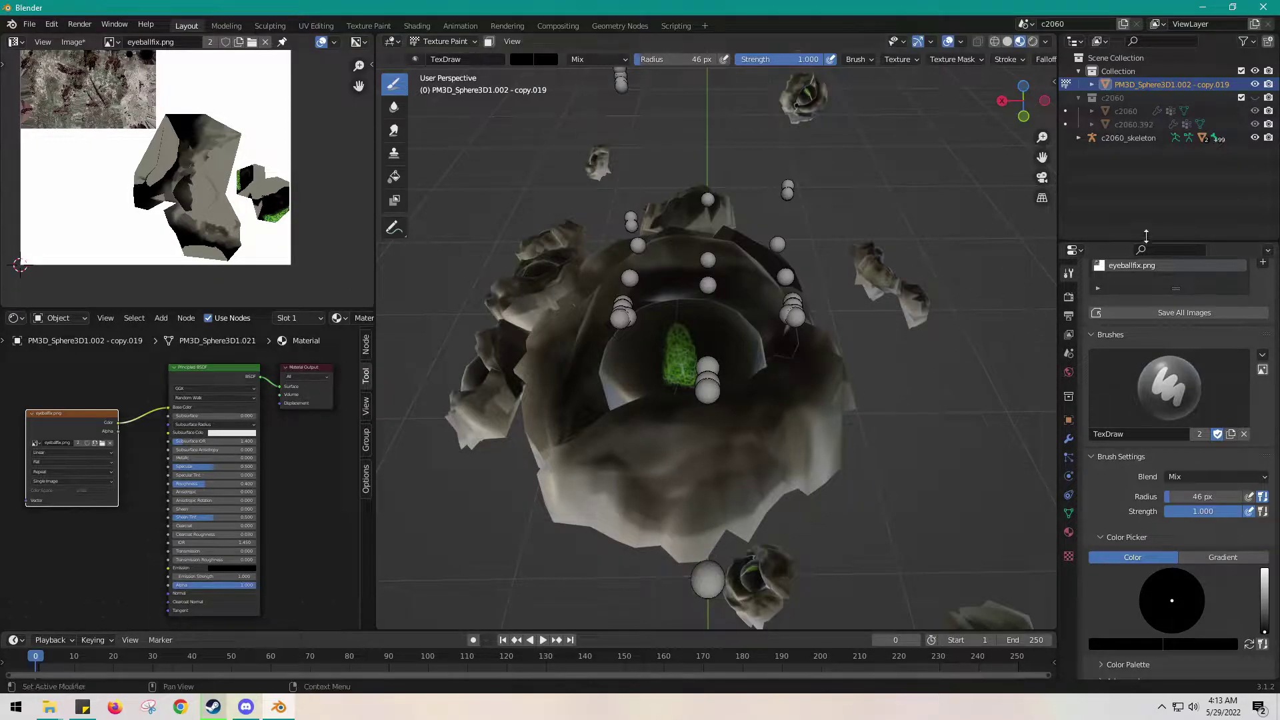
Unhide the c2060 collection and orbit to a diagonal view of the body.
click(1255, 98)
middle_drag(894, 294, 825, 372)
mouse_move(758, 396)
middle_down()
mouse_move(860, 400)
mouse_move(606, 270)
mouse_move(586, 458)
middle_up()
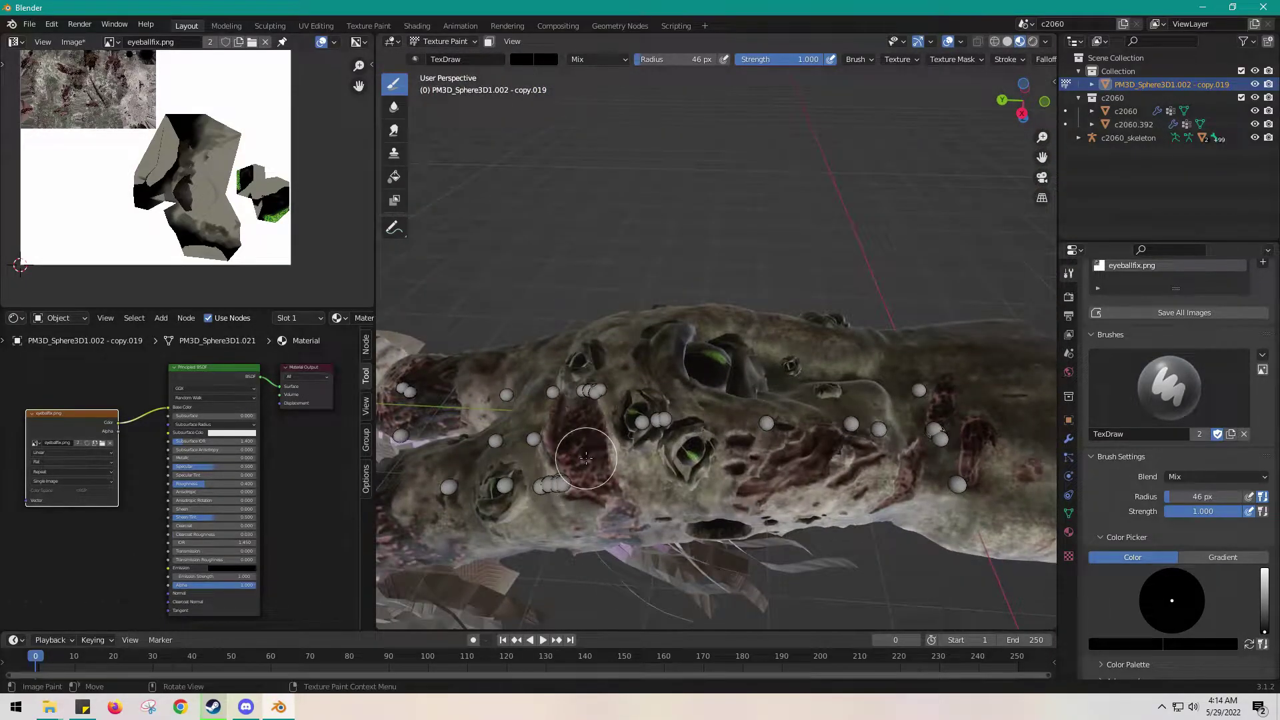
Sample brown colours from the model and brighten the brush colour toward salmon.
key(s)
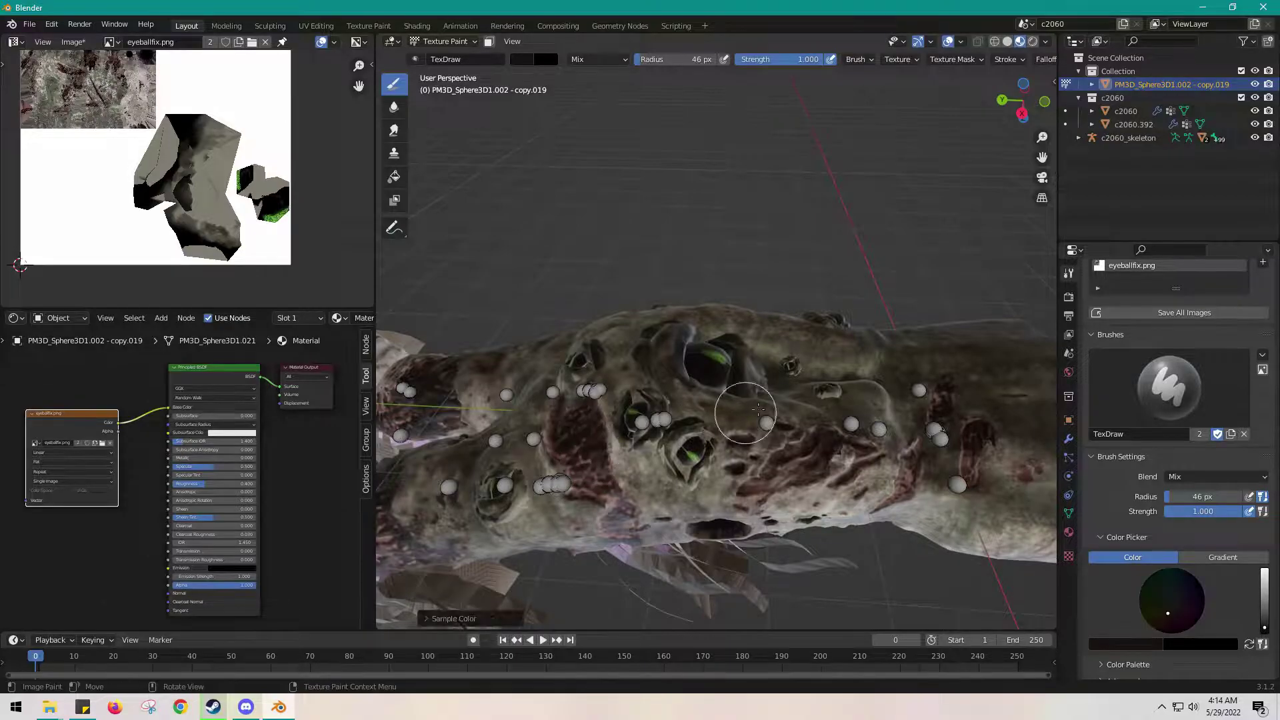
scroll(583, 443, up, 2)
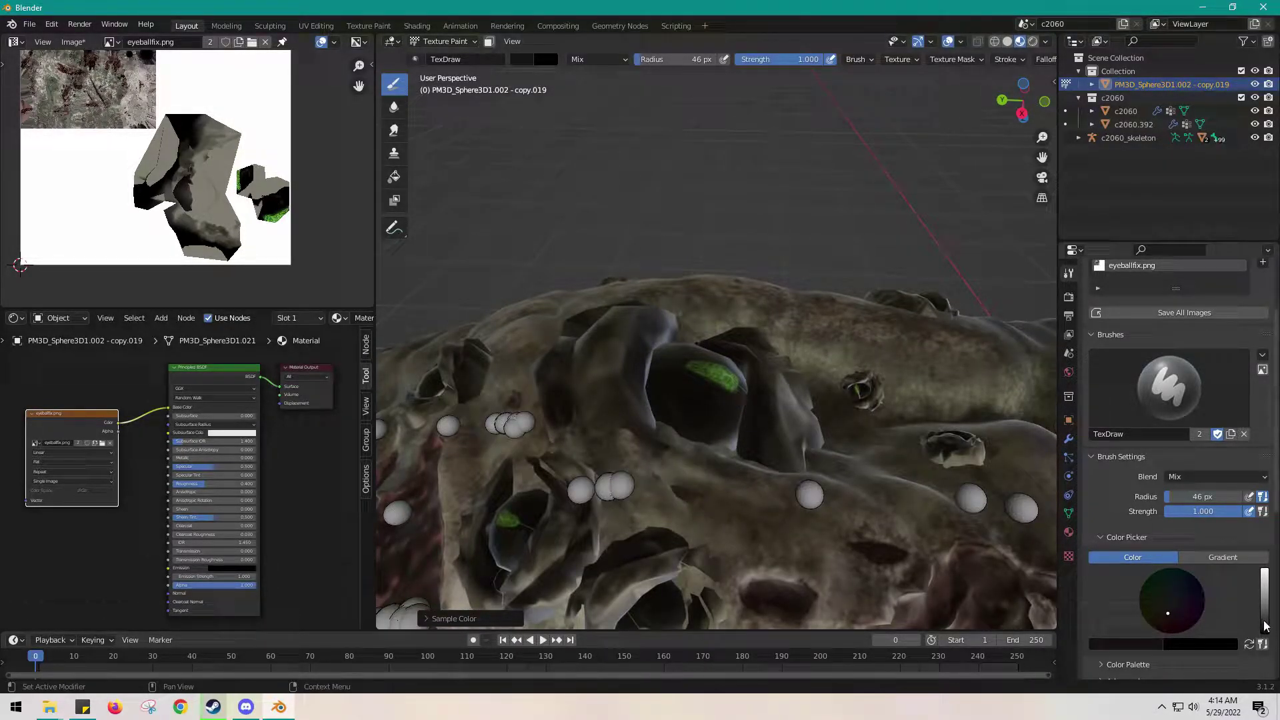
drag(1264, 626, 1264, 571)
middle_drag(774, 515, 674, 514)
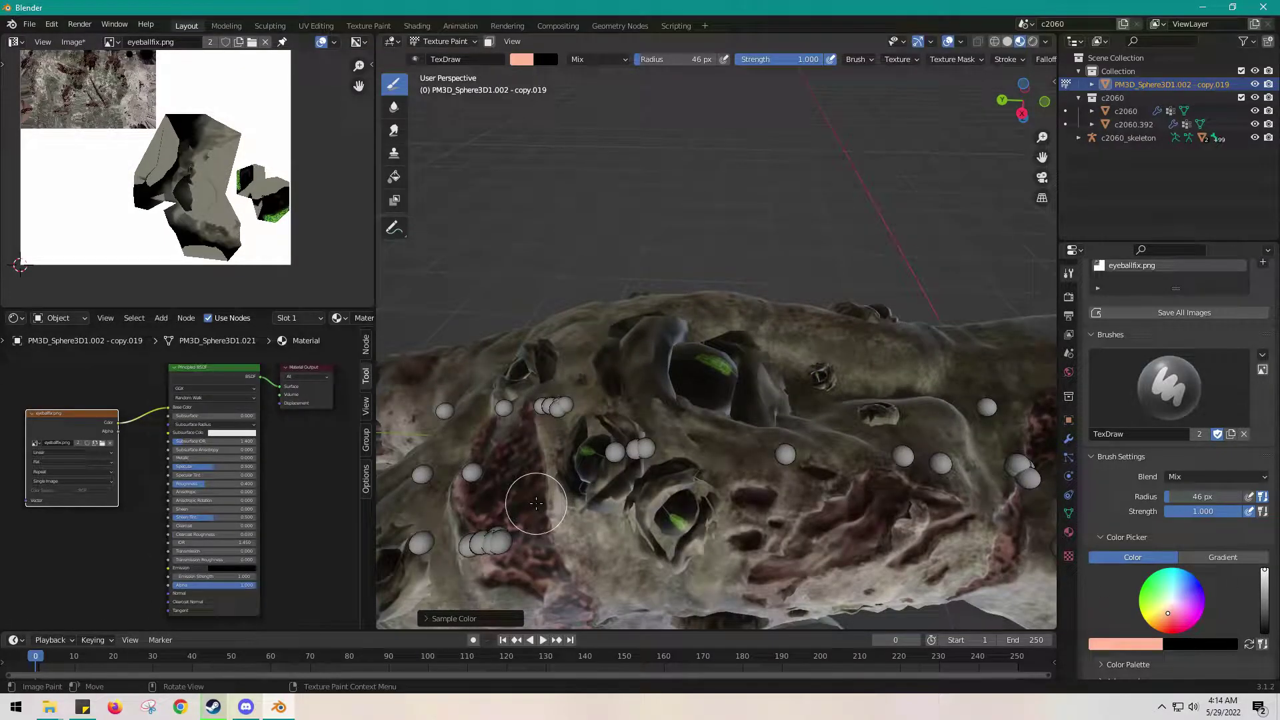
key(s)
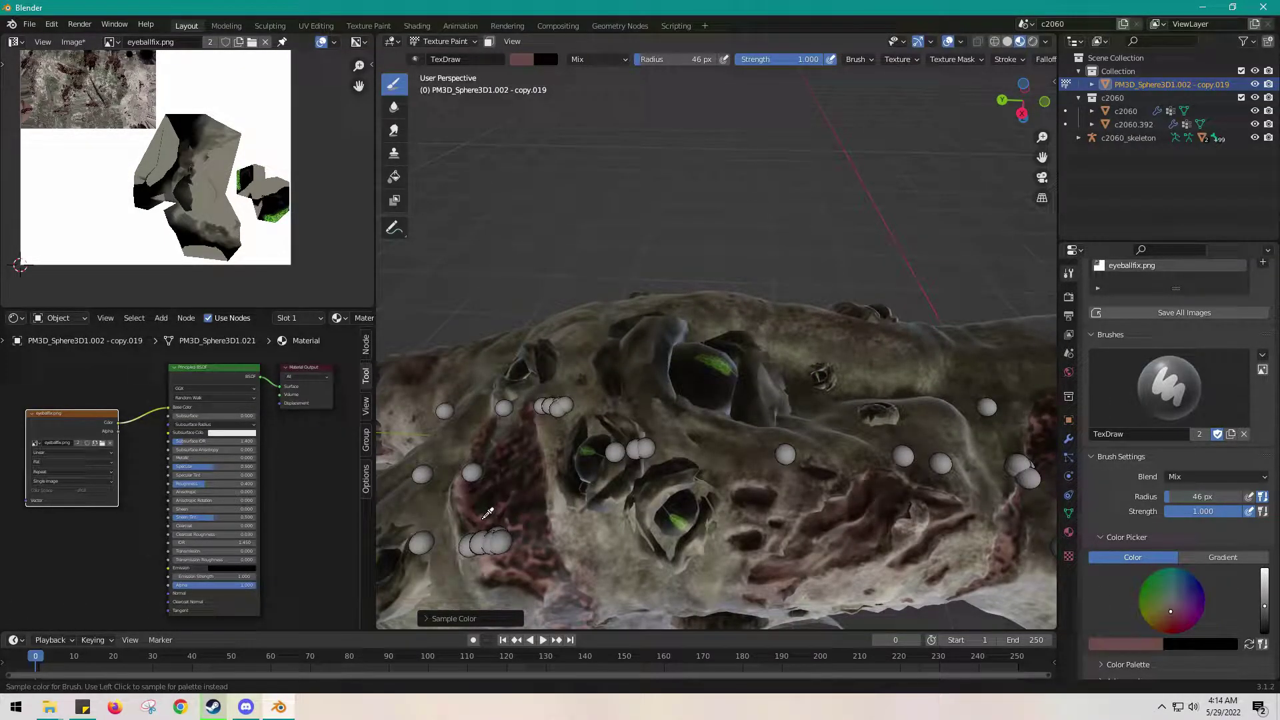
Paint pinkish flesh tone around the eye socket onto eyeballfix.png.
middle_drag(600, 366, 729, 483)
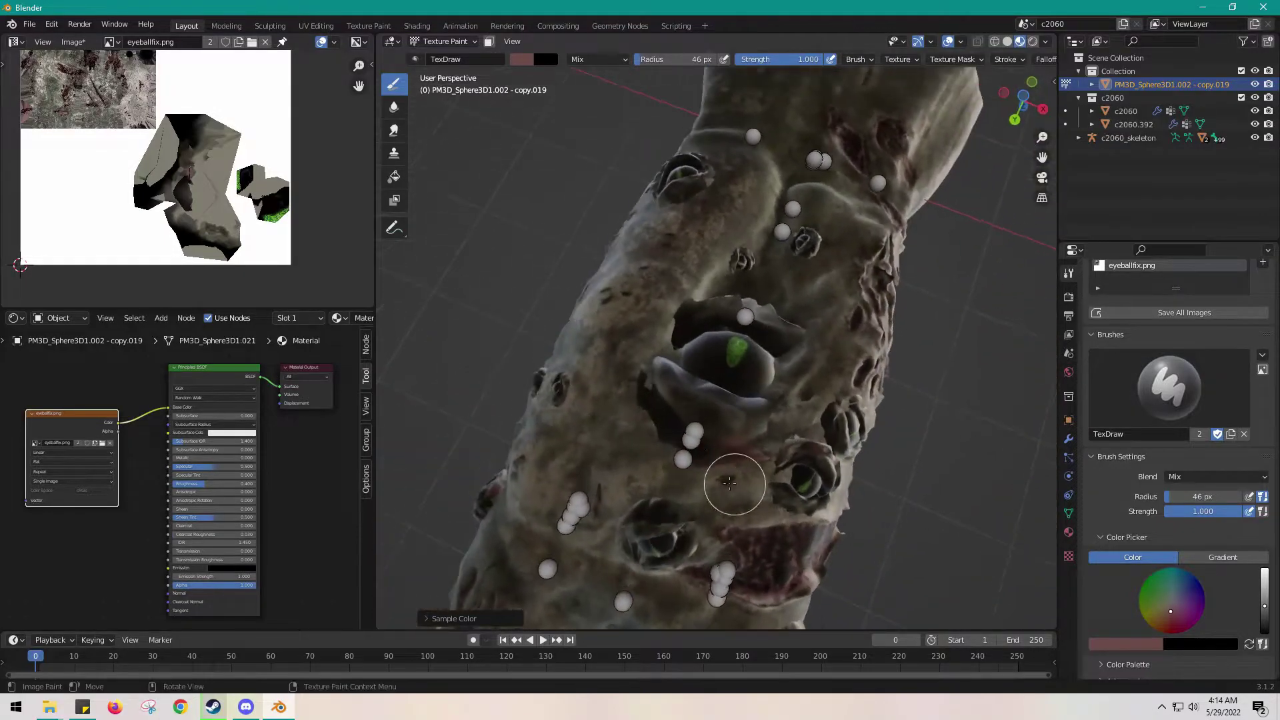
middle_drag(634, 400, 646, 466)
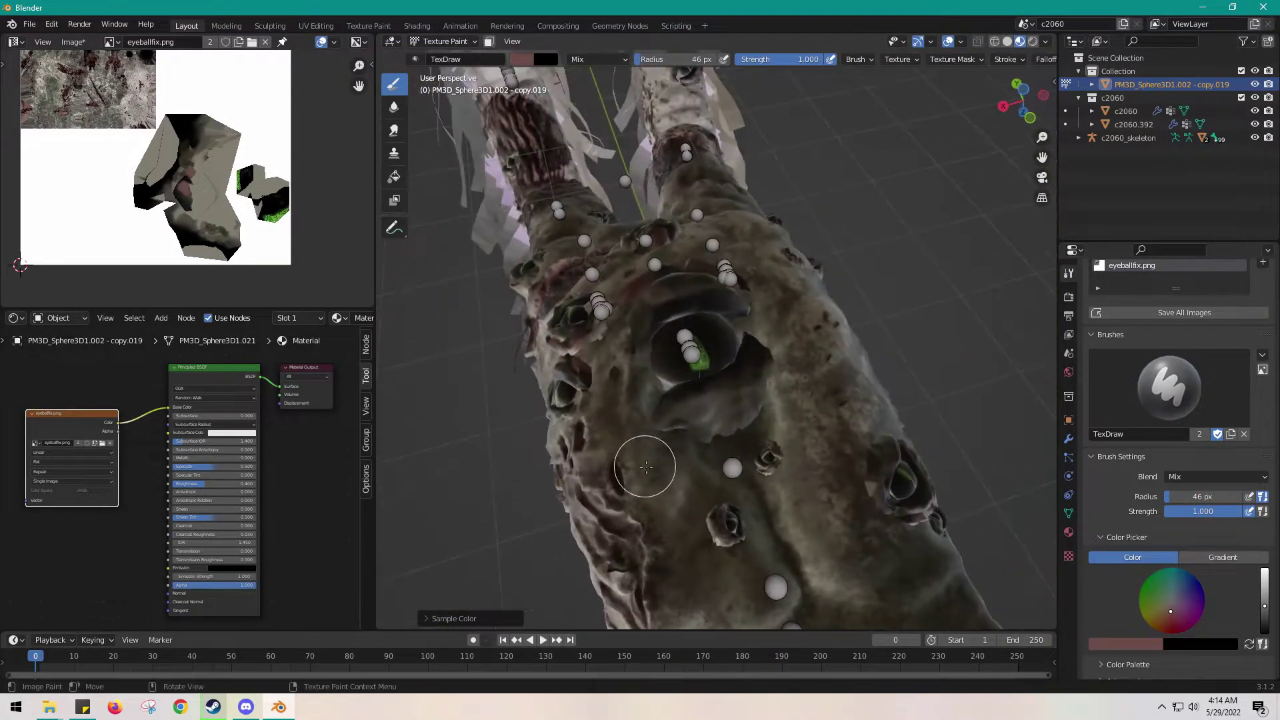
mouse_move(646, 467)
mouse_down()
mouse_move(684, 446)
mouse_move(756, 438)
mouse_move(770, 403)
mouse_move(754, 367)
mouse_move(749, 431)
mouse_move(690, 419)
mouse_move(640, 318)
mouse_move(673, 288)
mouse_move(791, 363)
mouse_up()
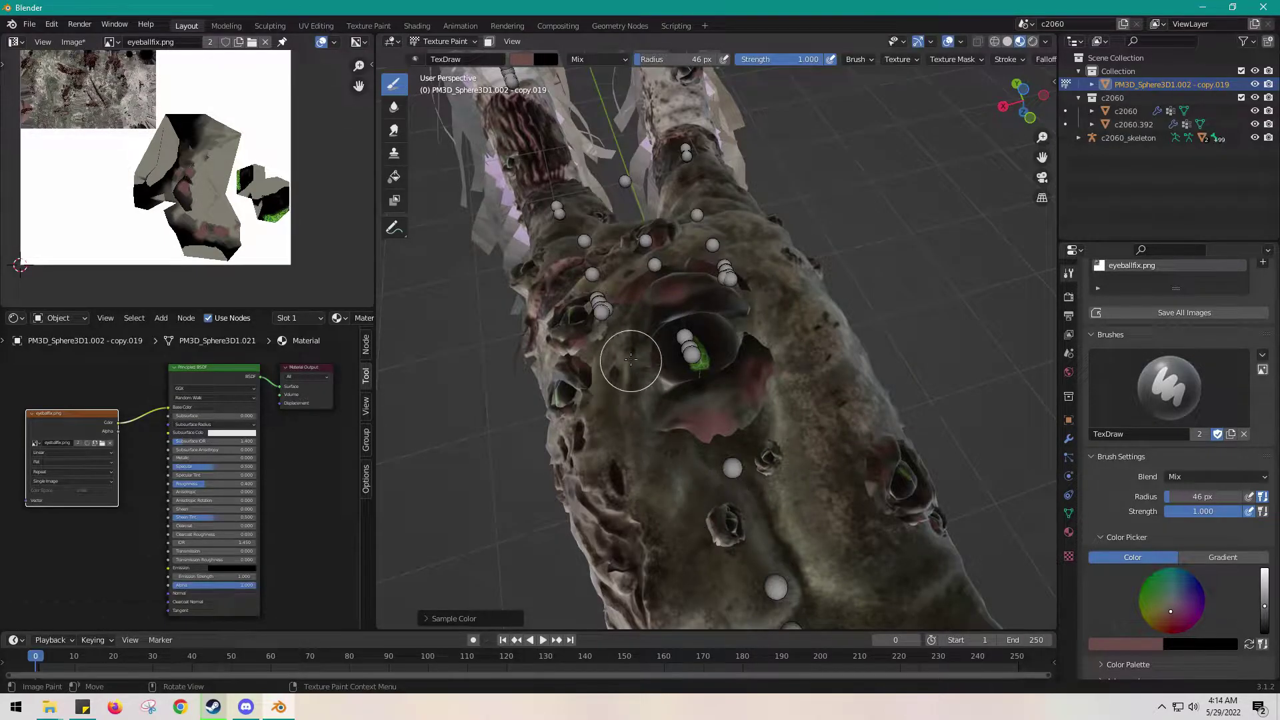
middle_drag(789, 448, 782, 482)
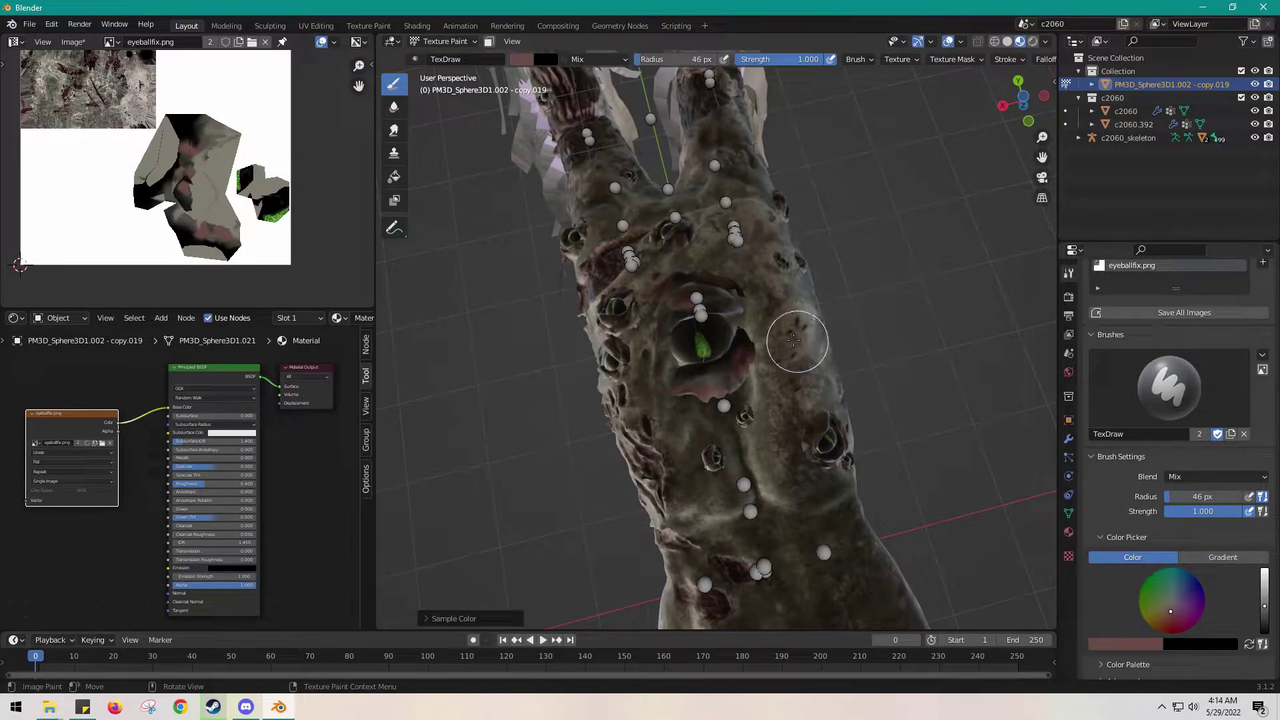
middle_drag(795, 335, 550, 310)
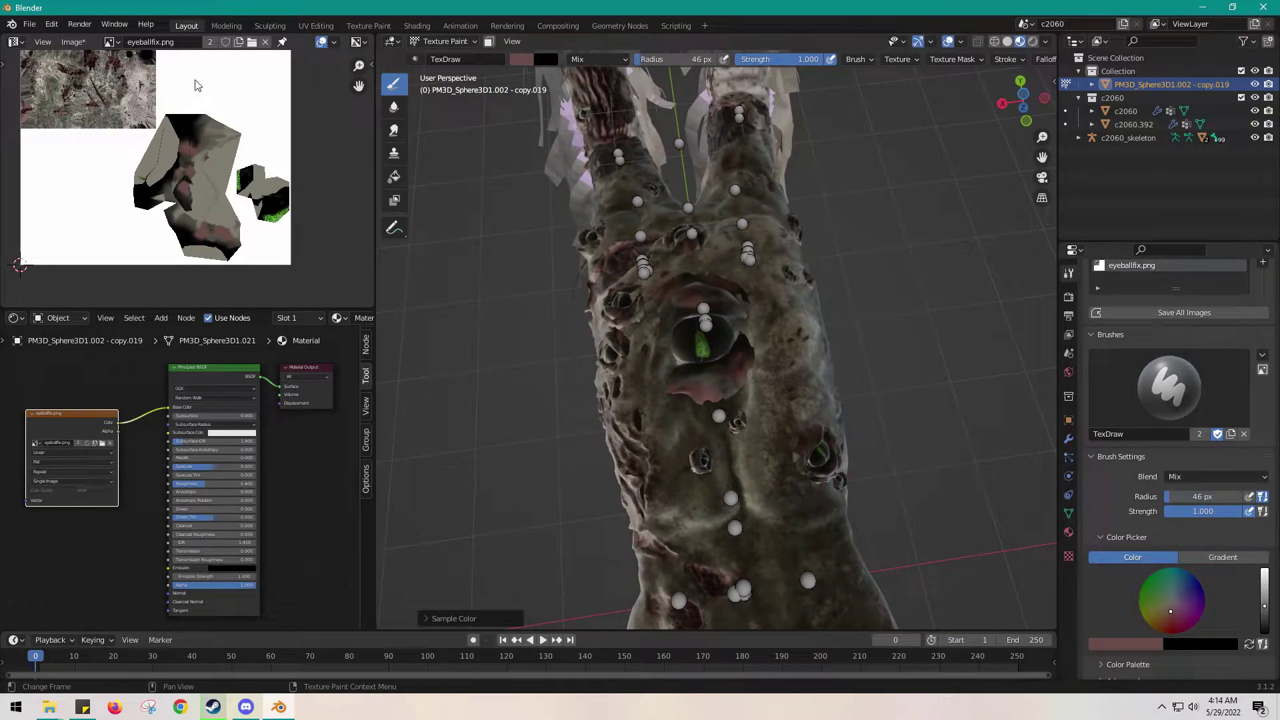
Cancel the Open dialog and save the painted texture as eyeballfix.png via Image > Save As.
click(253, 42)
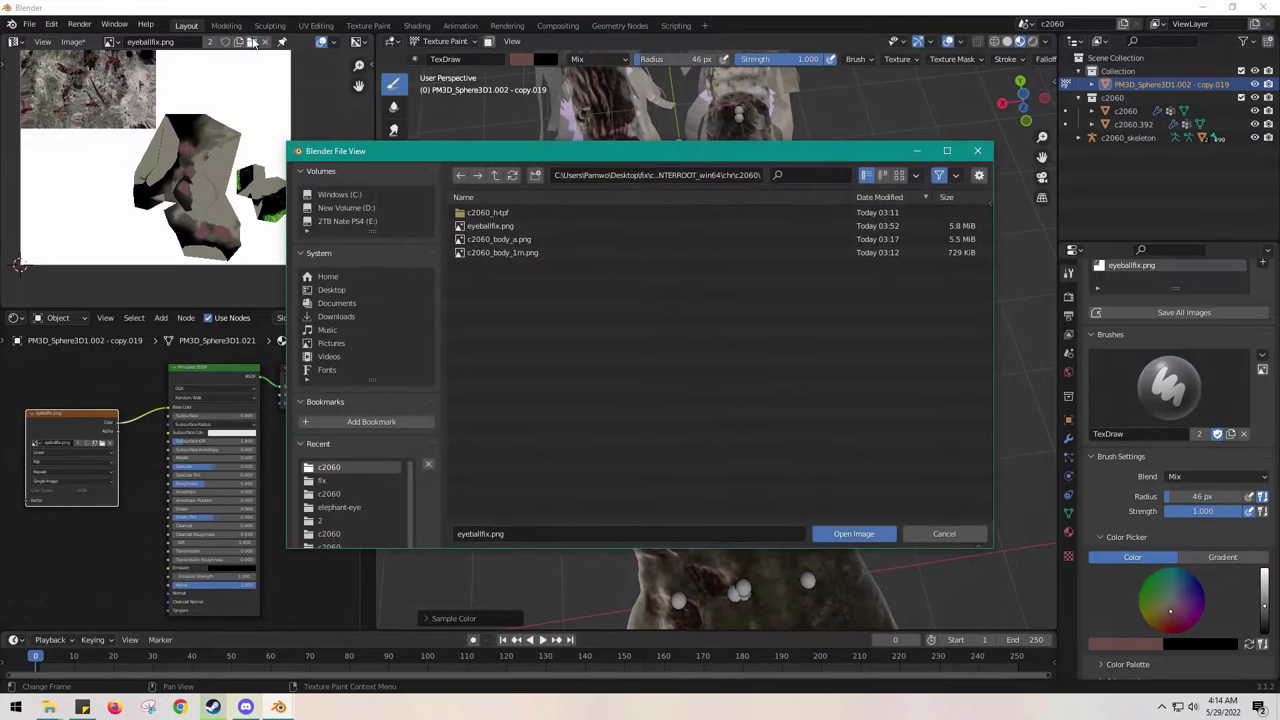
click(977, 151)
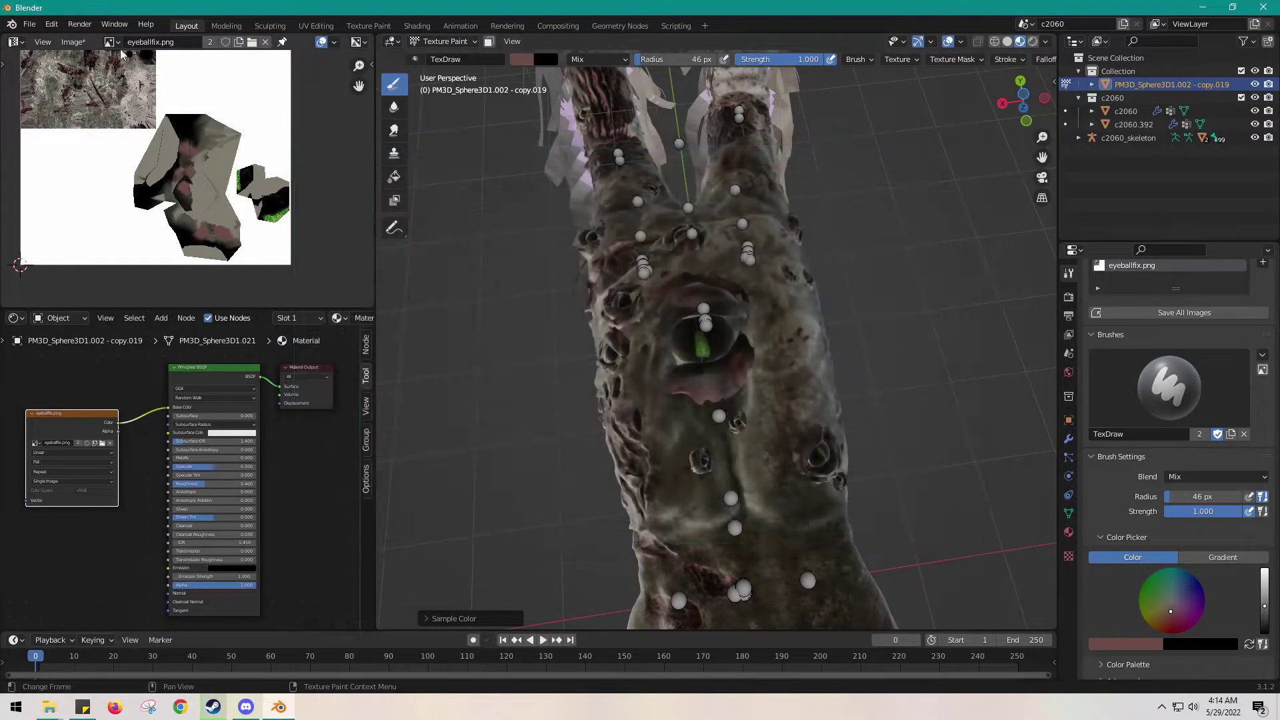
click(74, 41)
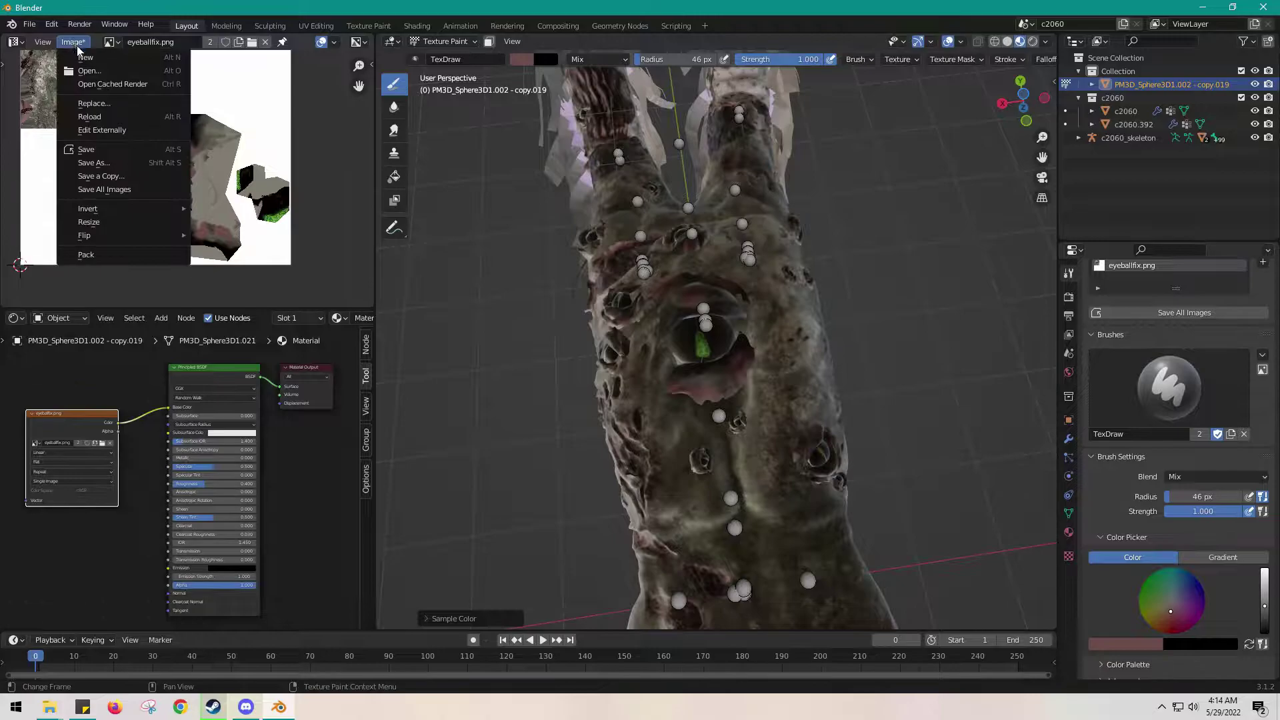
click(118, 163)
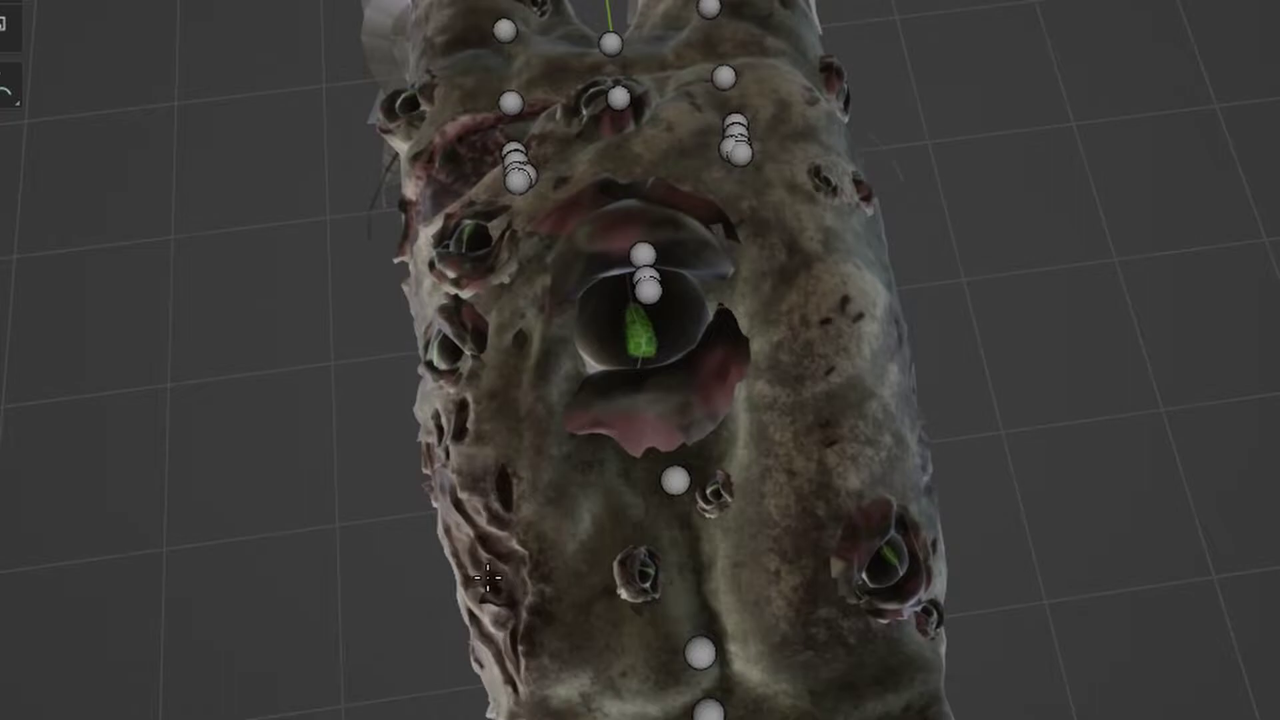
mouse_move(487, 566)
middle_down()
mouse_move(491, 498)
mouse_move(443, 513)
middle_up()
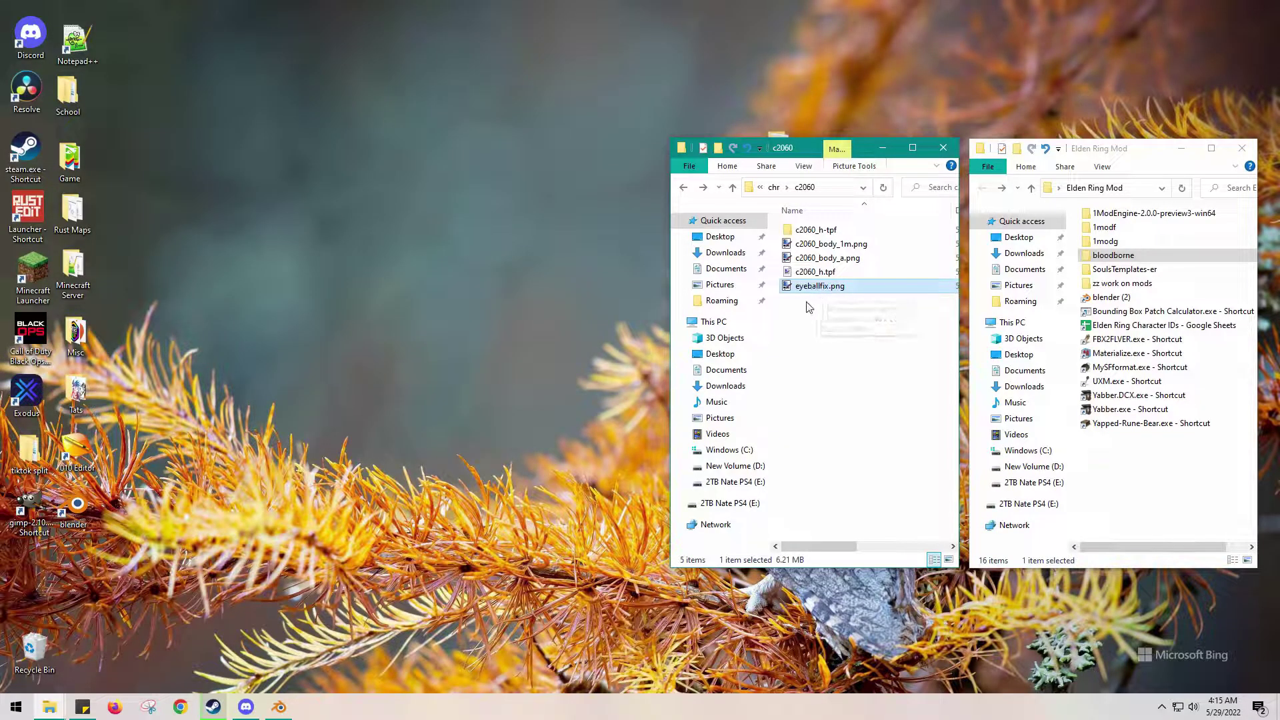
Rename eyeballfix.png to eyeballfix_a.png by adding _a before the extension.
click(823, 286)
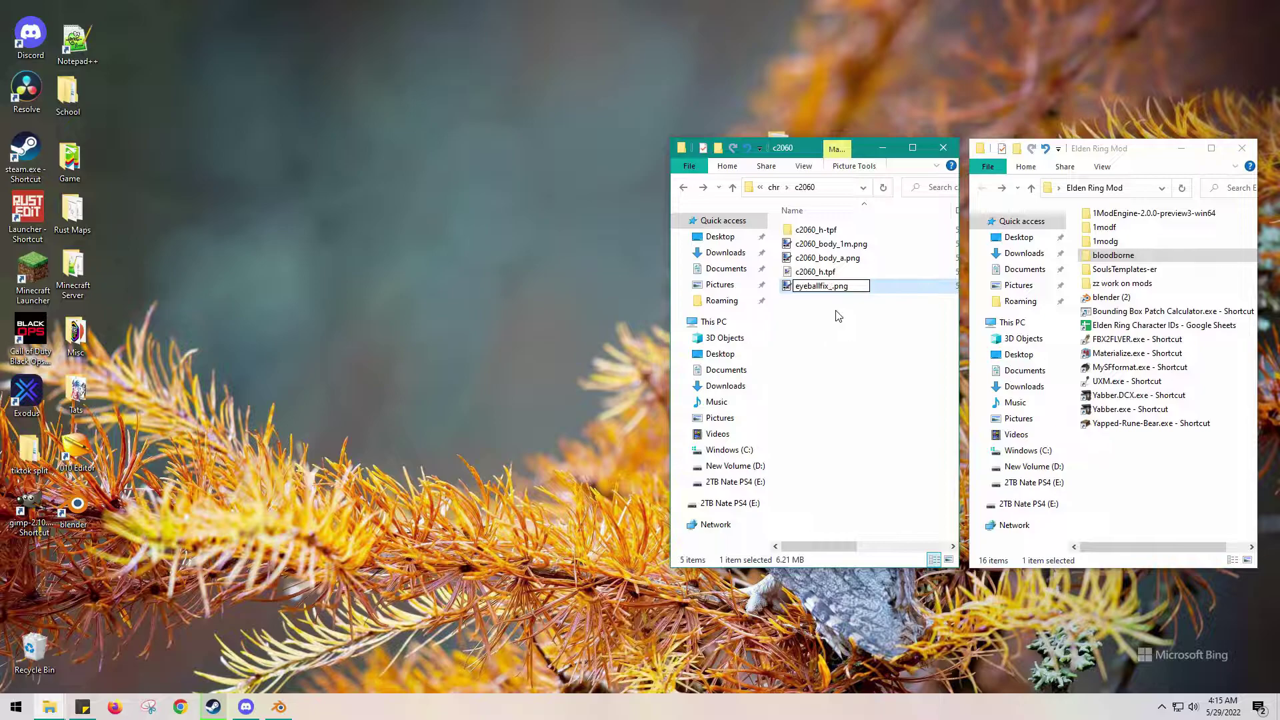
text(_a)
click(838, 319)
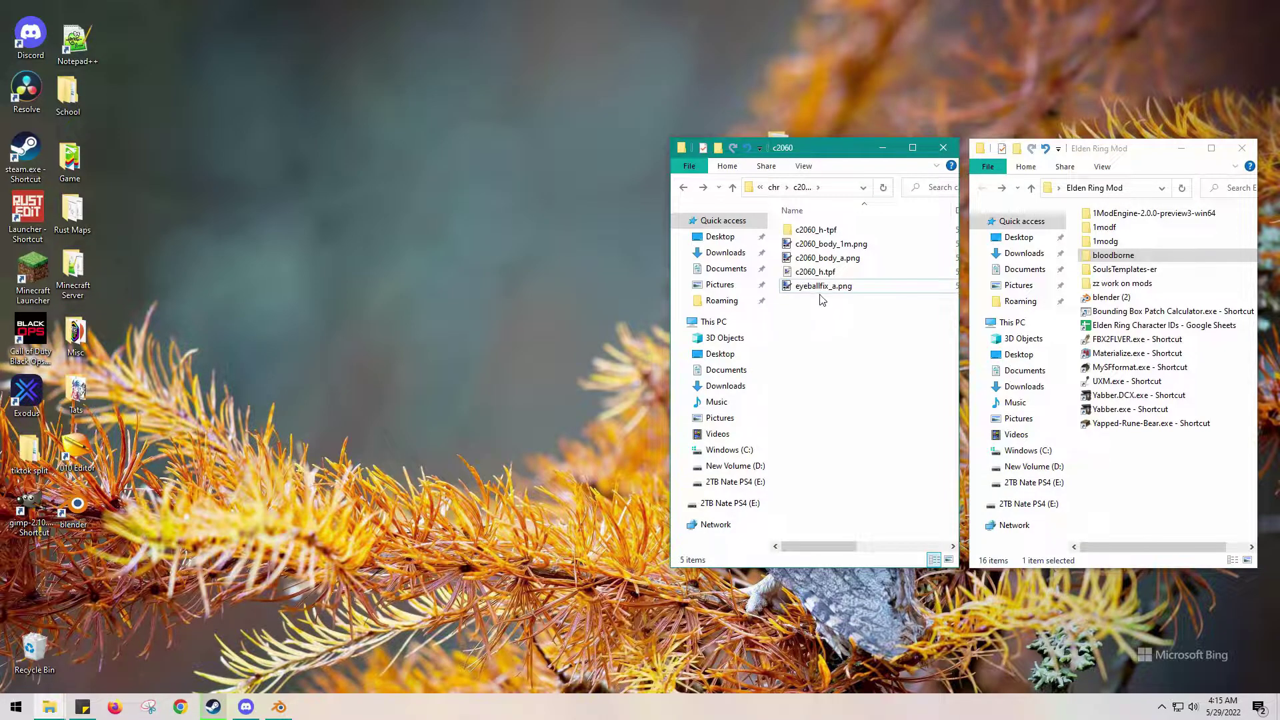
Open eyeballfix_a.png in paint.net and save it as DDS into the c2060_h-tpf folder.
double_click(823, 287)
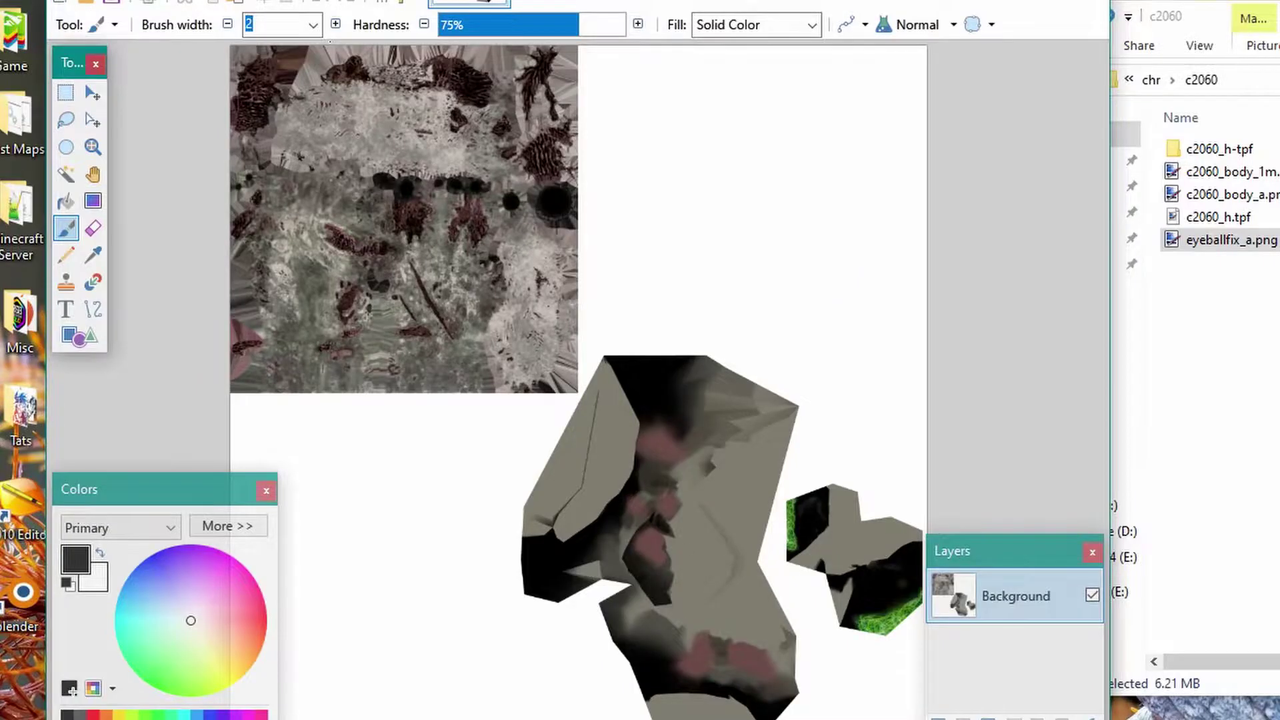
click(106, 117)
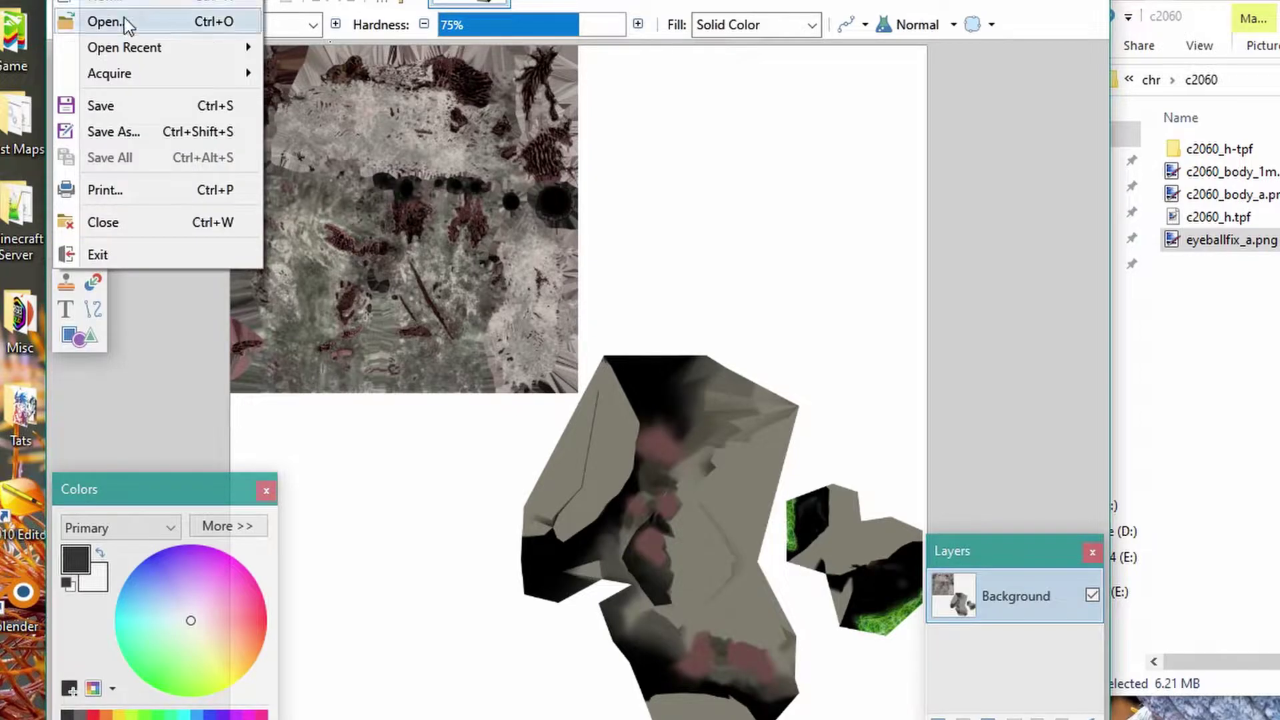
click(131, 127)
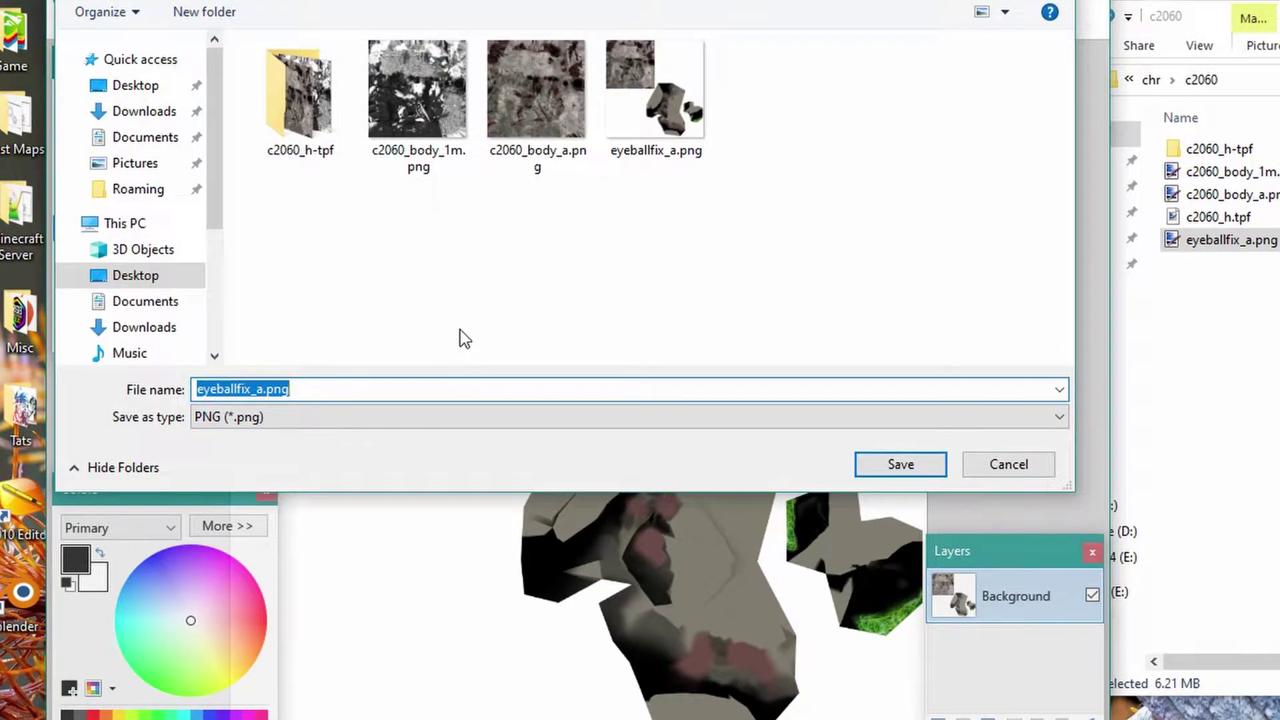
double_click(305, 110)
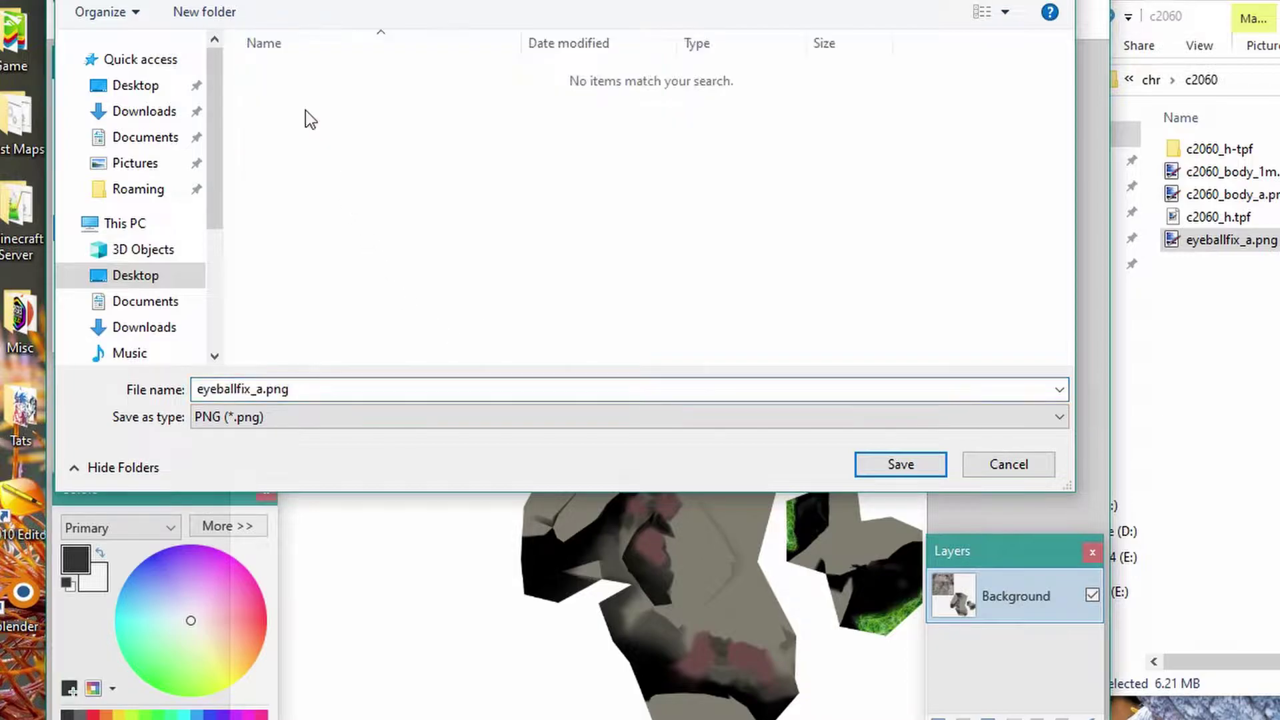
click(358, 412)
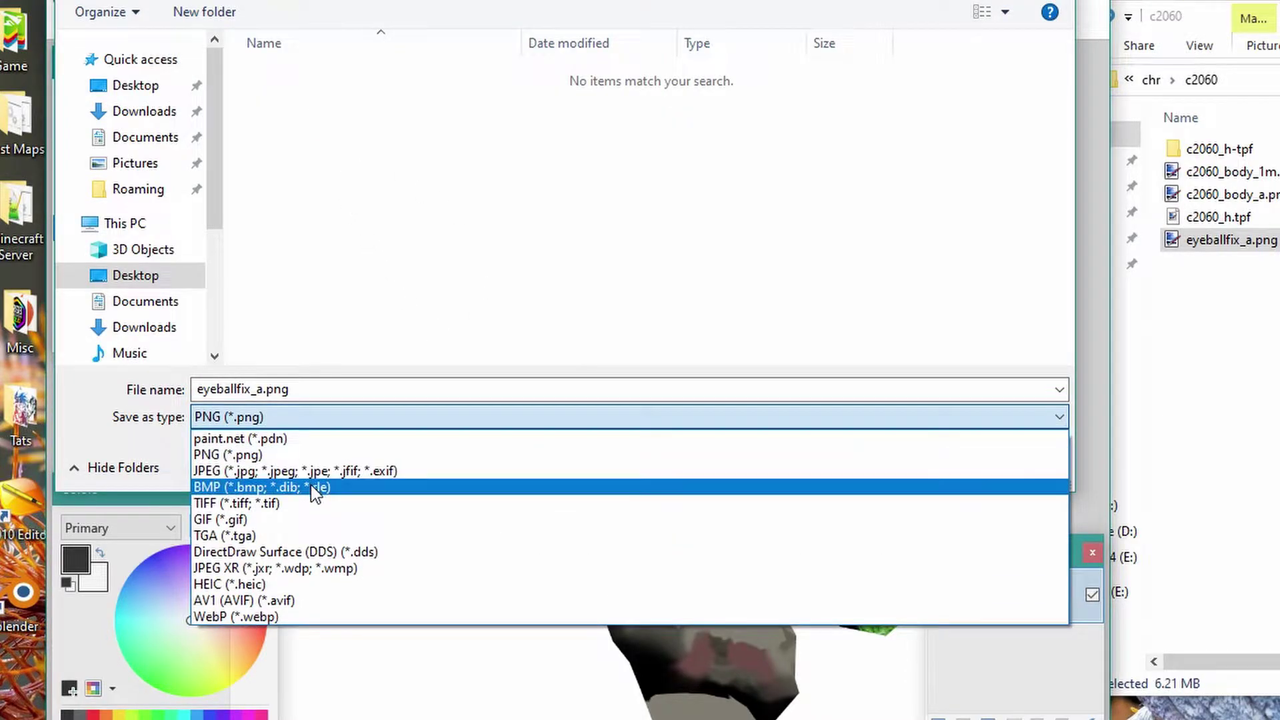
click(310, 550)
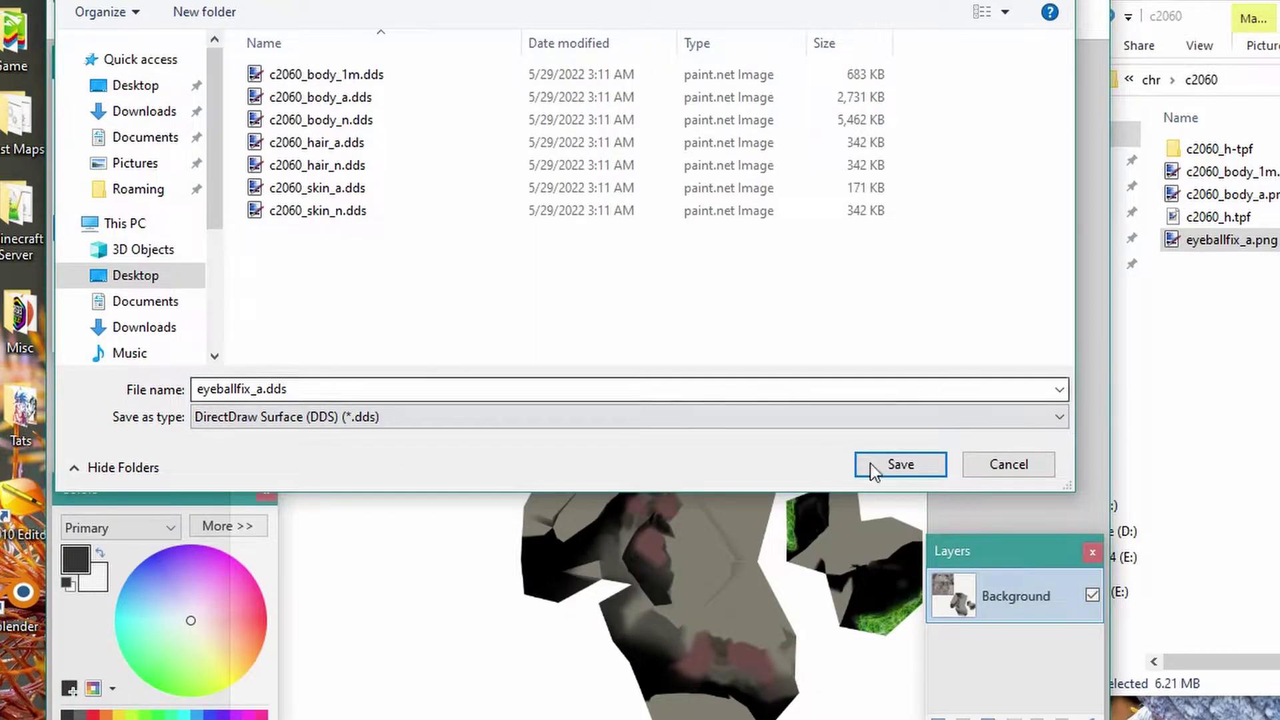
click(898, 465)
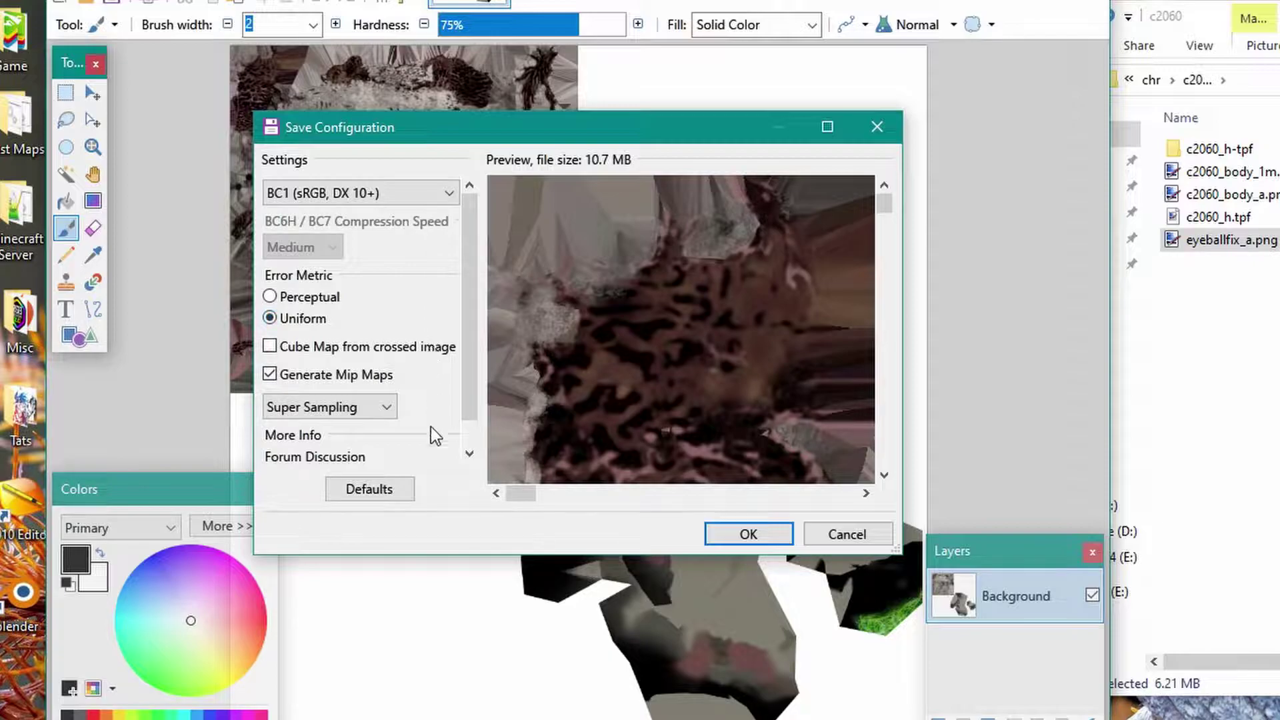
Accept the DDS save configuration with BC1 (sRGB, DX 10+) compression and mip maps.
scroll(638, 275, down, 2)
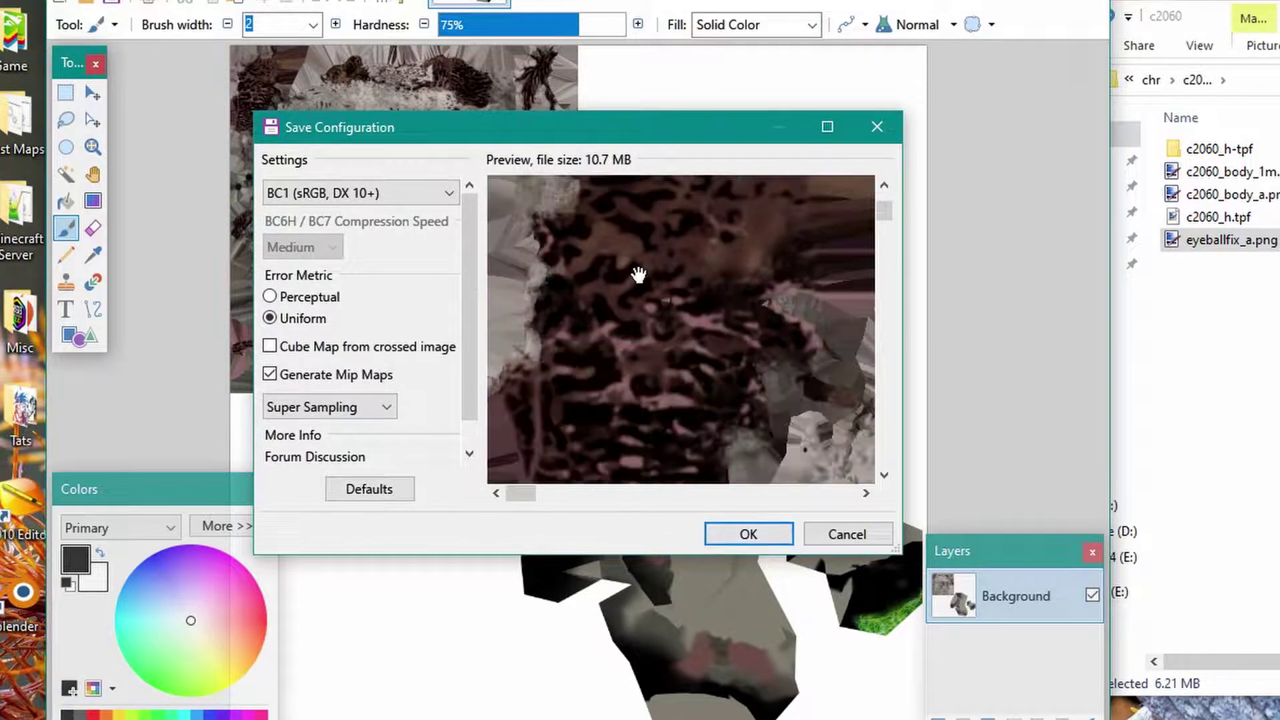
scroll(638, 274, down, 6)
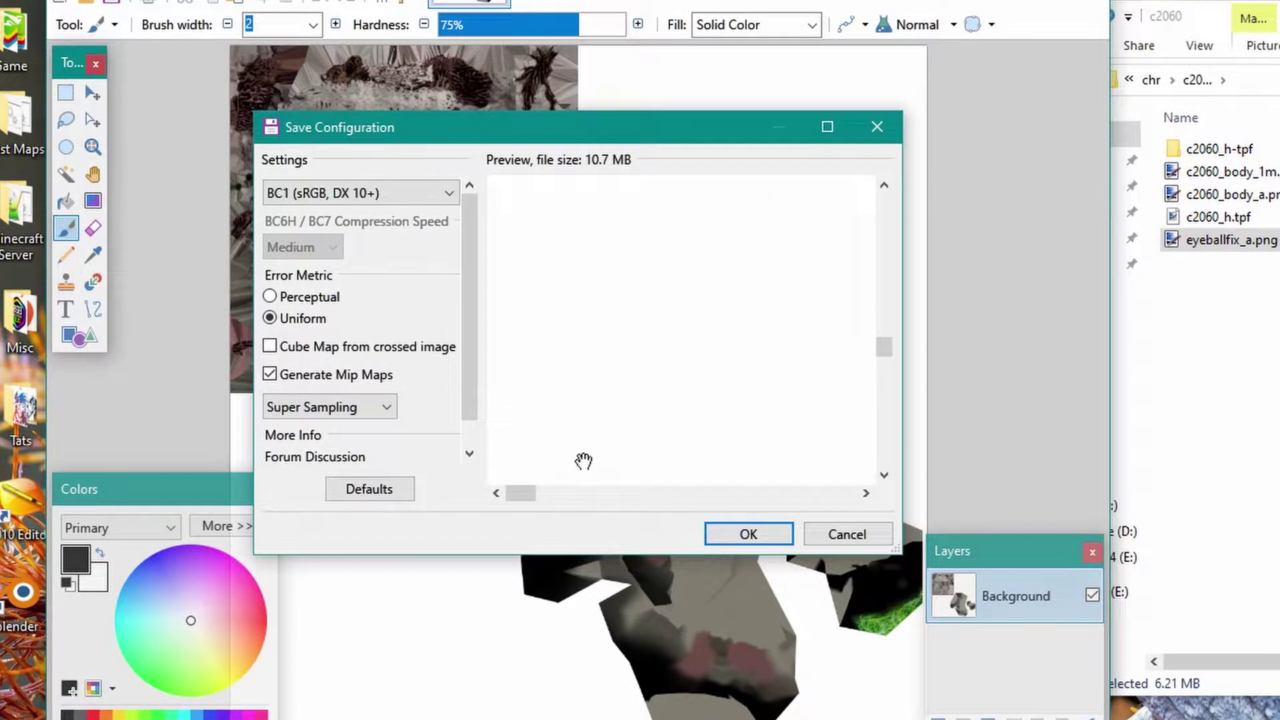
drag(520, 493, 715, 493)
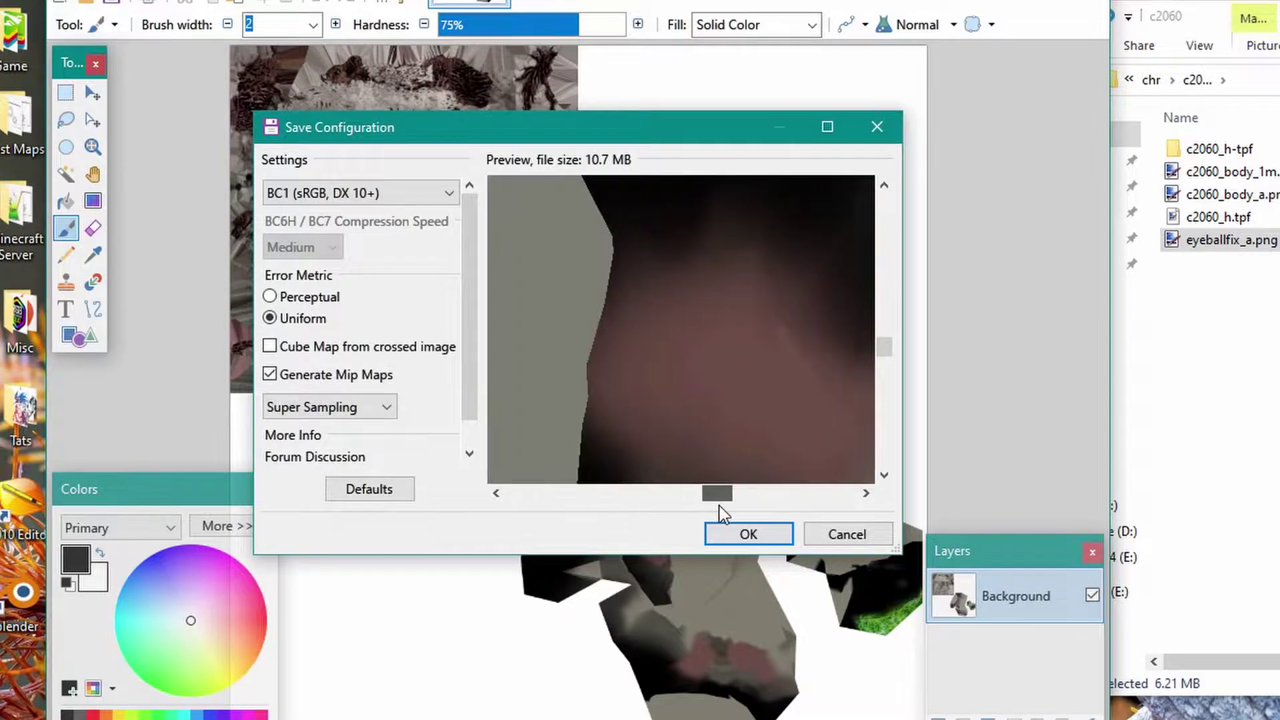
click(748, 534)
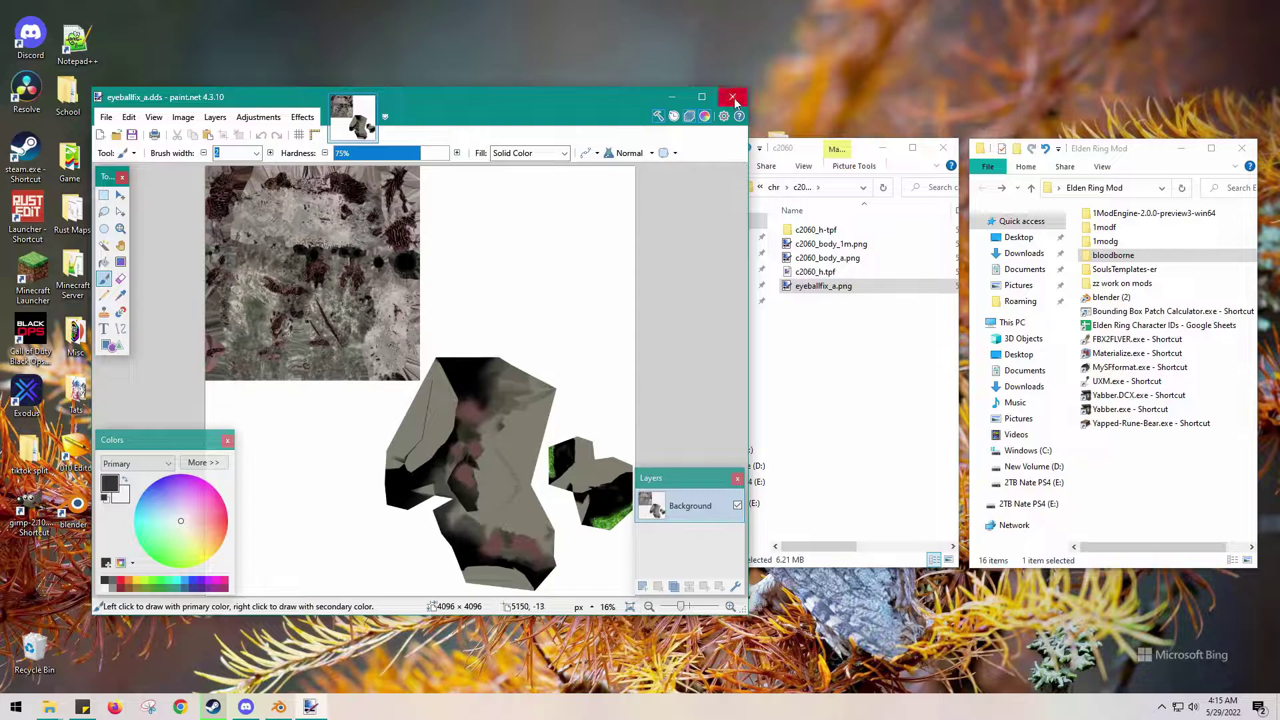
Close paint.net, enter c2060_h-tpf, and open _yabber-tpf.xml in Notepad++.
click(733, 98)
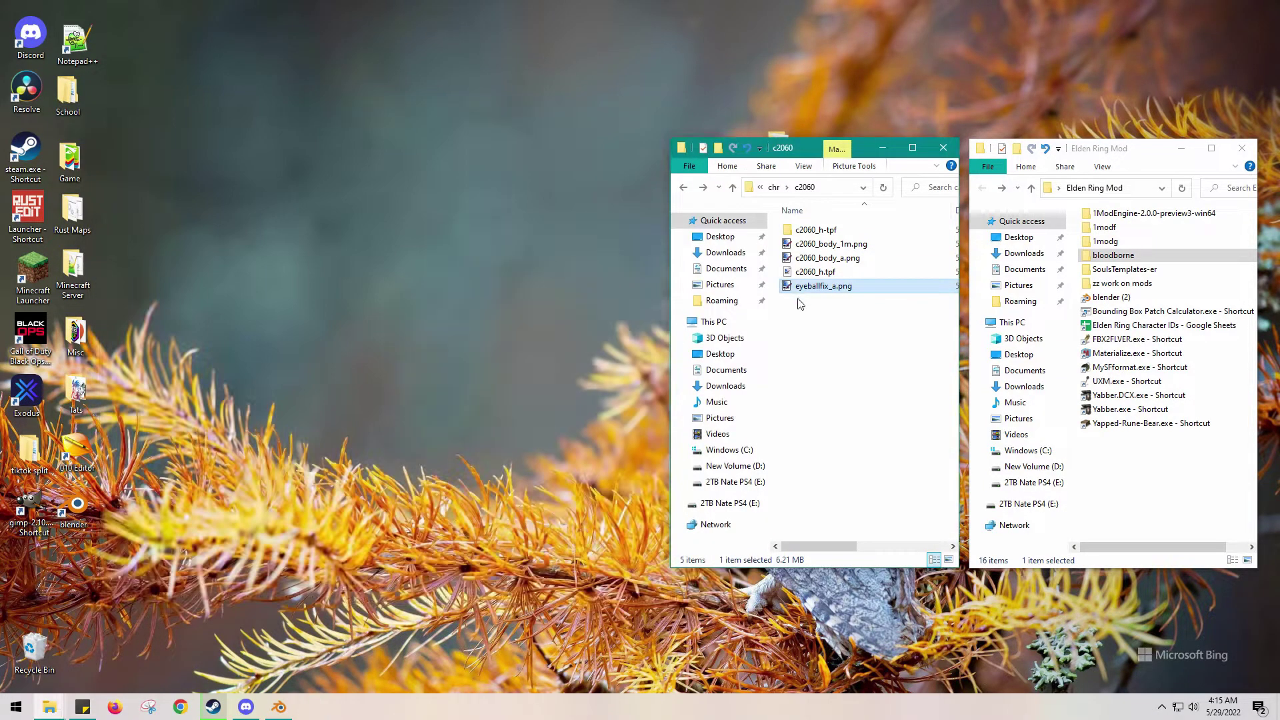
click(802, 233)
double_click(801, 233)
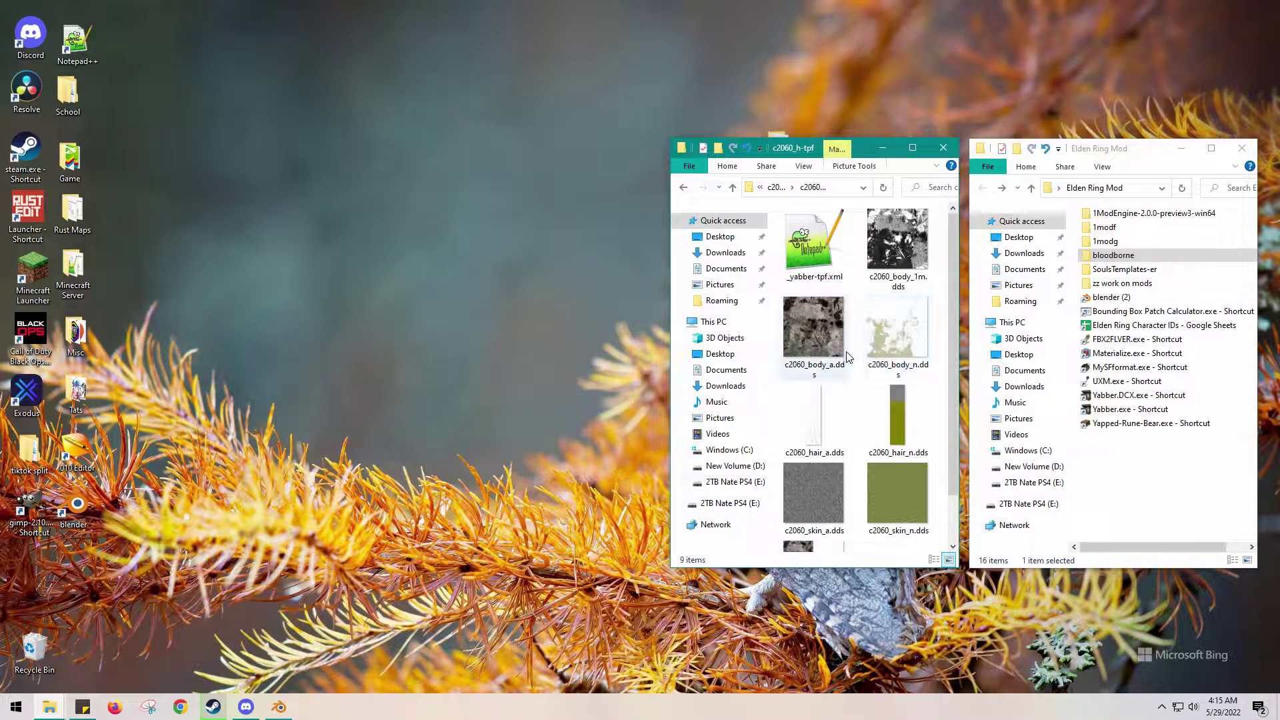
scroll(851, 398, down, 1)
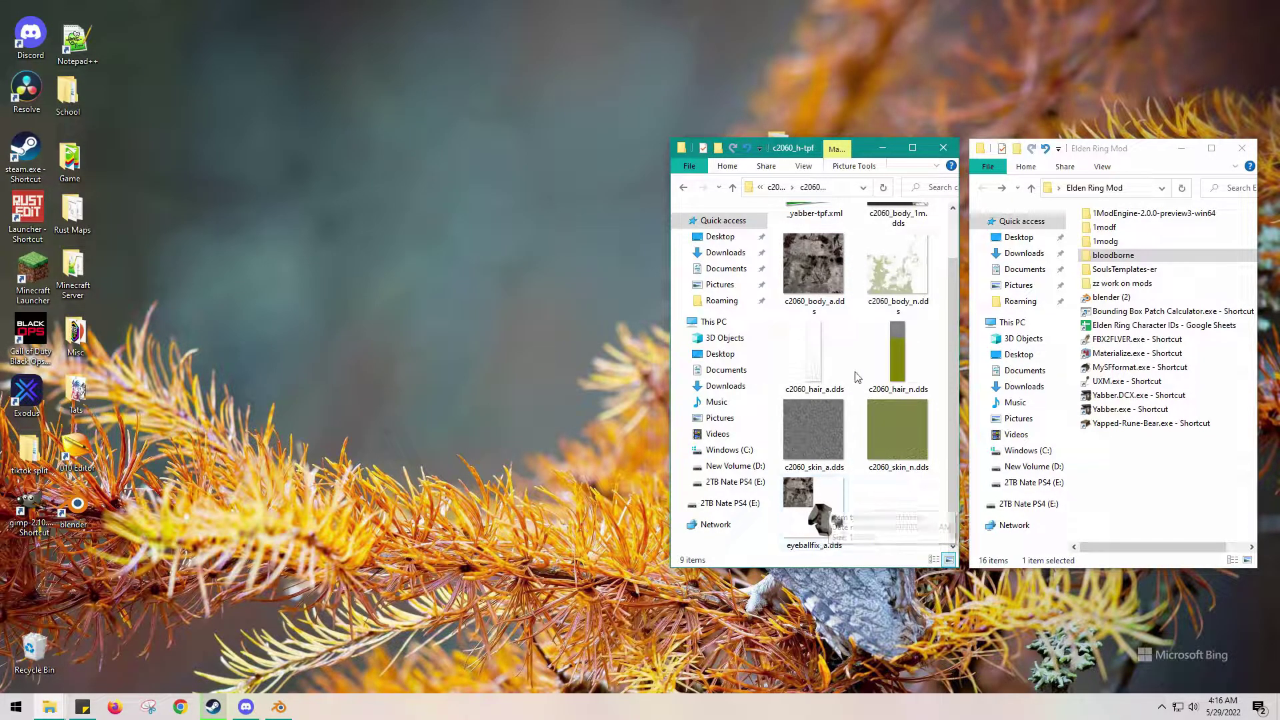
scroll(844, 473, up, 1)
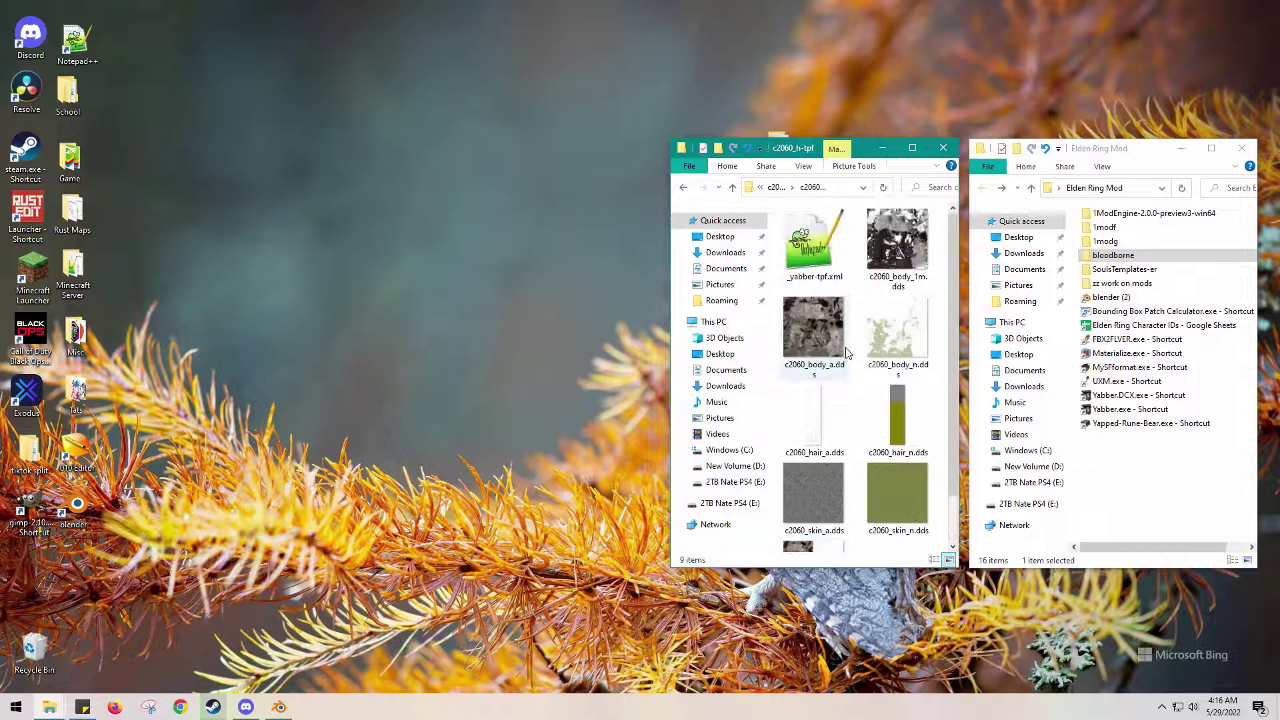
double_click(813, 244)
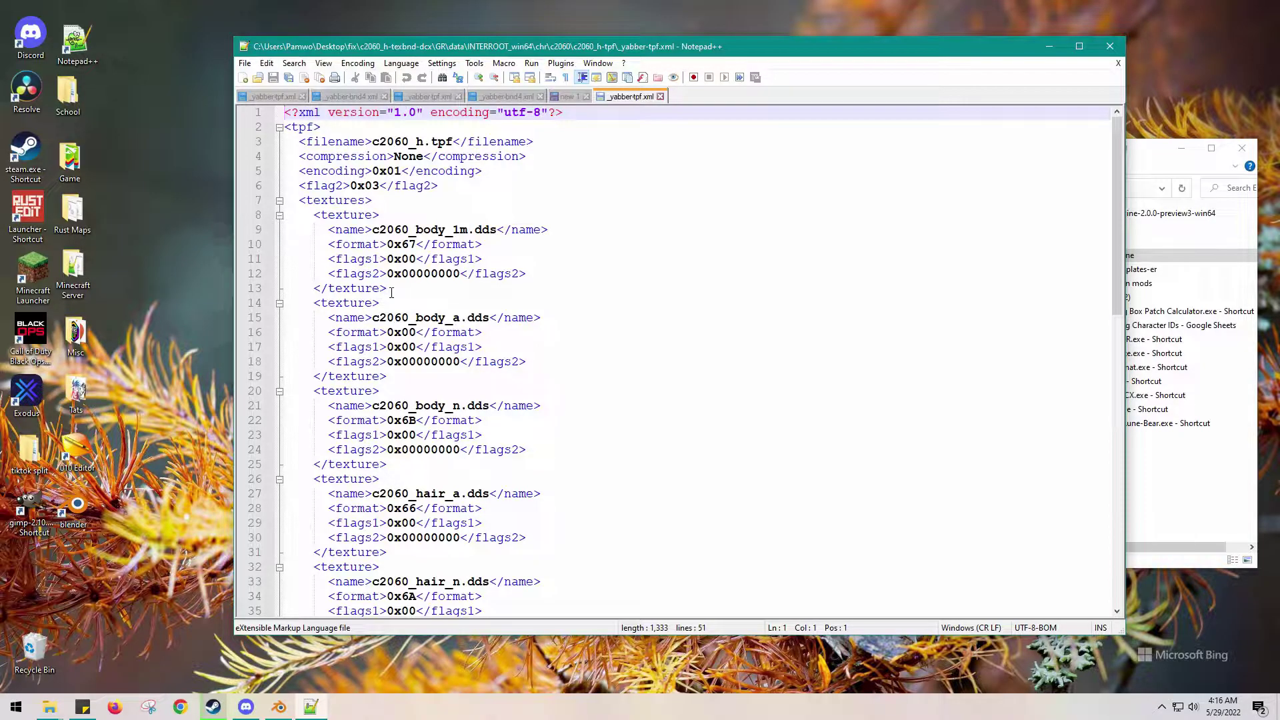
Copy the c2060_body_a.dds texture block and paste it after the last </texture>.
drag(392, 288, 405, 375)
key(ctrl+c)
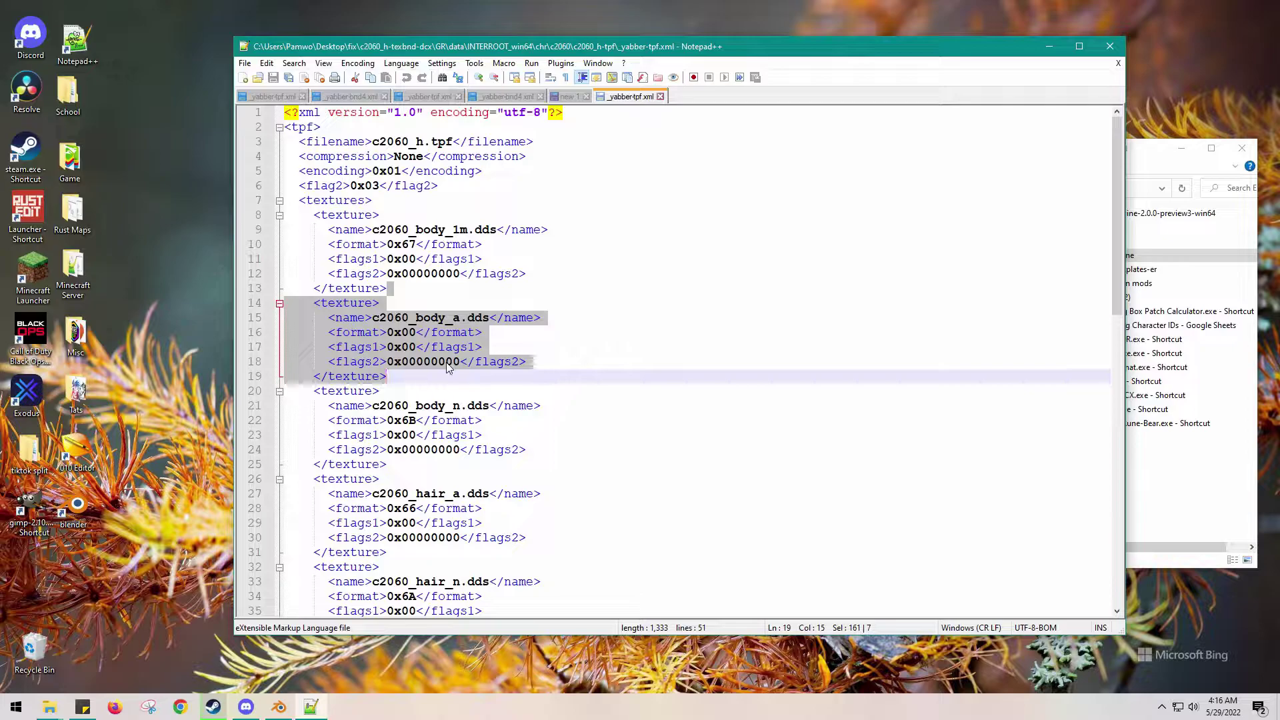
scroll(448, 369, down, 9)
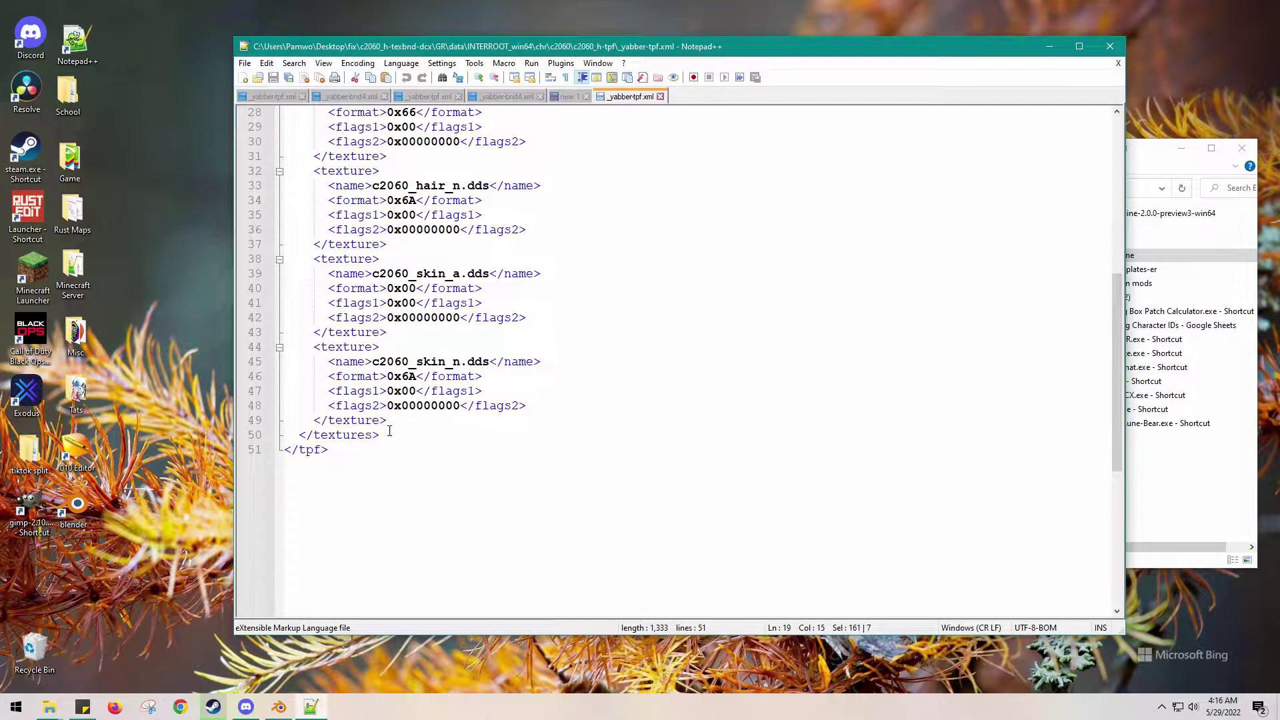
click(396, 422)
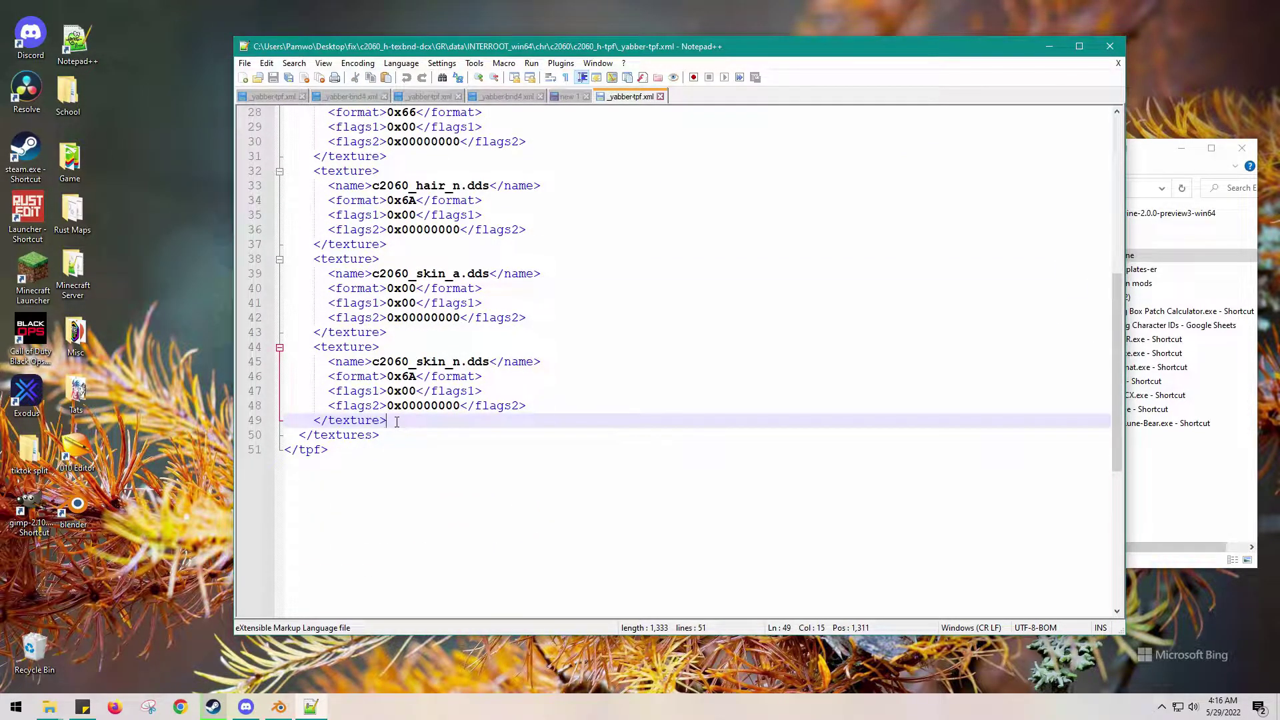
key(ctrl+v)
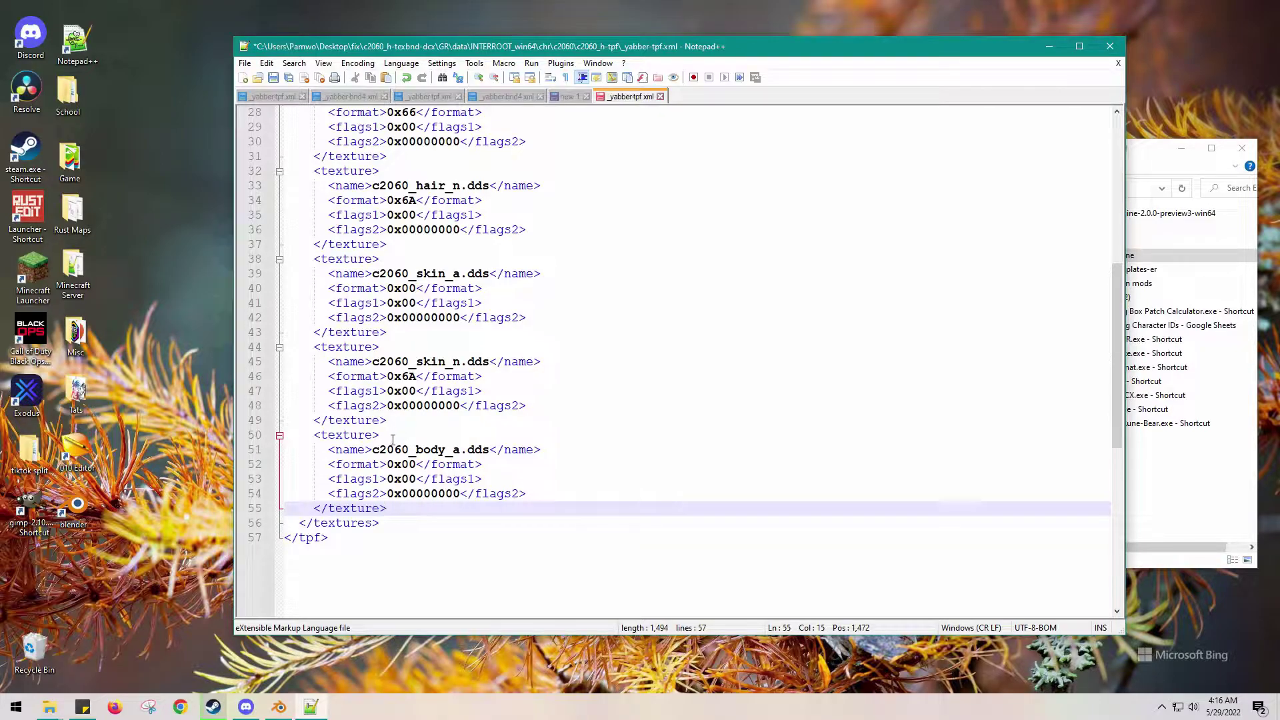
Rename the pasted texture entry to eyeballfix_a.dds and review the list.
drag(445, 450, 408, 451)
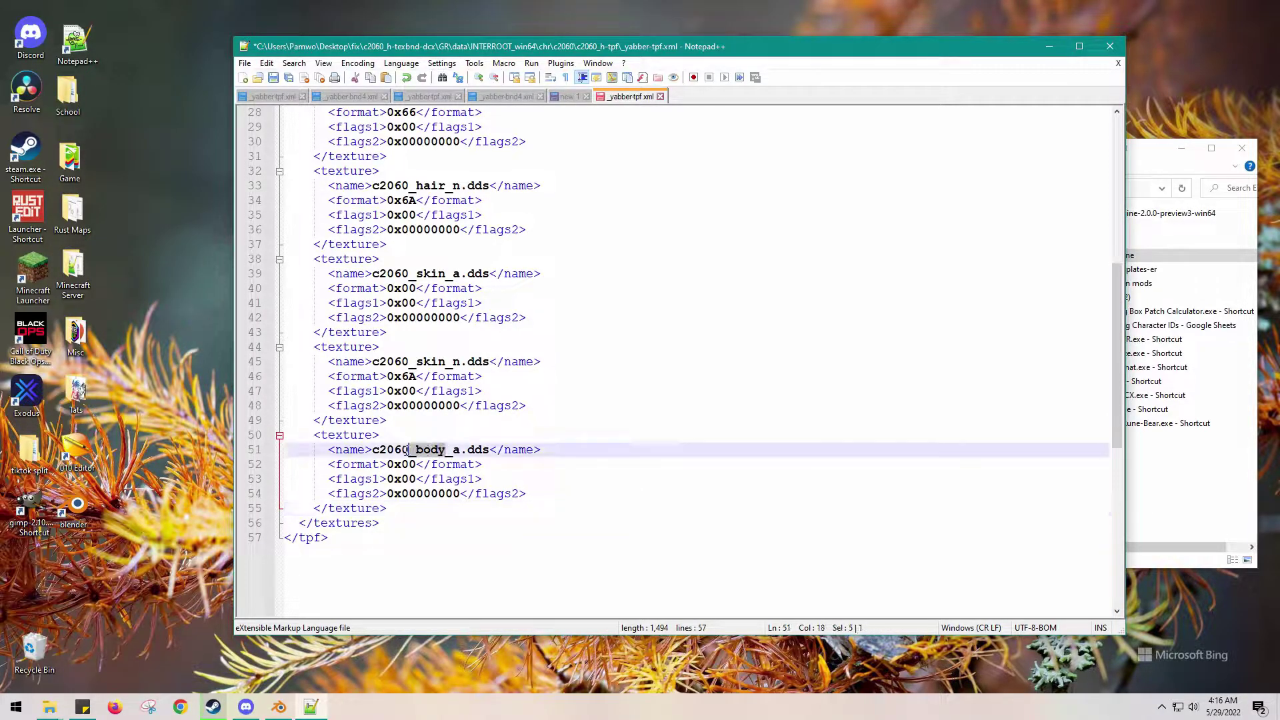
text(eyeballfix)
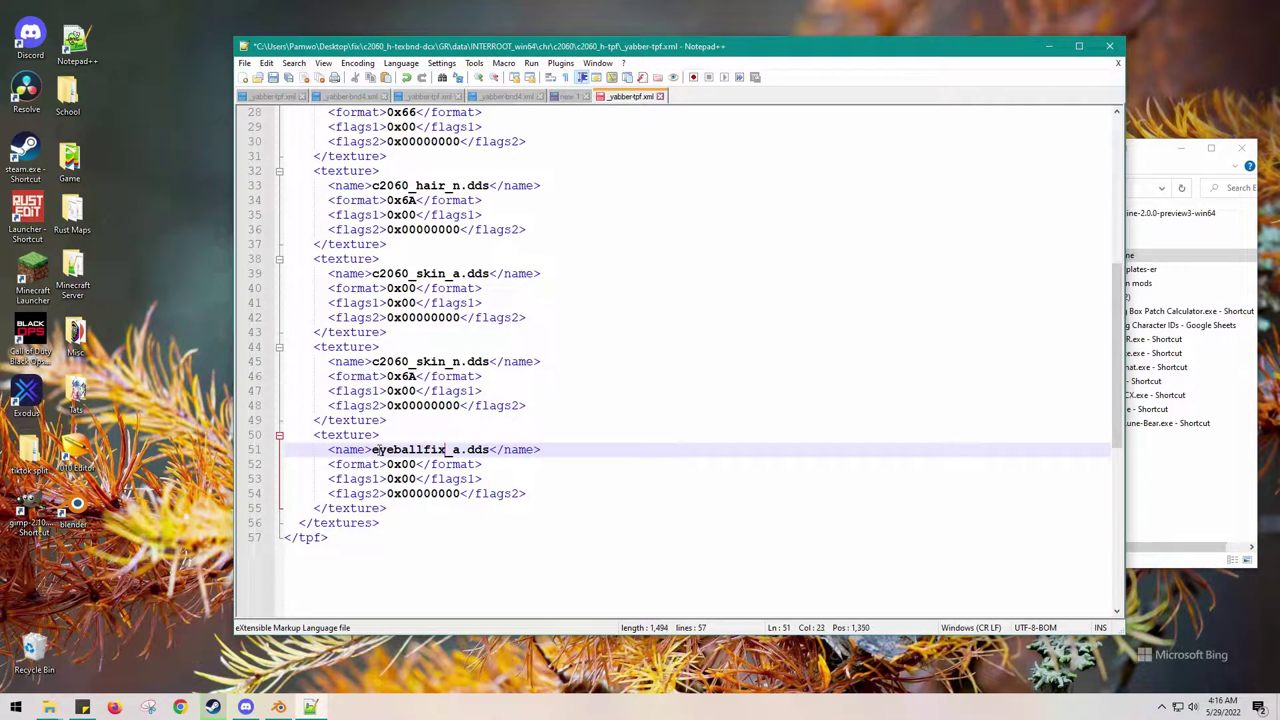
click(459, 556)
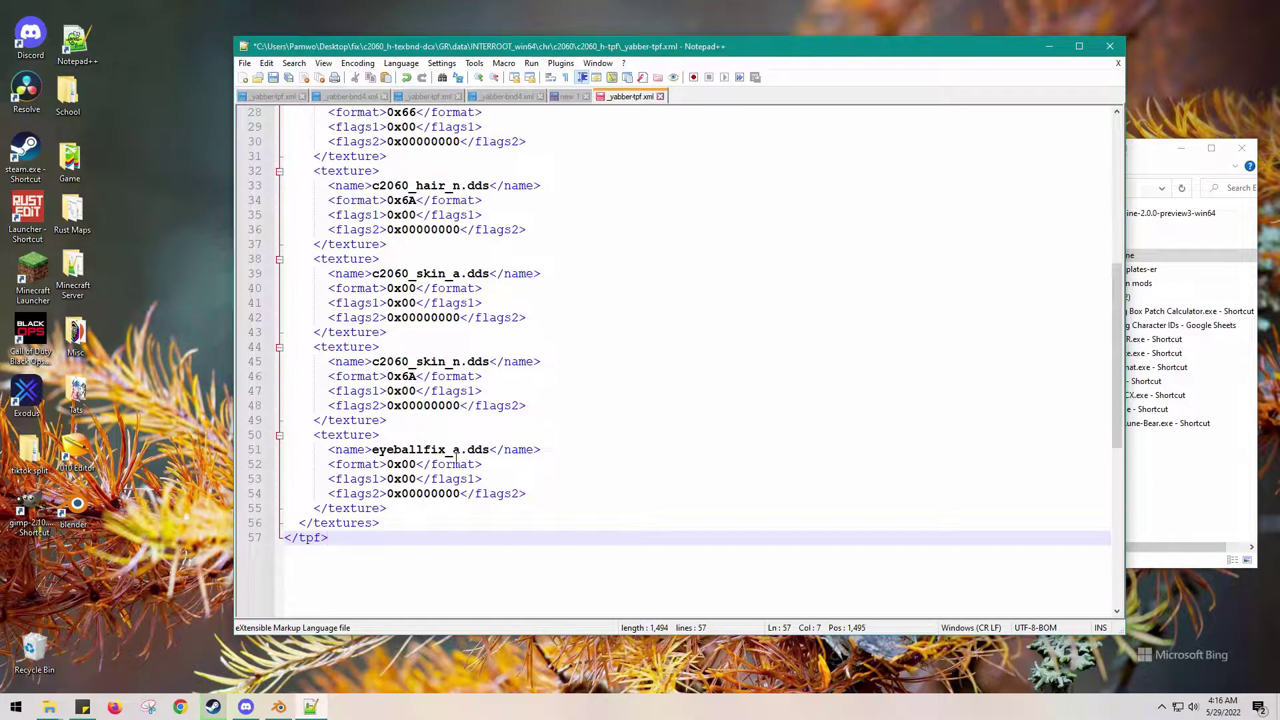
scroll(498, 425, up, 1)
scroll(500, 424, down, 4)
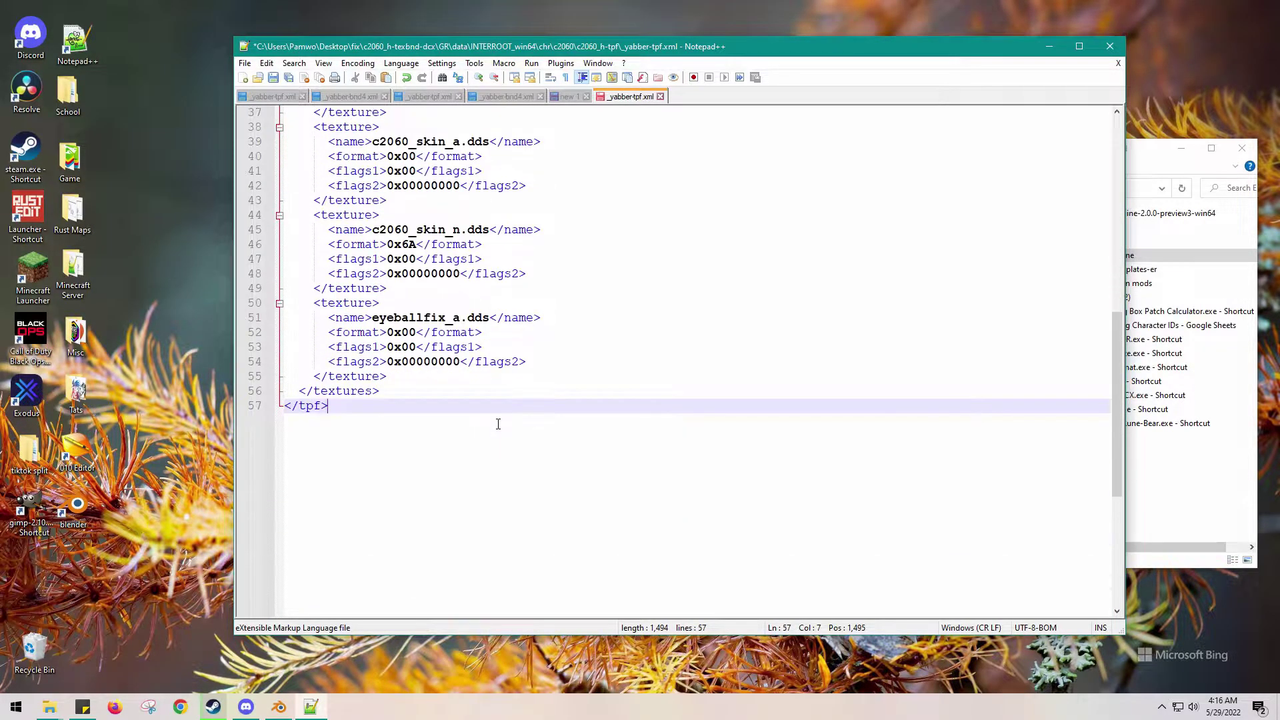
scroll(503, 424, up, 3)
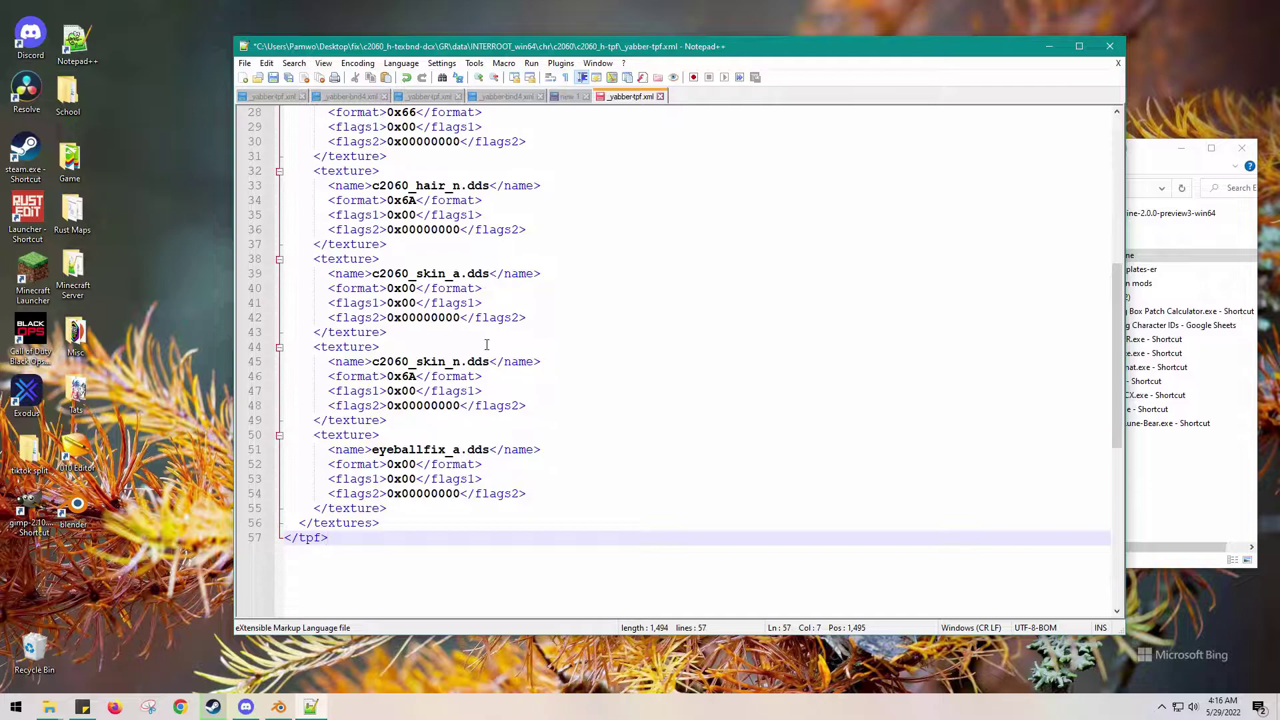
scroll(486, 344, up, 3)
scroll(491, 200, up, 1)
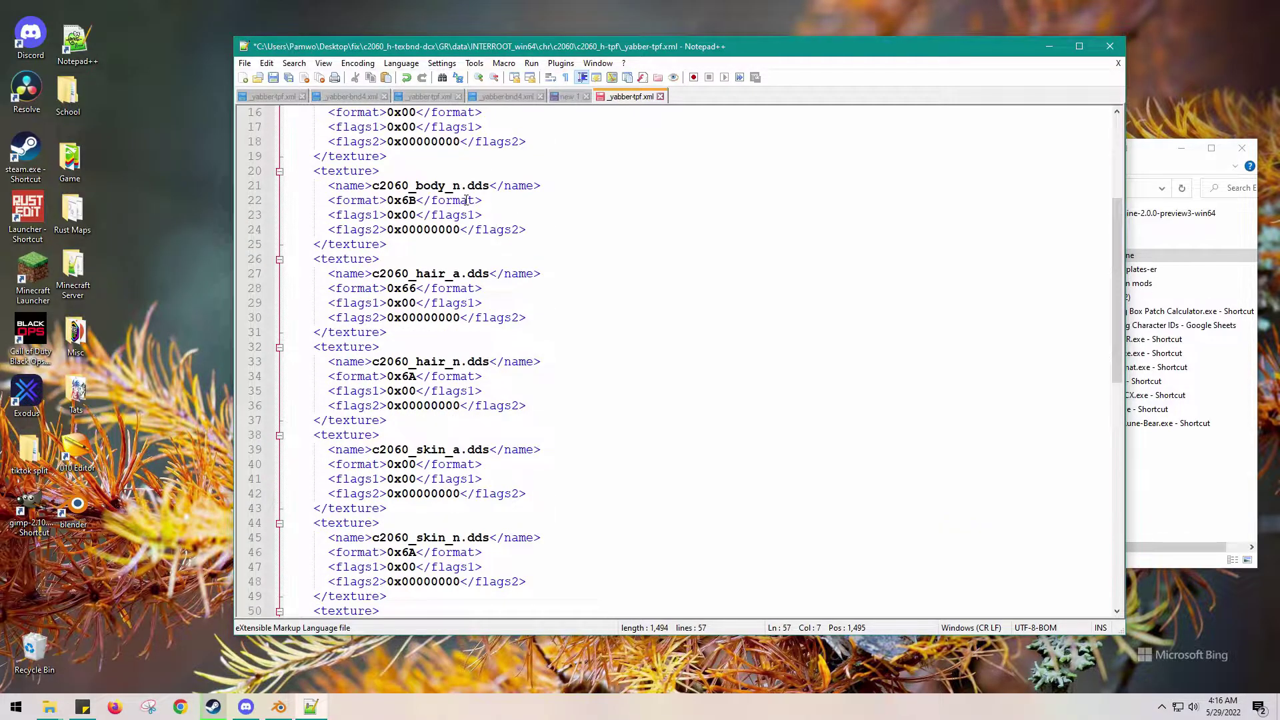
scroll(467, 203, down, 1)
scroll(474, 220, up, 1)
scroll(483, 280, down, 5)
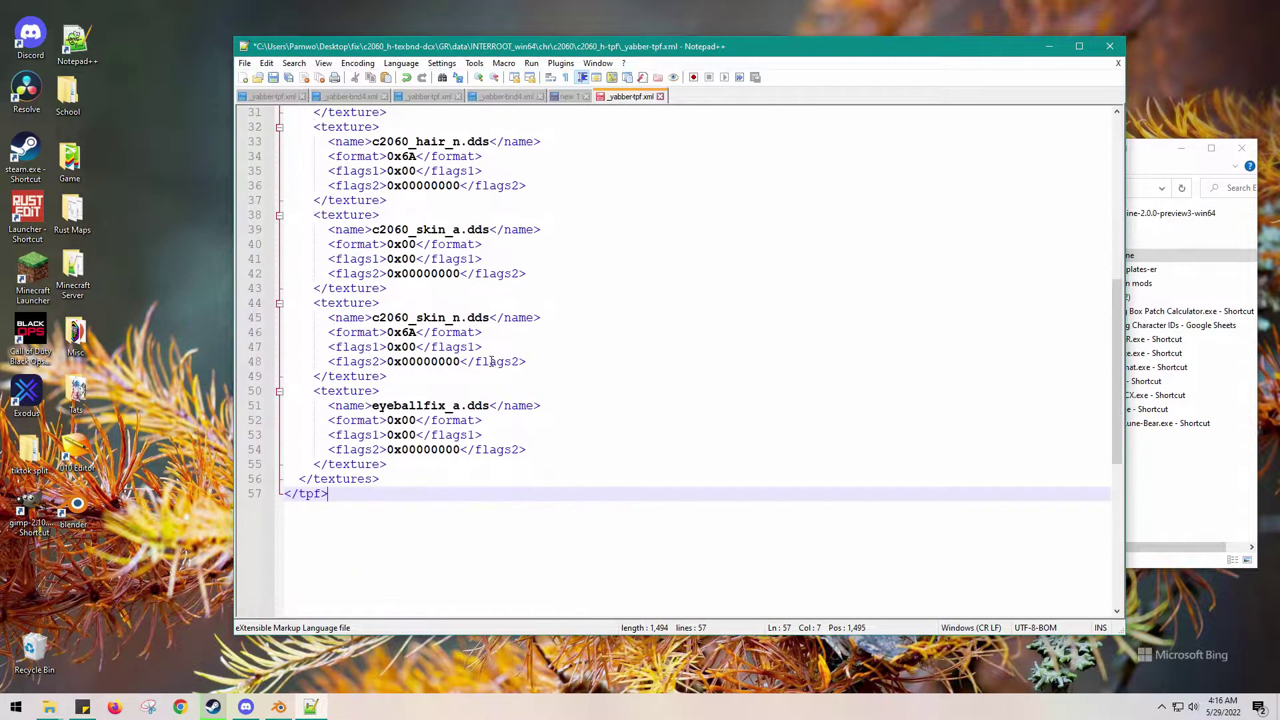
click(244, 64)
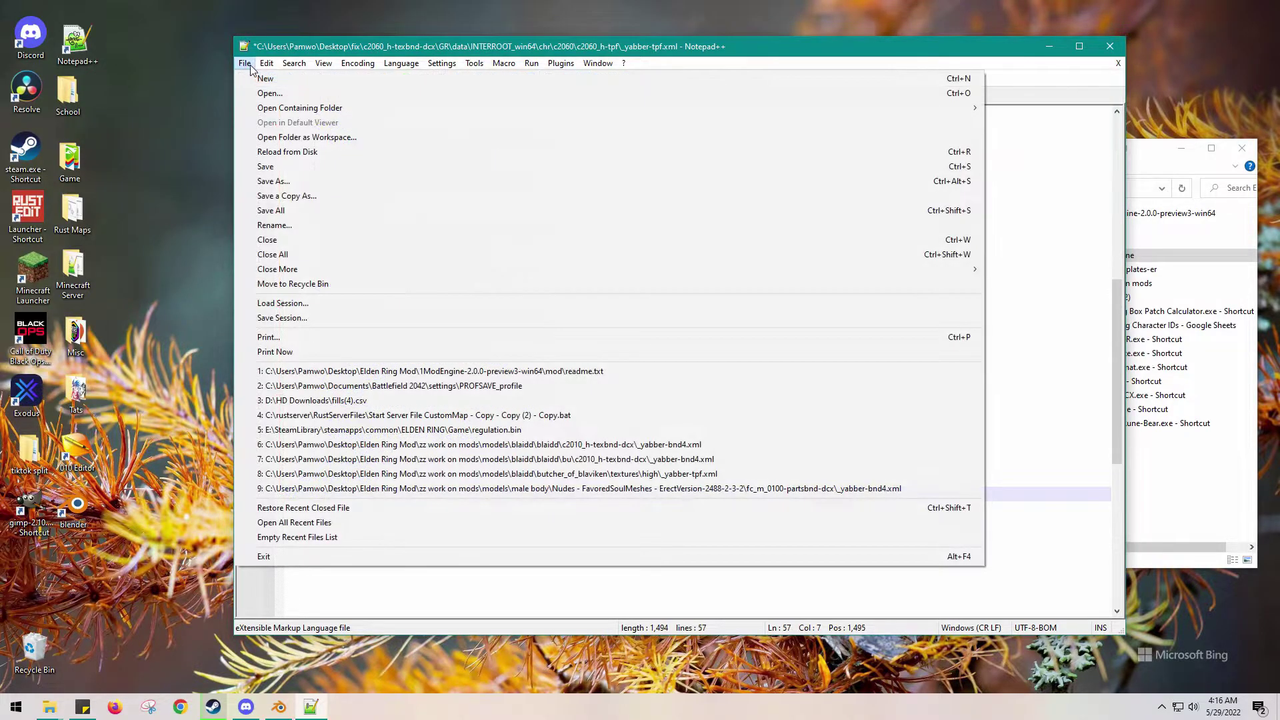
Save the XML and load eyeballfix_a.png from the c2060 folder into NormalMap Online.
click(286, 167)
click(114, 710)
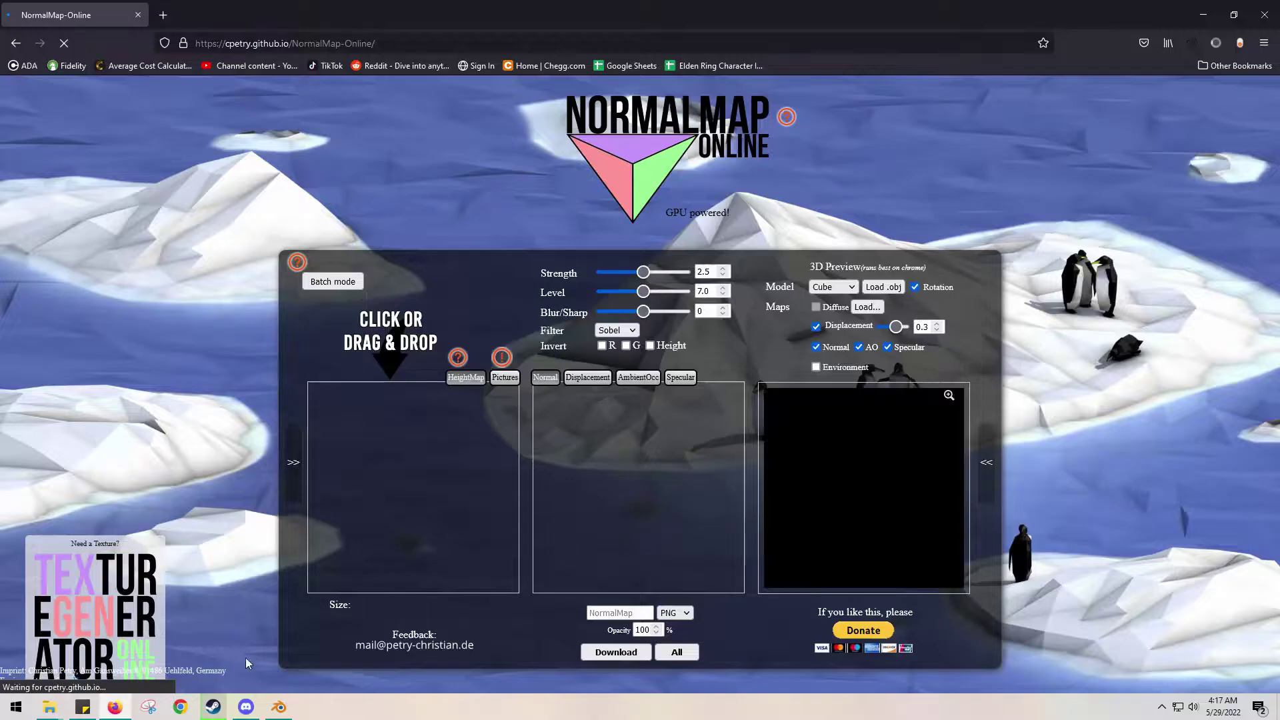
click(50, 707)
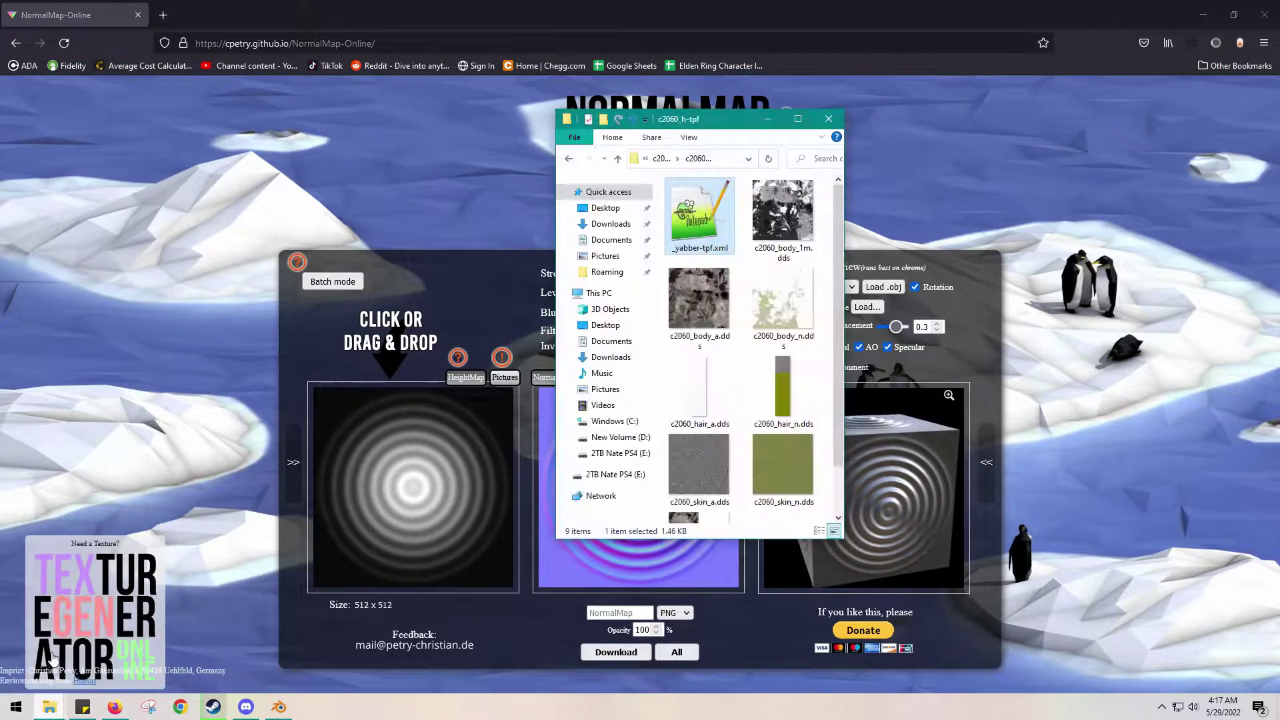
key(alt+Left)
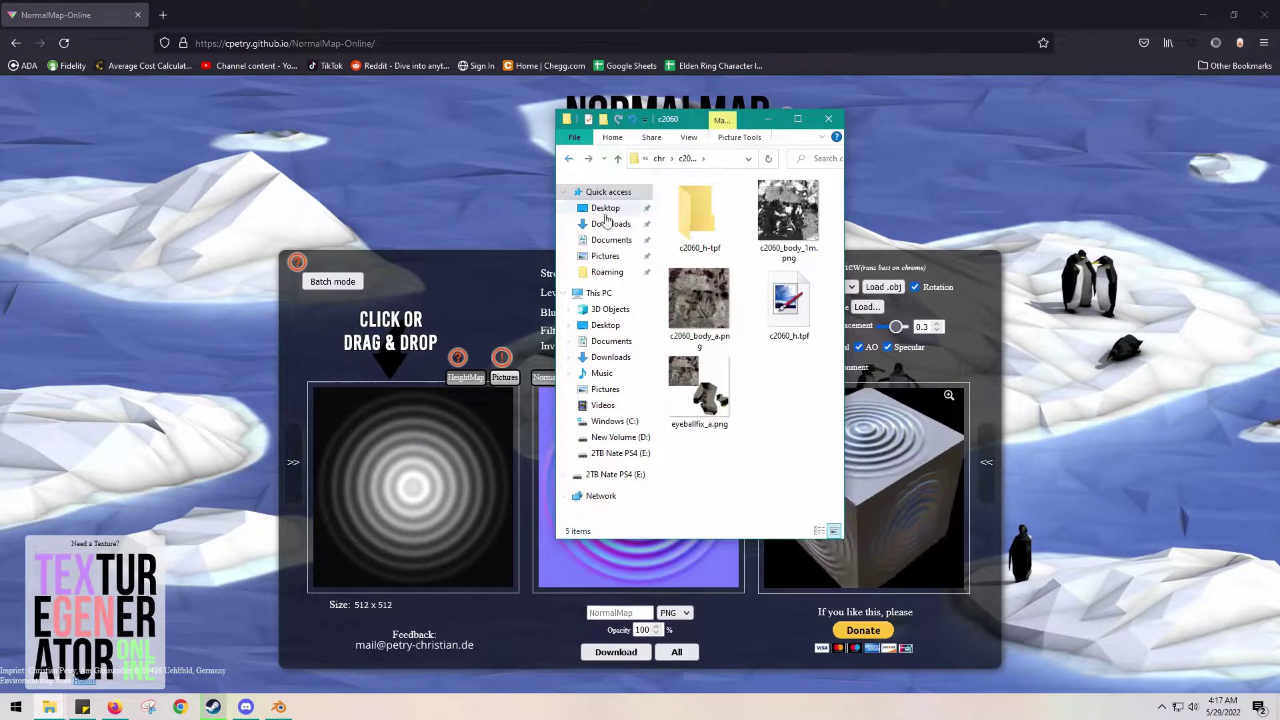
click(732, 423)
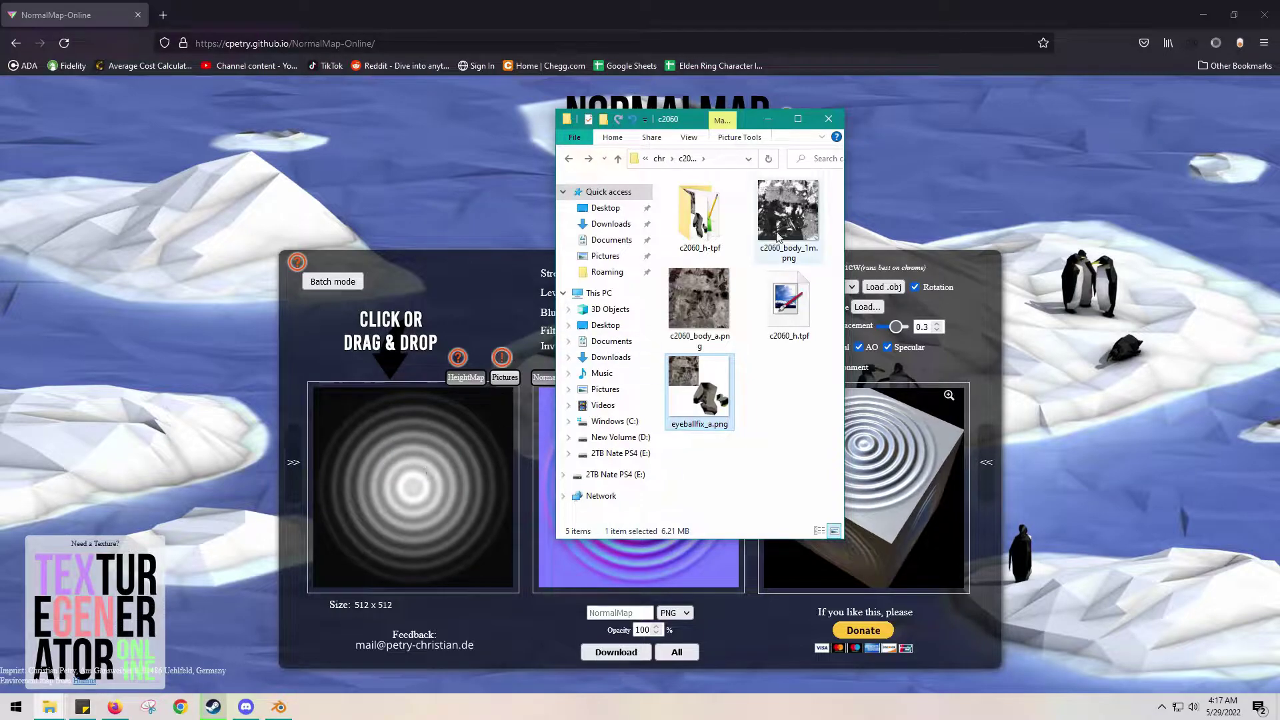
click(769, 120)
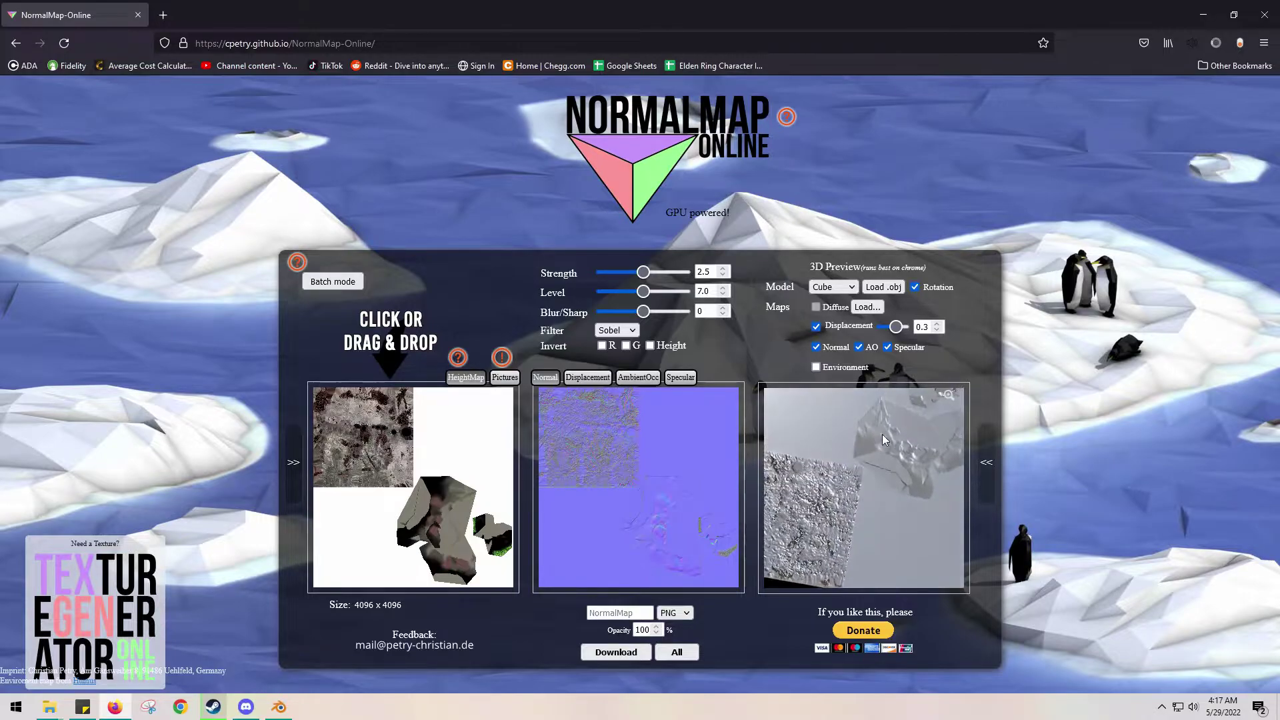
Set the 3D preview model to Plane and rotate it to inspect the relief.
click(835, 287)
click(837, 322)
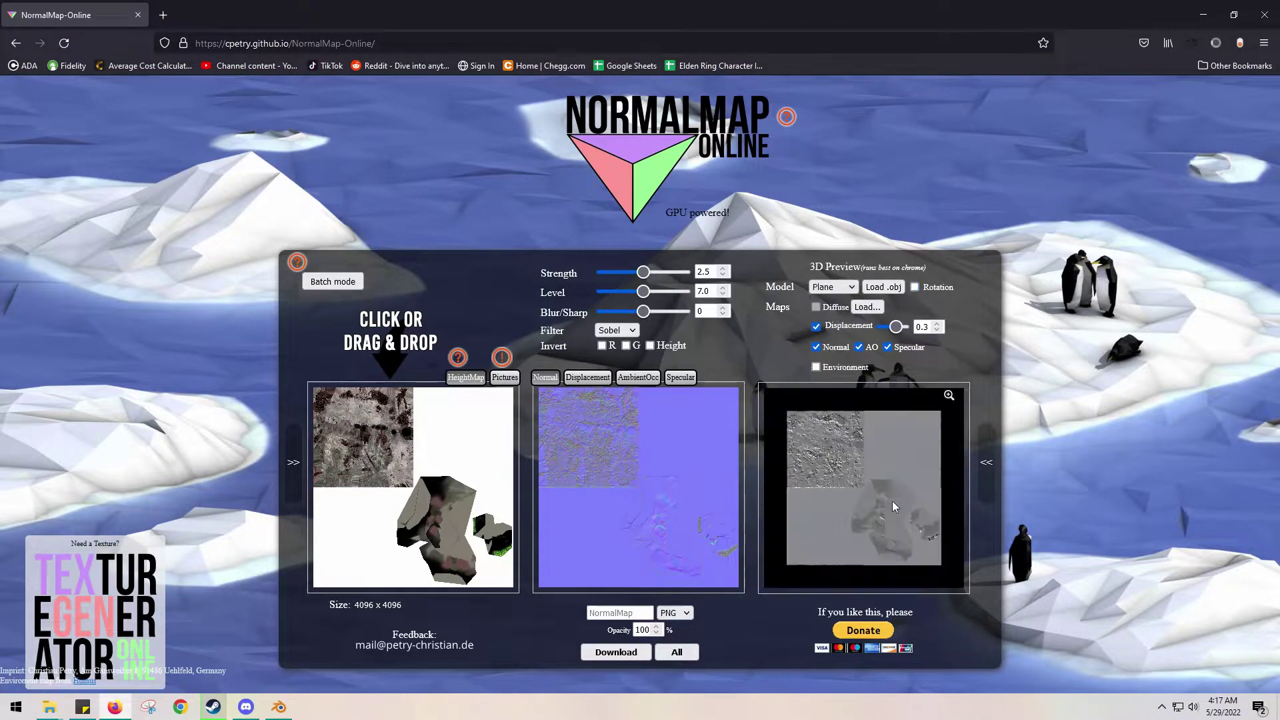
drag(894, 543, 824, 478)
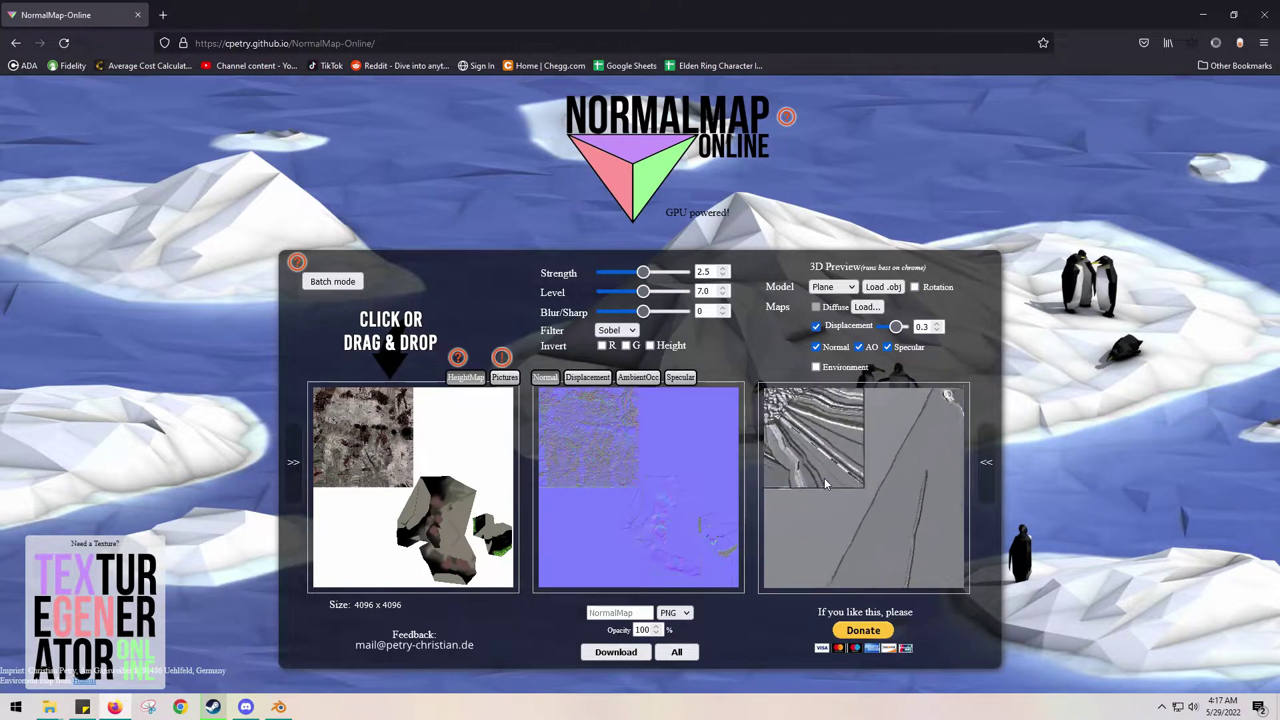
mouse_move(897, 529)
mouse_down()
mouse_move(826, 492)
mouse_move(885, 498)
mouse_move(892, 526)
mouse_move(829, 479)
mouse_move(889, 509)
mouse_move(852, 513)
mouse_move(871, 521)
mouse_move(854, 500)
mouse_move(862, 534)
mouse_move(860, 523)
mouse_up()
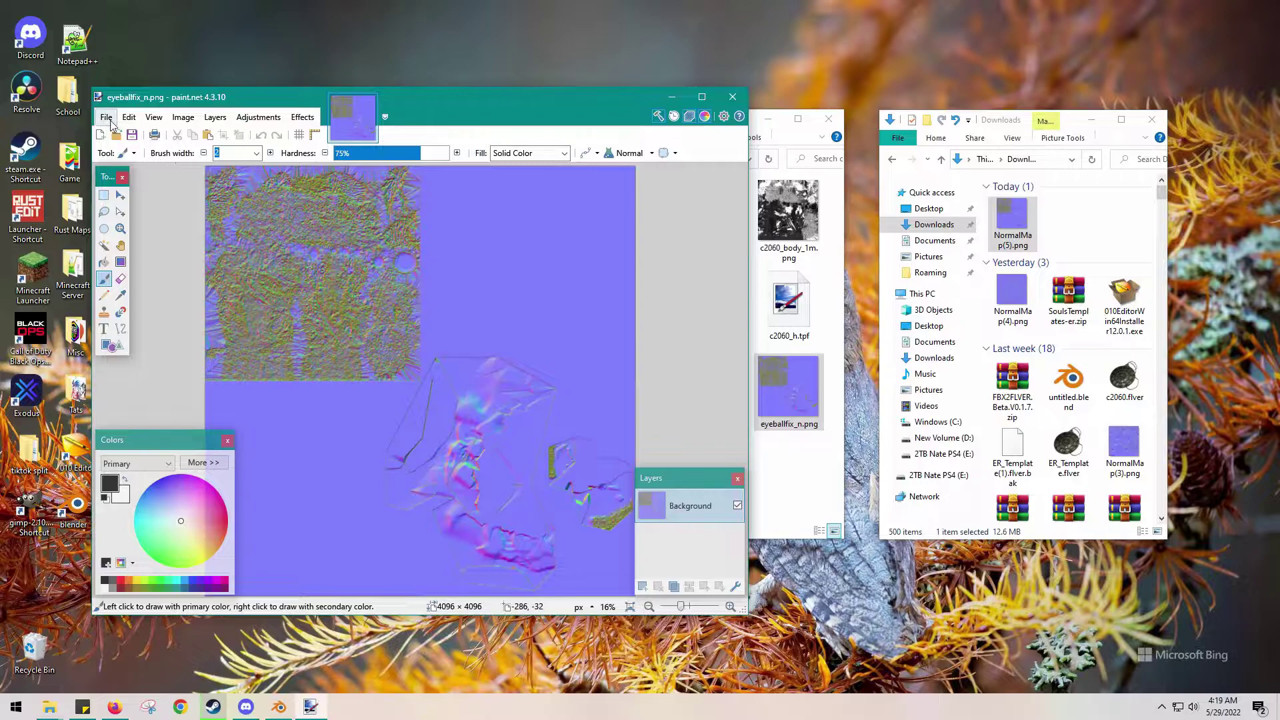
Save the normal map as eyeballfix_n.dds (DirectDraw Surface) into c2060_h-tpf.
click(107, 118)
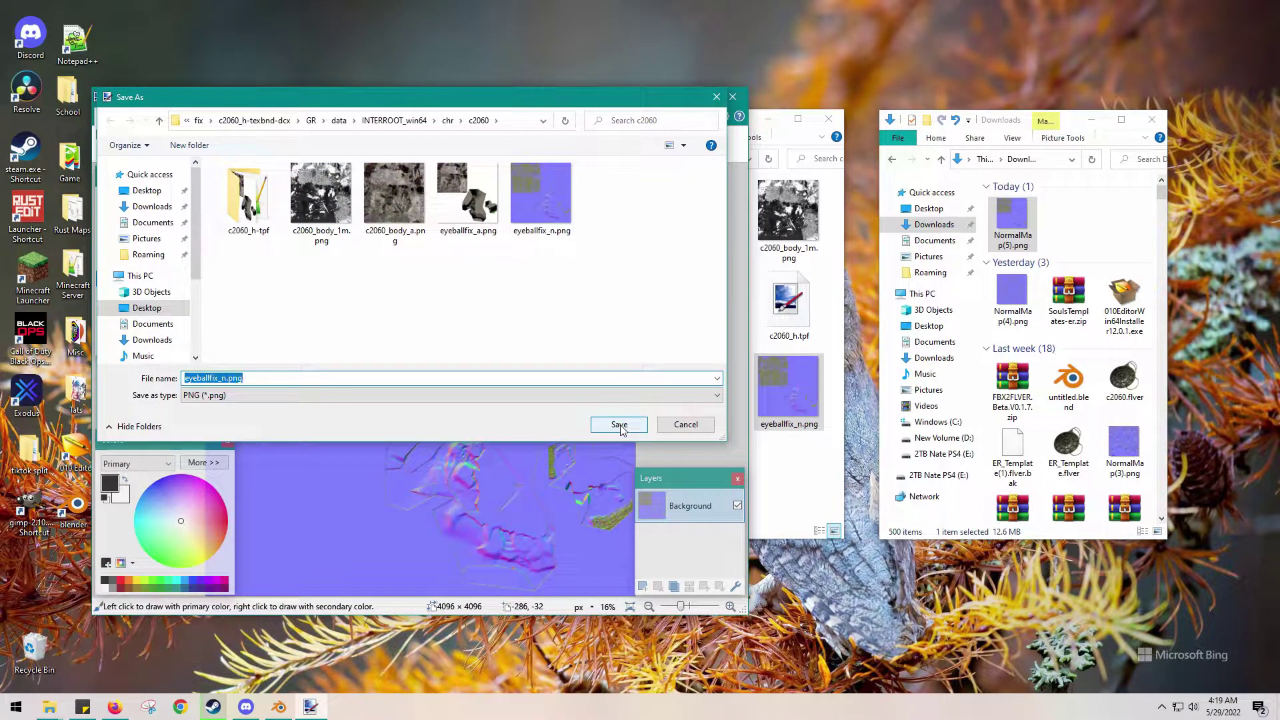
click(542, 396)
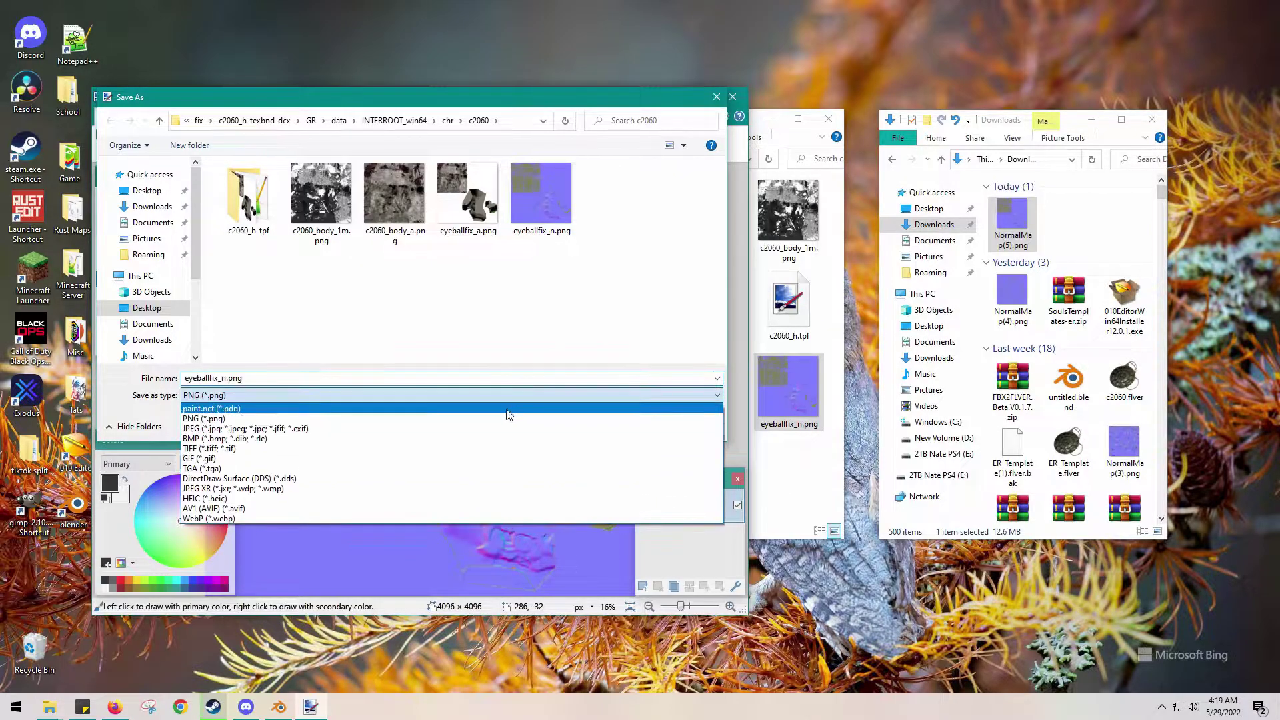
click(313, 448)
key(d)
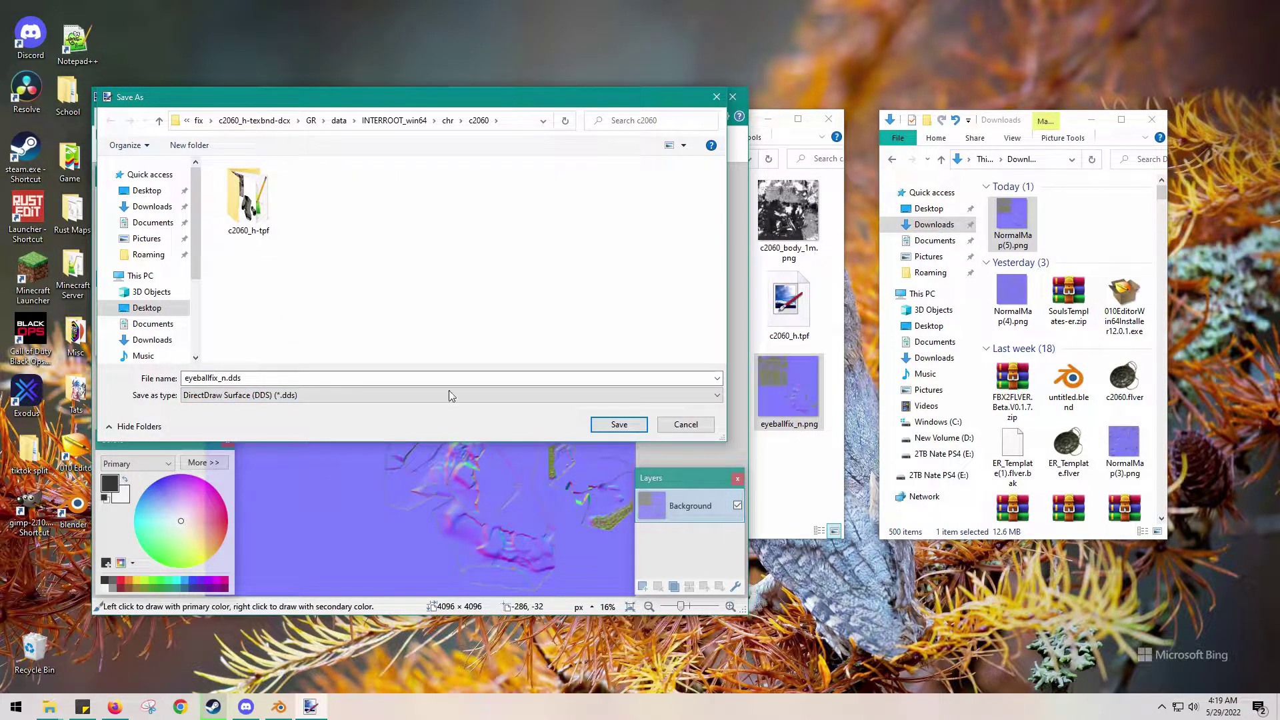
click(450, 381)
double_click(241, 206)
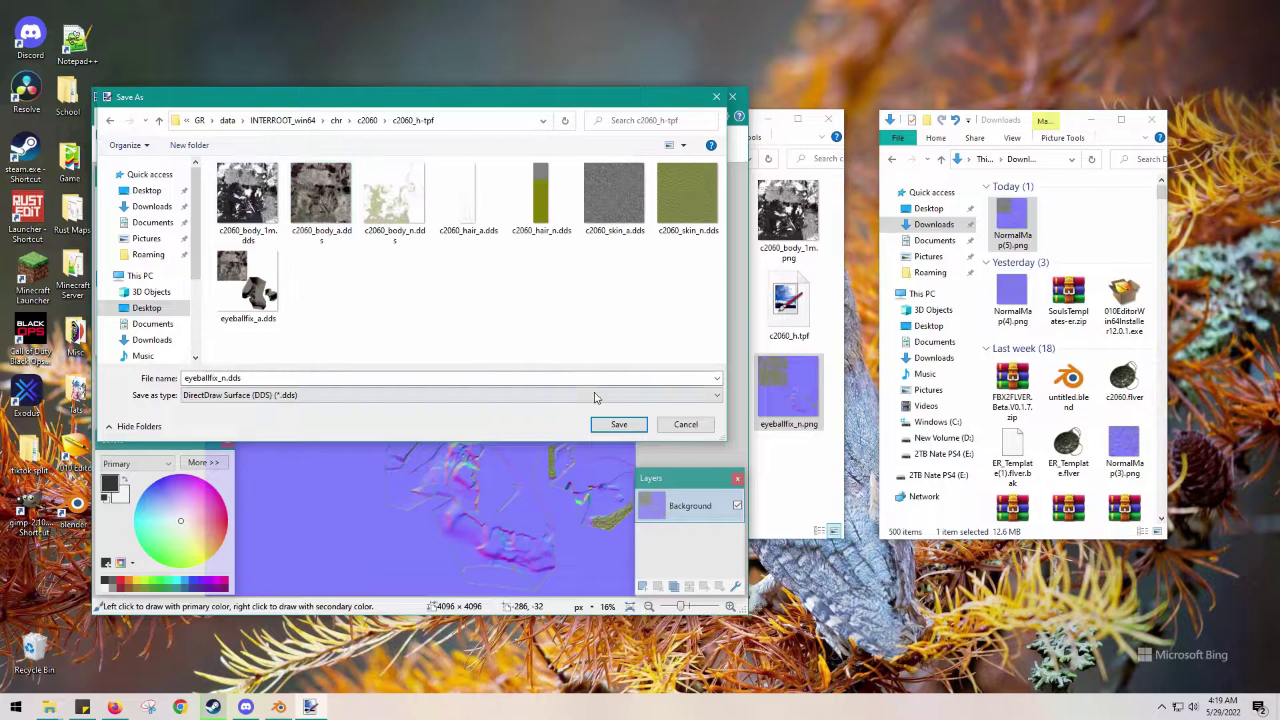
click(619, 424)
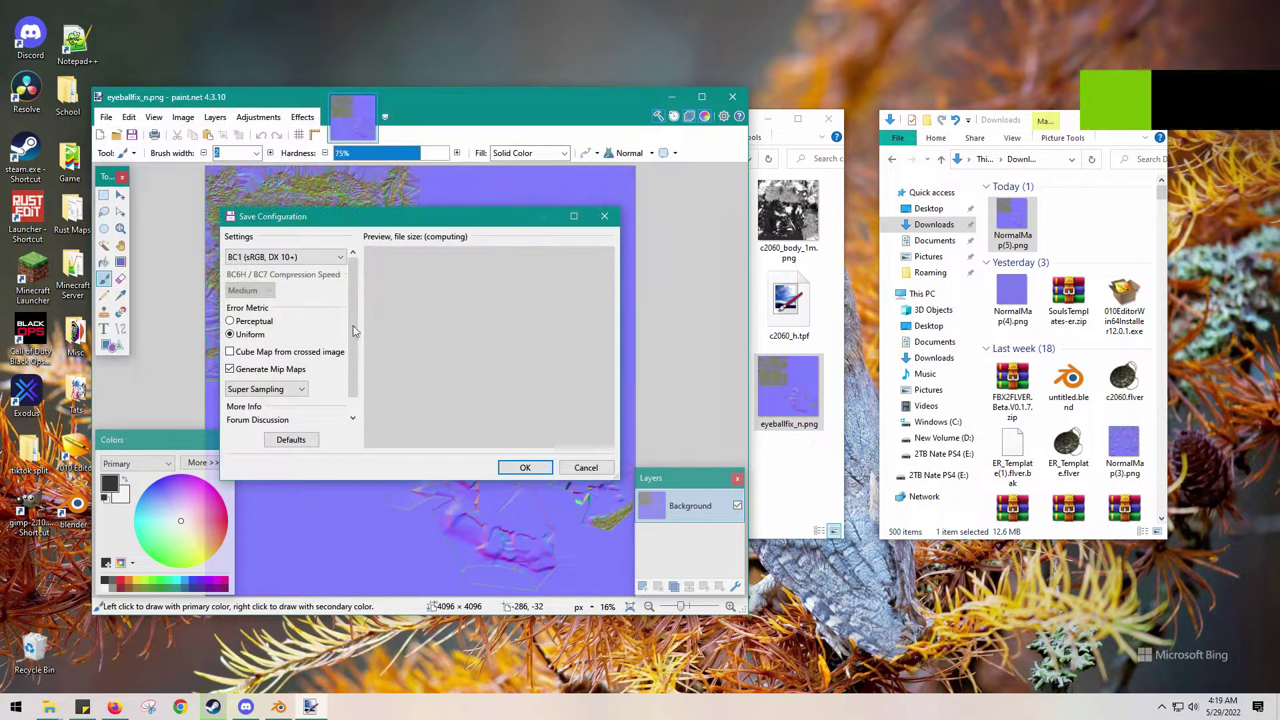
Choose BC7 (Linear, DX 11+) compression, write the file, and close paint.net.
click(308, 261)
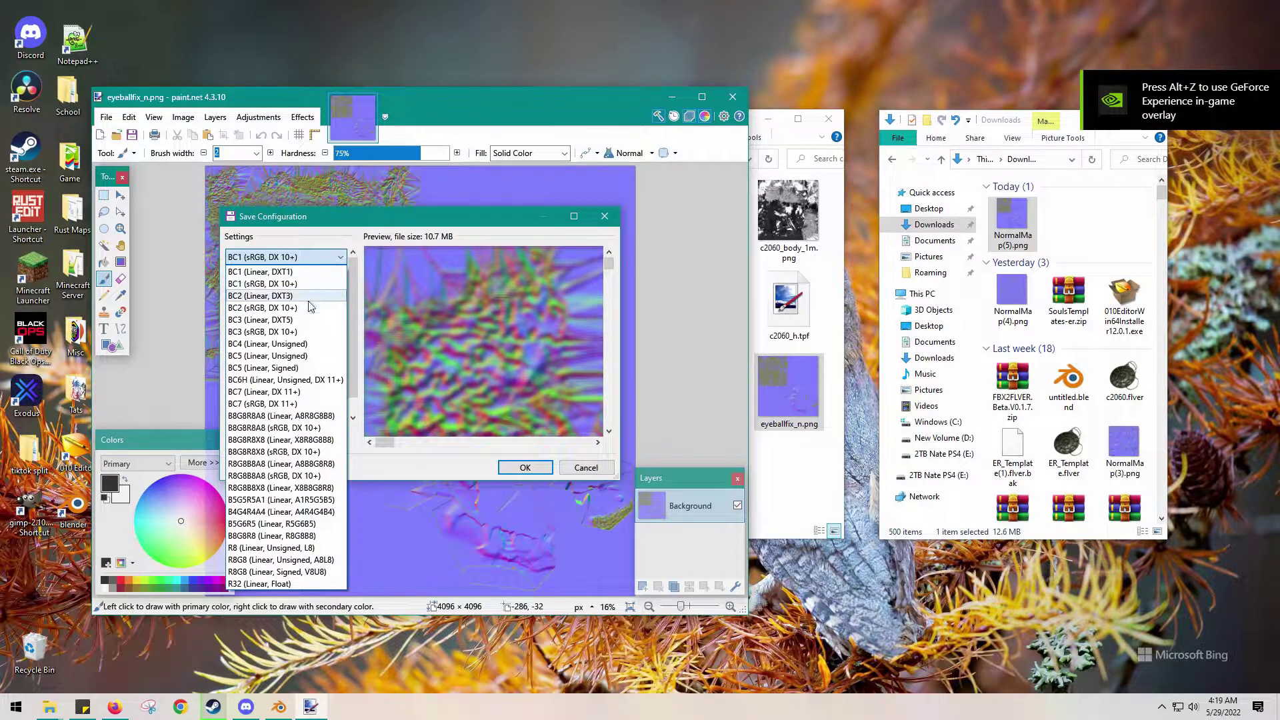
click(297, 393)
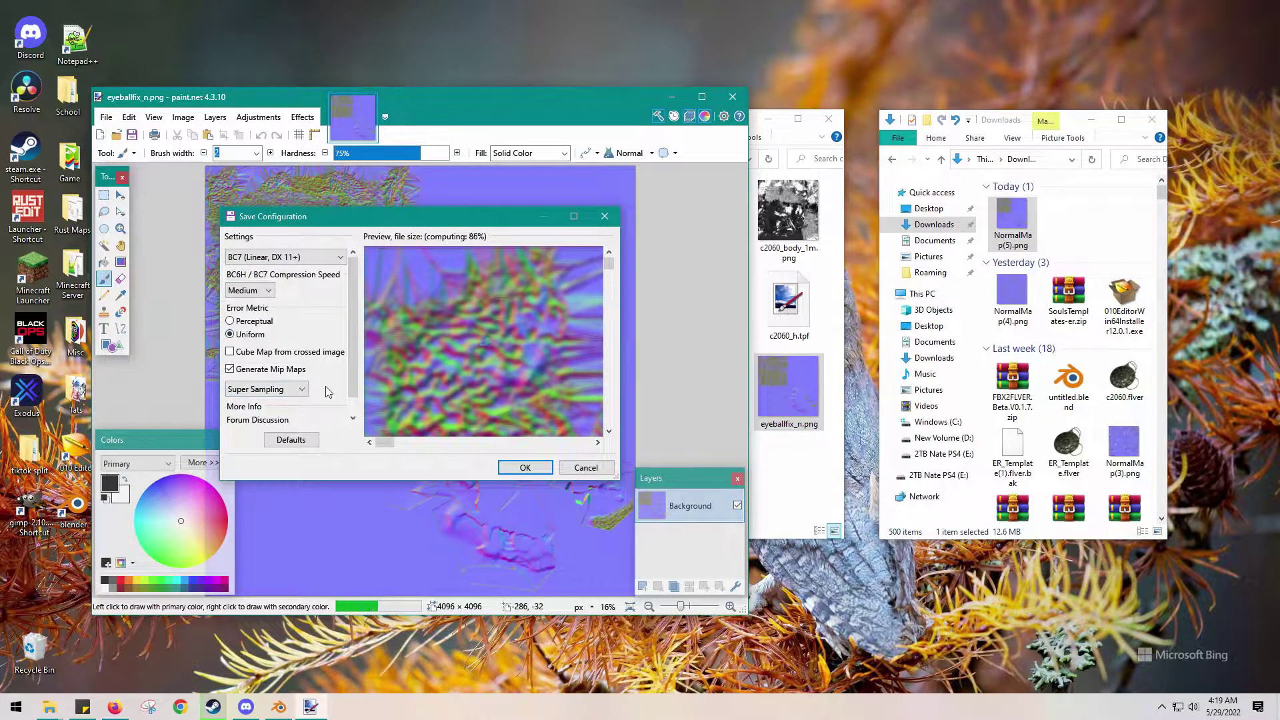
click(525, 468)
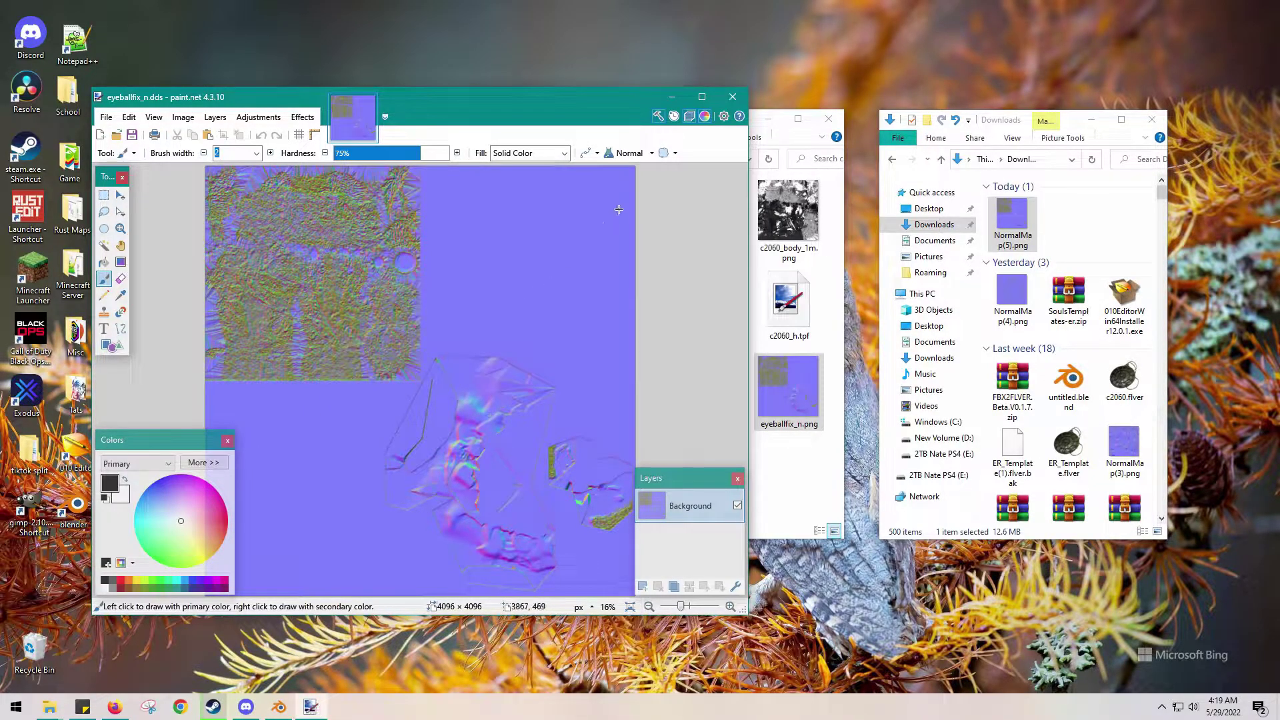
click(734, 97)
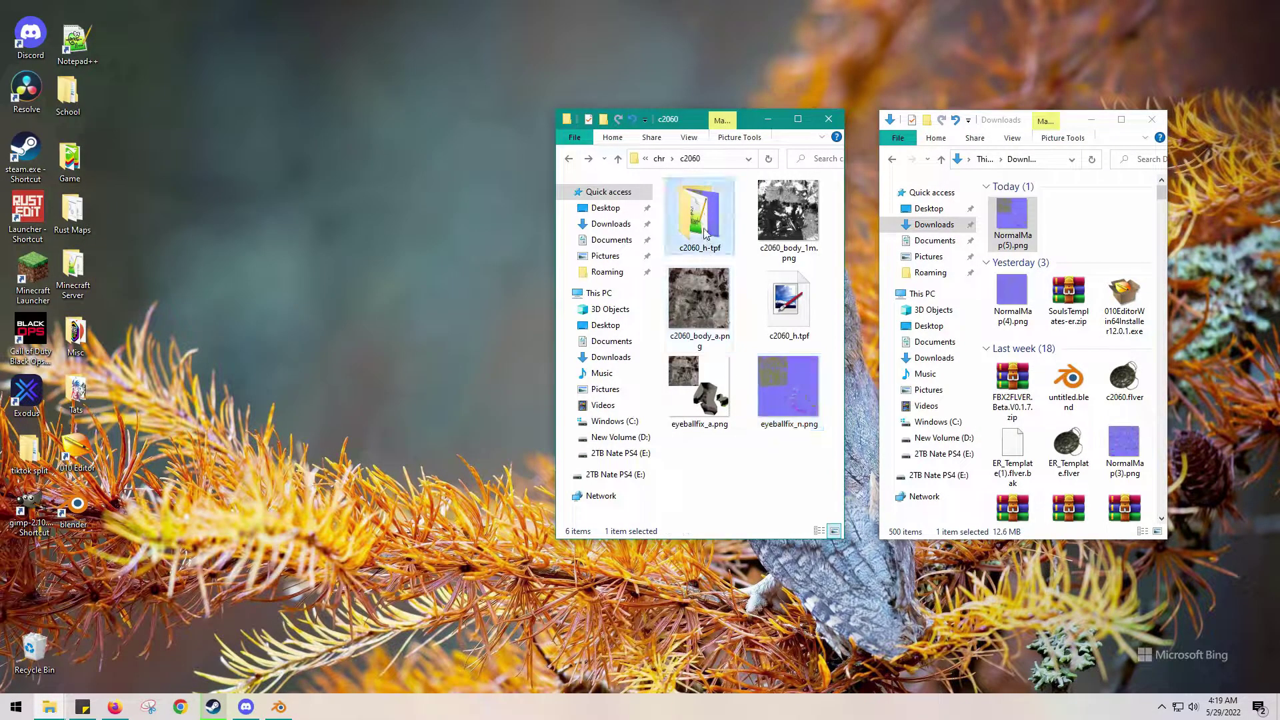
Check eyeballfix_a.dds and eyeballfix_n.dds in c2060_h-tpf, then select the c2060_hair_n.dds block in Notepad++.
double_click(705, 250)
scroll(703, 253, down, 1)
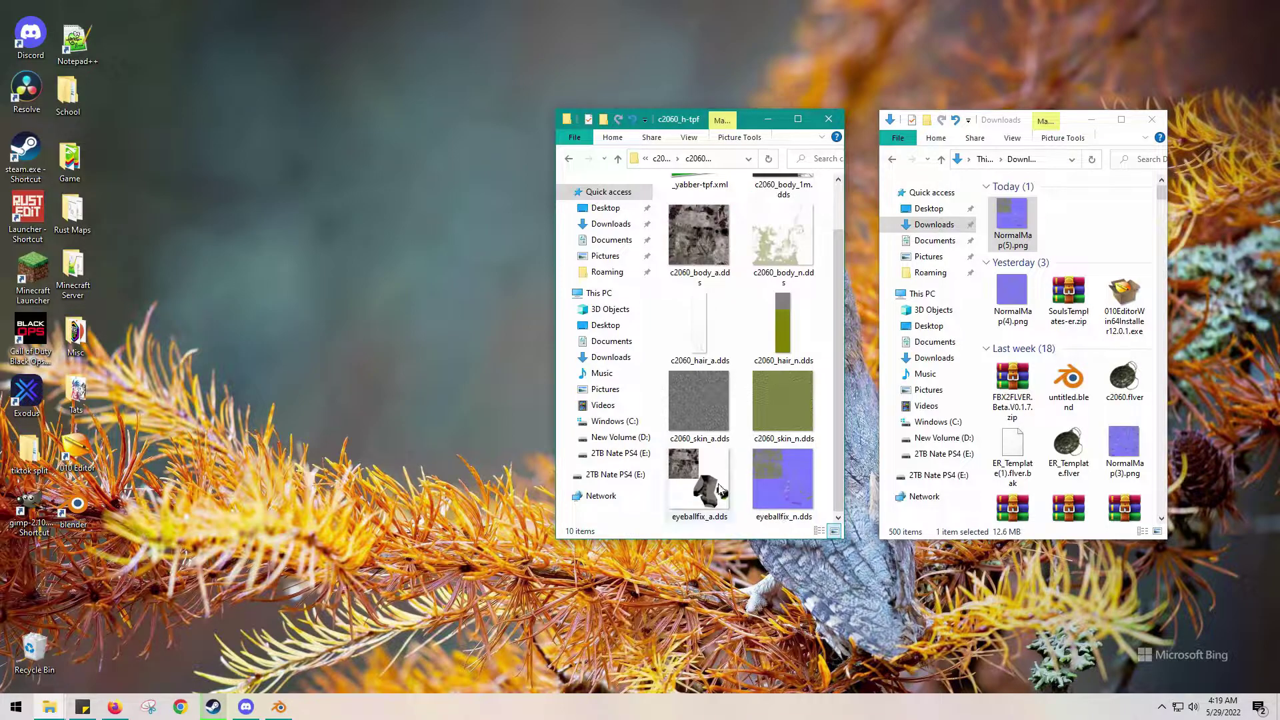
click(782, 480)
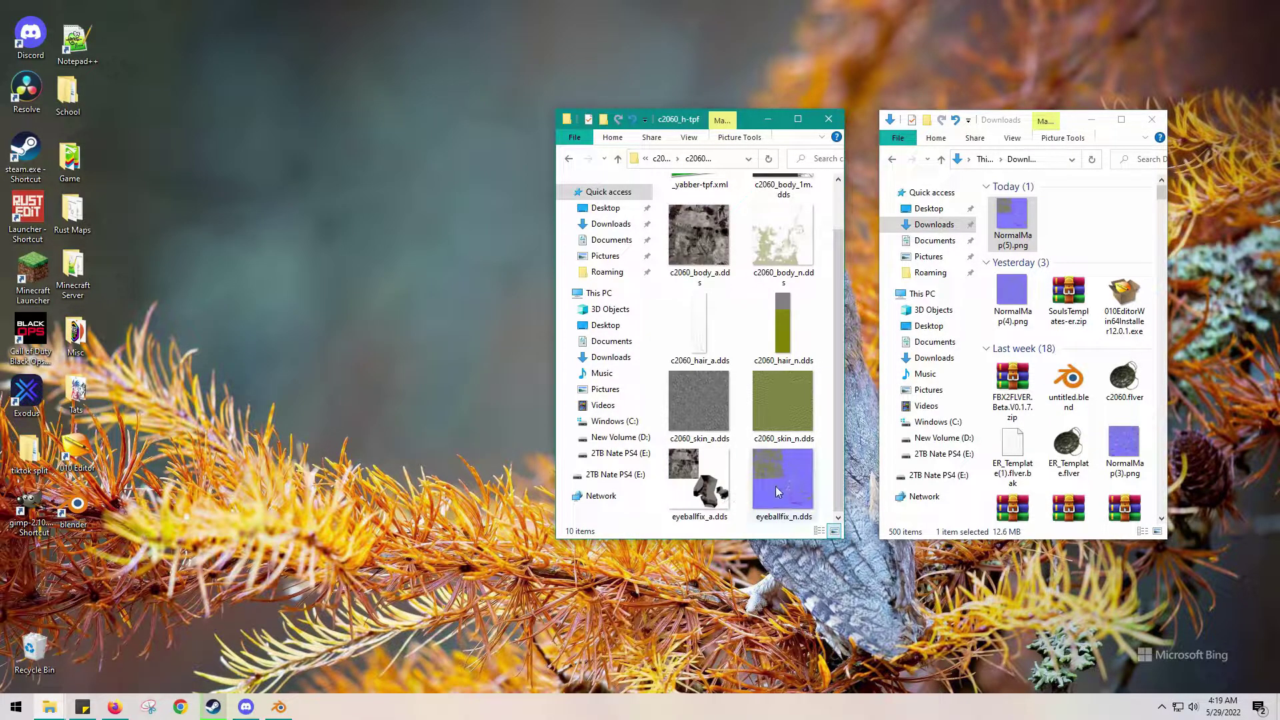
ctrl+click(696, 484)
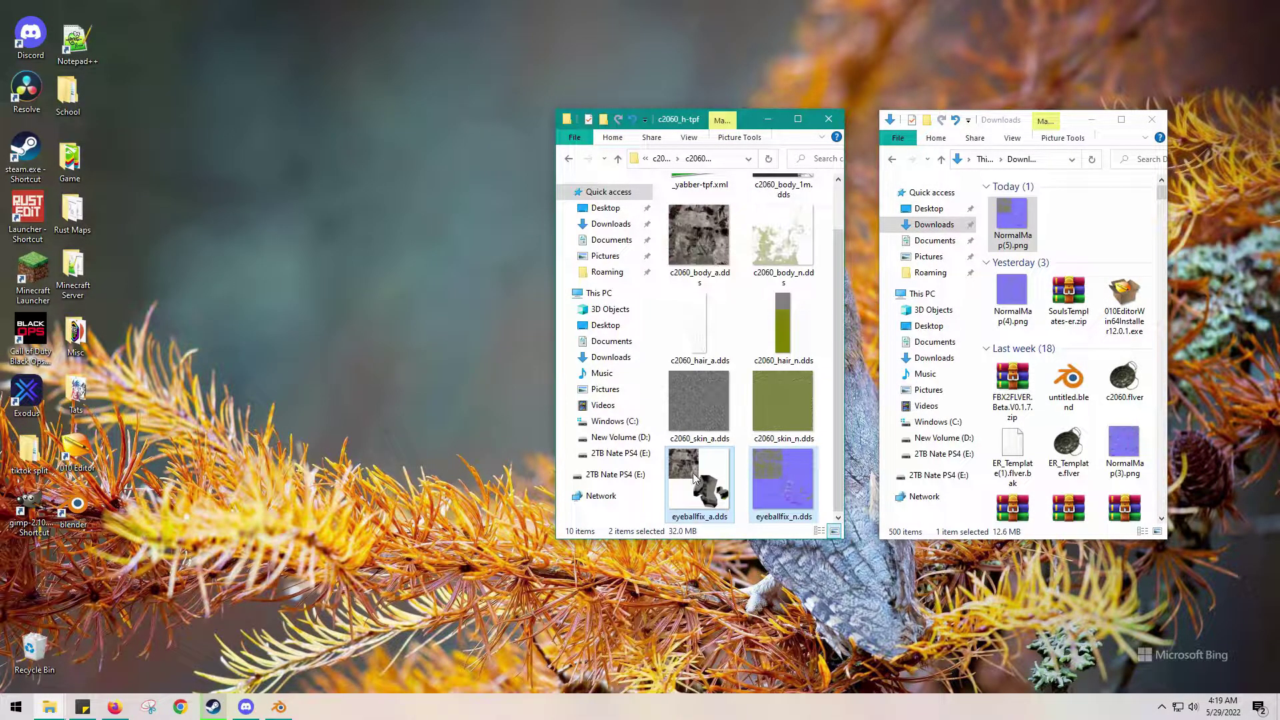
click(569, 159)
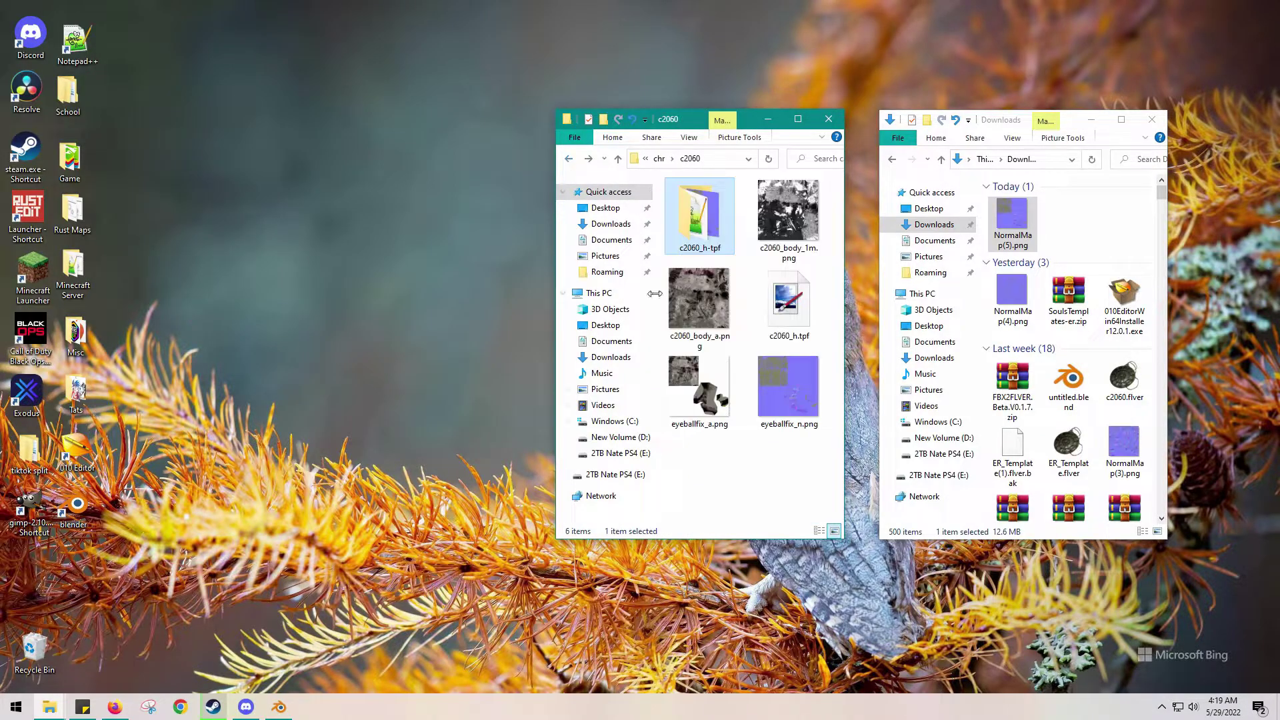
right_click(727, 442)
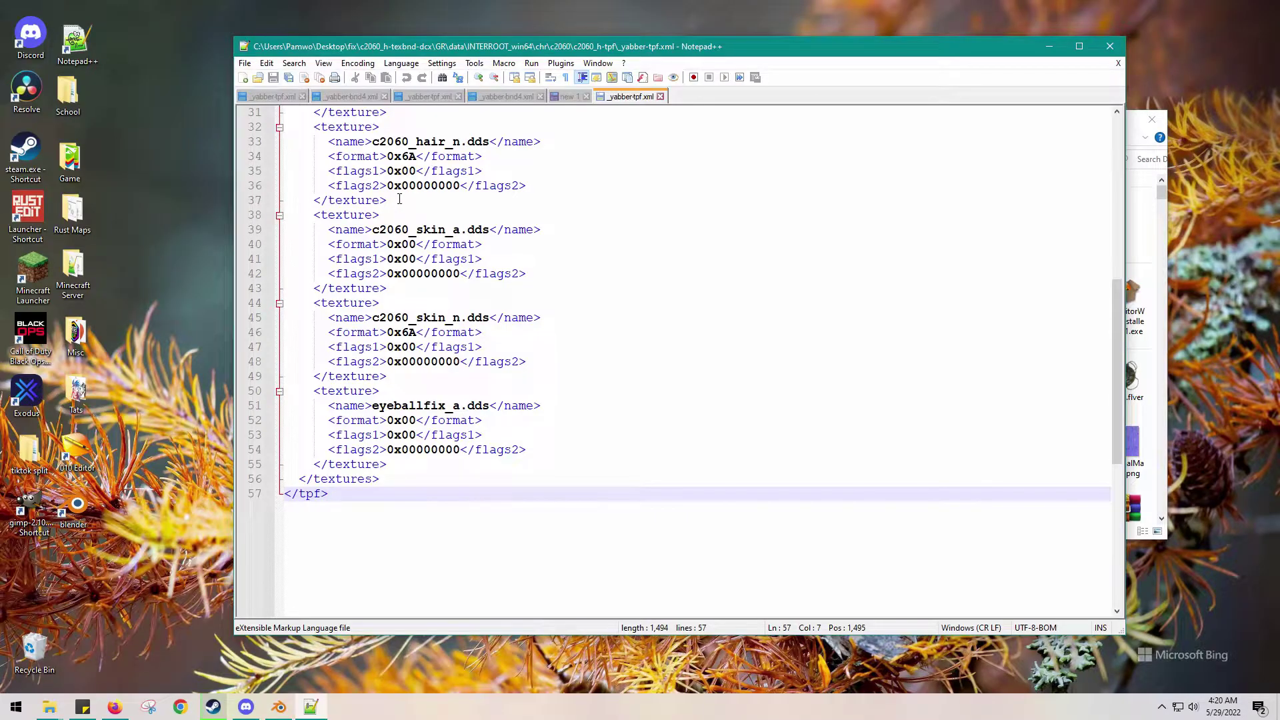
drag(399, 199, 394, 116)
key(ctrl+c)
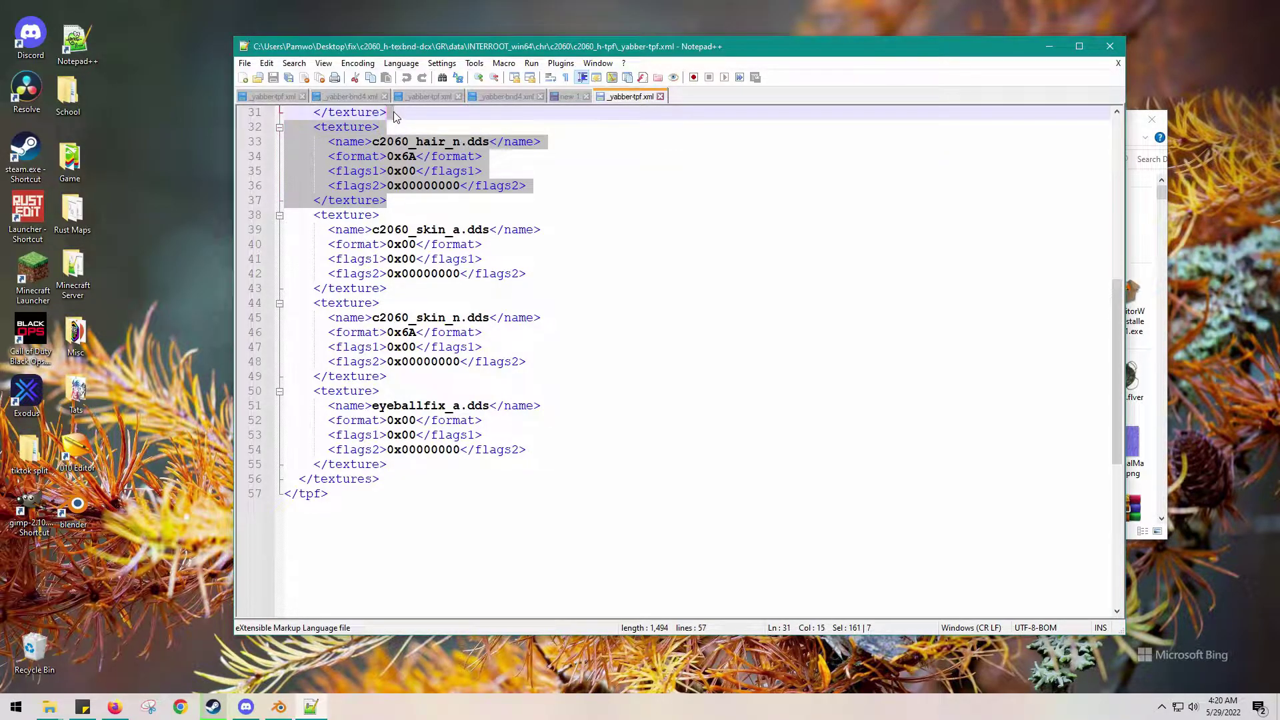
Paste the hair_n block after the last entry, rename it eyeballfix_n.dds, and save.
click(396, 465)
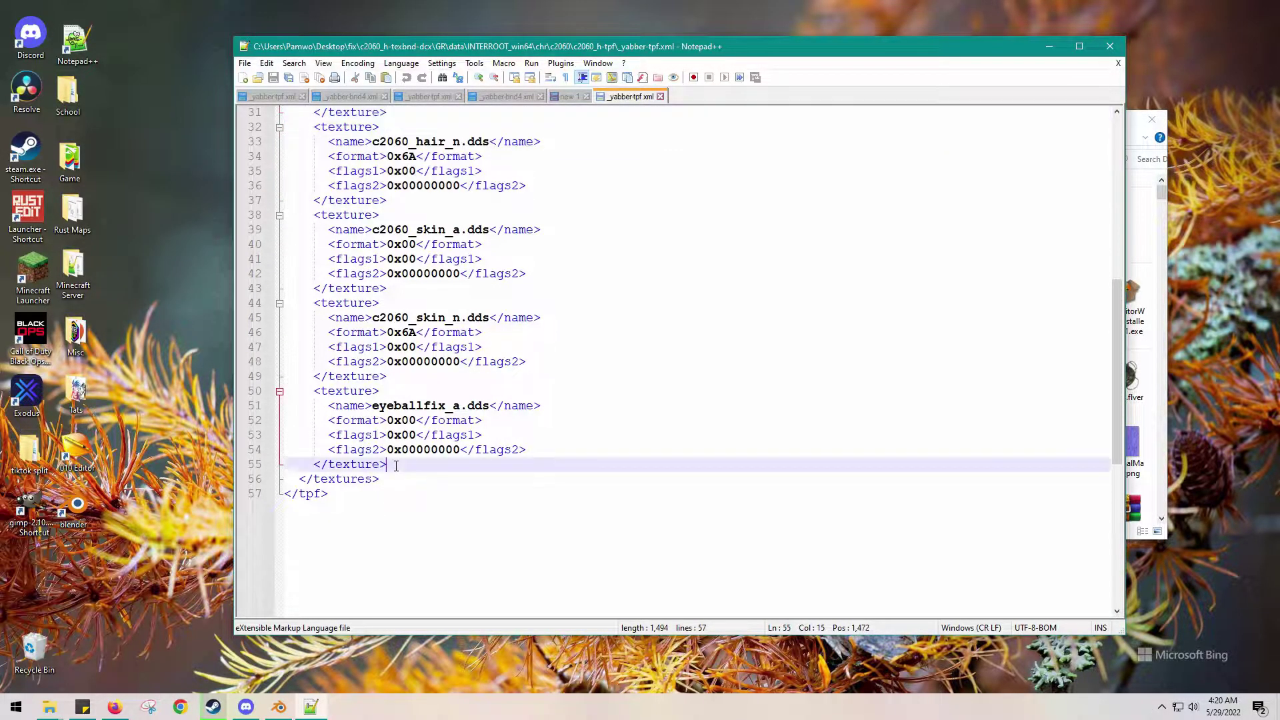
key(ctrl+v)
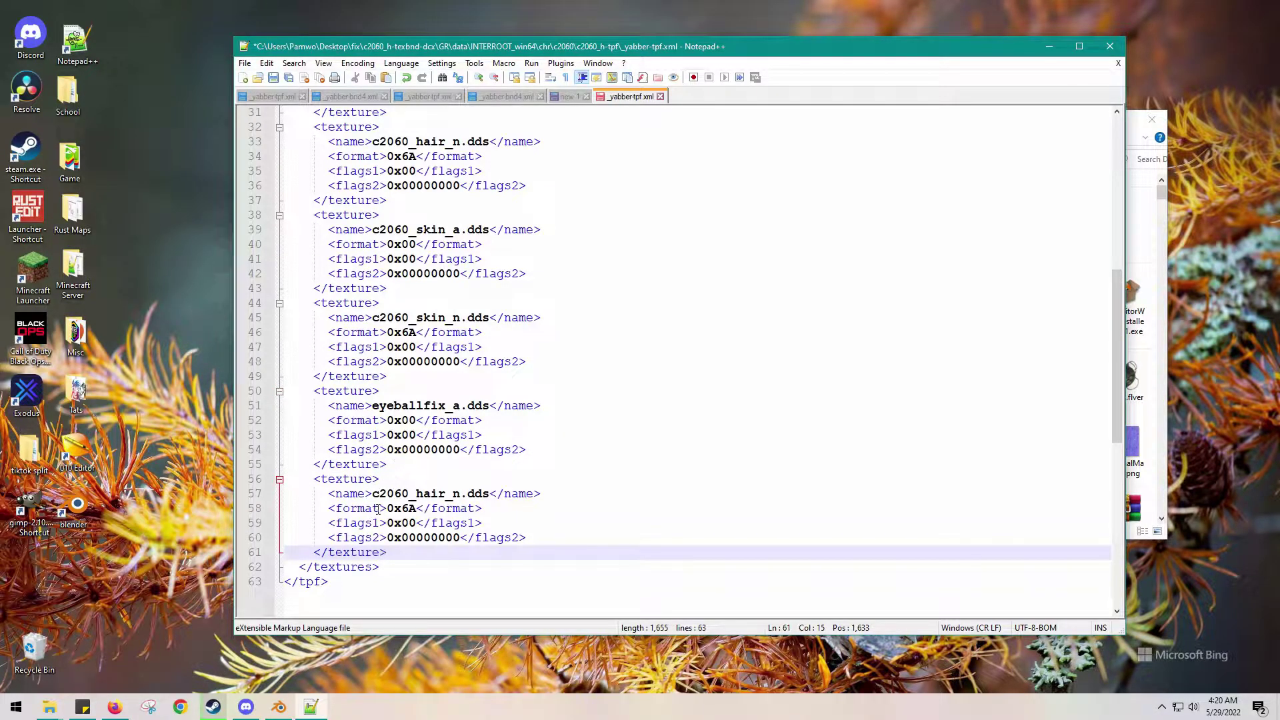
drag(446, 493, 387, 494)
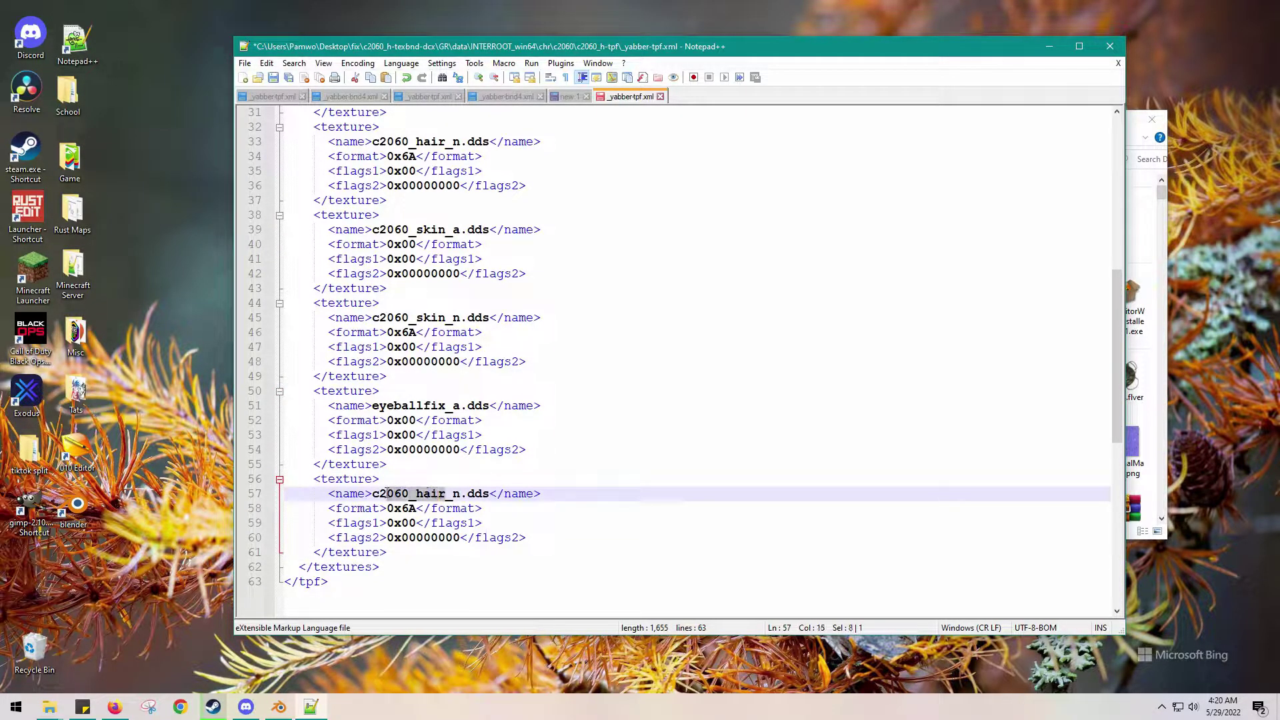
text(eyeball)
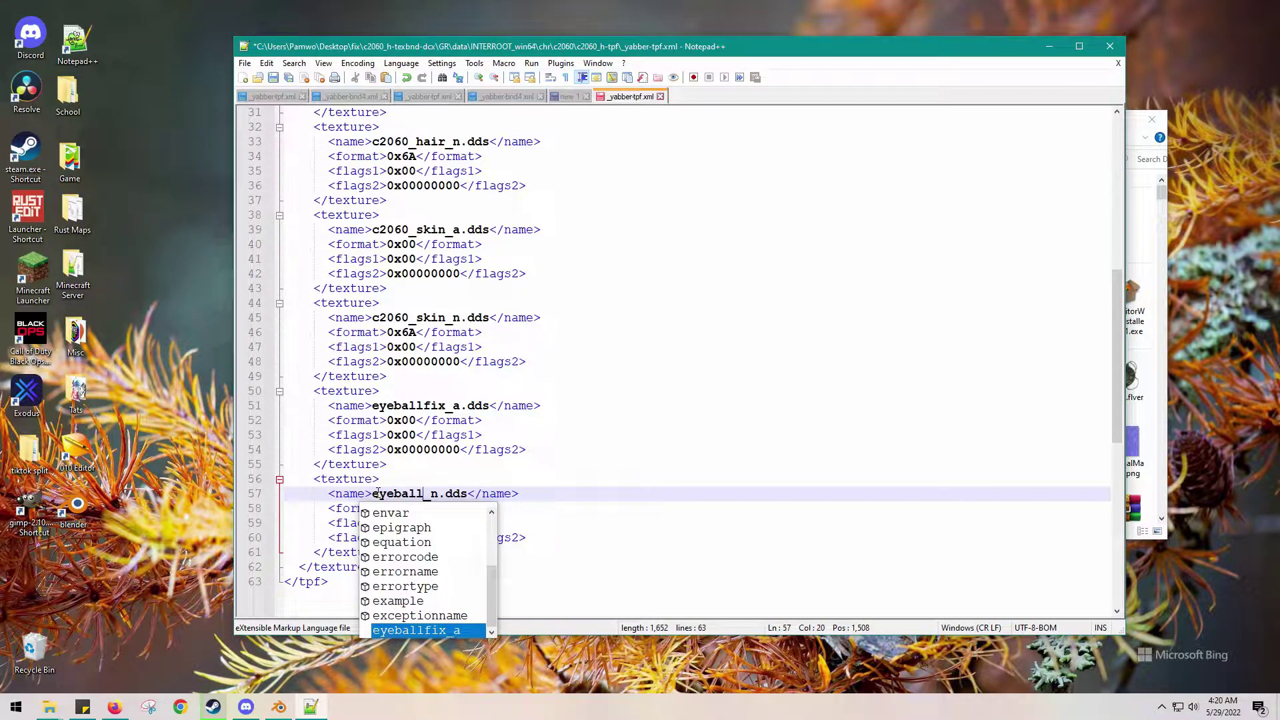
text(fix)
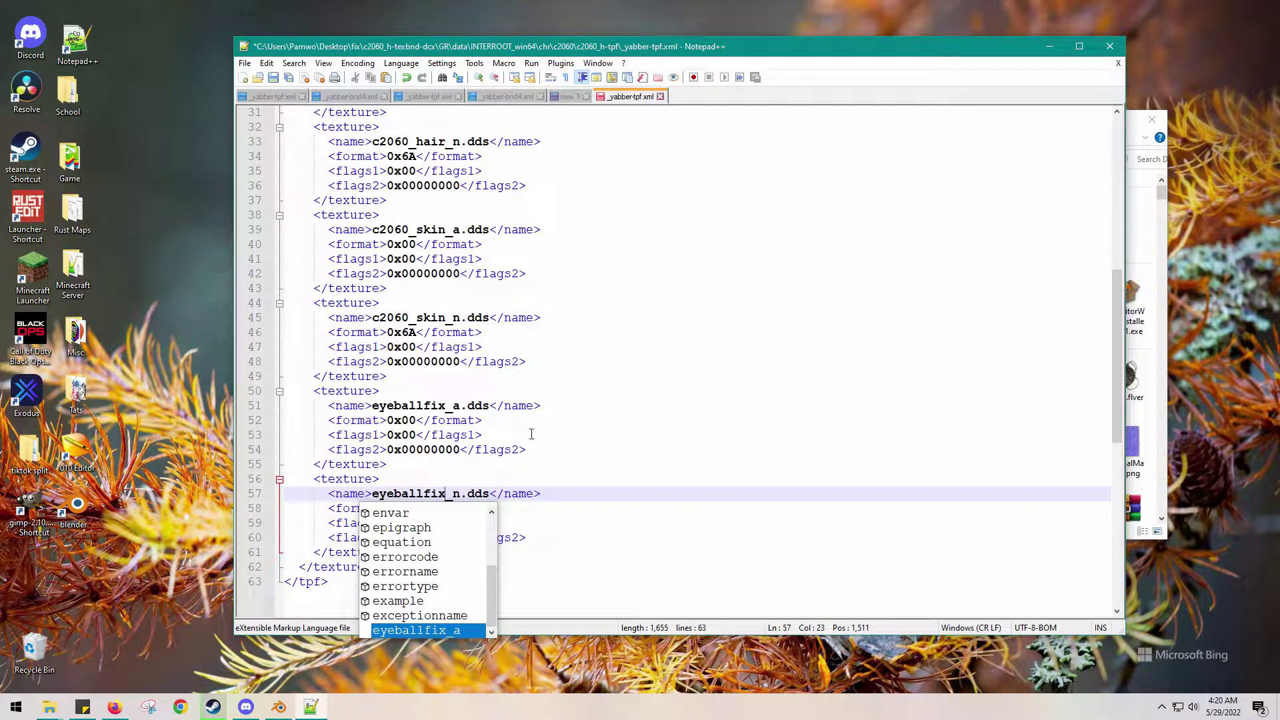
click(599, 432)
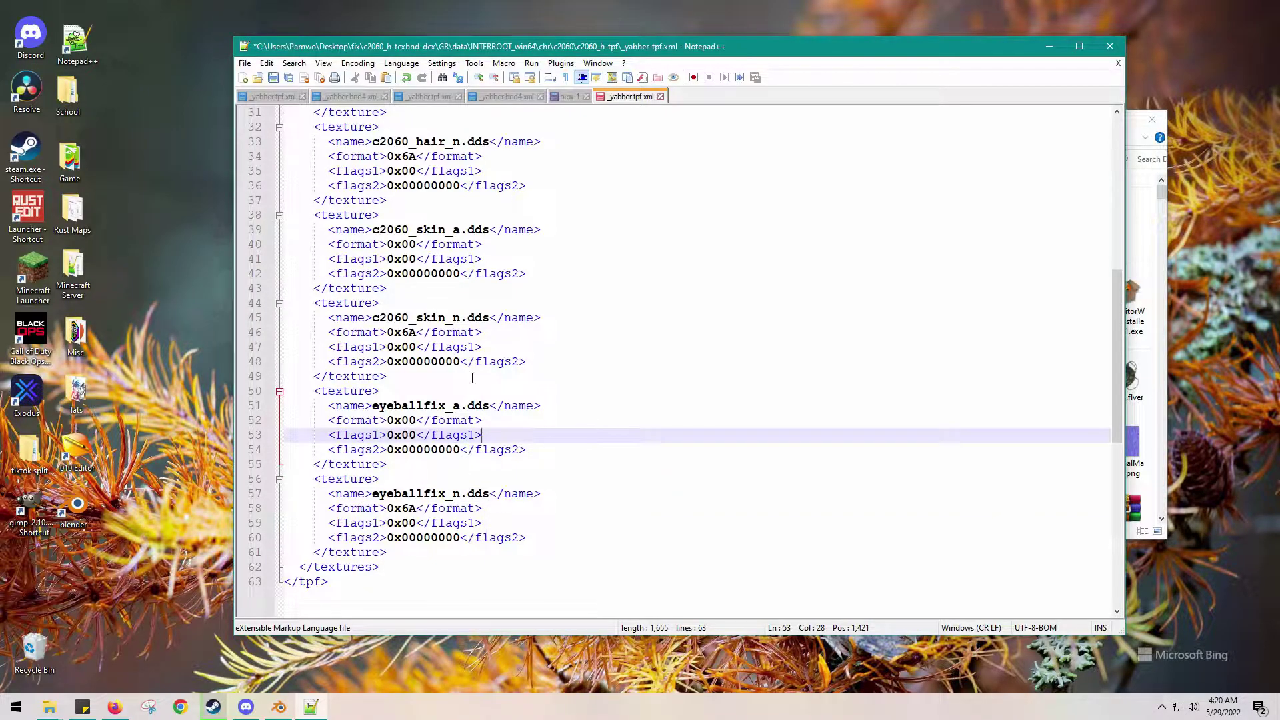
click(247, 65)
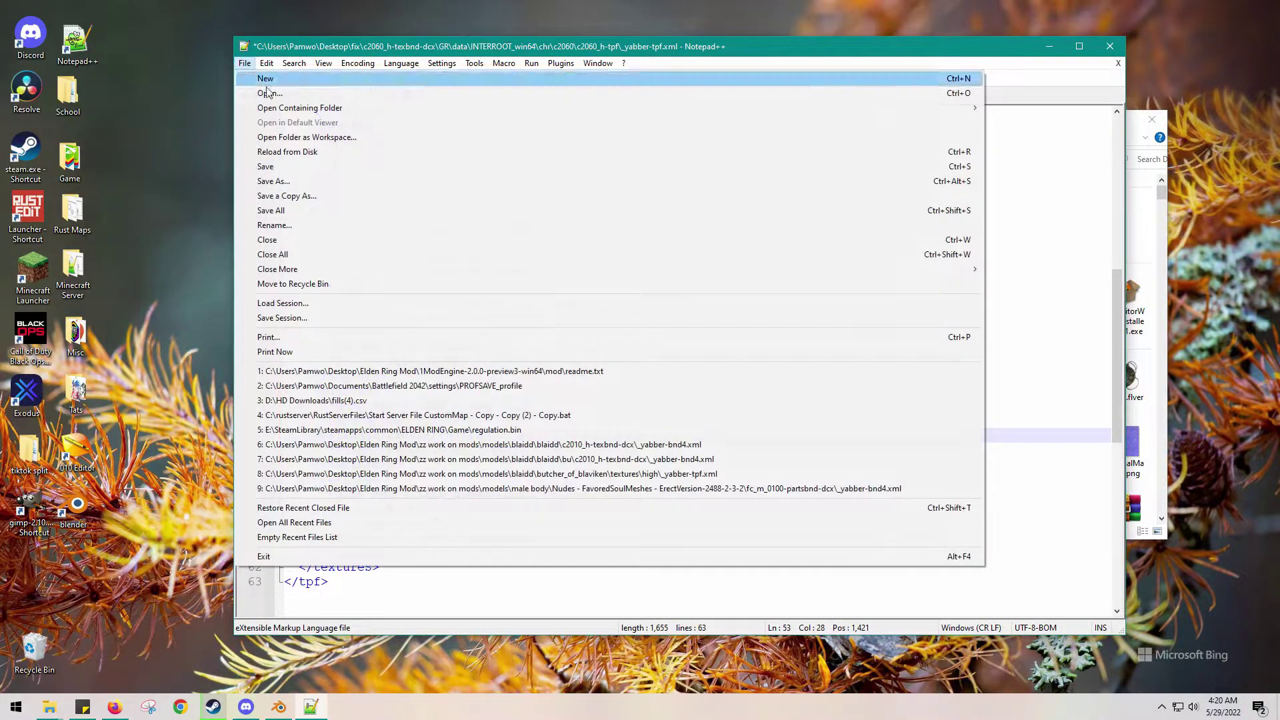
click(287, 166)
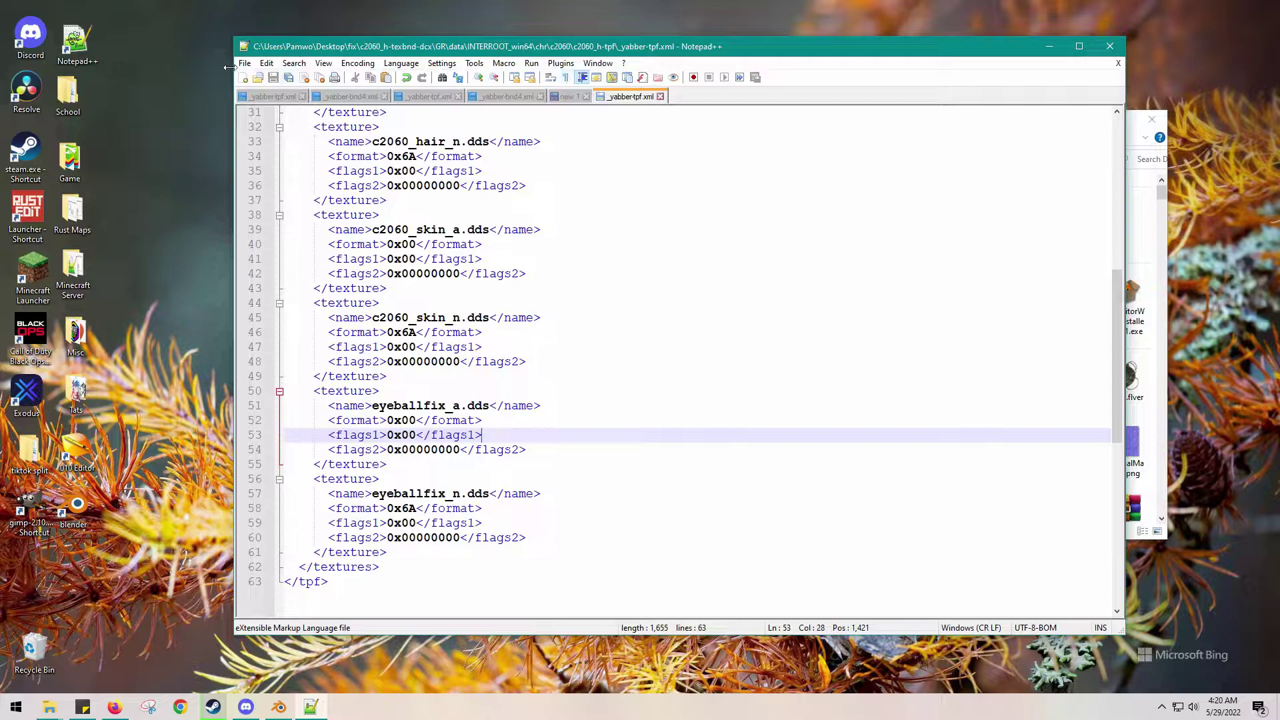
Close Notepad++ and repack the c2060_h-tpf and c2060_h-texbnd-dcx folders with Yabber.
click(1109, 46)
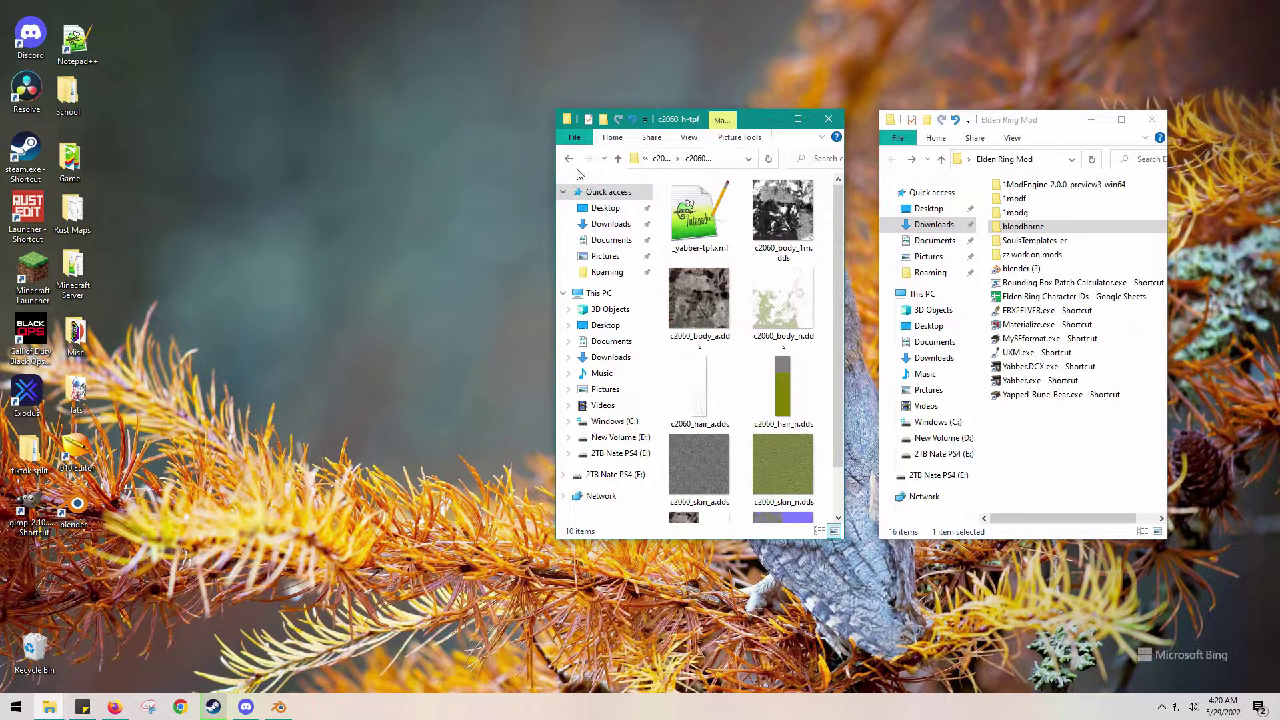
click(569, 160)
drag(693, 214, 1032, 386)
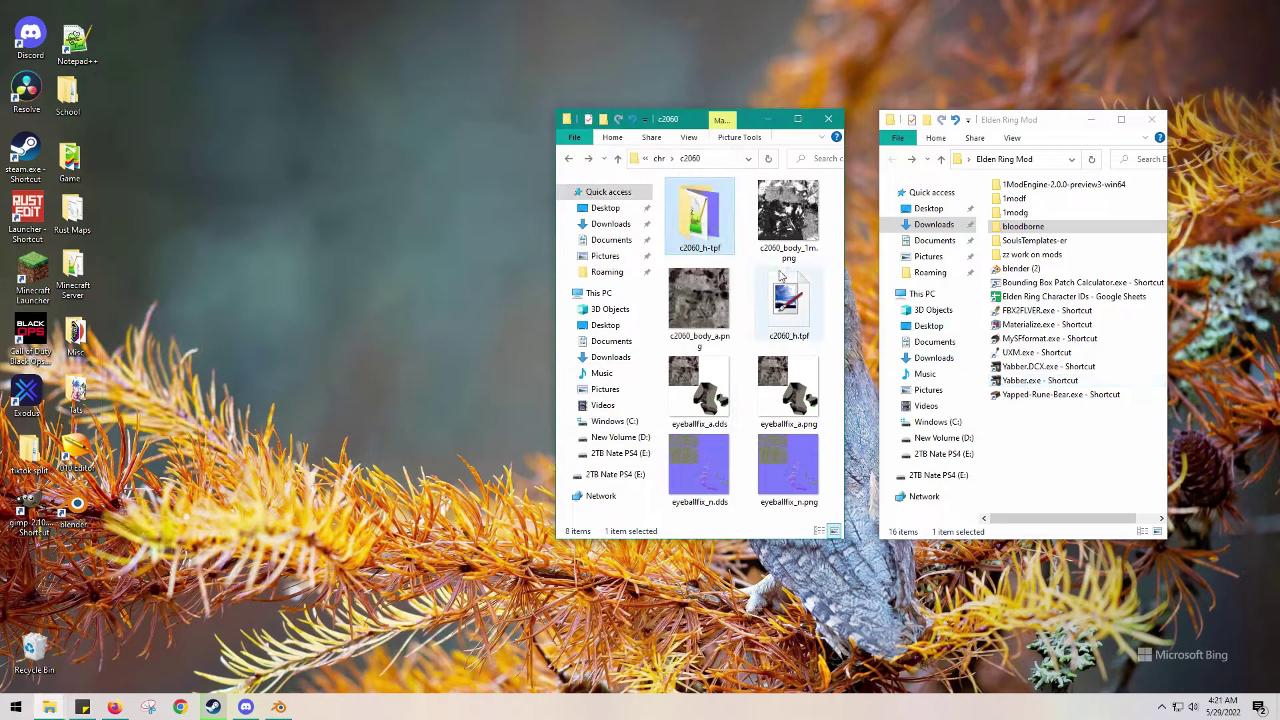
click(570, 159)
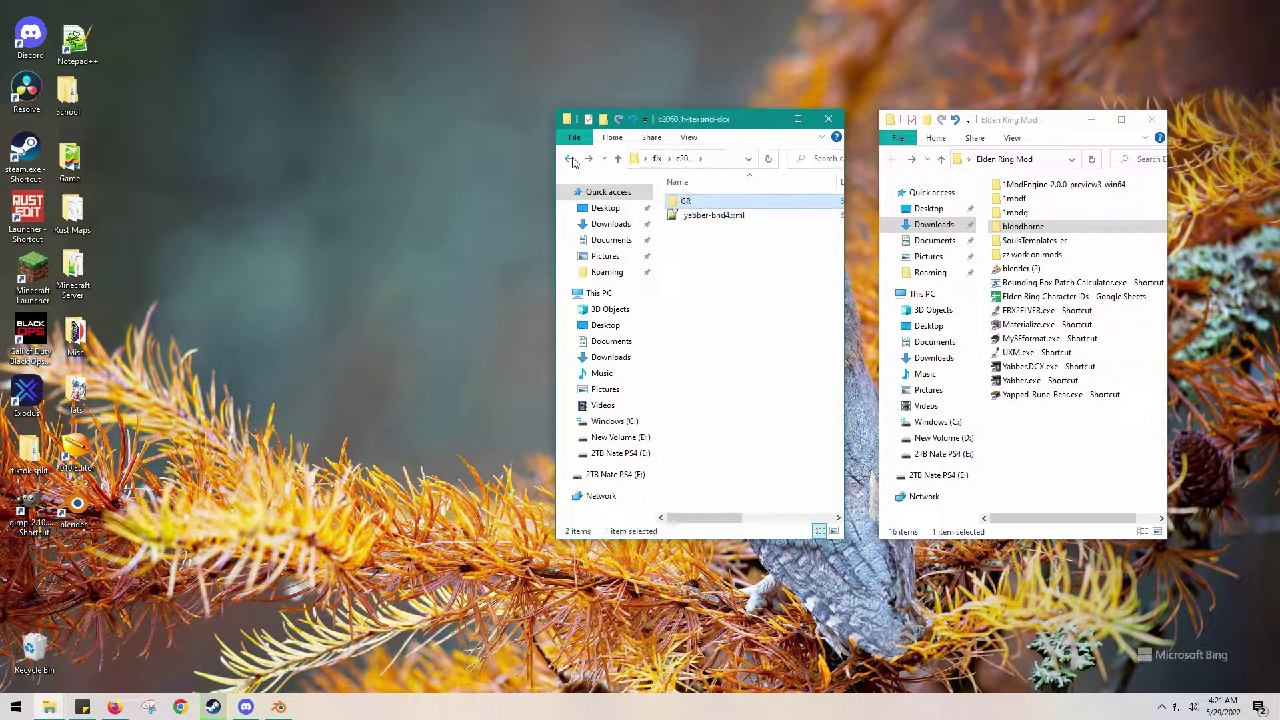
click(570, 160)
drag(717, 203, 1026, 381)
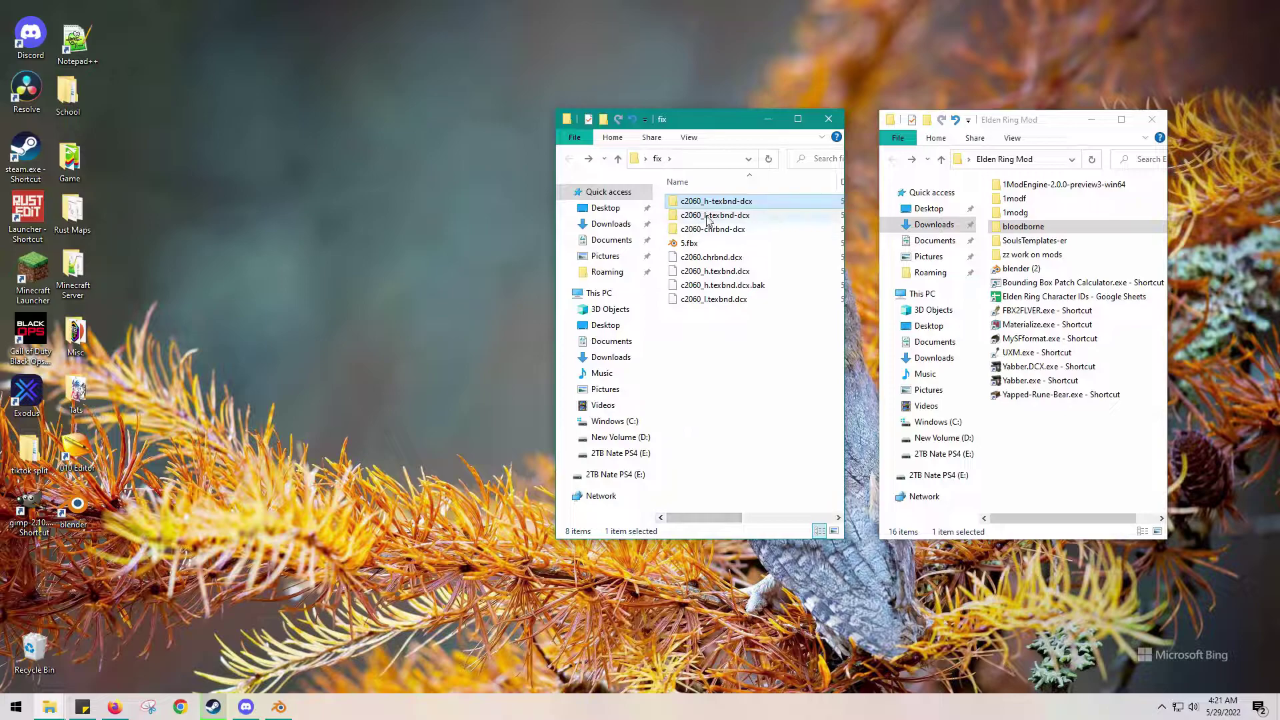
Browse c2060_l-texbnd-dcx down to chr\c2060, close paint.net, and unpack c2060_l.tpf with Yabber.
double_click(715, 215)
double_click(700, 202)
double_click(705, 203)
double_click(704, 202)
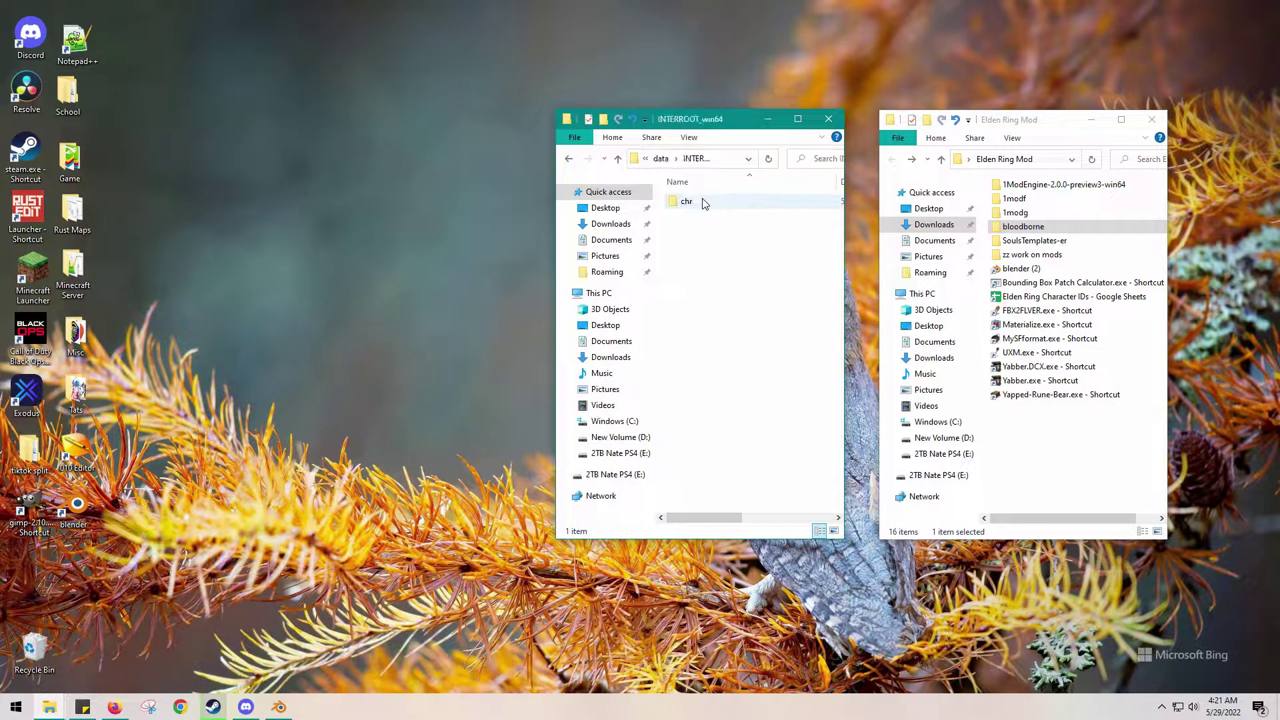
double_click(705, 203)
double_click(705, 202)
click(705, 203)
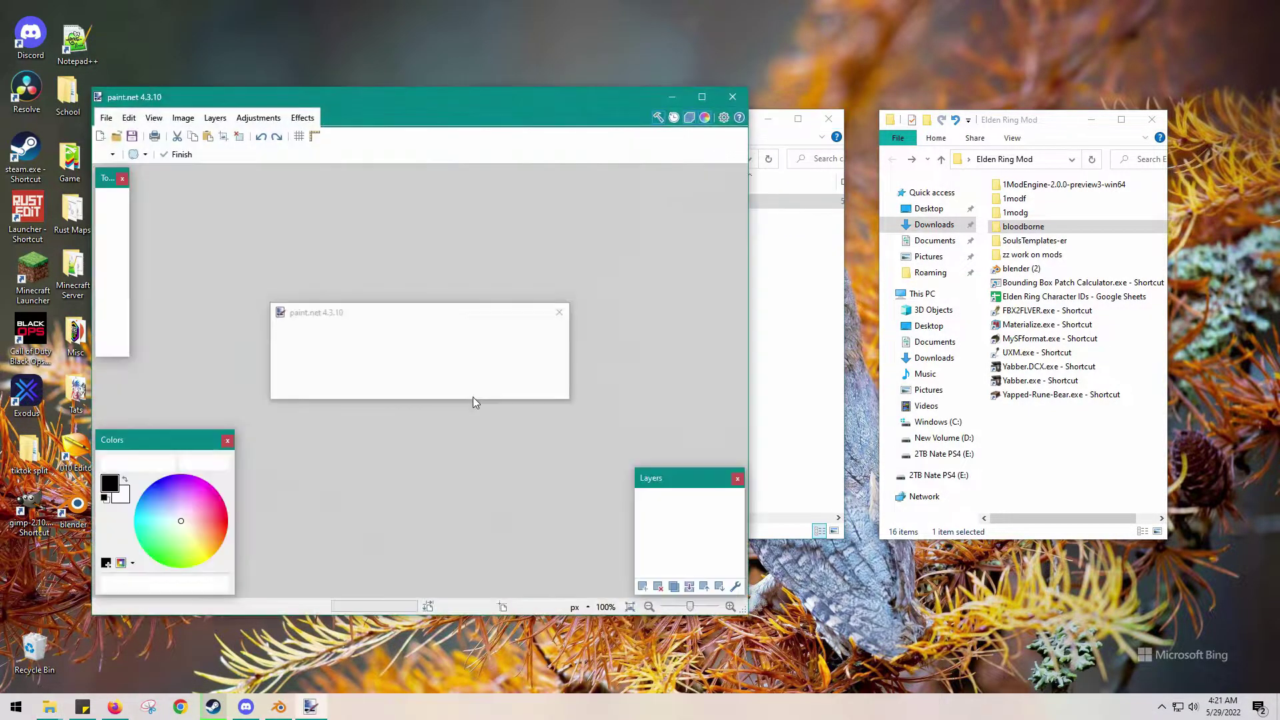
click(535, 386)
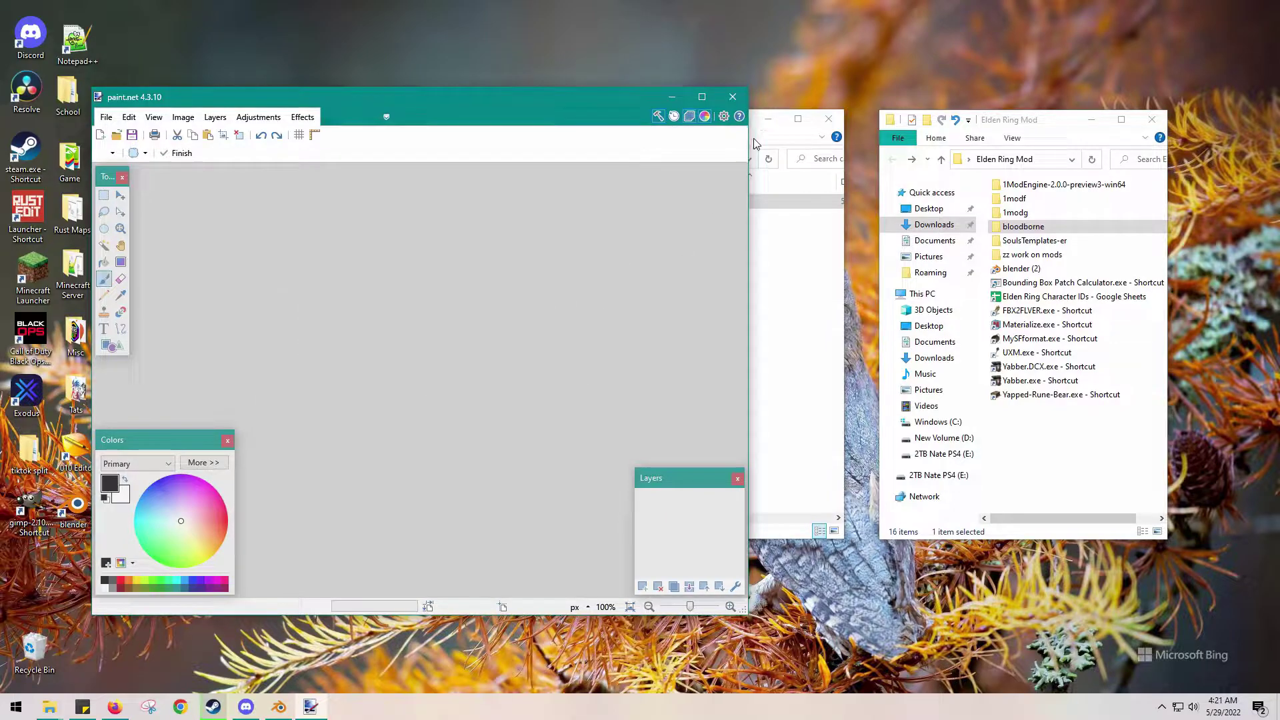
click(732, 96)
drag(689, 205, 1012, 385)
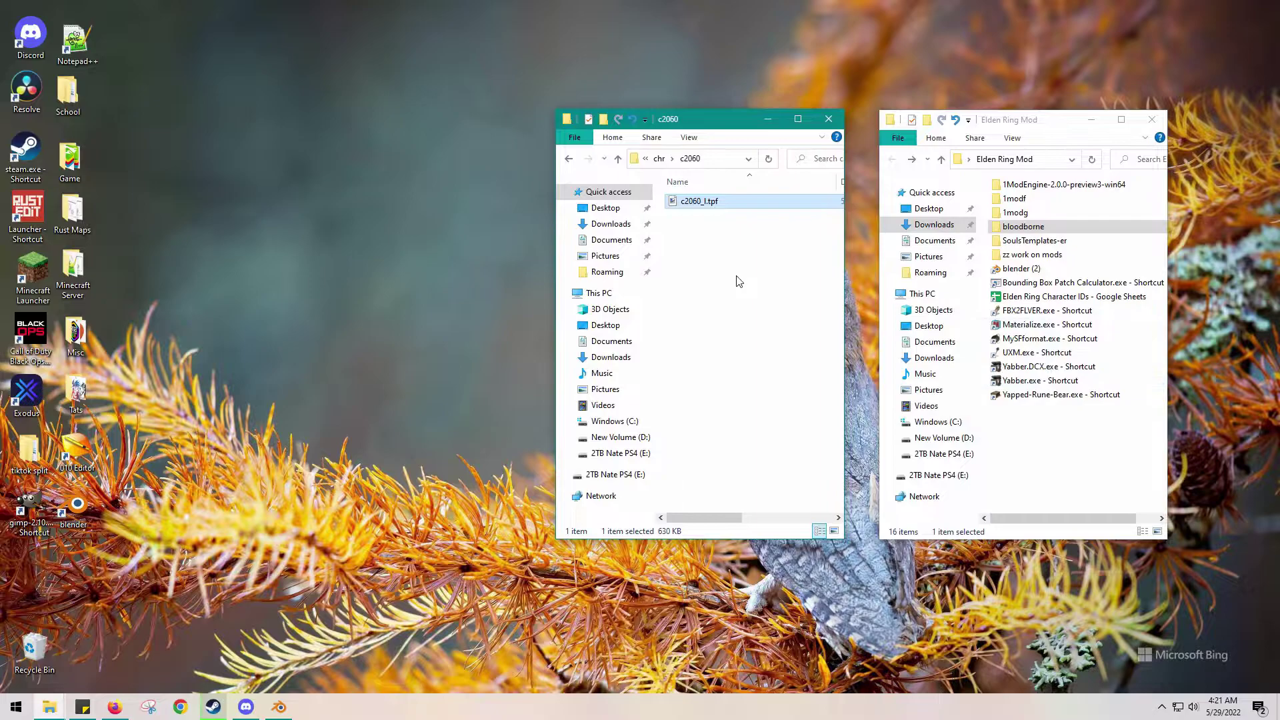
Paste the two eyeballfix textures into the c2060_l-tpf folder and open _yabber-tpf.xml.
double_click(703, 202)
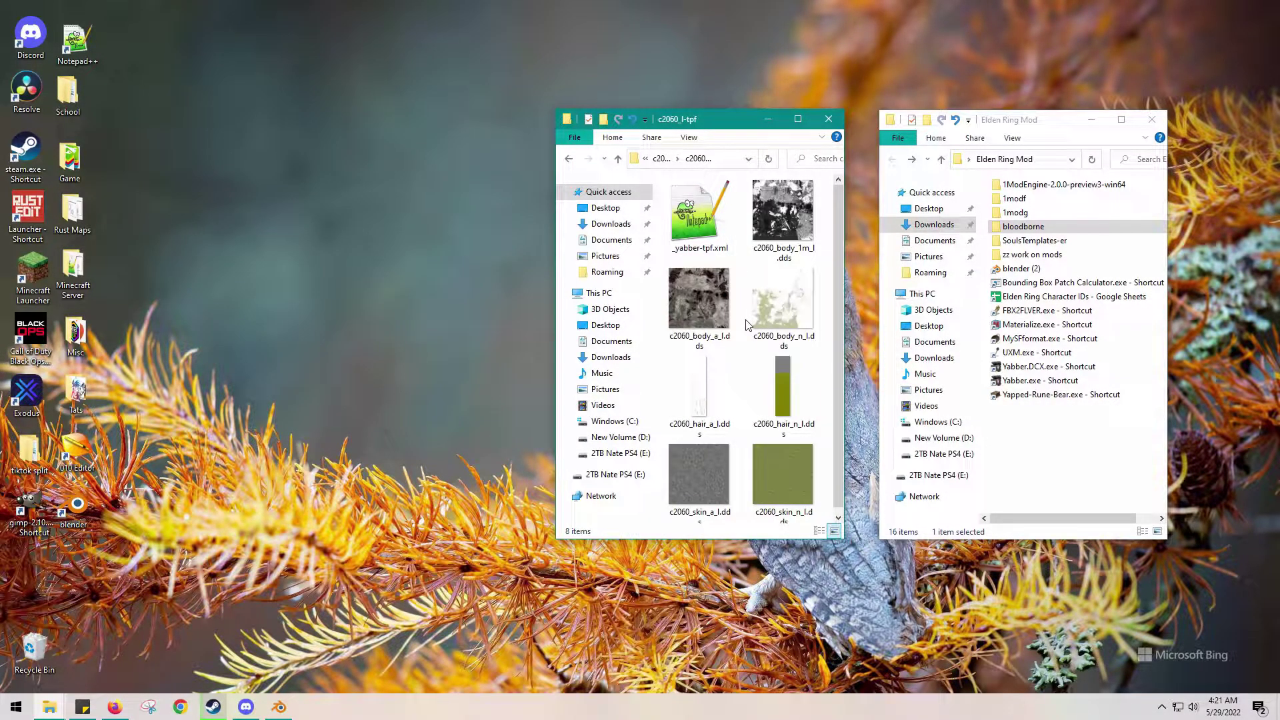
key(ctrl+v)
scroll(737, 443, up, 3)
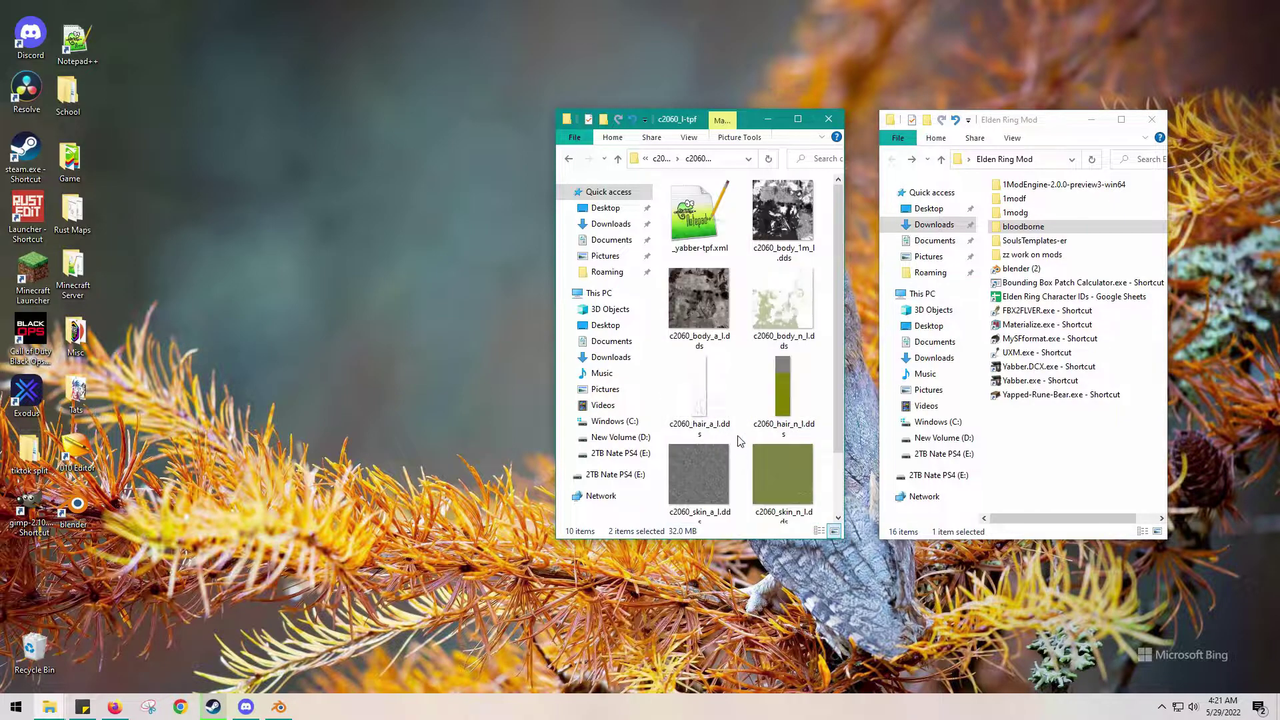
double_click(686, 224)
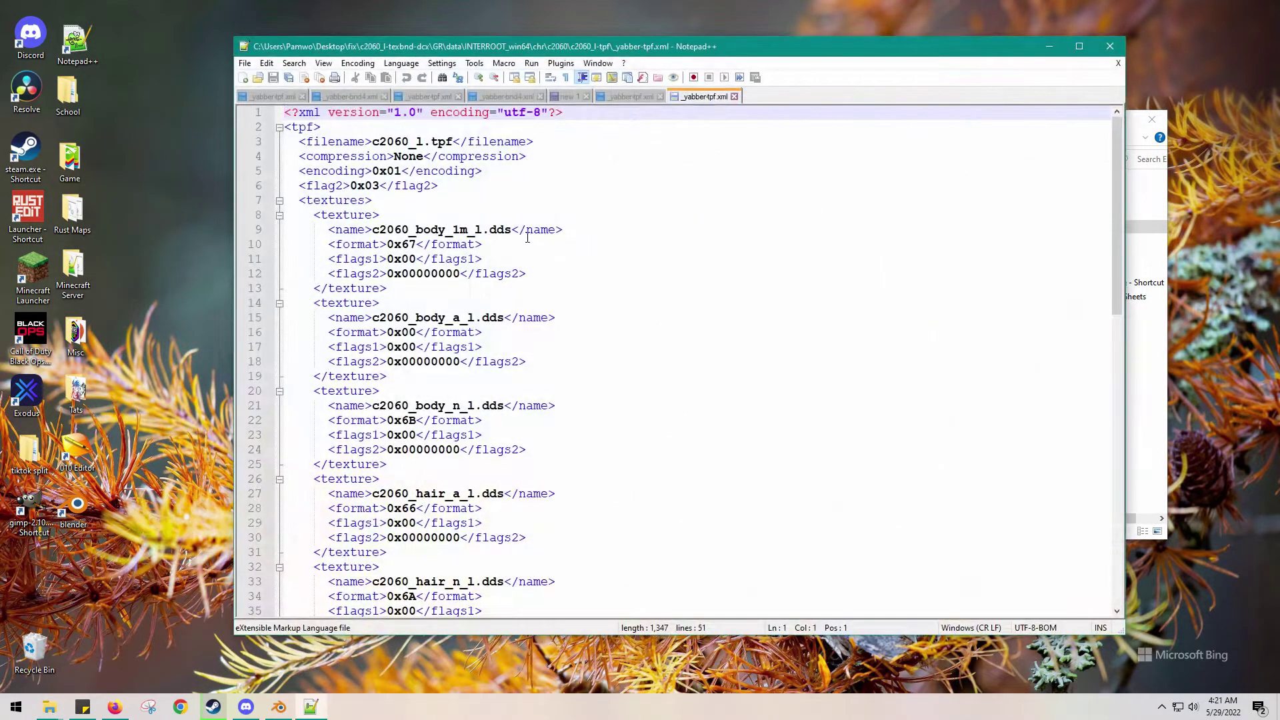
Copy the body_a_l and body_n_l texture blocks and paste them after the last texture entry.
drag(393, 295, 402, 460)
key(ctrl+c)
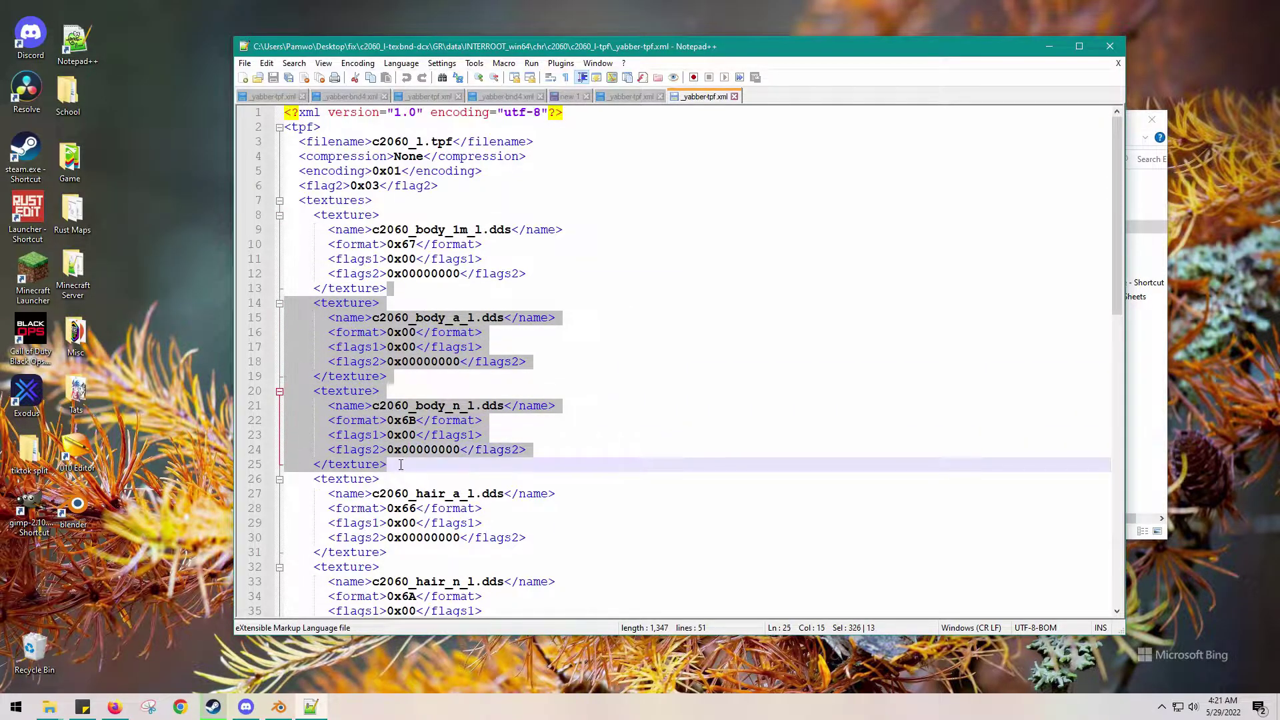
scroll(413, 460, down, 9)
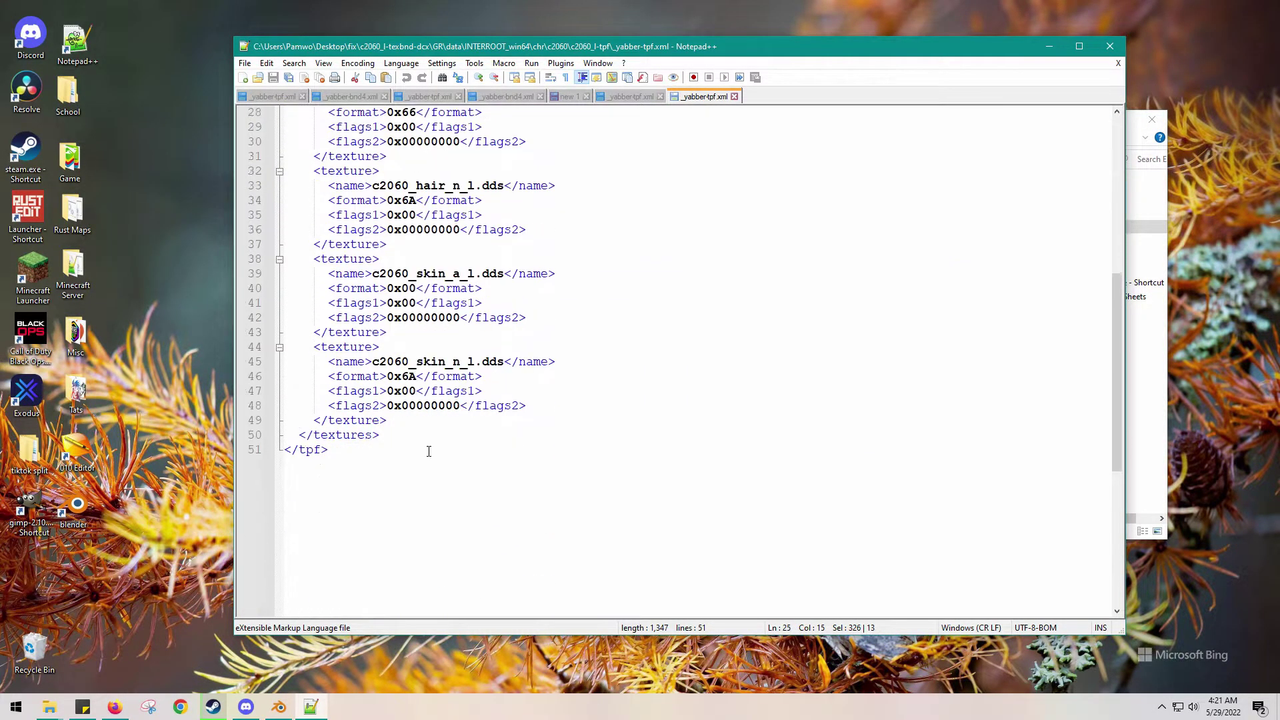
click(394, 424)
key(ctrl+v)
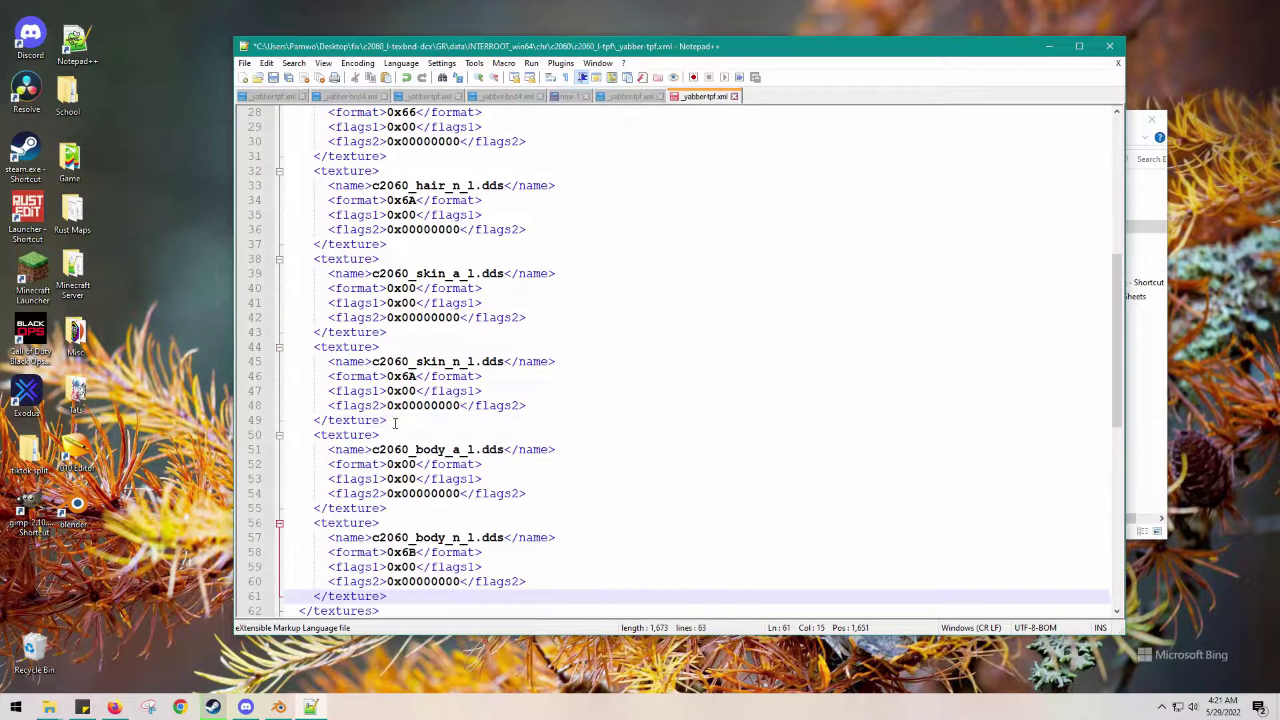
Change the c2060_body part of both new entries' names to 'eyeballfix' on lines 51 and 57.
click(460, 451)
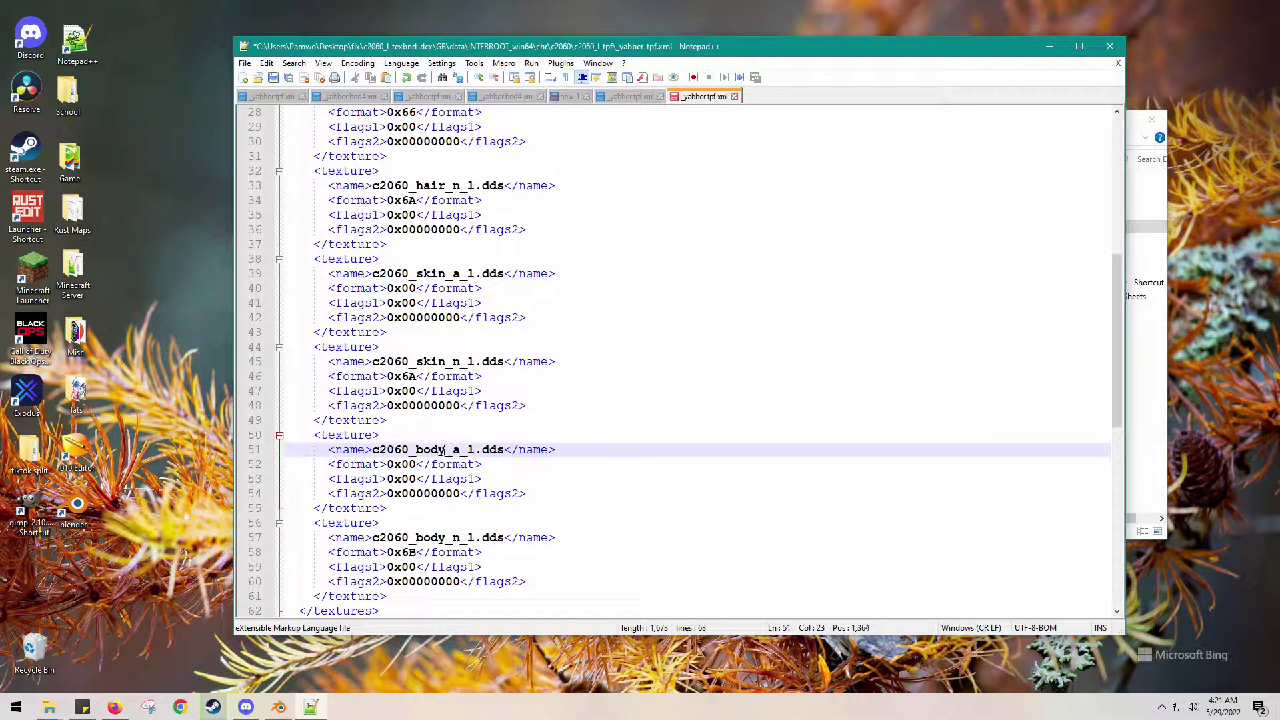
drag(444, 450, 377, 451)
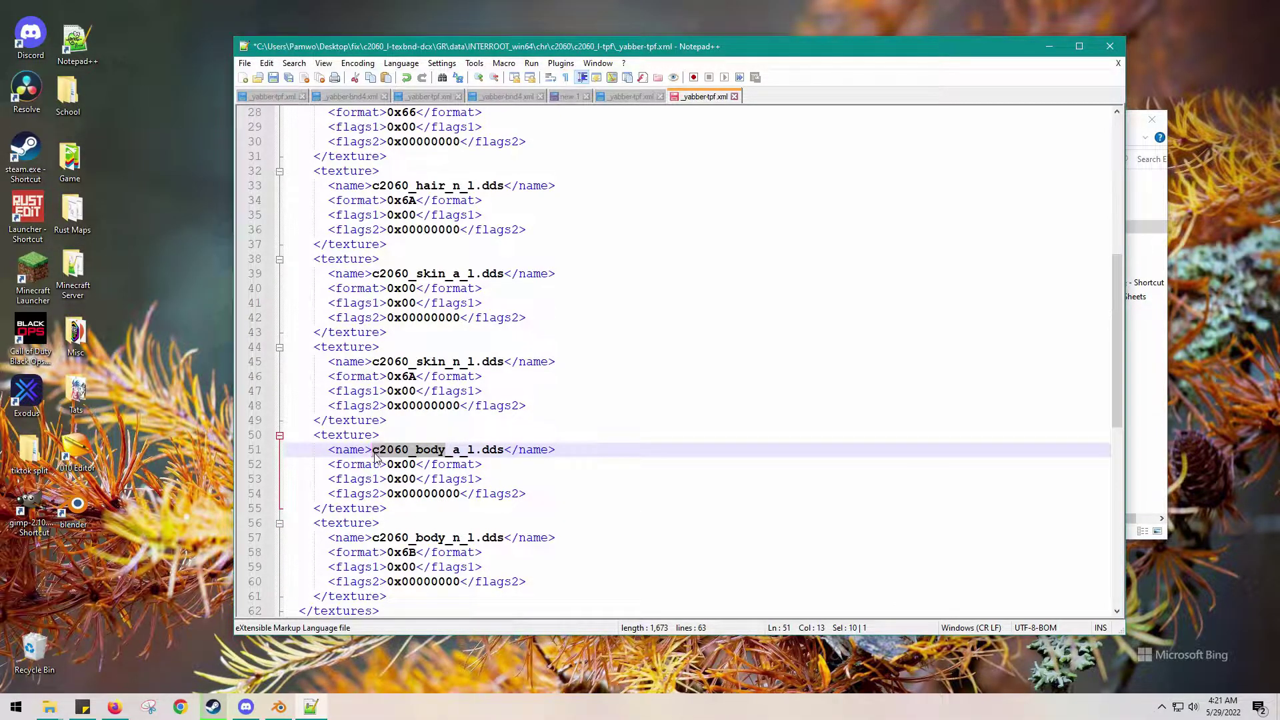
text(eyeballfix)
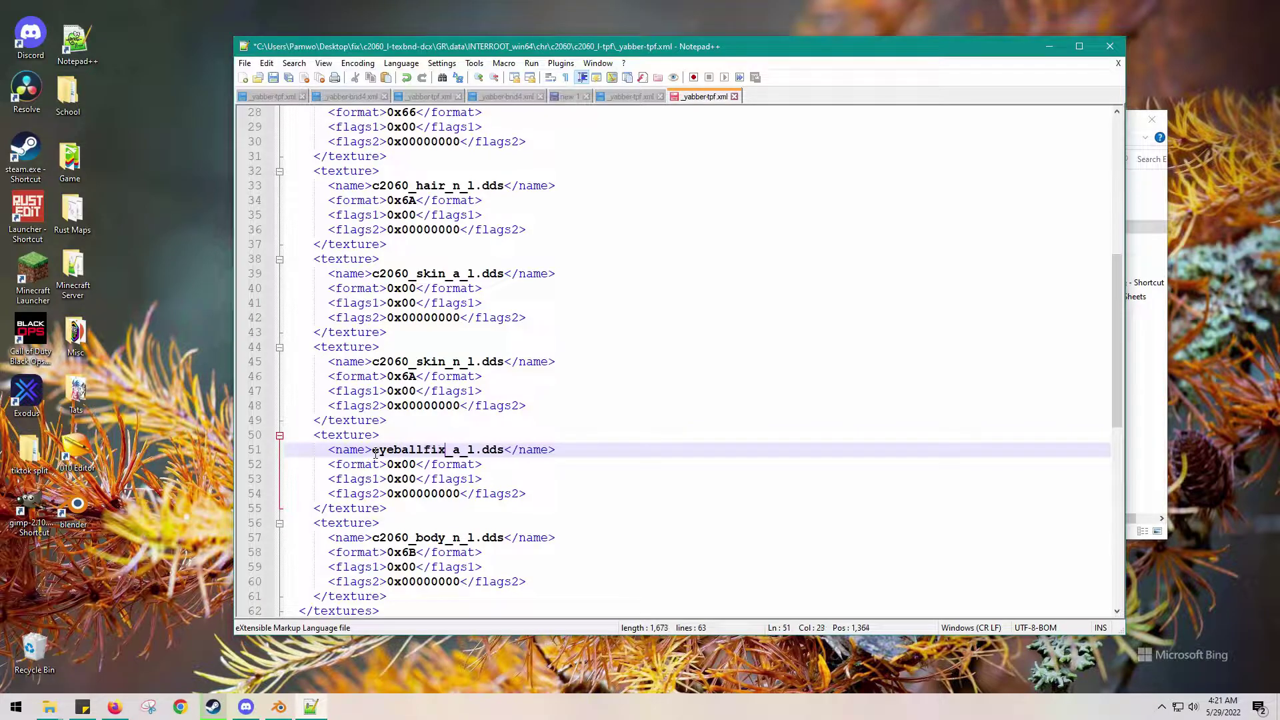
click(440, 539)
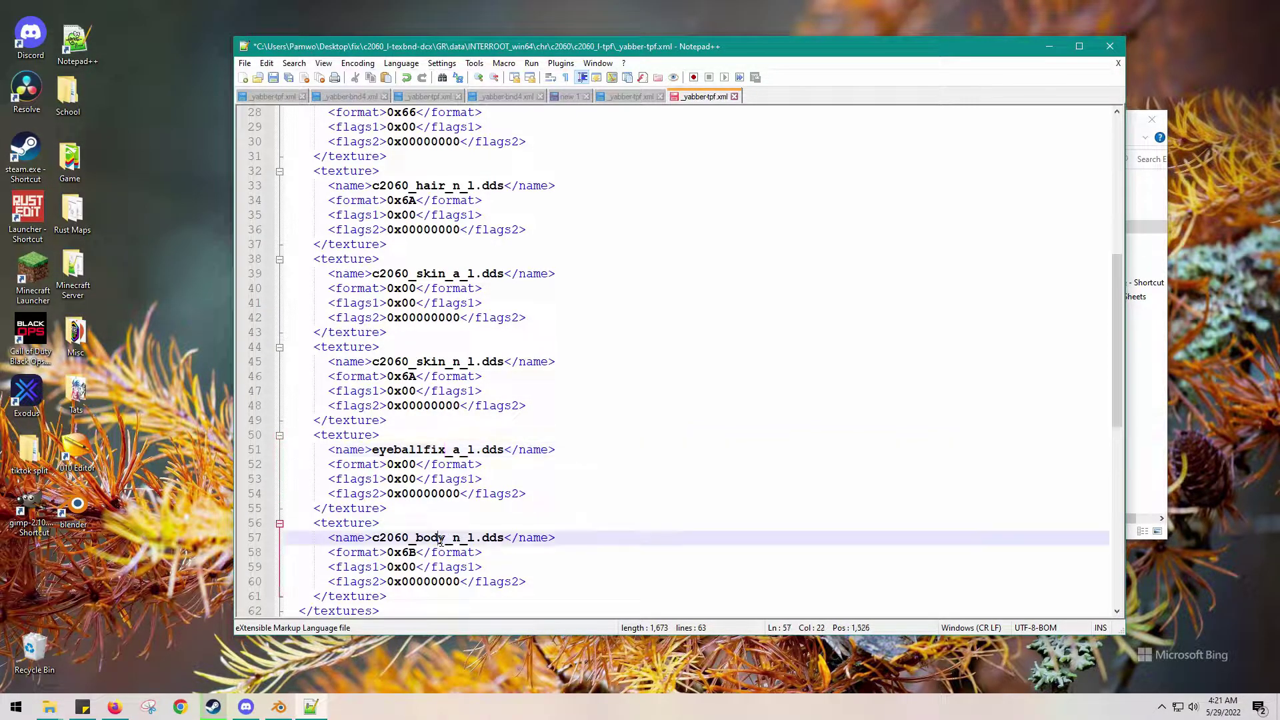
drag(443, 538, 376, 542)
text(eyeballfix)
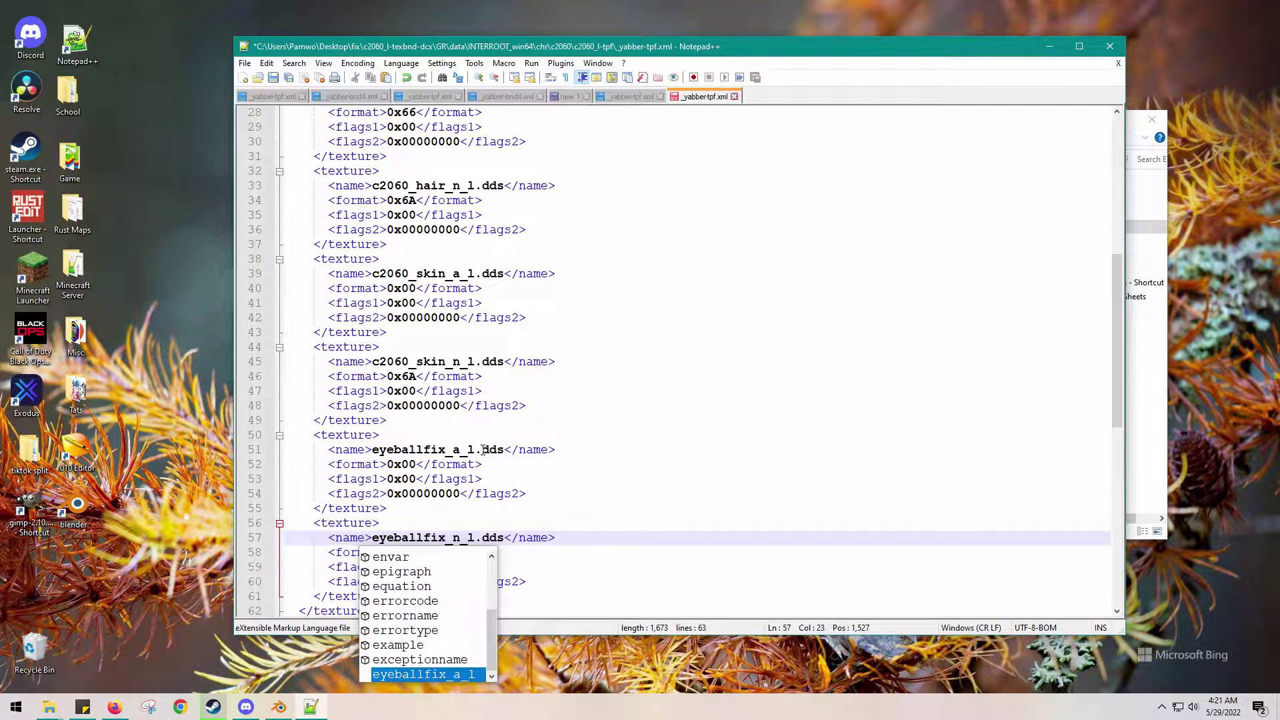
click(717, 447)
scroll(563, 481, down, 2)
scroll(505, 473, up, 2)
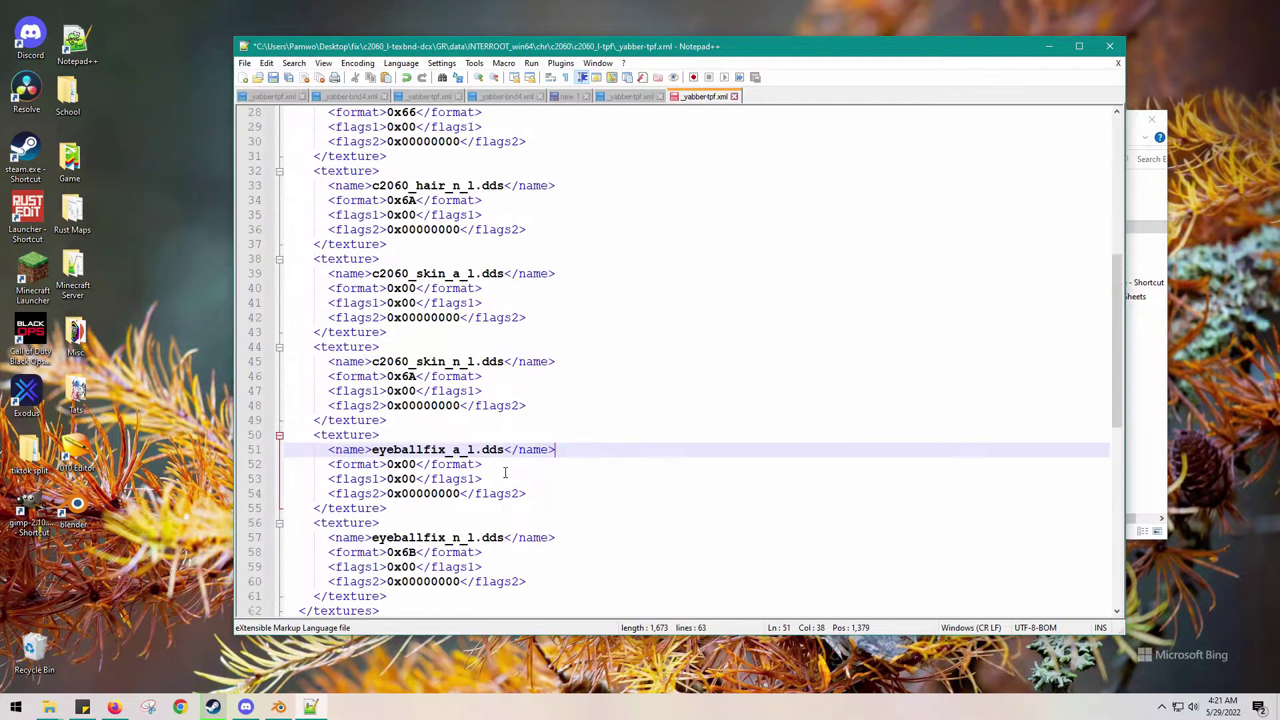
Save the edited texture list via File > Save and close Notepad++.
click(245, 63)
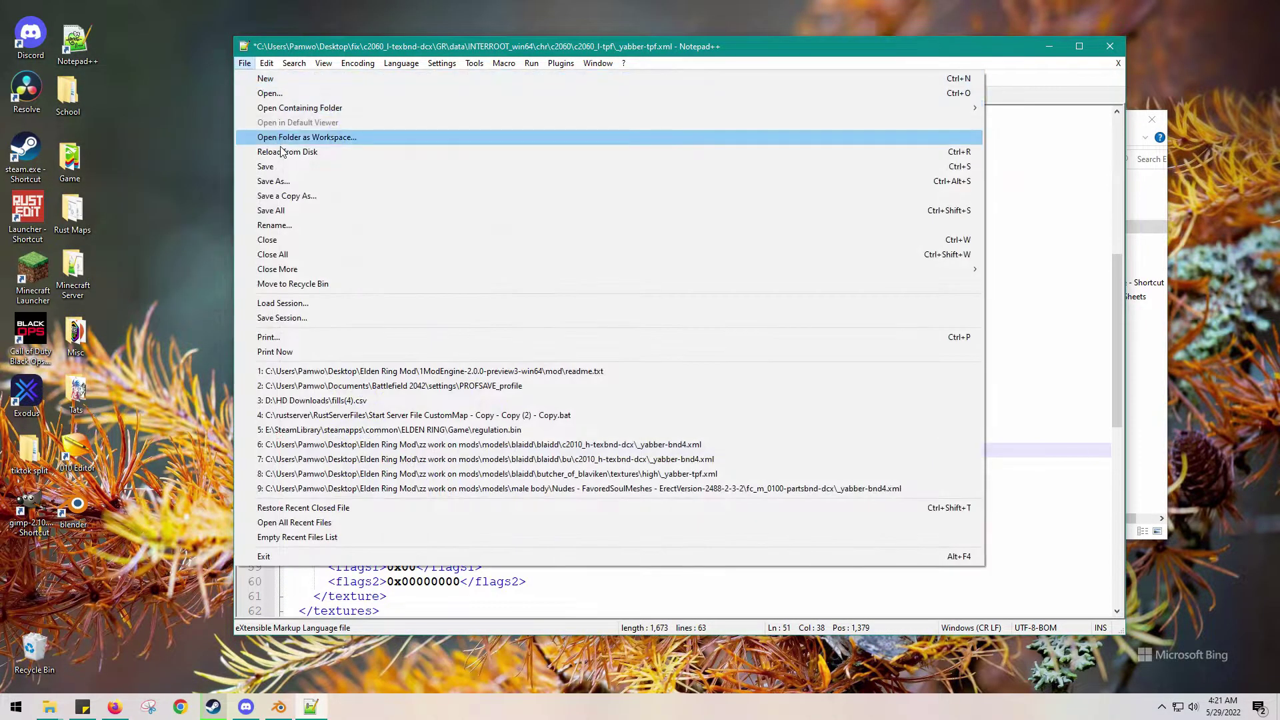
click(267, 164)
click(1109, 46)
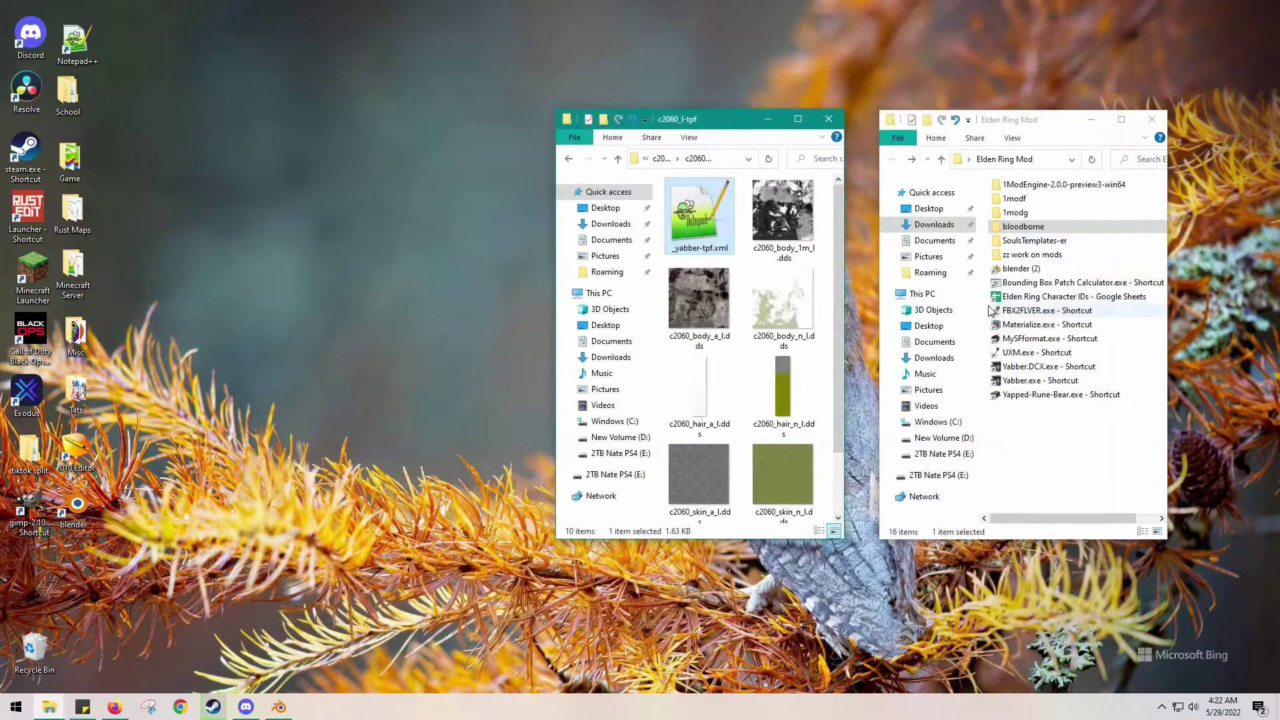
Add '_l' to eyeballfix_a.dds and eyeballfix_n.dds, giving eyeballfix_a_l.dds and eyeballfix_n_l.dds.
scroll(744, 371, down, 1)
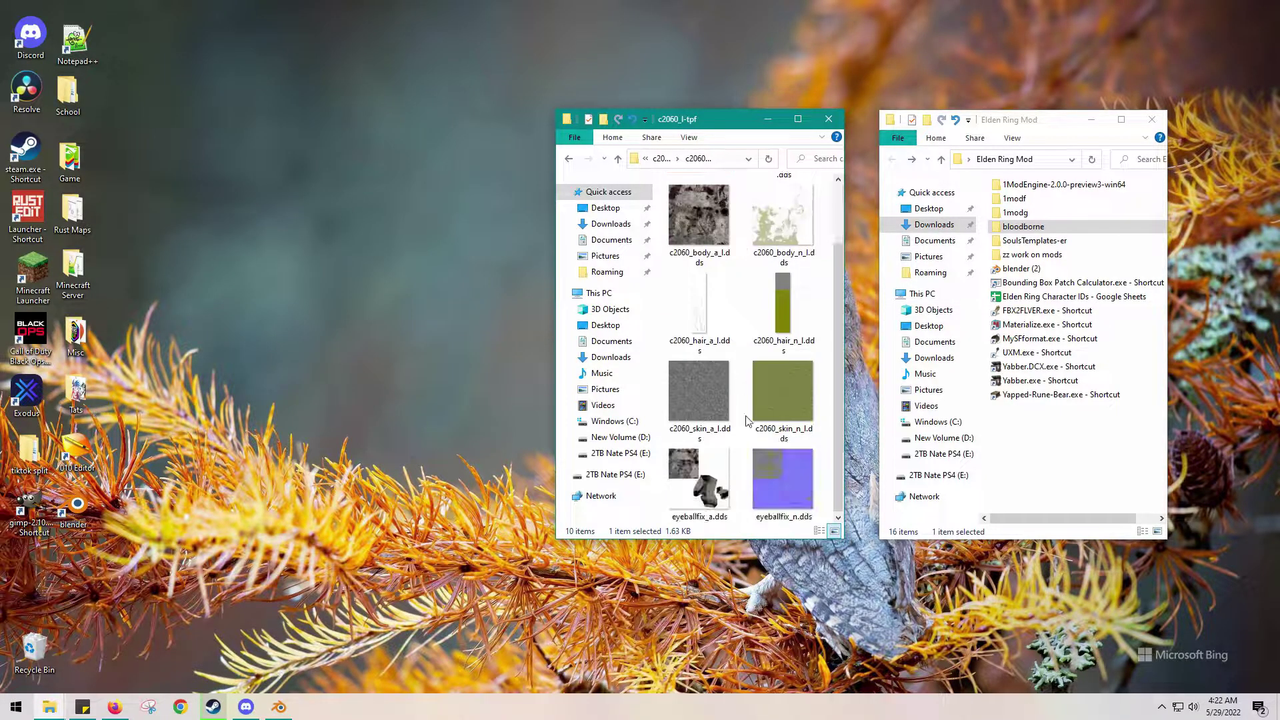
click(719, 519)
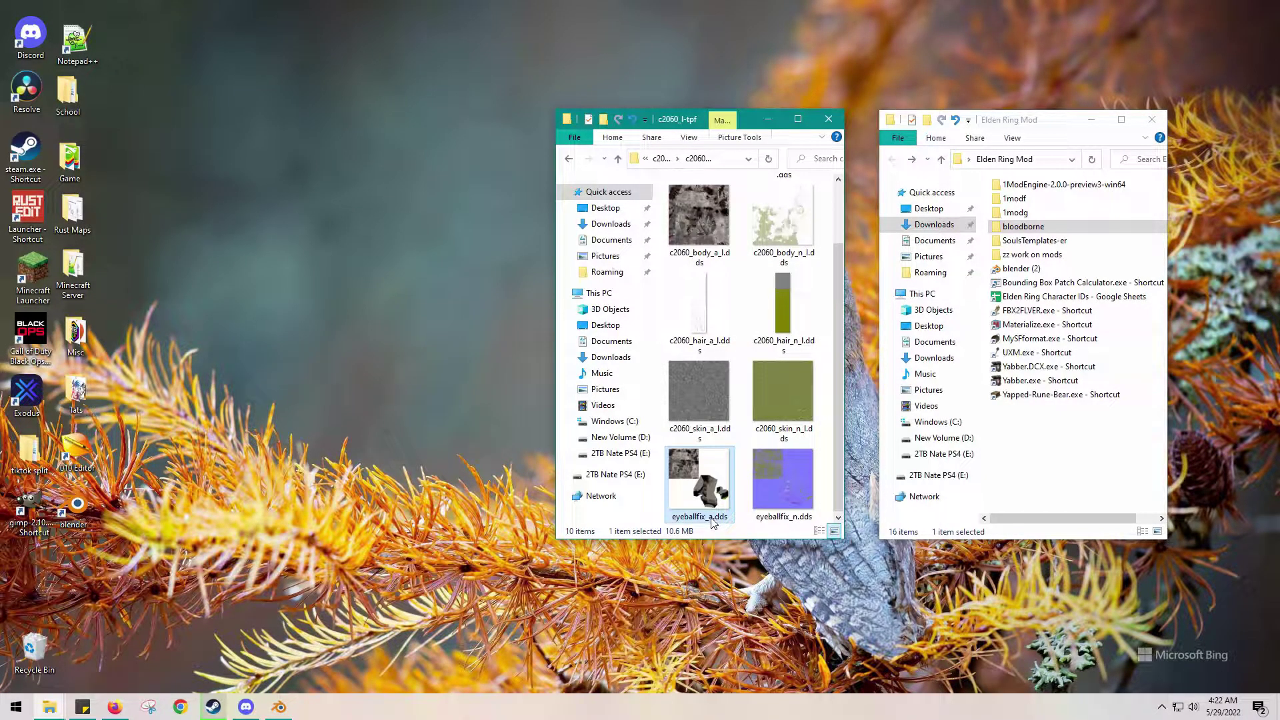
click(712, 517)
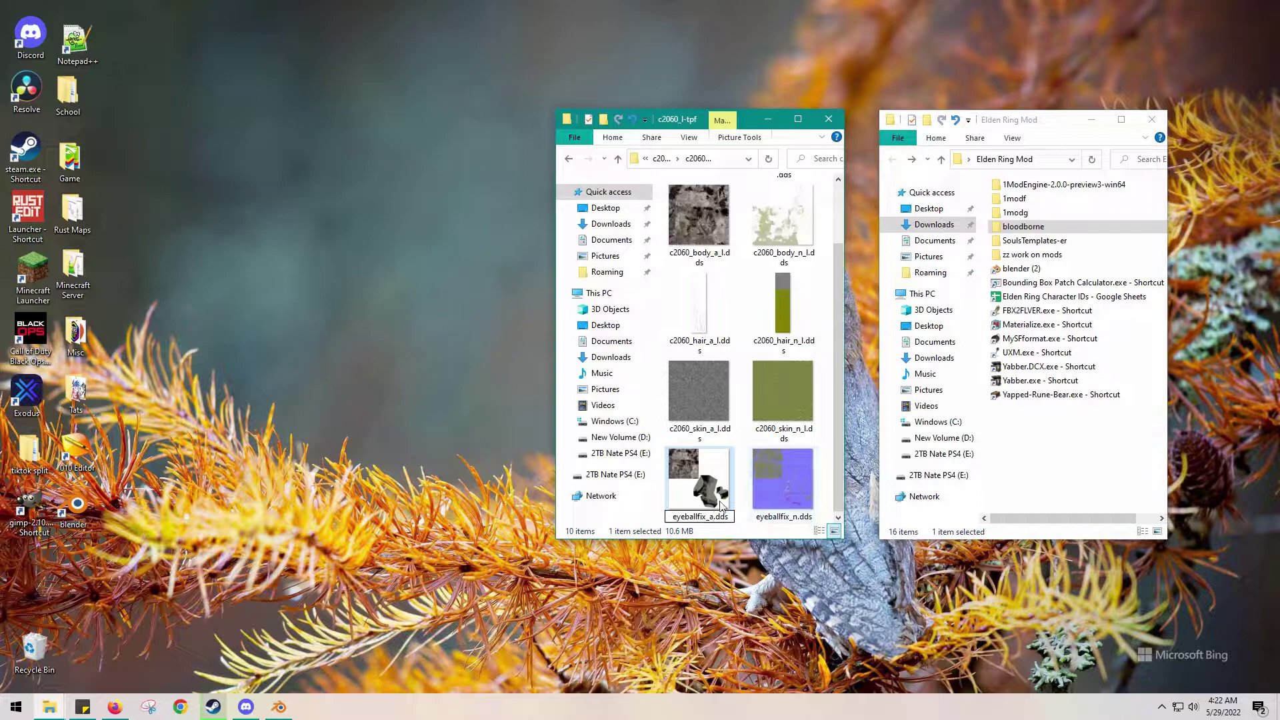
text(_l)
click(802, 522)
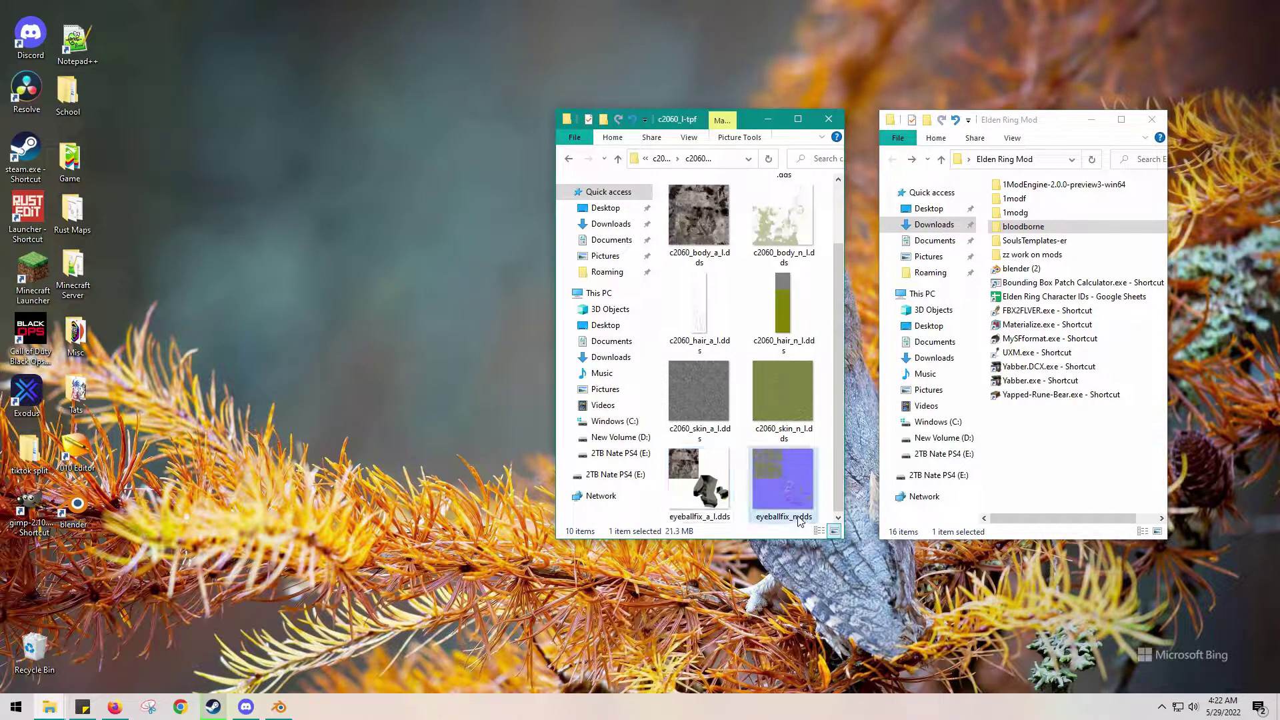
click(801, 520)
click(798, 517)
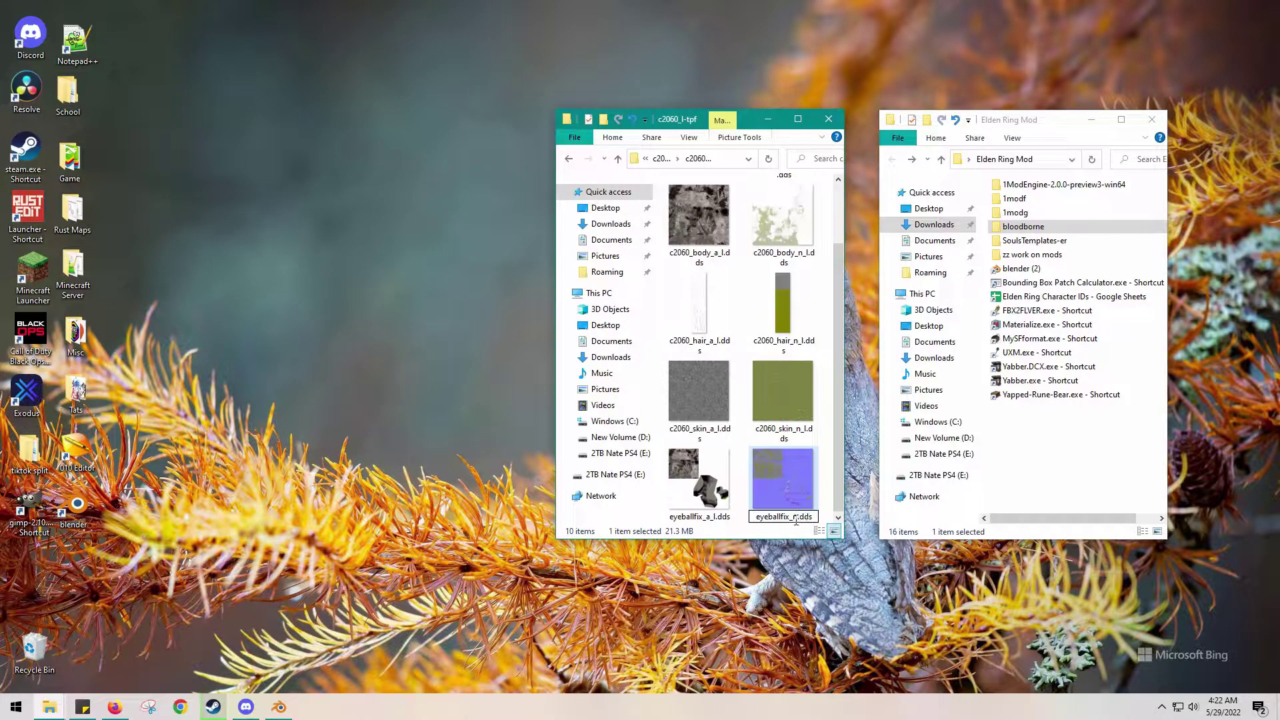
text(_l)
click(774, 442)
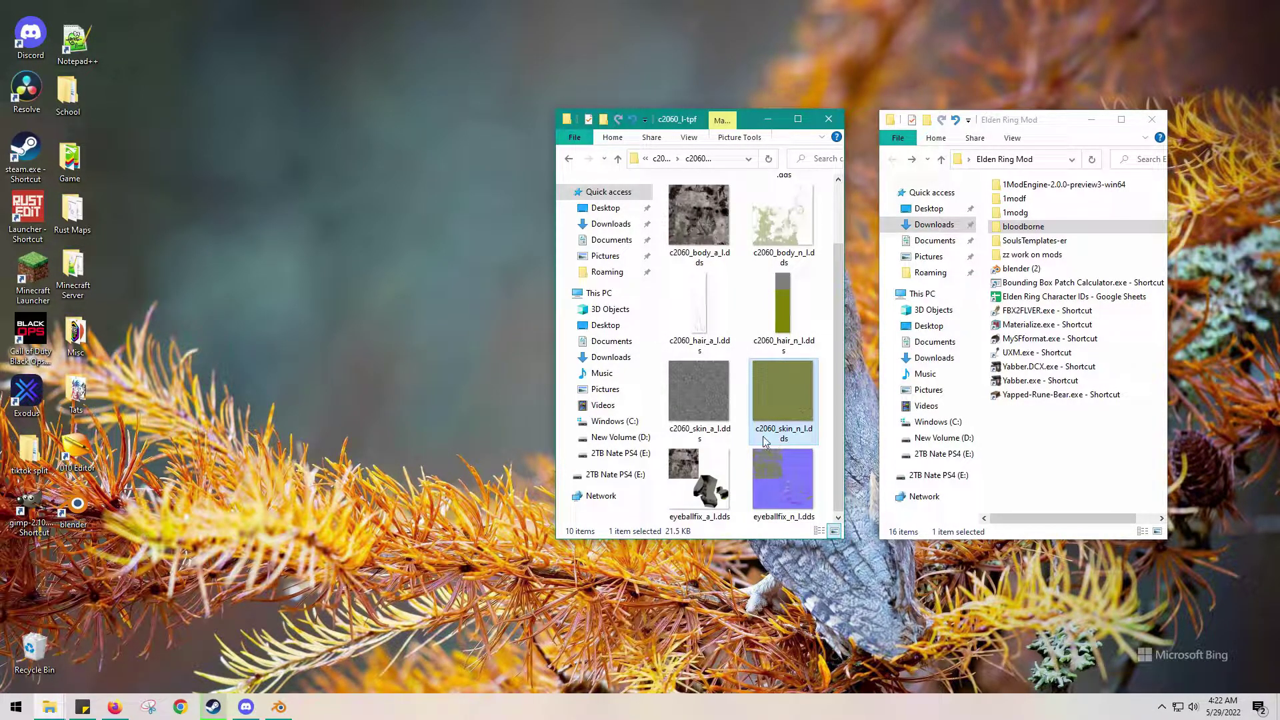
Repack the c2060_l-tpf folder, then repack c2060_l-texbnd-dcx into c2060_l.texbnd.dcx with Yabber.
click(570, 160)
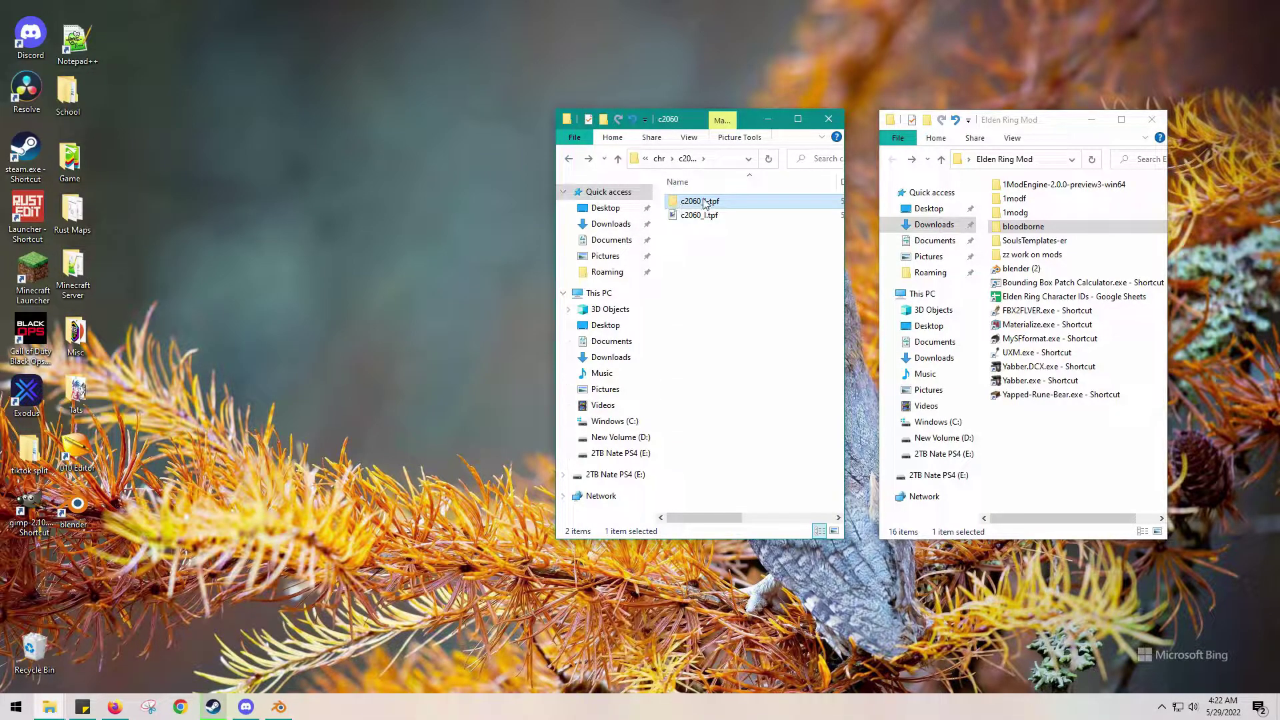
drag(704, 204, 1032, 368)
click(568, 160)
click(568, 160)
click(568, 160)
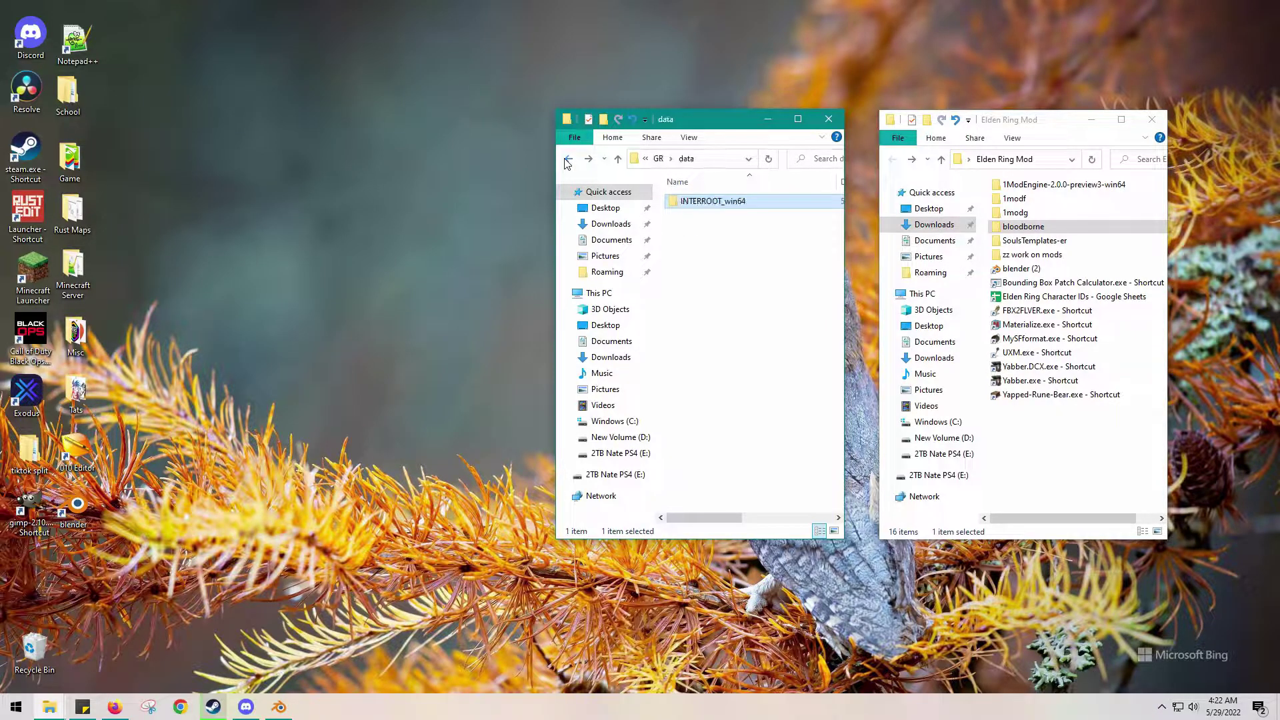
click(568, 160)
click(568, 160)
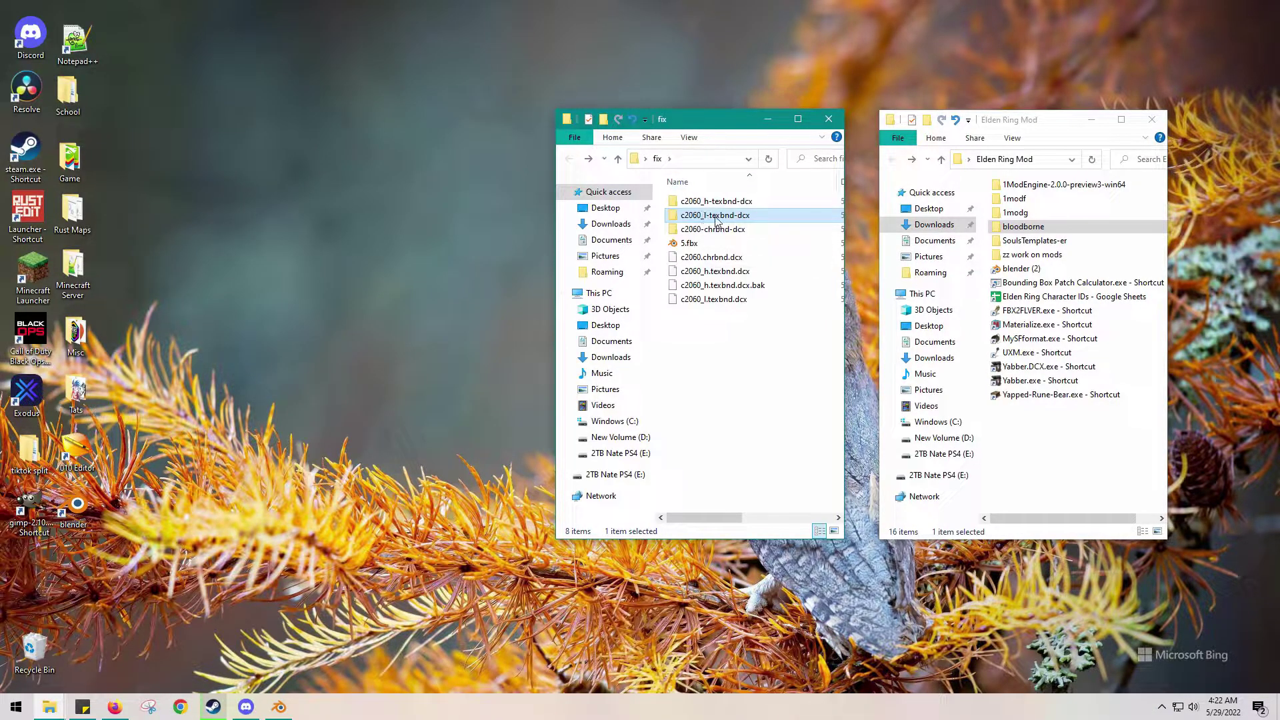
drag(715, 220, 1030, 380)
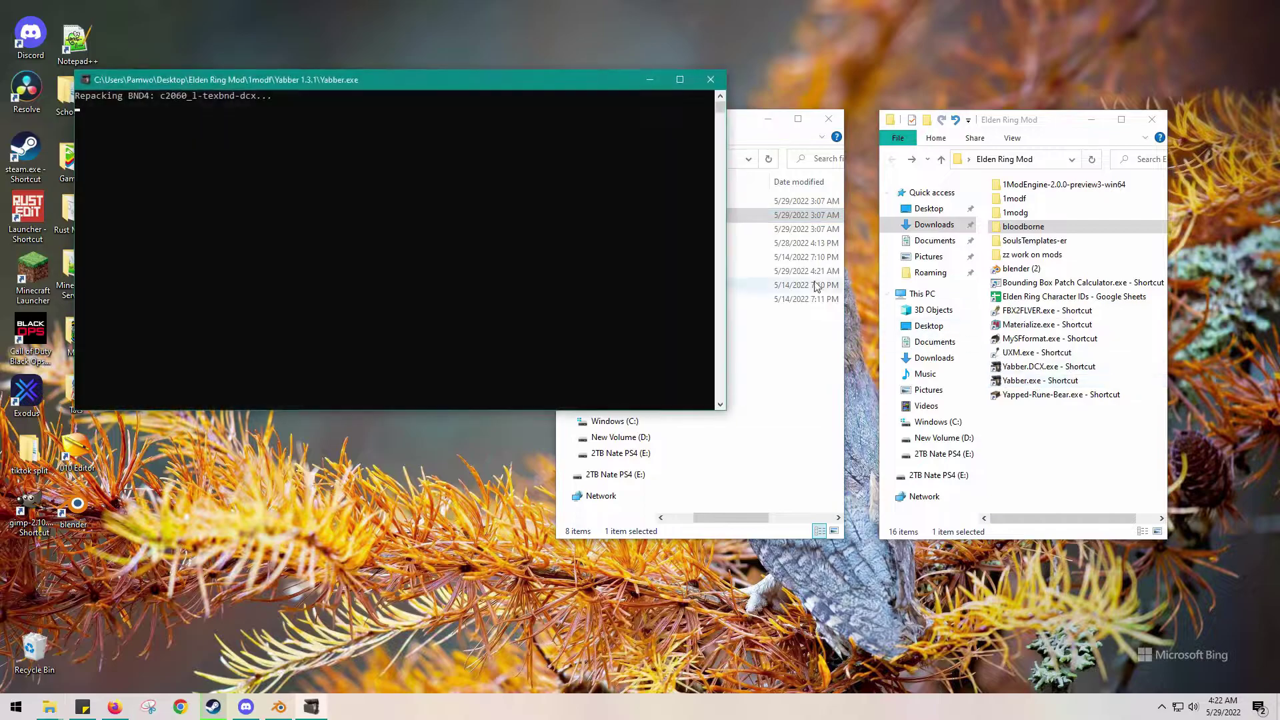
drag(741, 519, 720, 522)
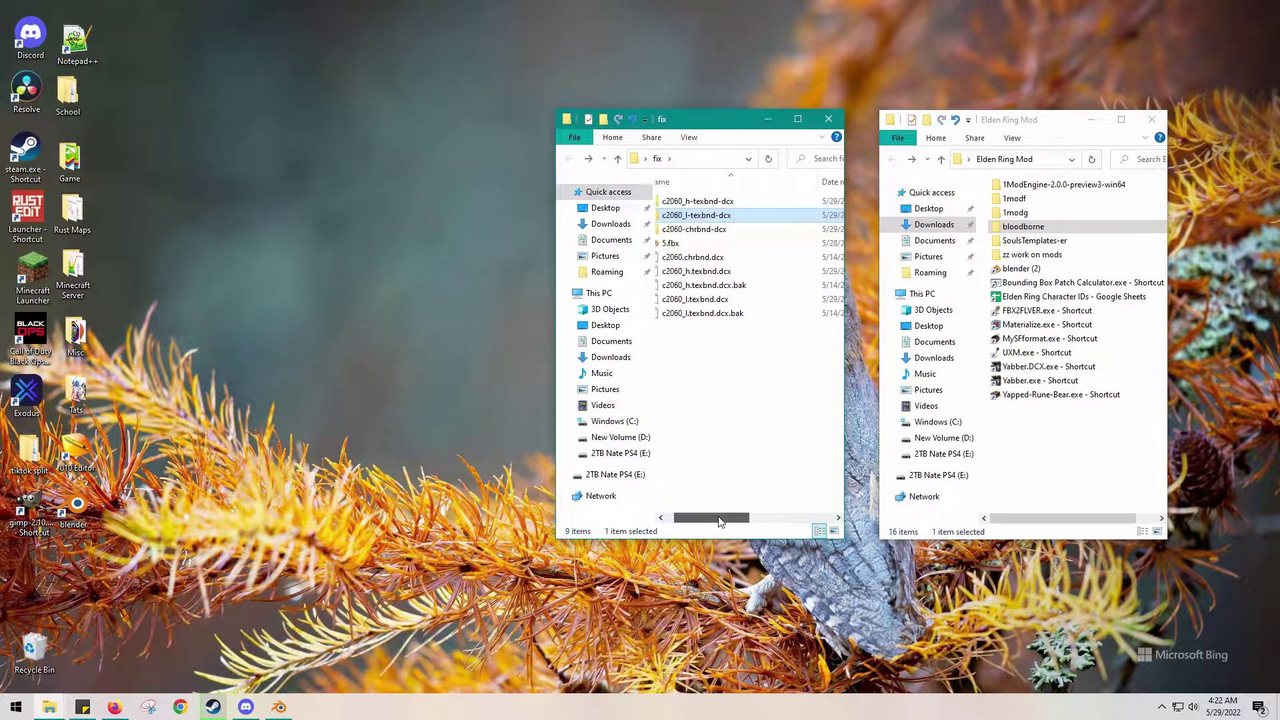
Open c2060-chrbnd-dcx > GR > data > INTERROOT_win64 > chr > c2060.
double_click(725, 230)
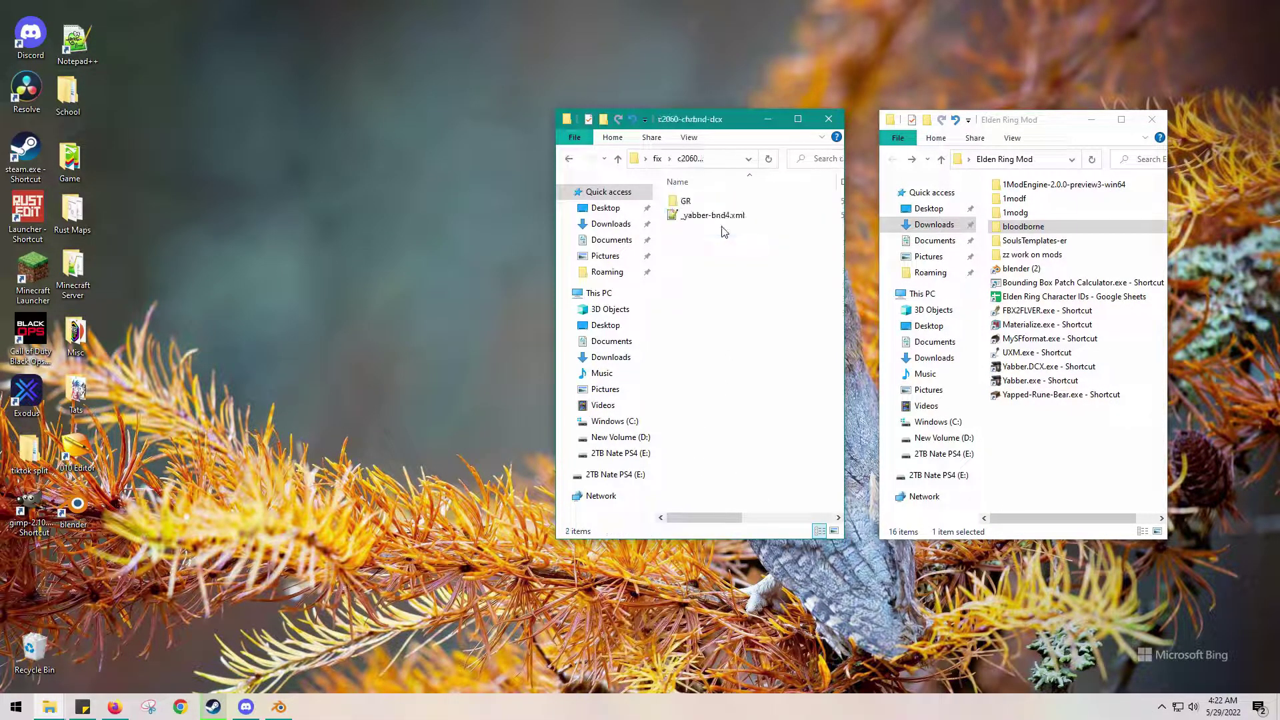
double_click(687, 200)
double_click(705, 202)
double_click(707, 202)
click(708, 207)
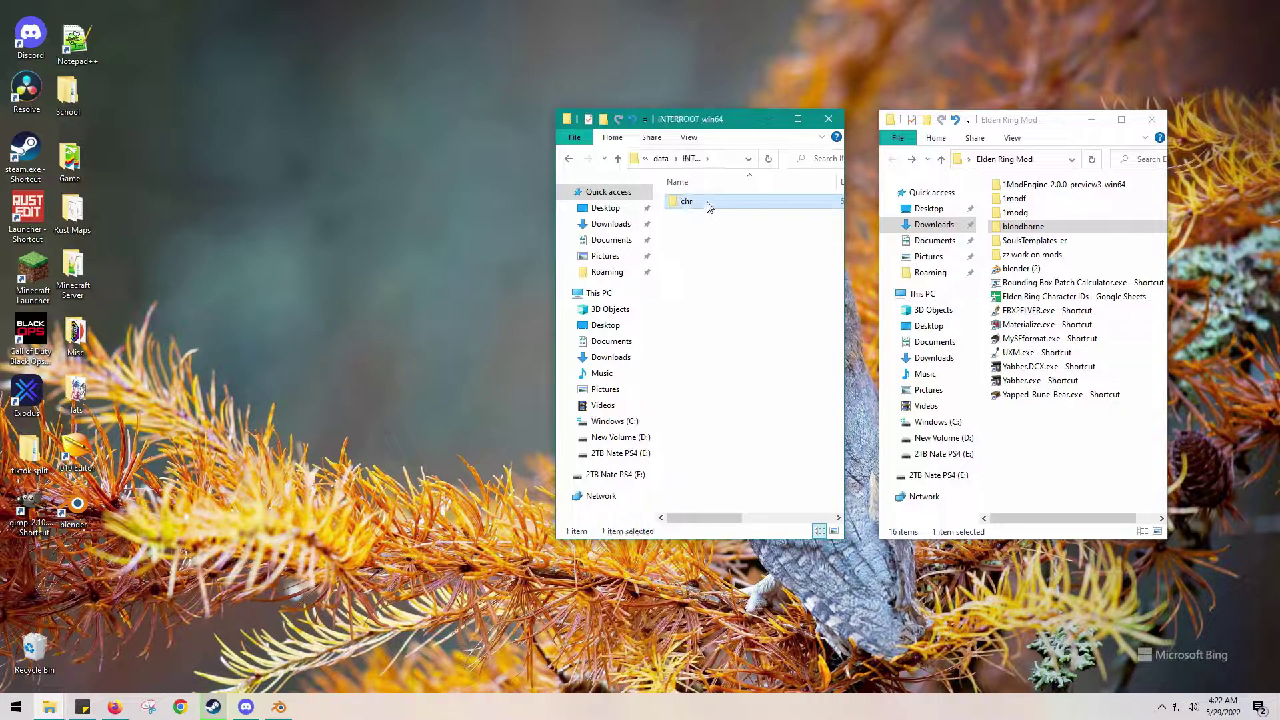
double_click(708, 204)
double_click(706, 202)
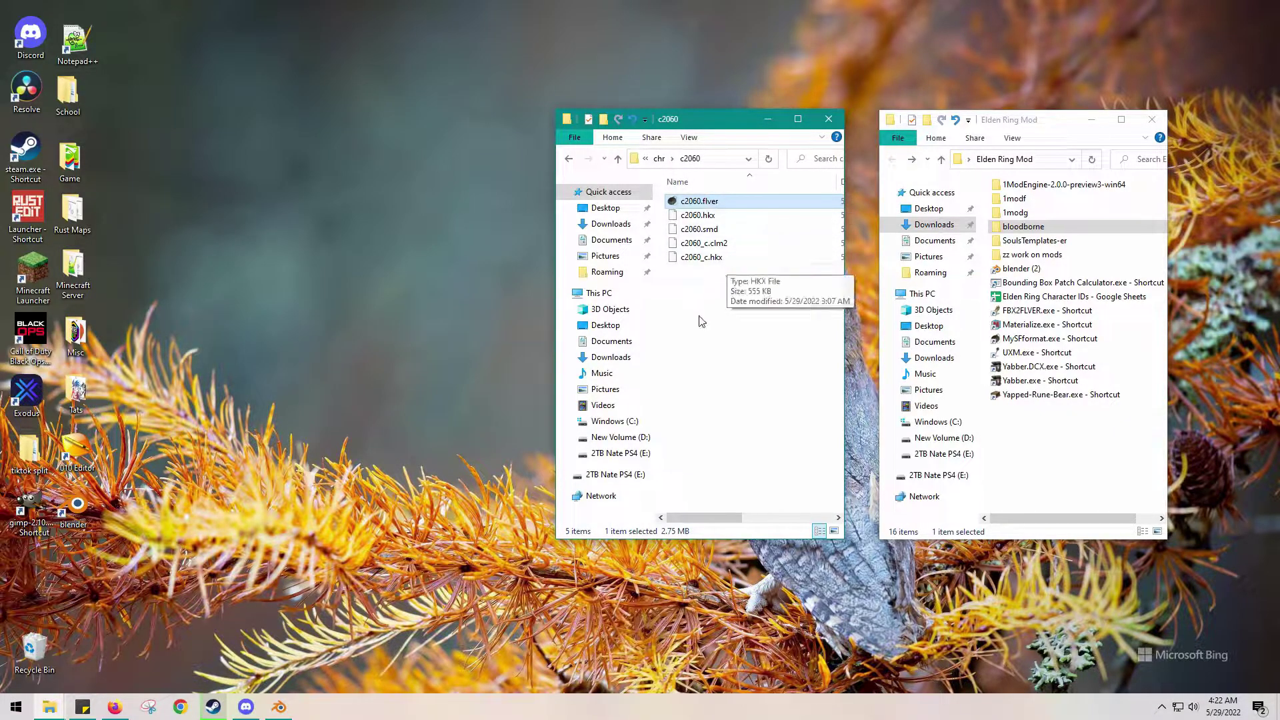
Widen the side panels and delete the c2060 body mesh.
key(alt+z)
click(492, 217)
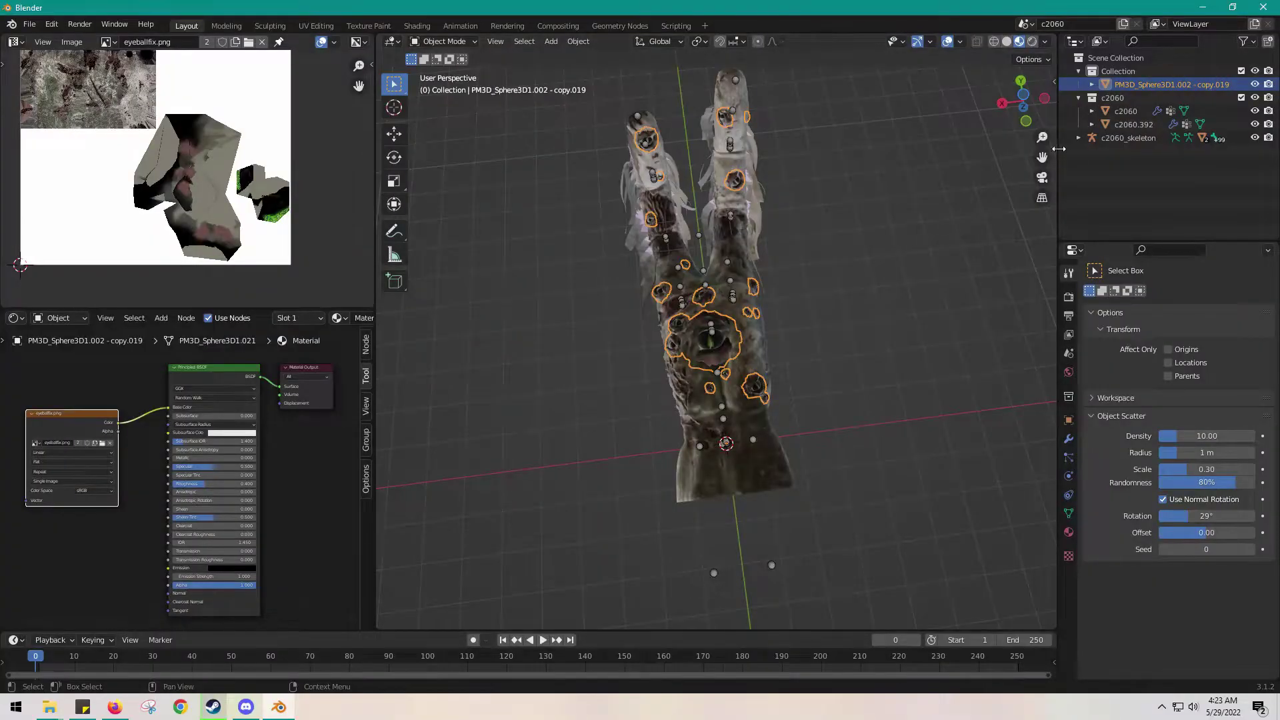
drag(1058, 148, 1008, 159)
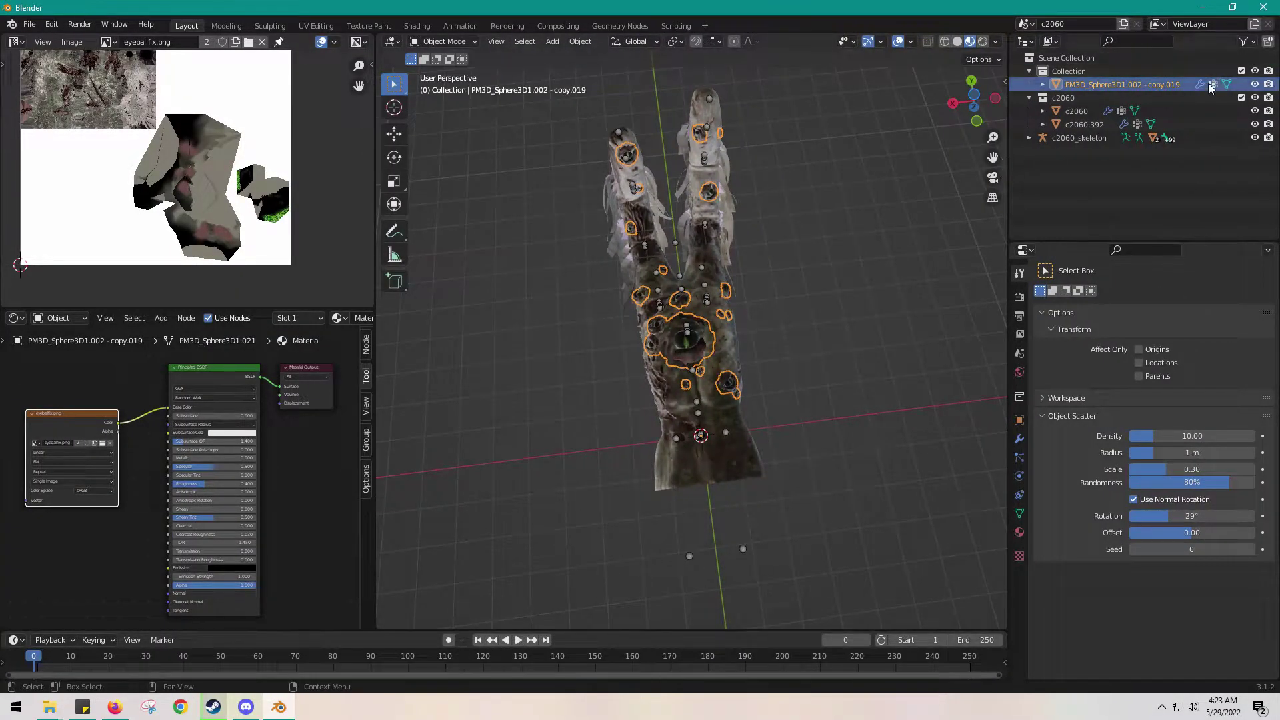
click(1019, 439)
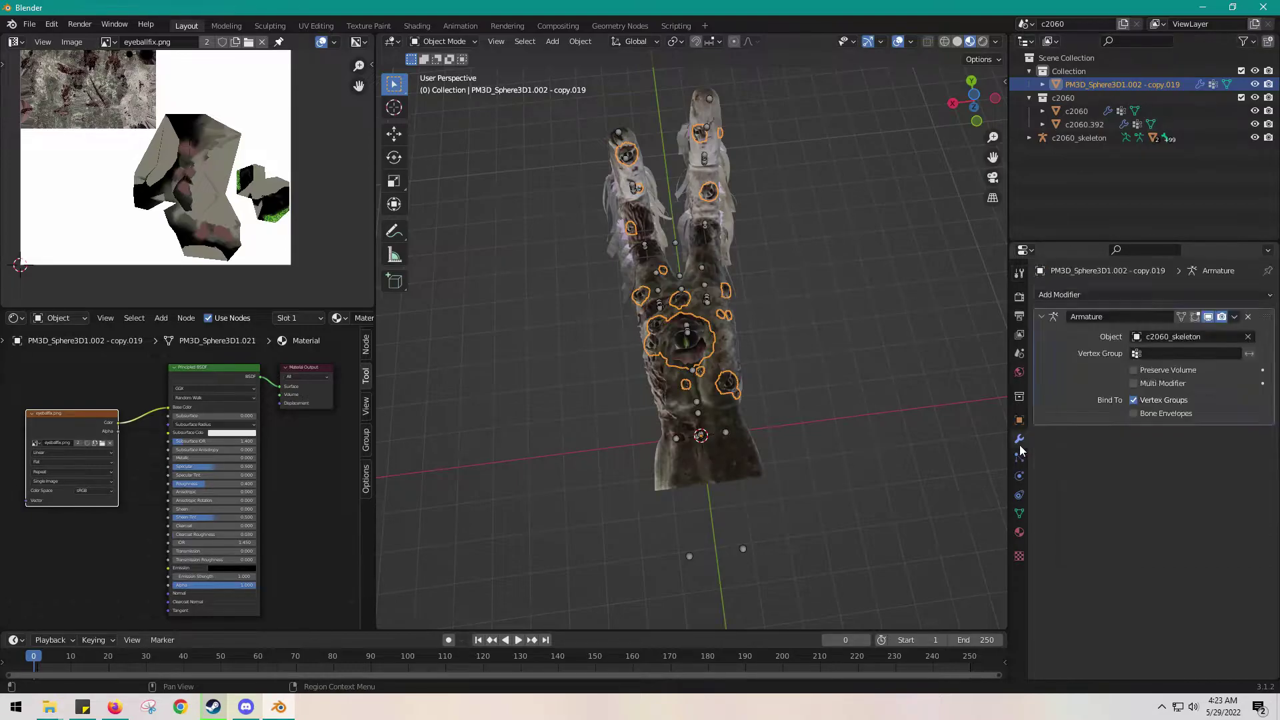
click(884, 392)
click(738, 459)
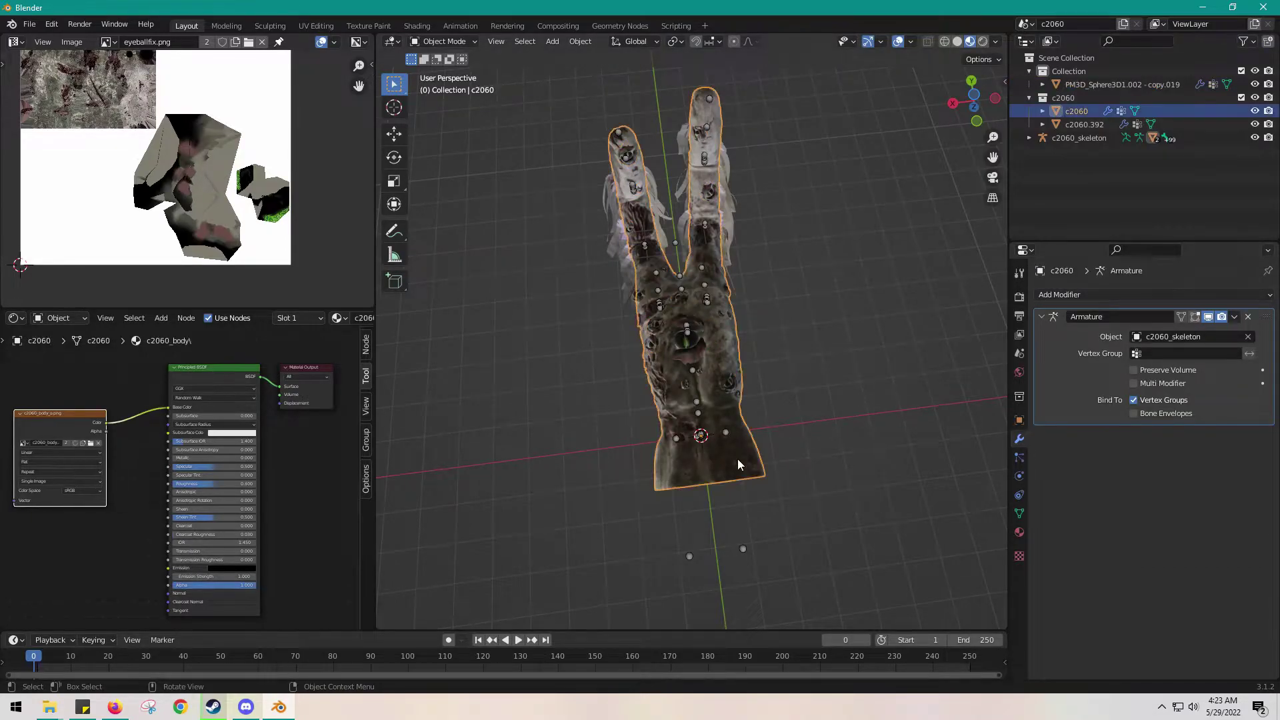
key(Delete)
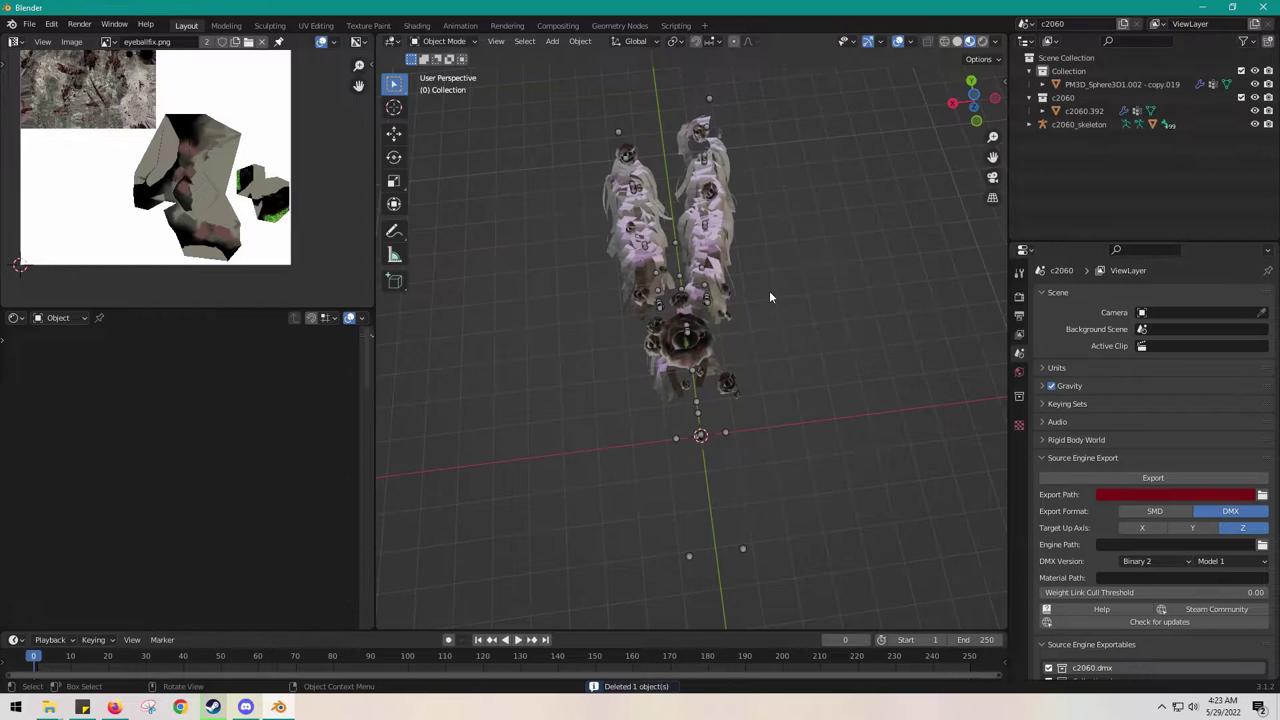
Delete the remaining c2060.392 mesh, keeping the eyeball sphere and c2060_skeleton.
scroll(769, 290, up, 1)
click(1134, 84)
click(848, 303)
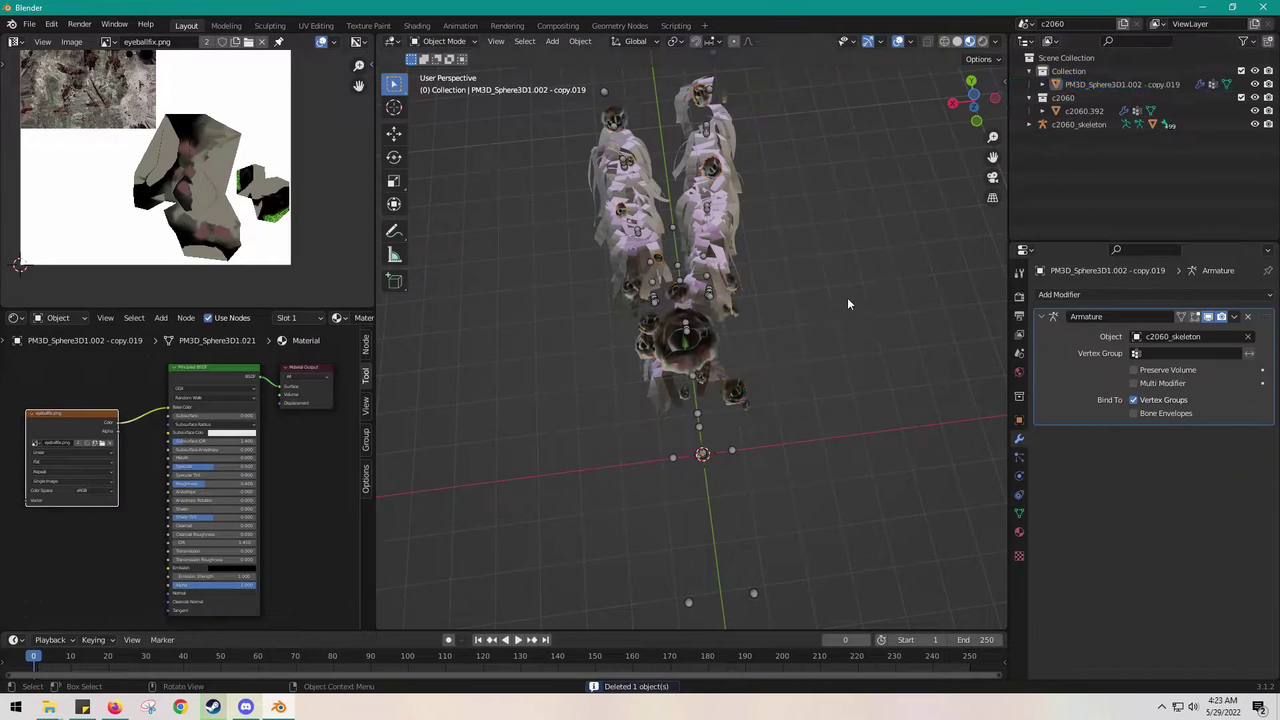
click(712, 230)
key(Delete)
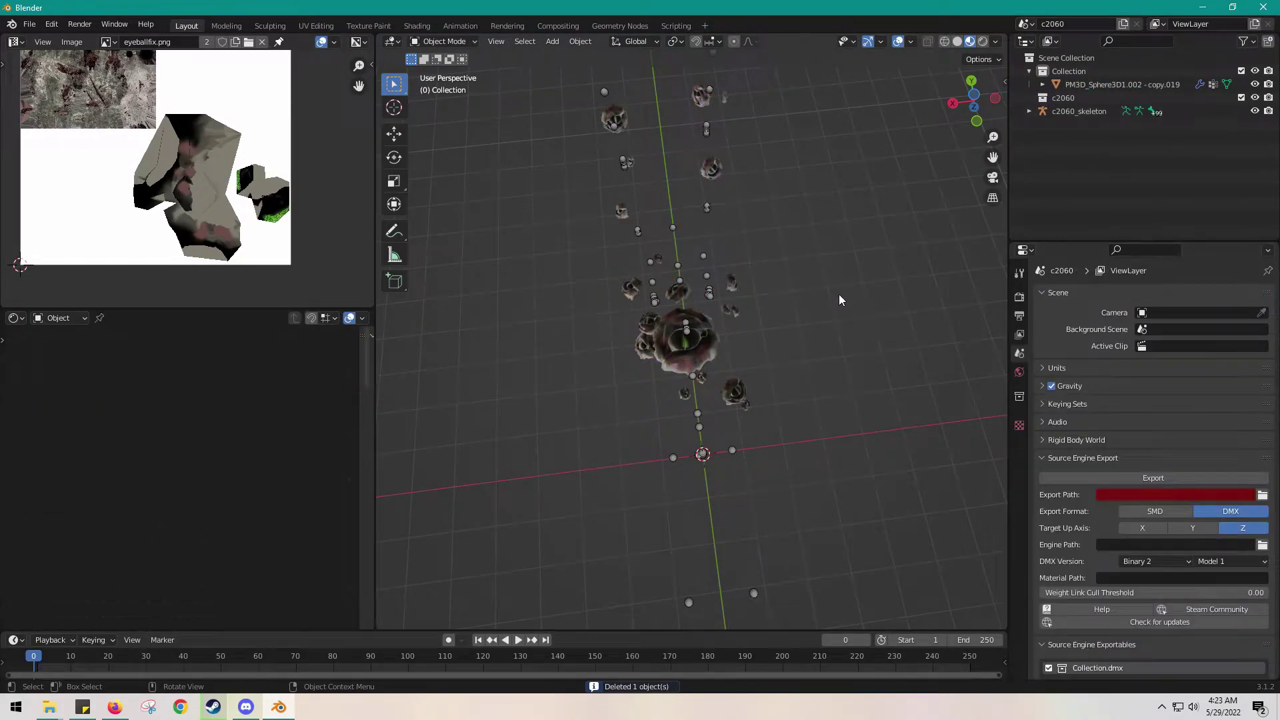
middle_drag(839, 294, 809, 305)
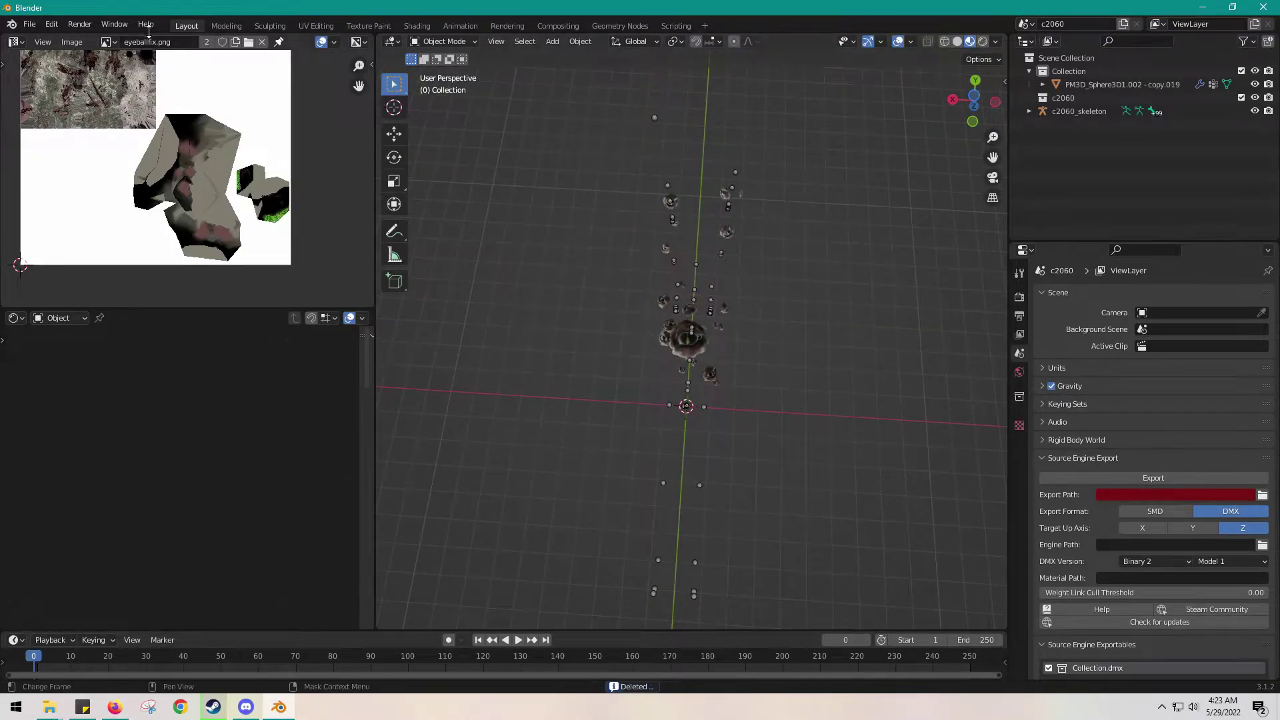
Export the eyeball mesh and skeleton as FBX named 6.fbx into the fix folder, with Armature options expanded.
click(29, 24)
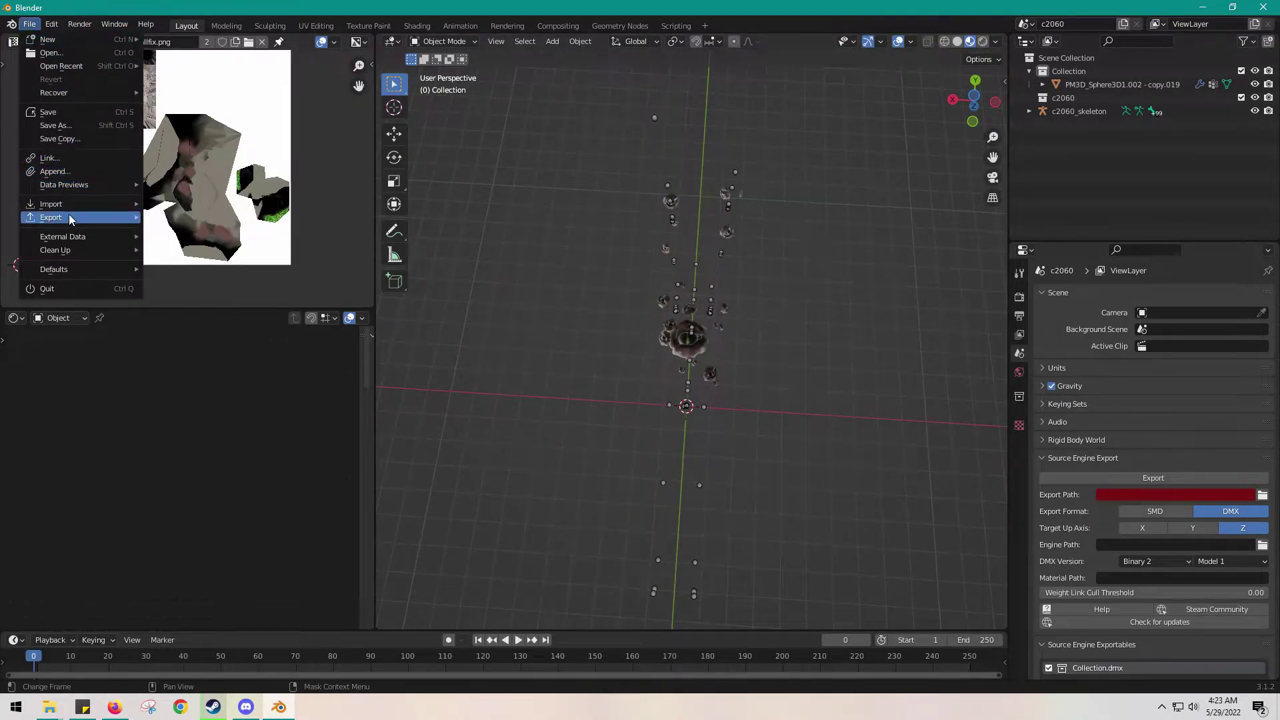
mouse_move(68, 218)
click(206, 337)
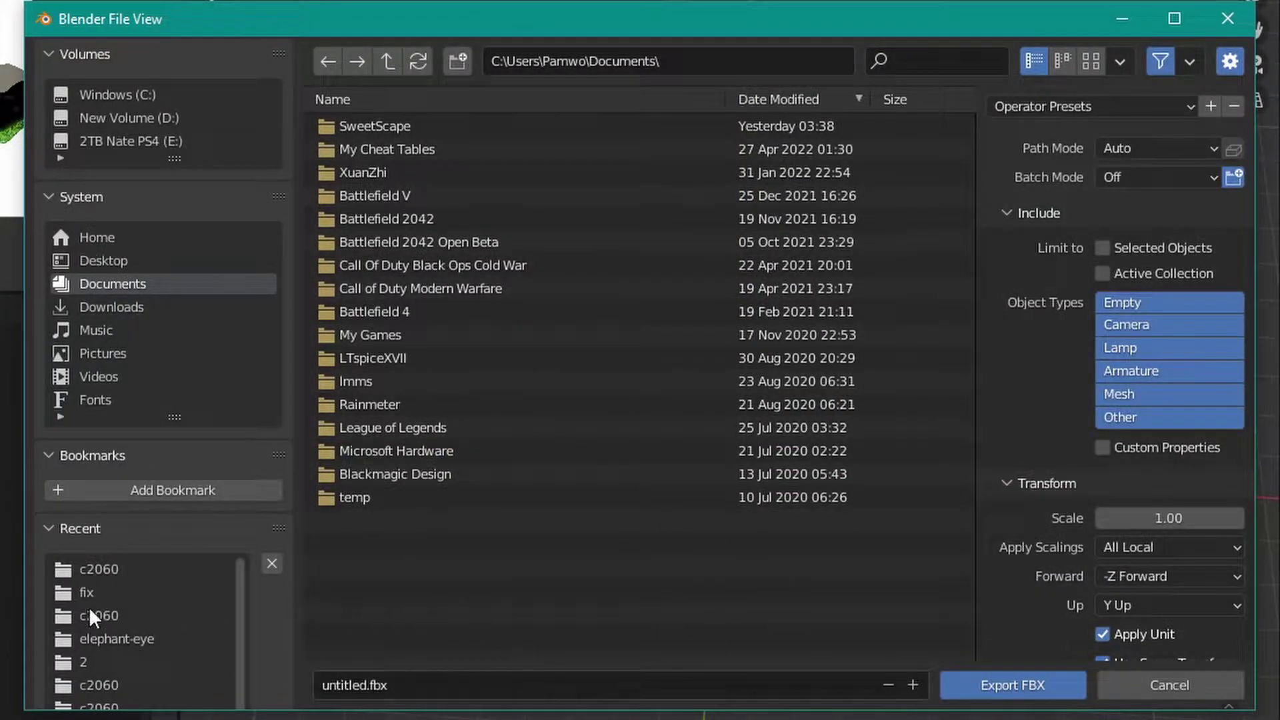
click(87, 592)
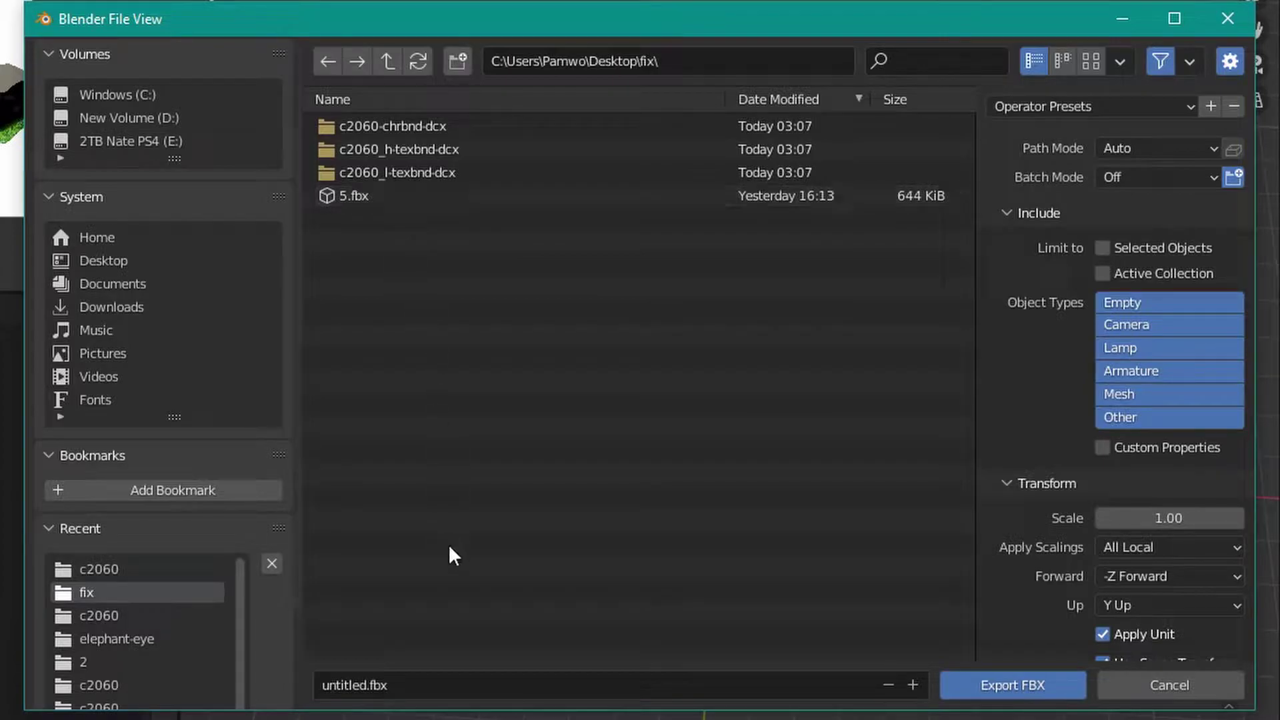
click(464, 687)
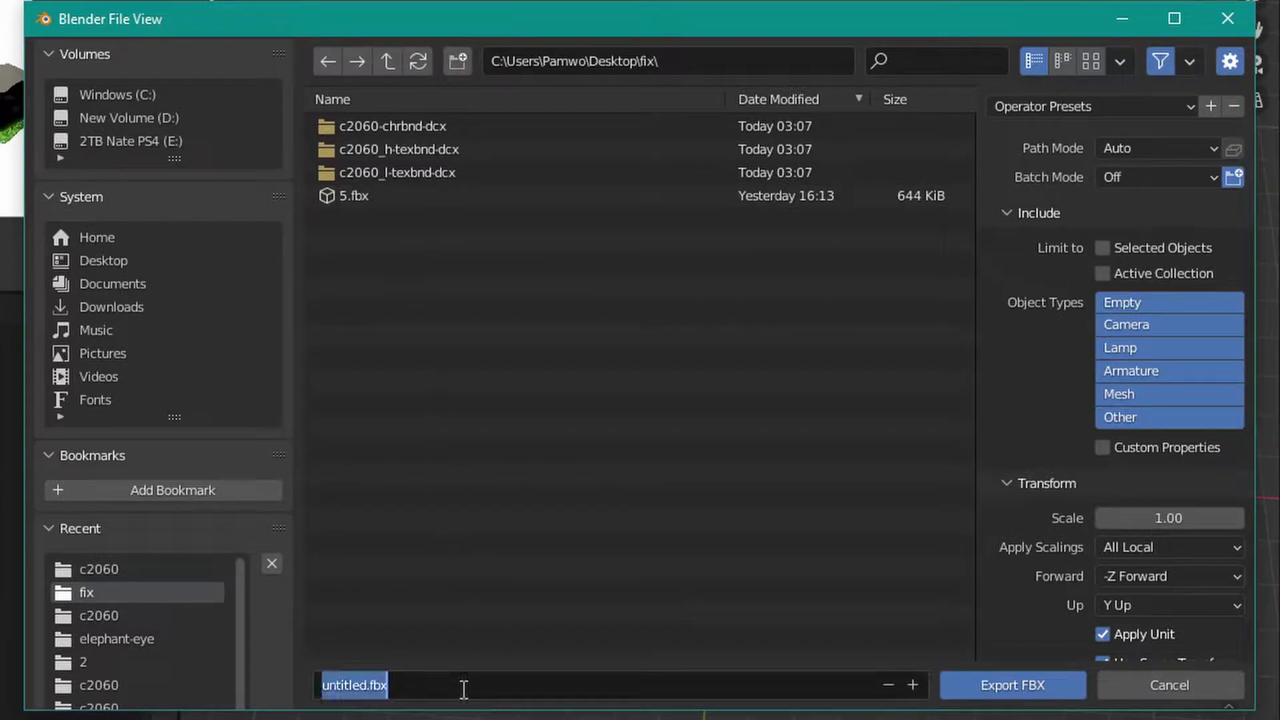
text(6)
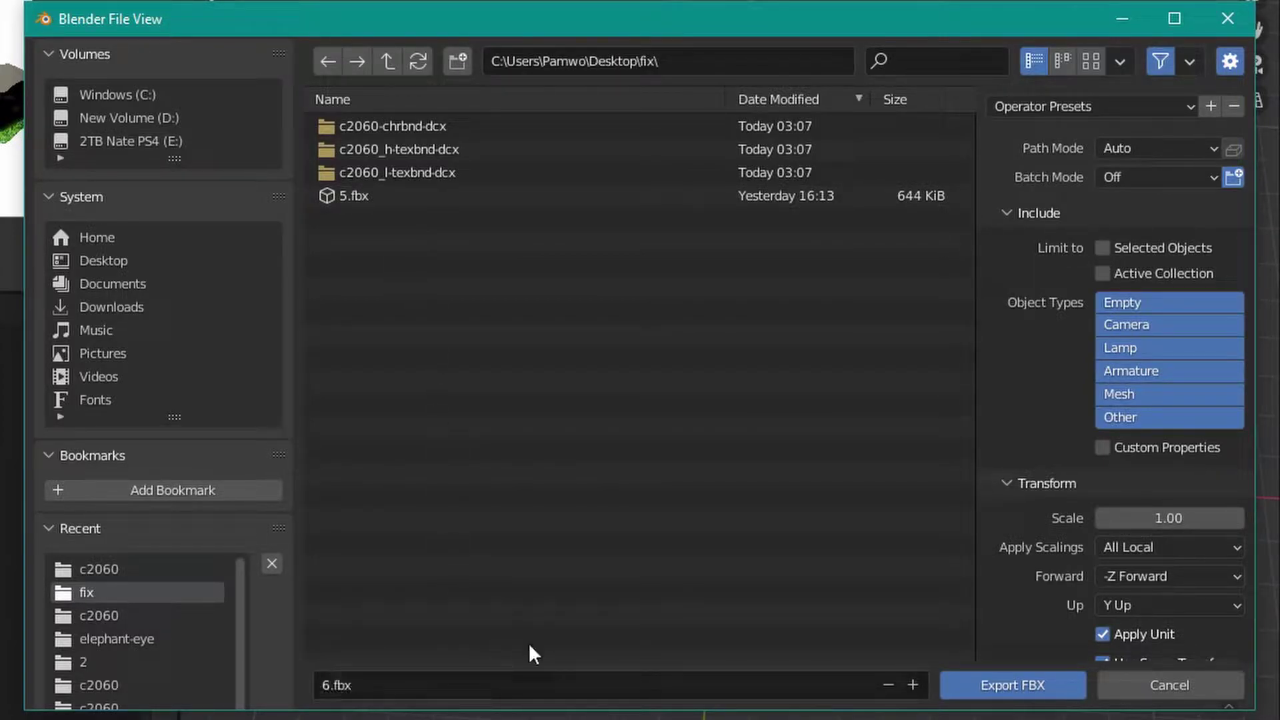
scroll(1189, 576, down, 5)
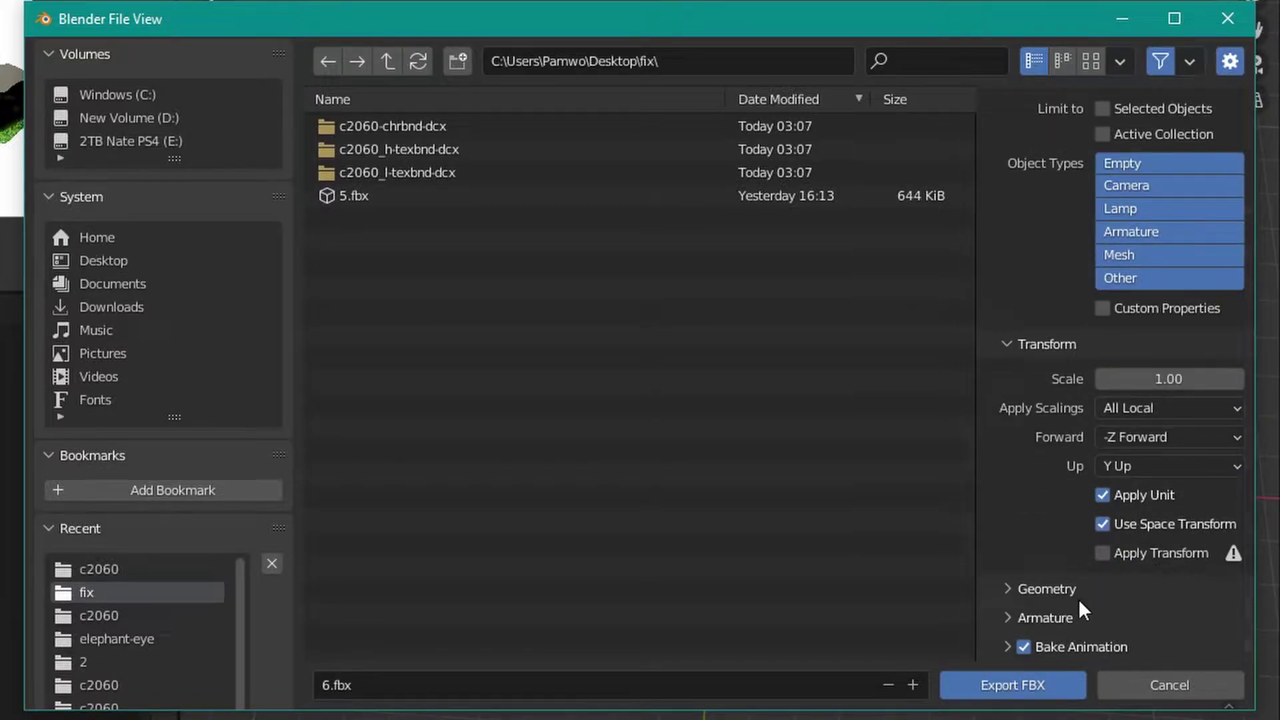
click(1008, 617)
scroll(1024, 611, down, 6)
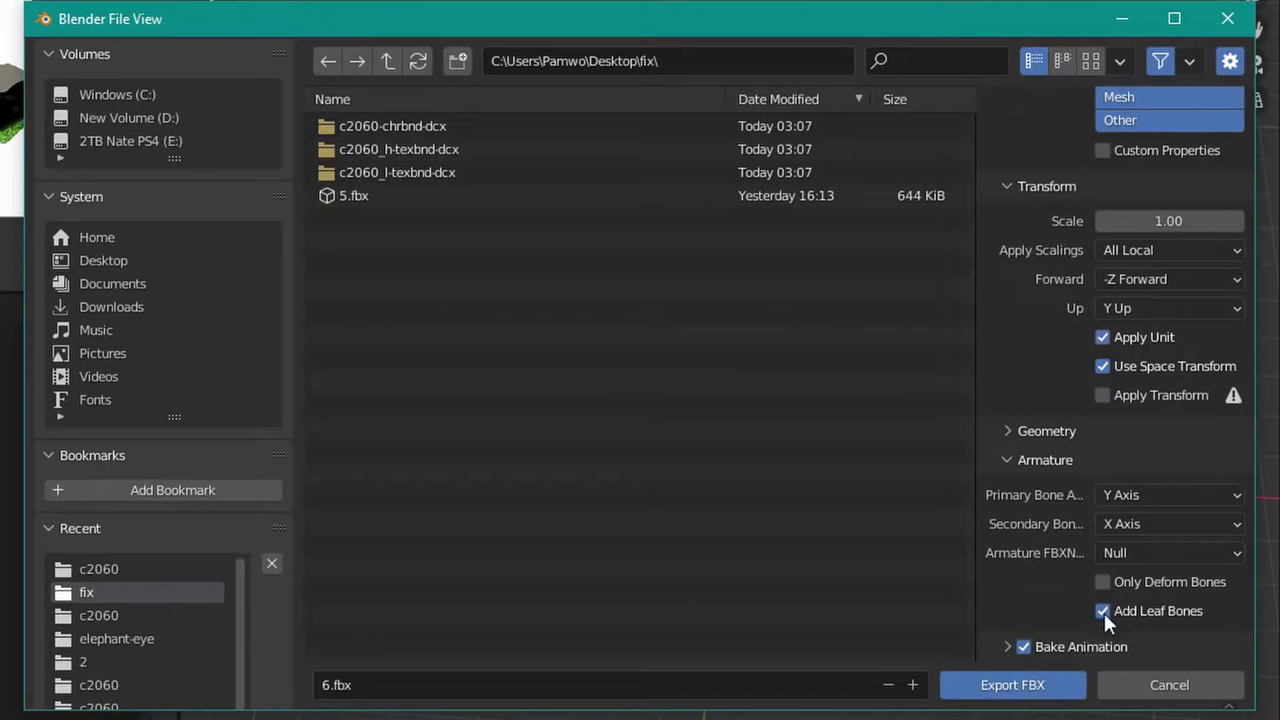
click(1003, 682)
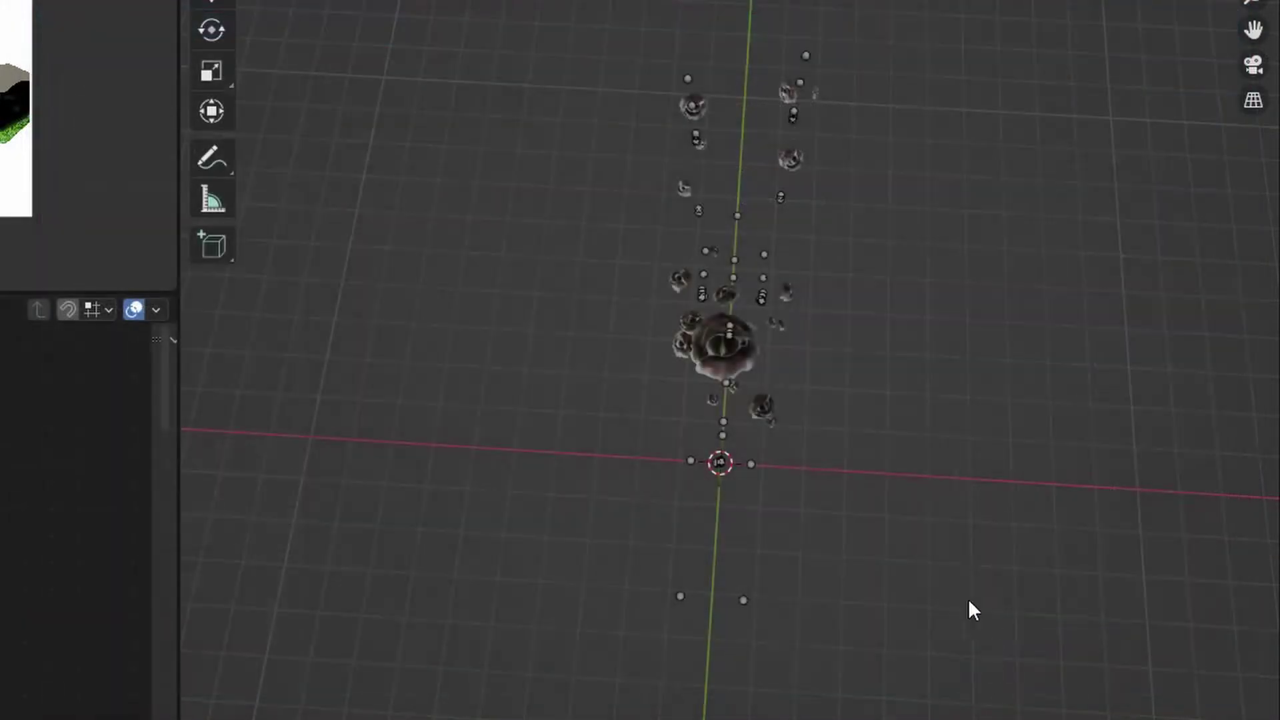
scroll(946, 475, up, 3)
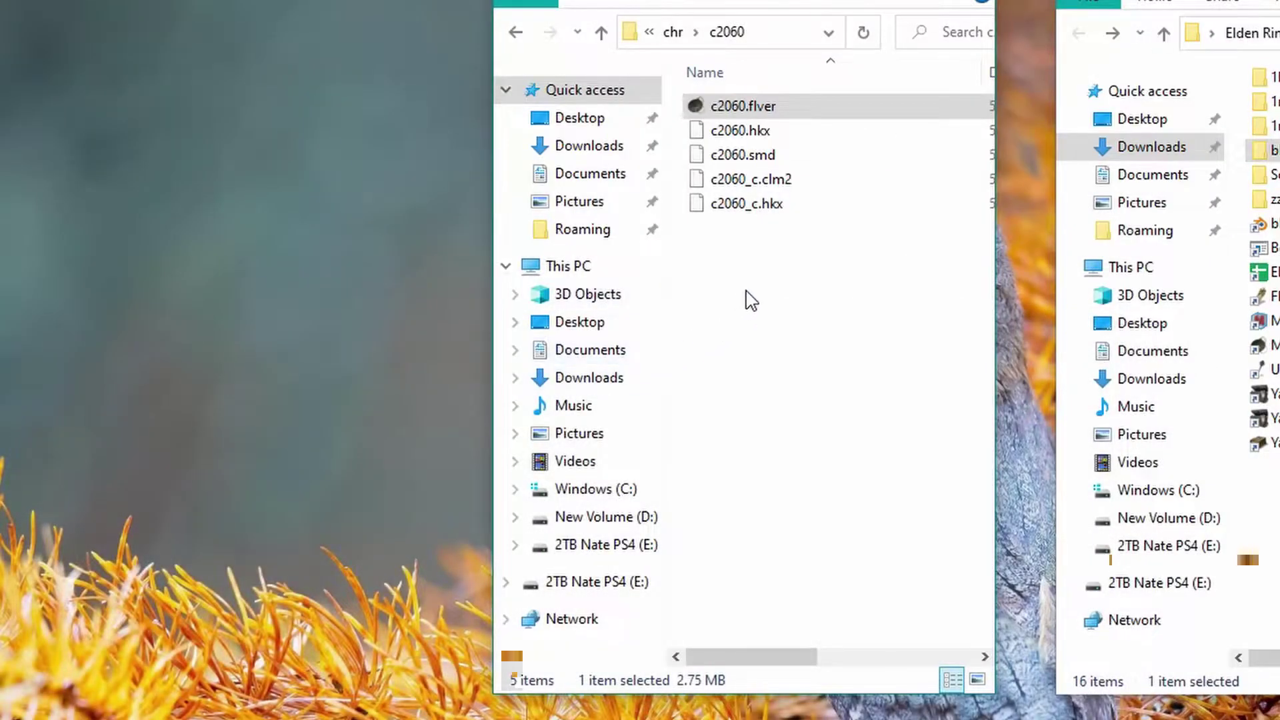
Open c2060.flver in FLVER Editor and rotate the character in the 3D viewer.
double_click(760, 106)
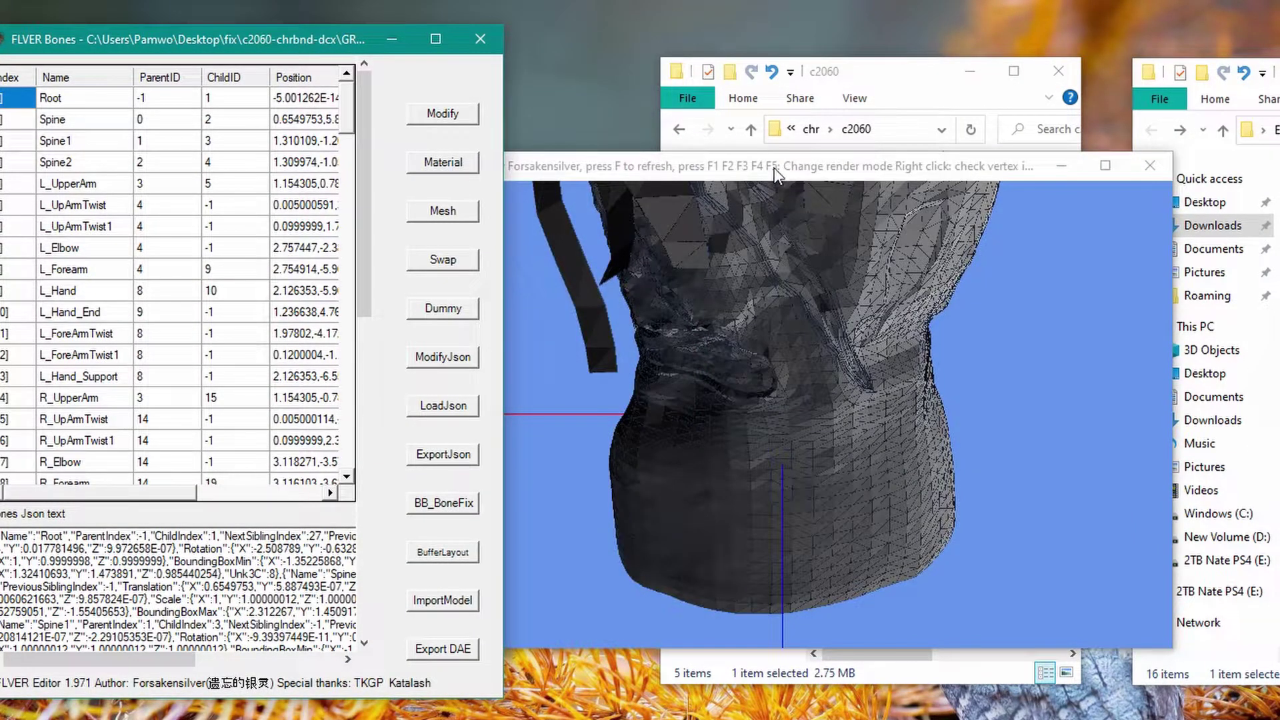
drag(774, 168, 950, 135)
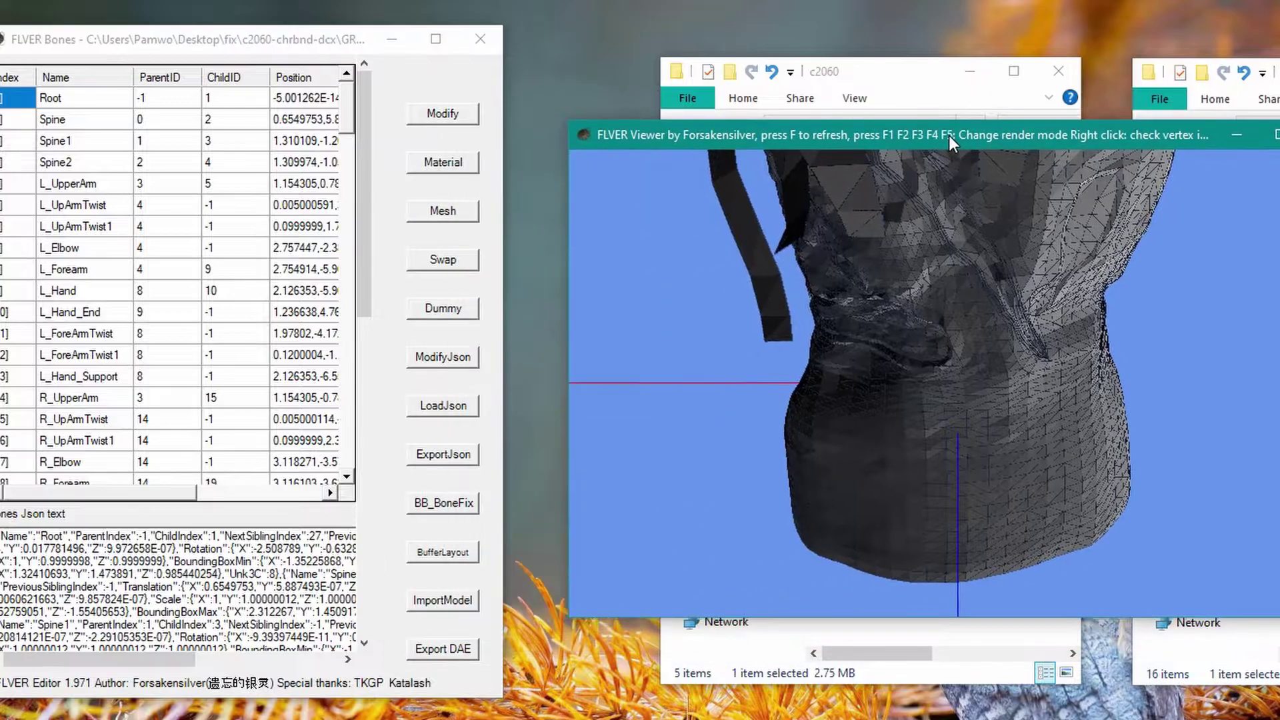
drag(1000, 266, 1025, 442)
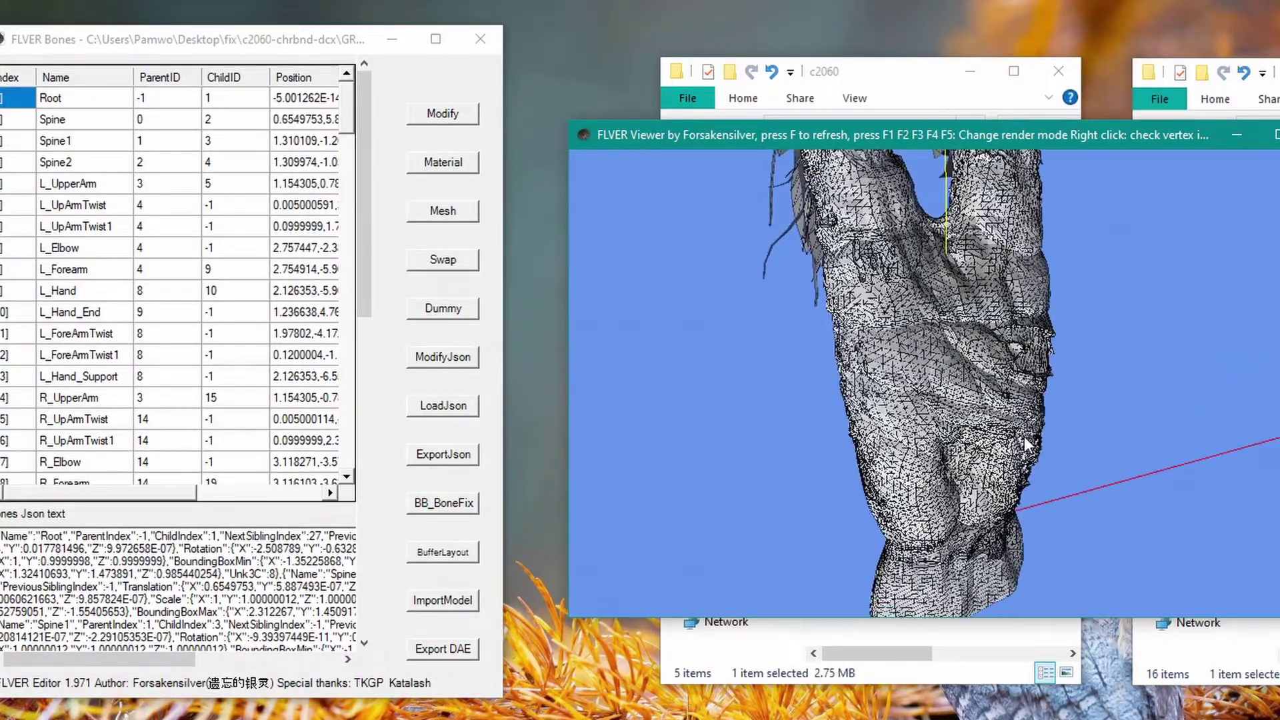
Apply TBF All to the body, hair and two hair_cloth meshes, Modify, then close the Mesh window.
click(443, 210)
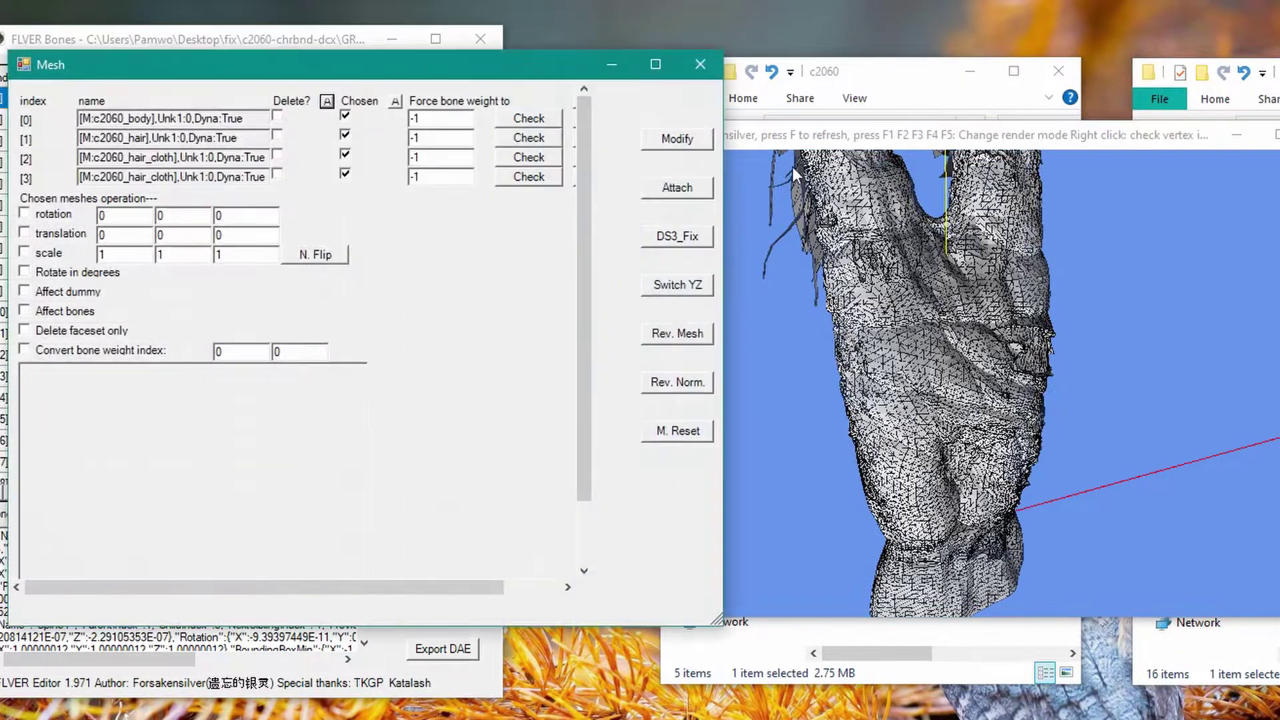
drag(457, 590, 513, 590)
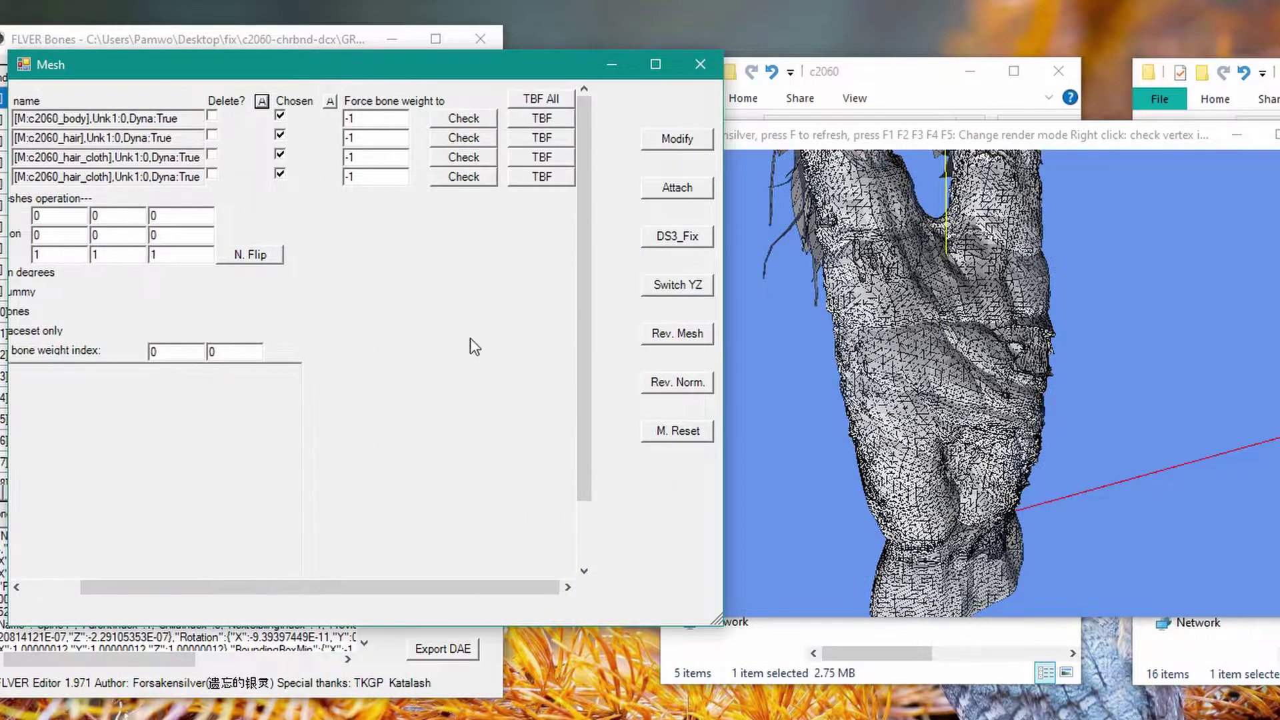
drag(894, 555, 919, 334)
click(538, 98)
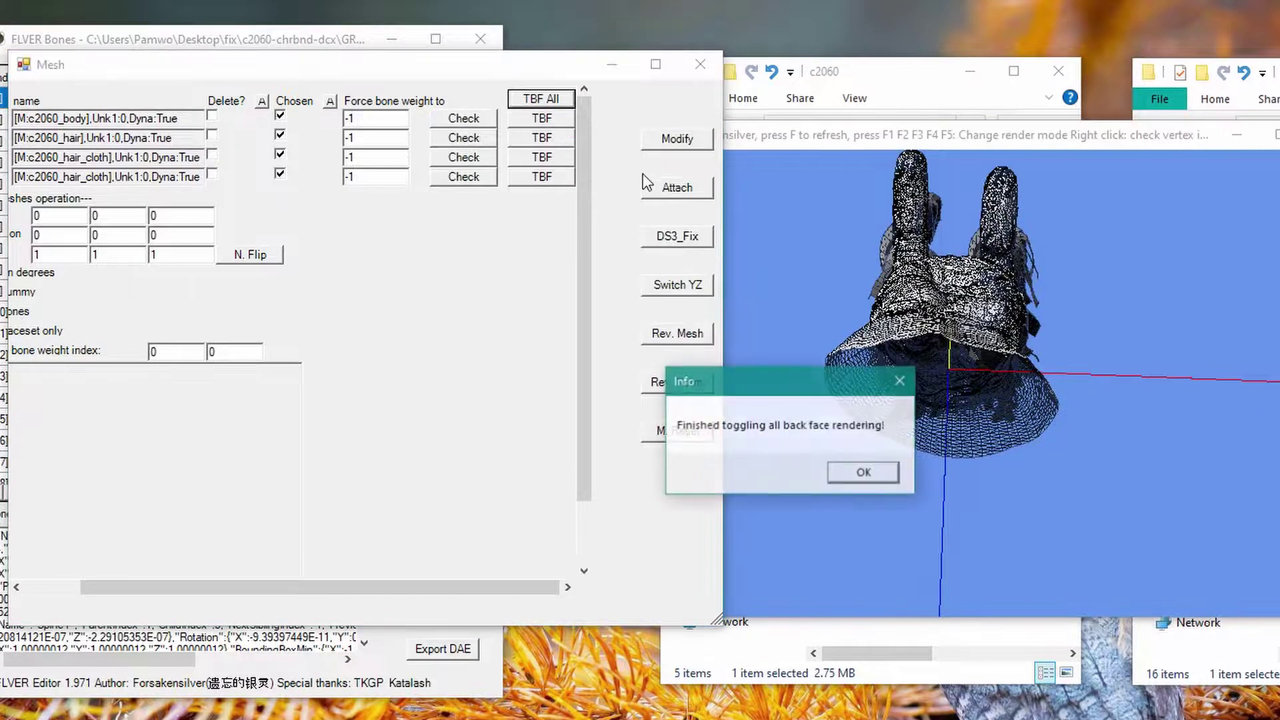
key(Return)
click(675, 140)
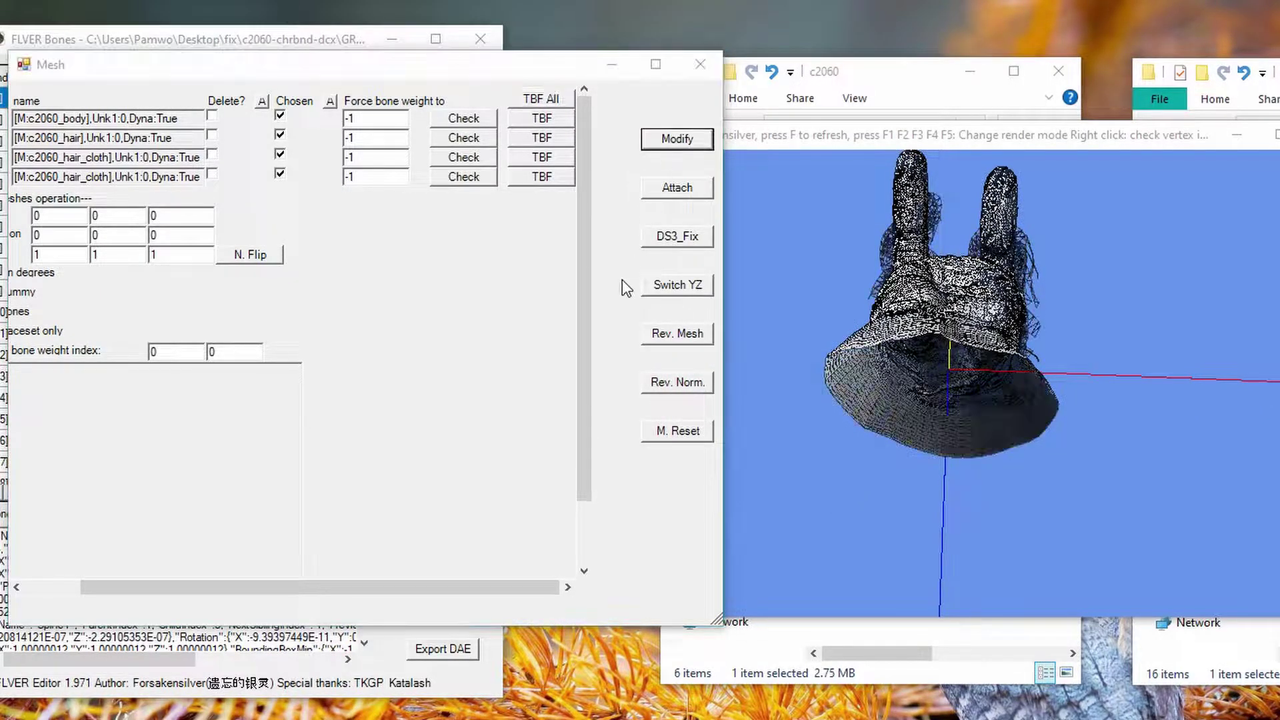
click(822, 473)
drag(822, 473, 732, 398)
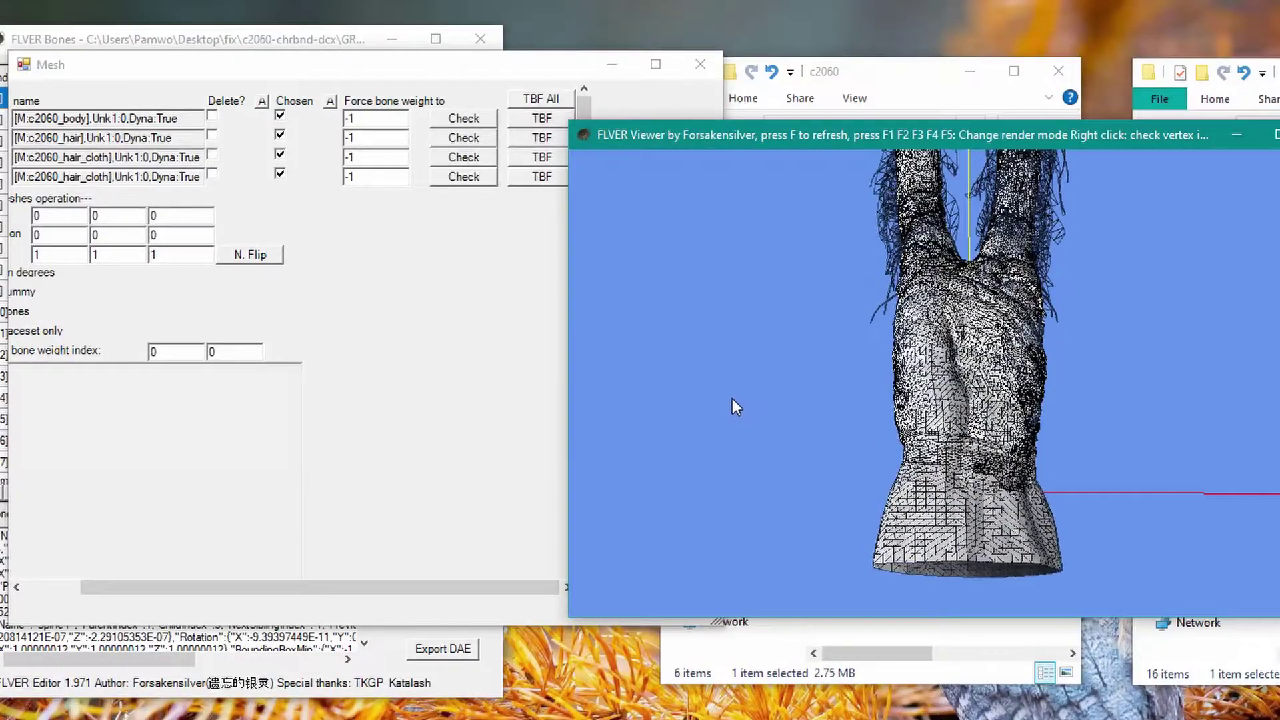
click(529, 284)
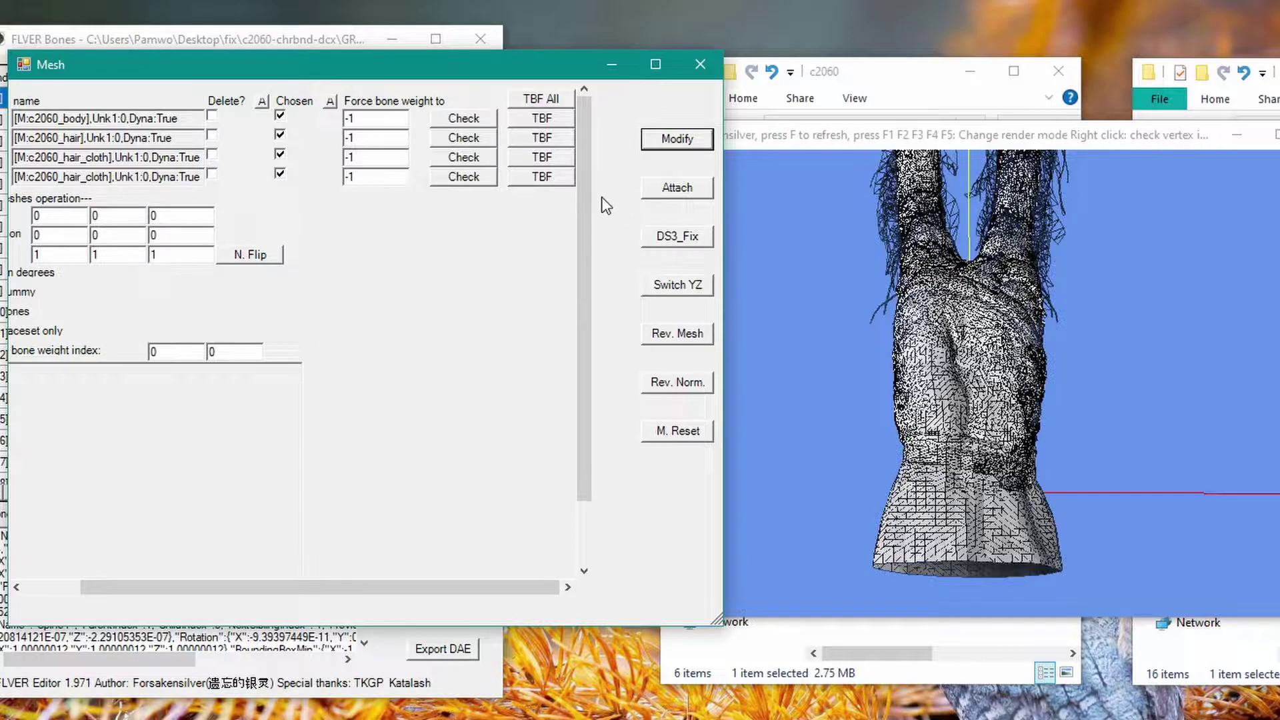
click(699, 64)
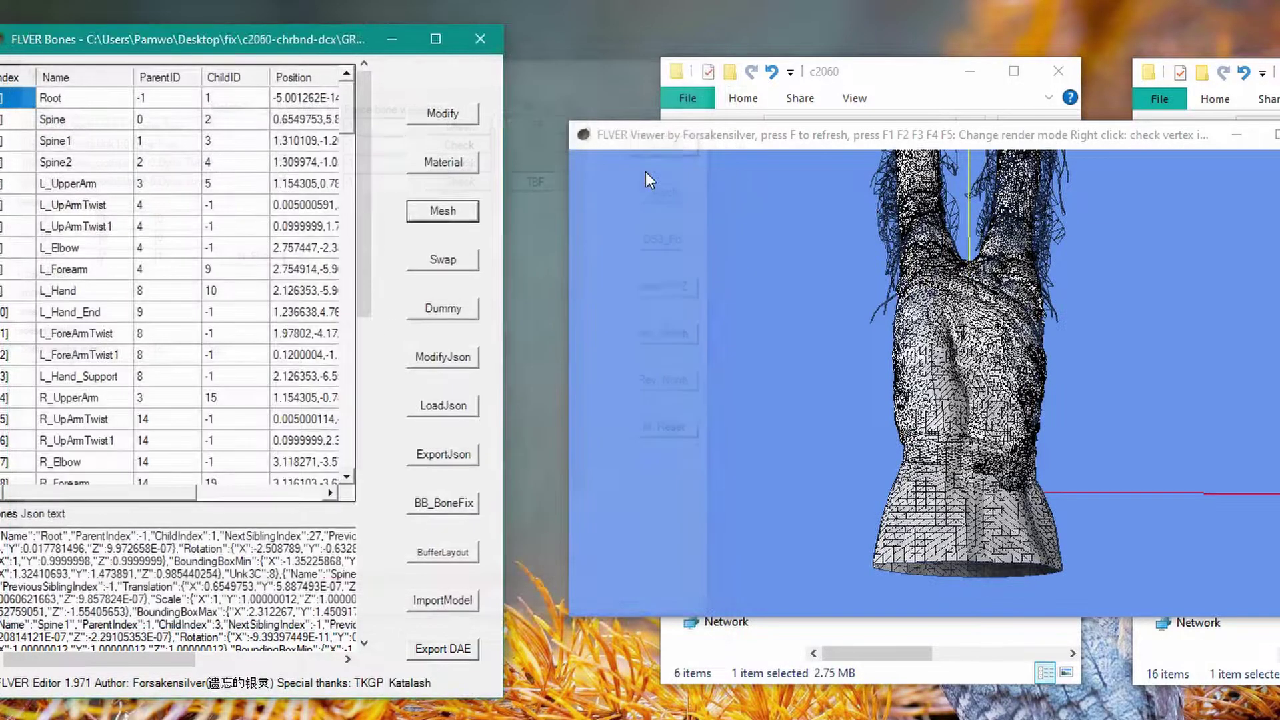
Start ImportModel and navigate via models and Desktop into the fix folder.
click(454, 600)
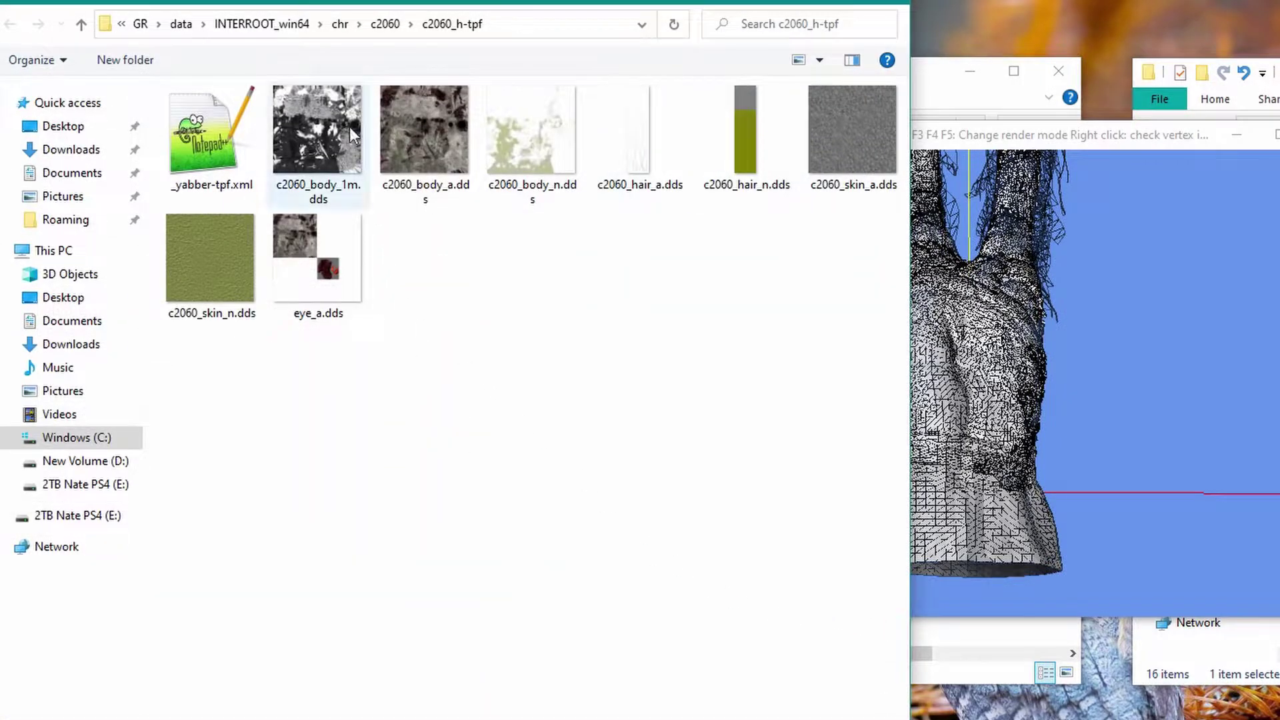
click(121, 20)
click(138, 21)
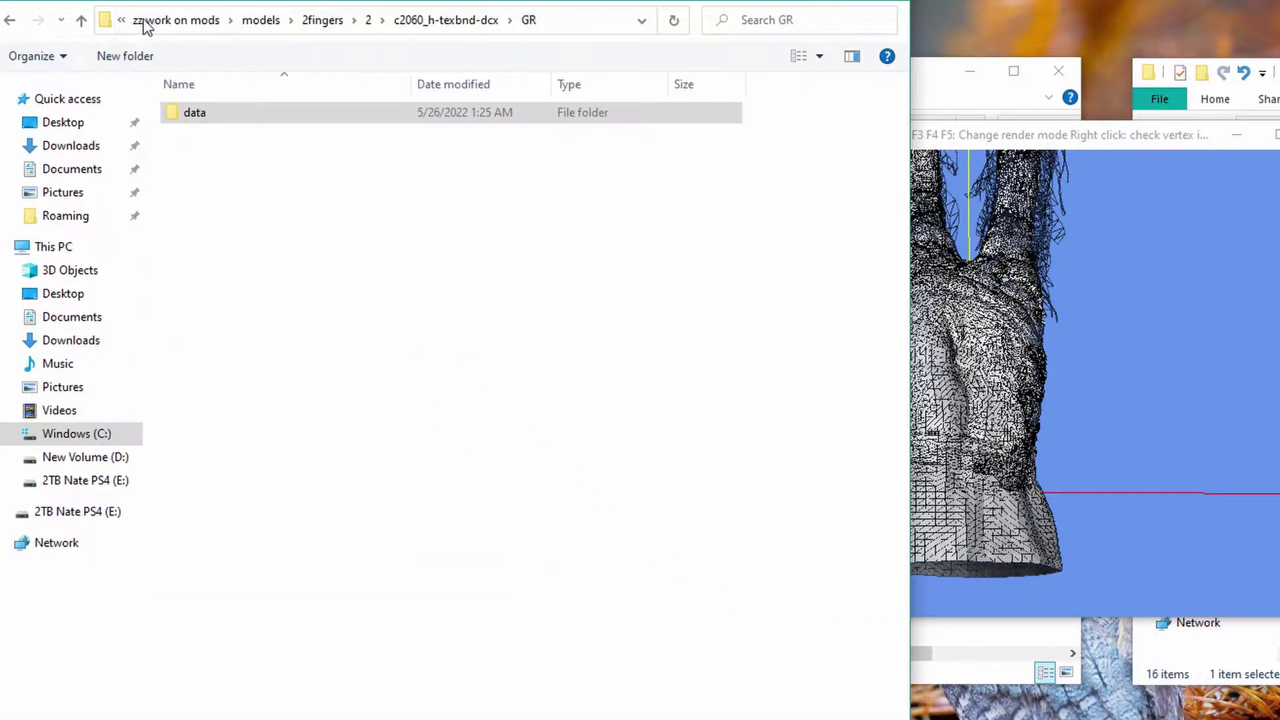
click(264, 21)
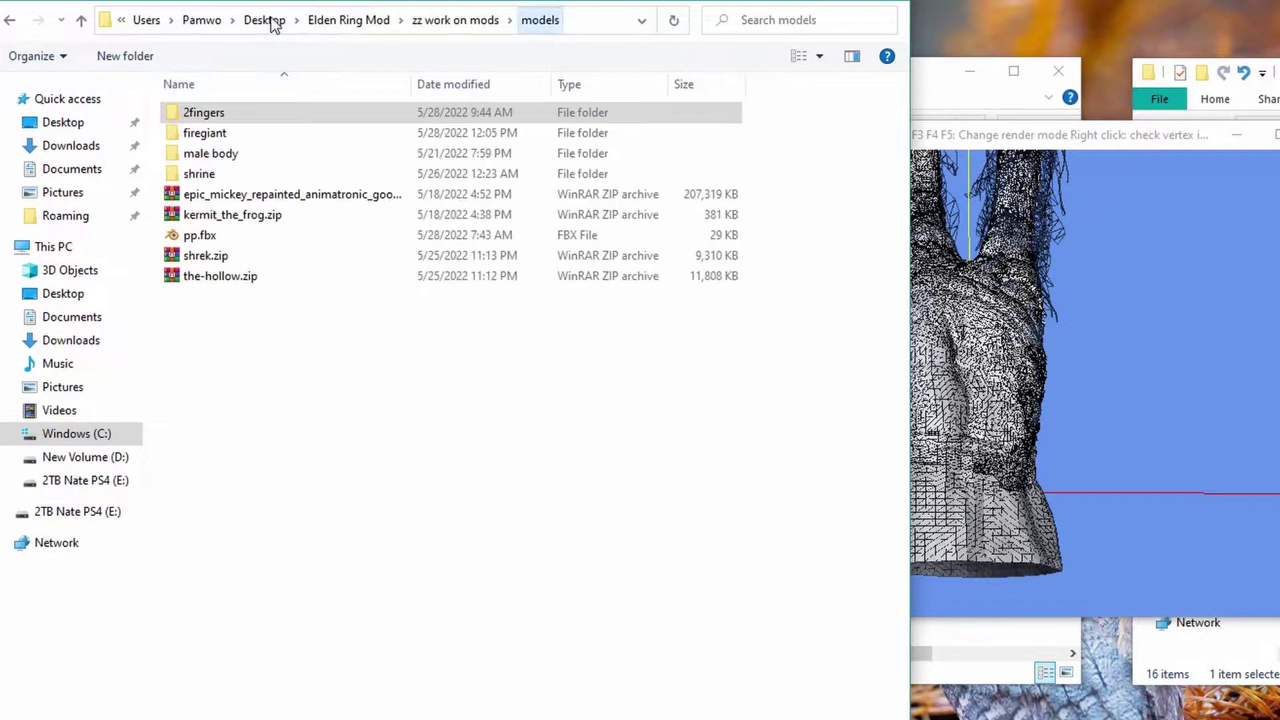
click(276, 20)
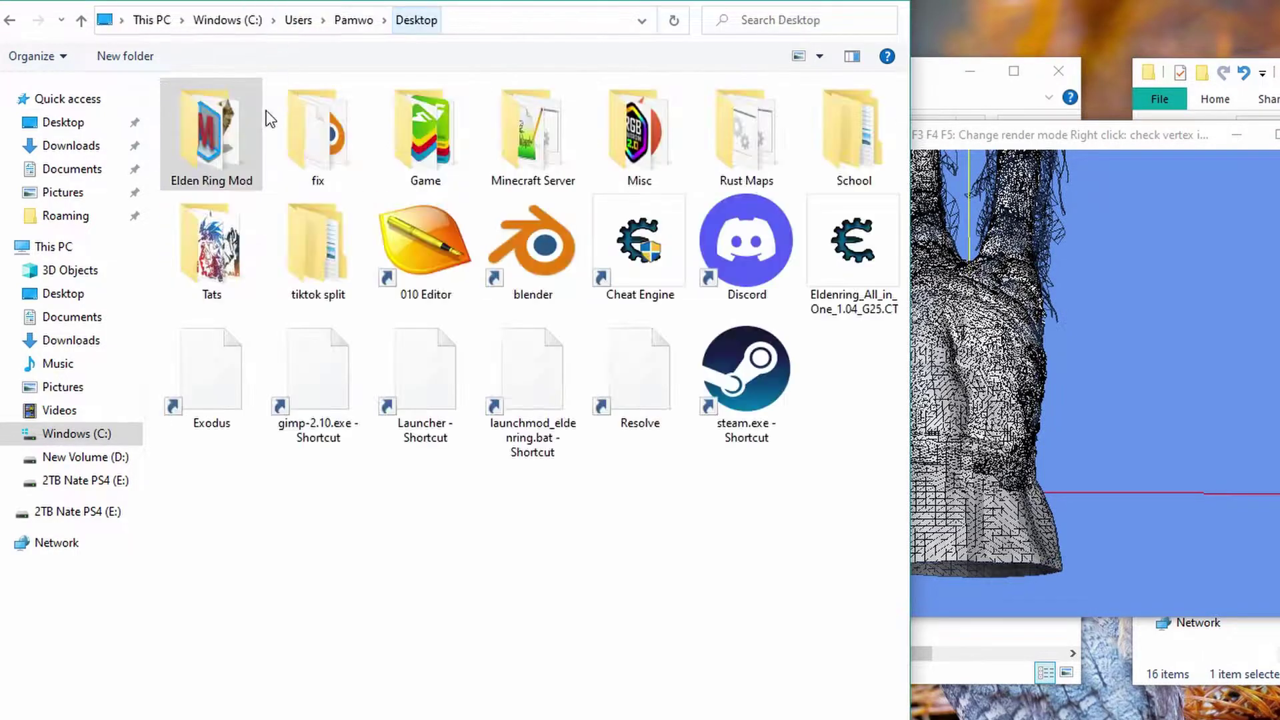
double_click(307, 138)
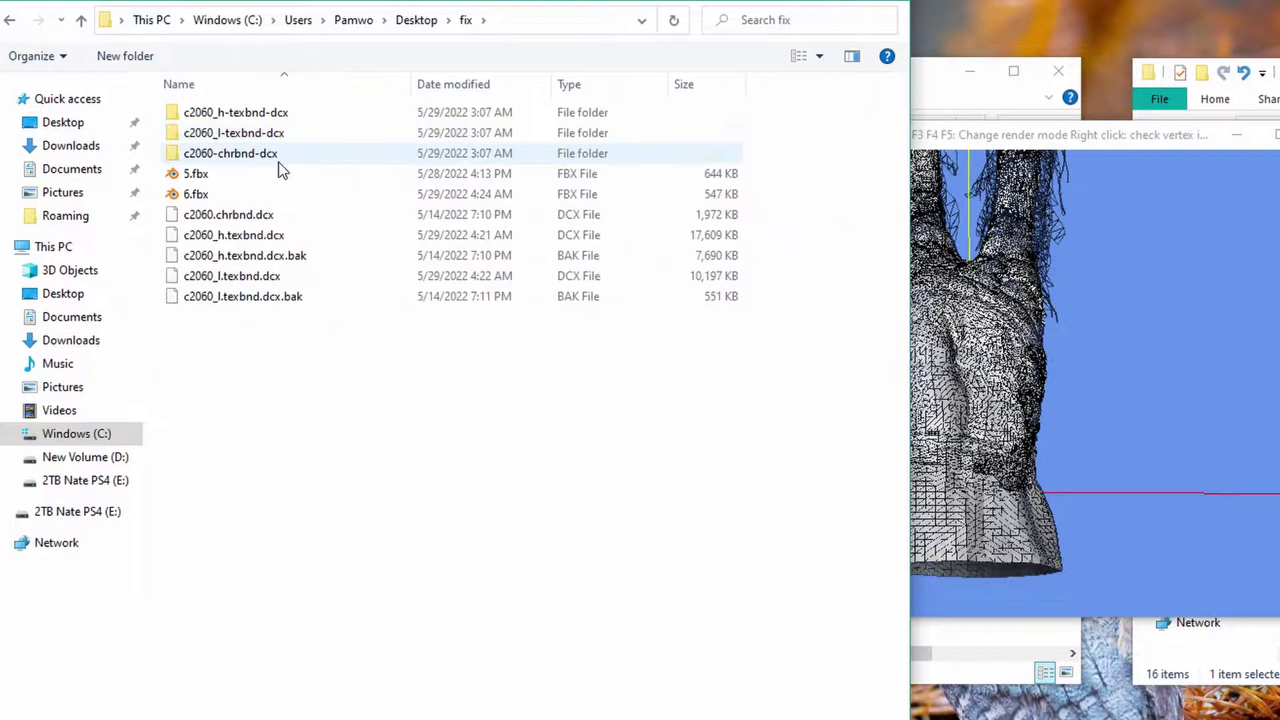
Import 6.fbx with YZ axis switch on and no automatic texture paths, then inspect the eyeball mesh.
double_click(222, 198)
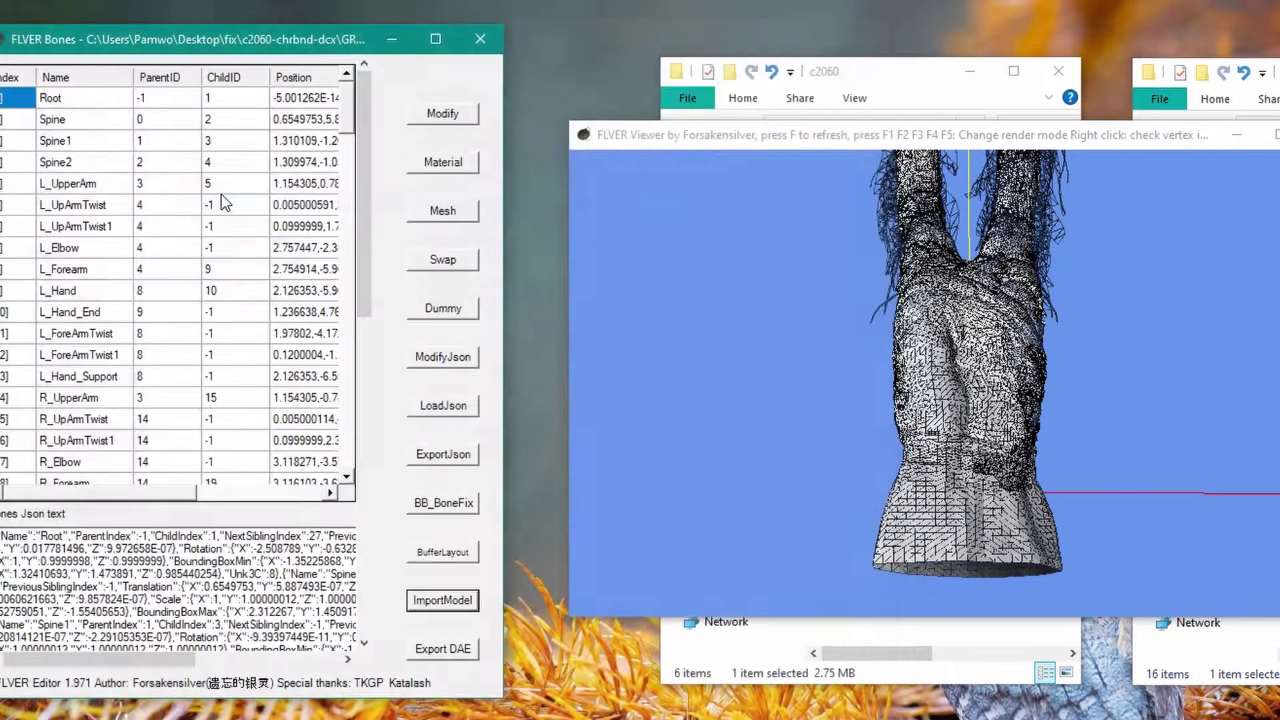
click(844, 470)
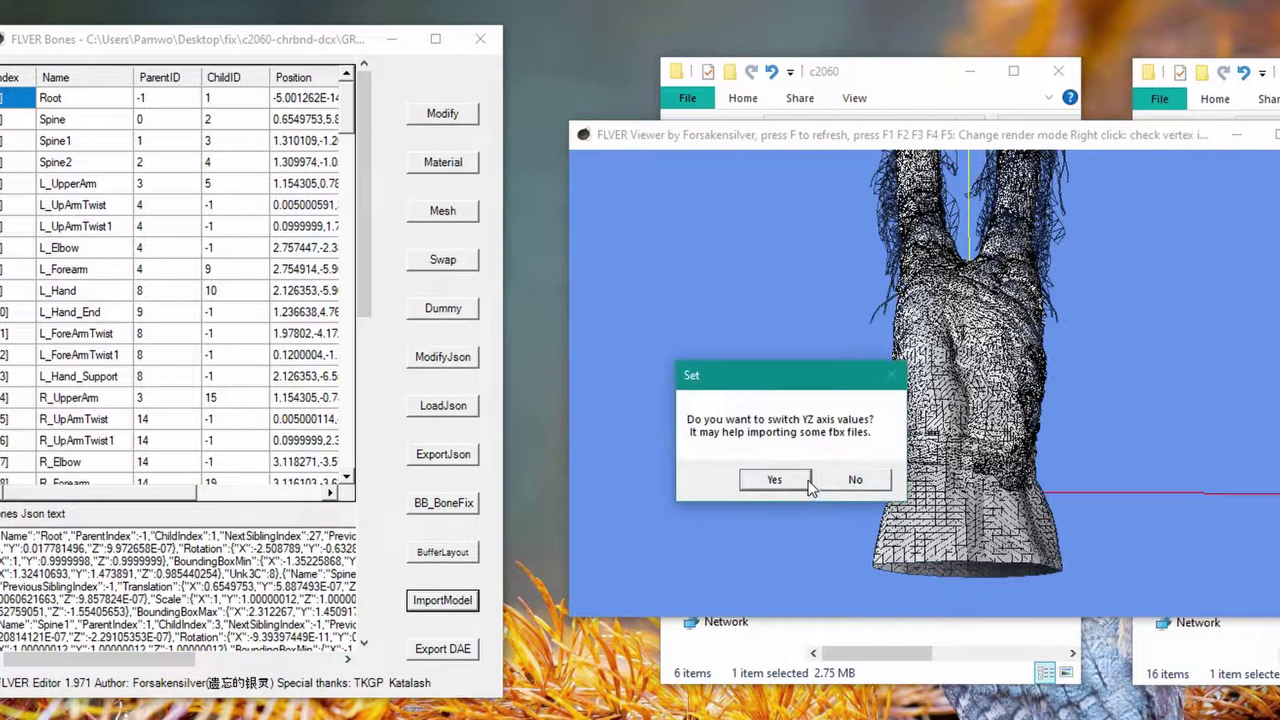
click(774, 474)
click(857, 473)
click(965, 473)
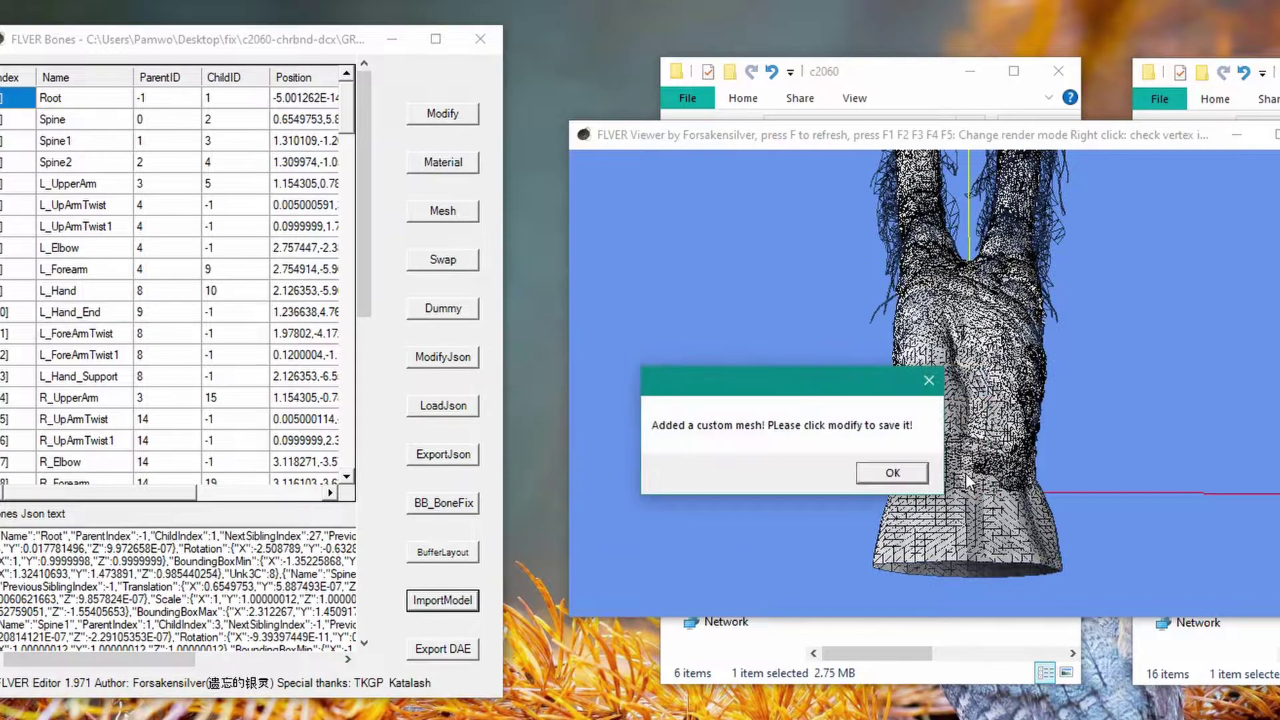
click(886, 475)
drag(847, 466, 774, 408)
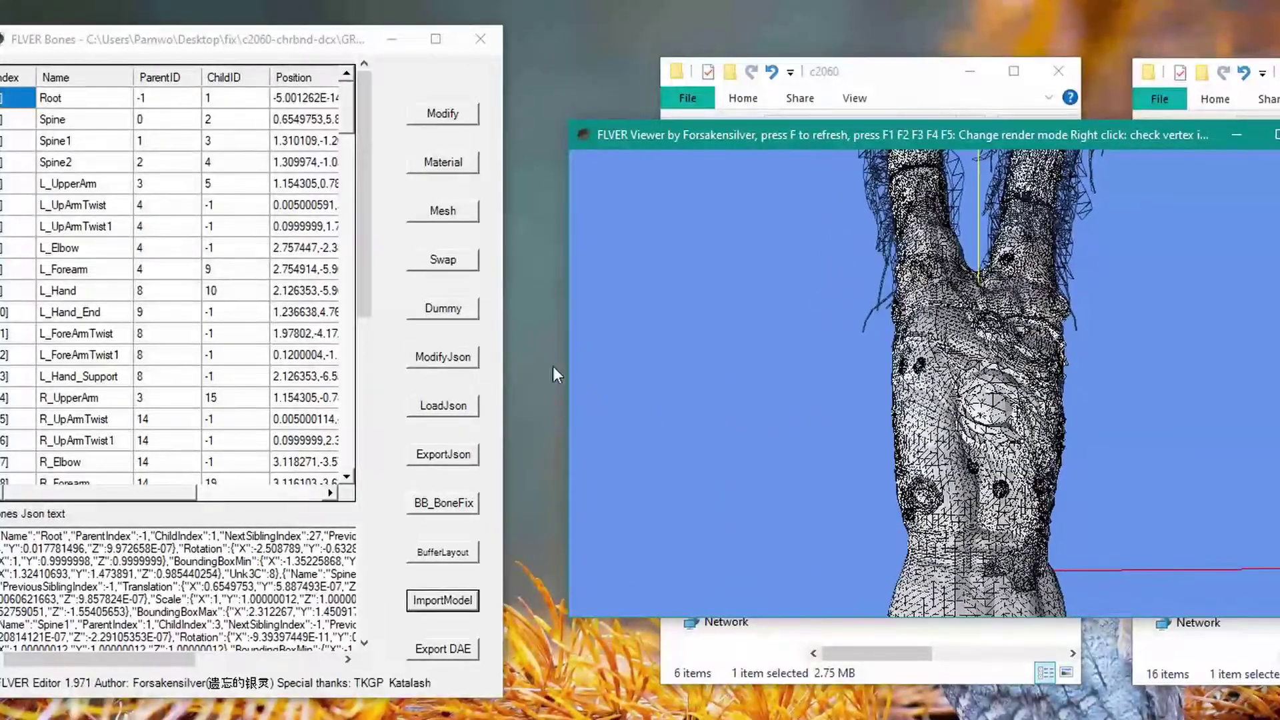
Open the 6.fbx_Material quick editor from the Material list to view its DetailBlend texture slots.
click(442, 165)
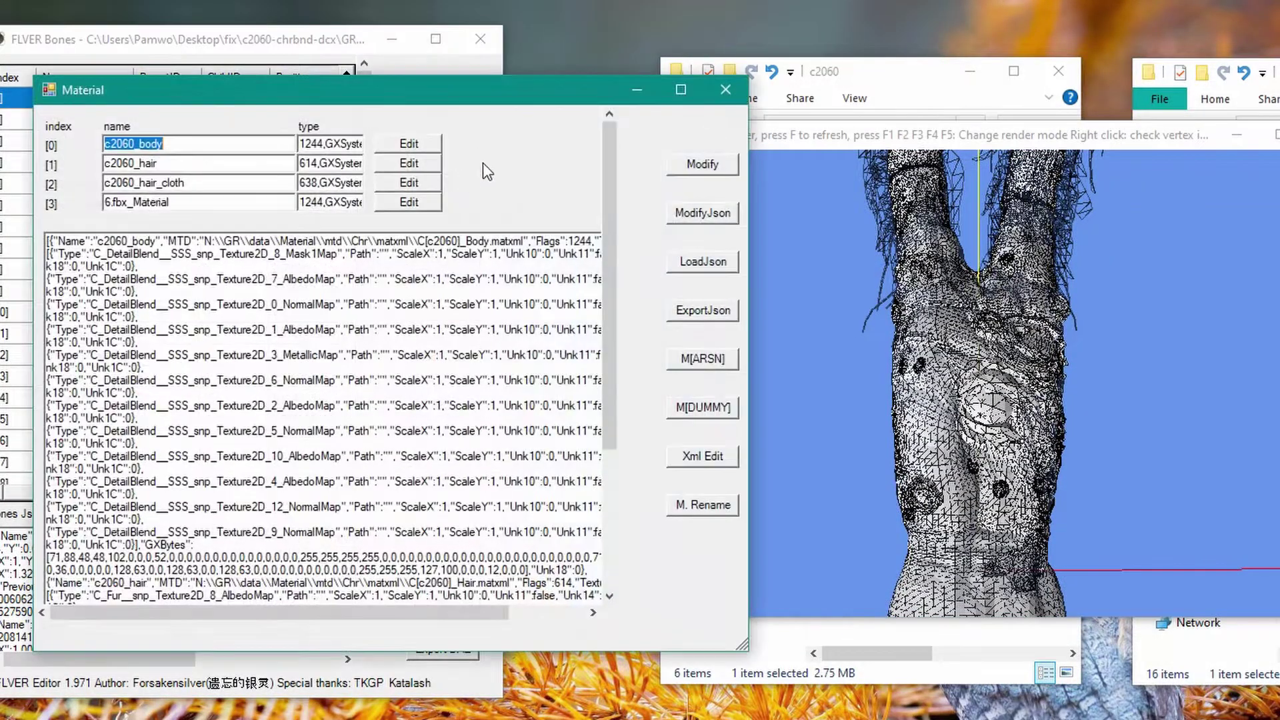
click(409, 202)
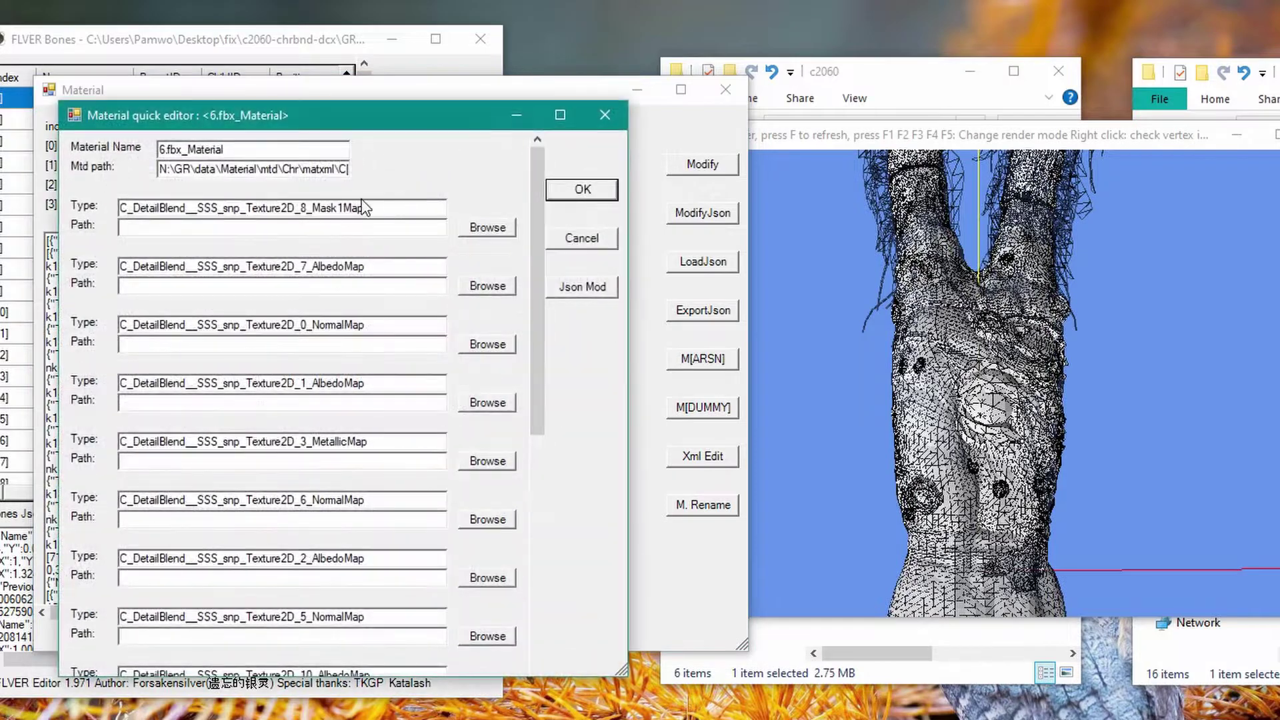
drag(345, 123, 320, 120)
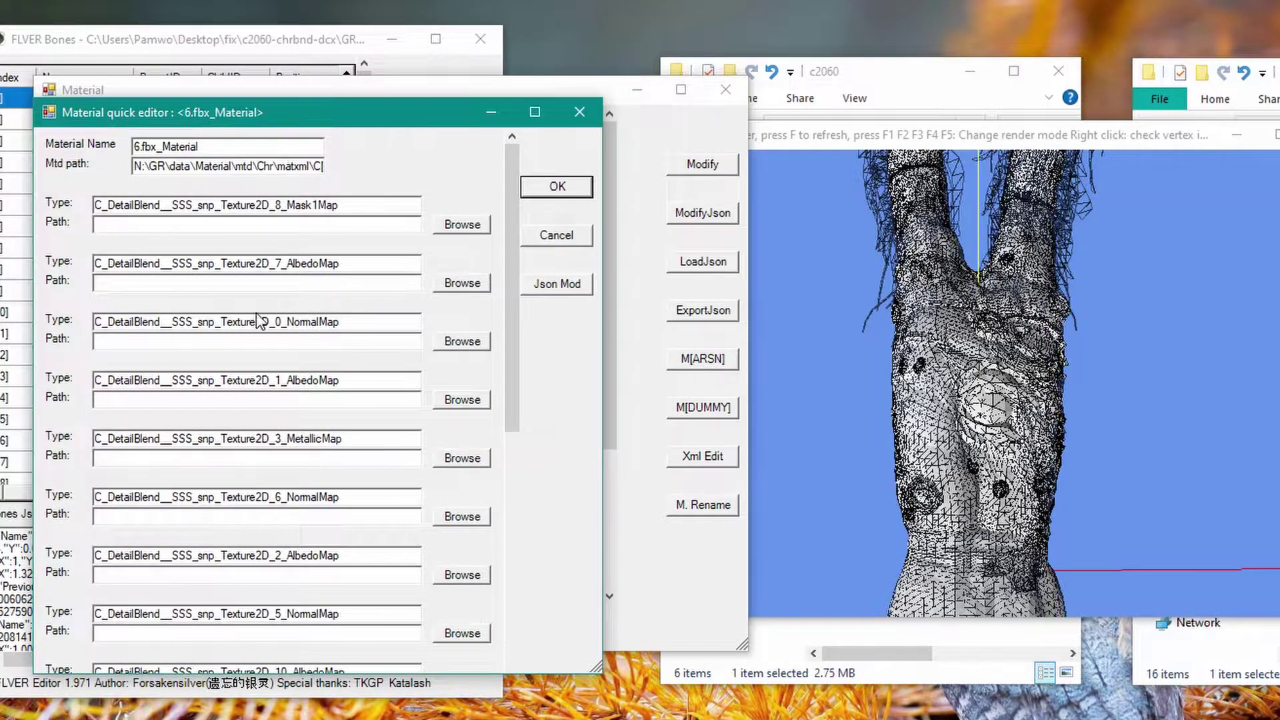
scroll(258, 321, down, 5)
scroll(258, 321, up, 5)
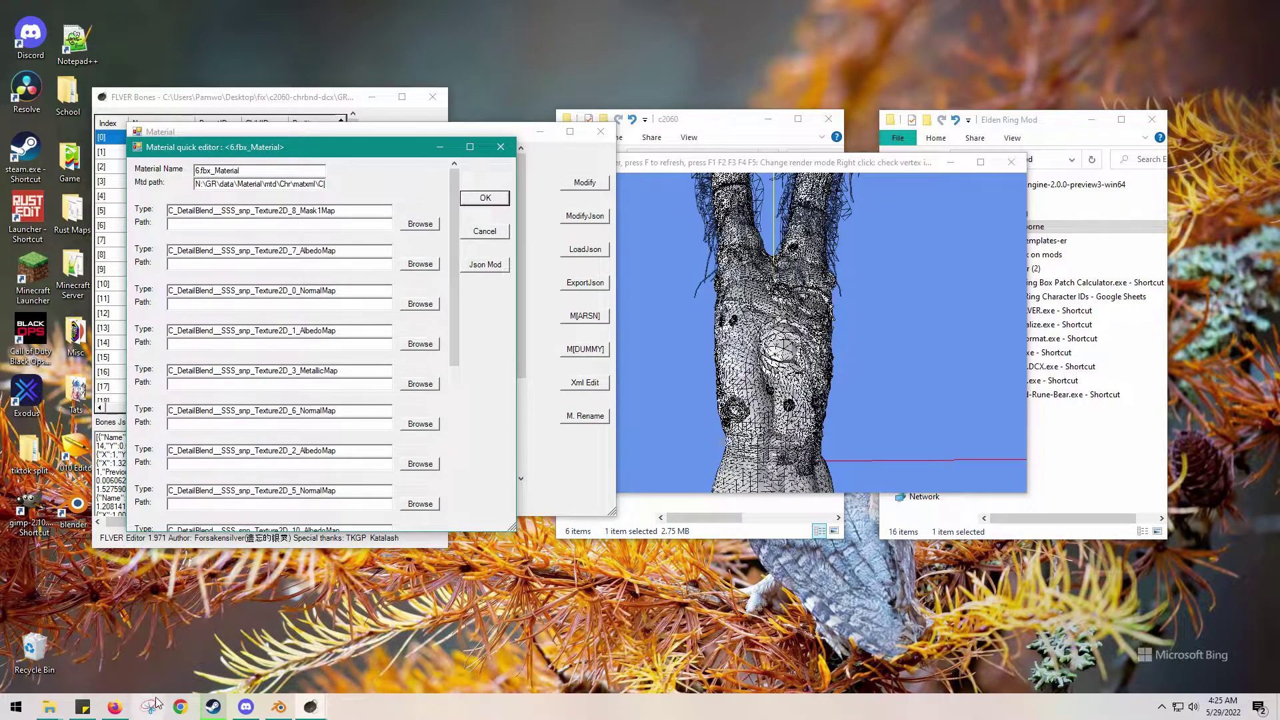
In Elden Ring Mod, go to zz work on mods > models > 2fingers > 2 and copy ER_Template(1).flver.
mouse_move(50, 707)
click(48, 675)
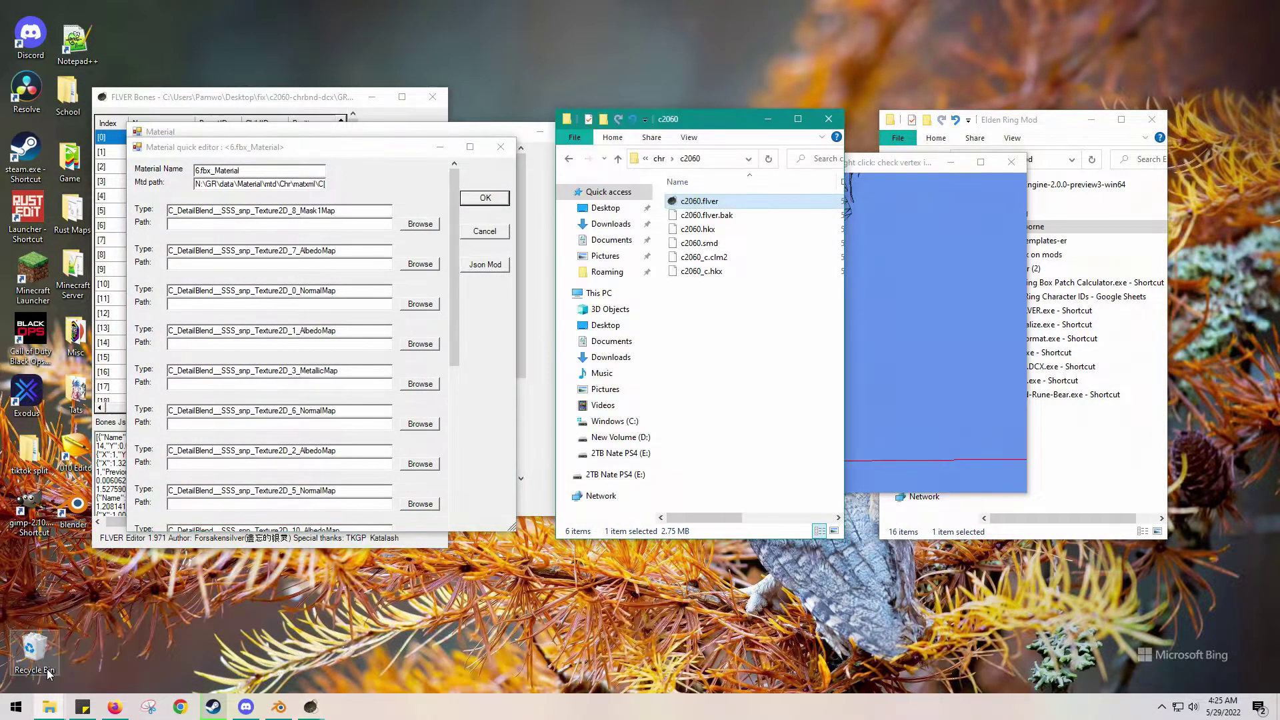
mouse_move(44, 708)
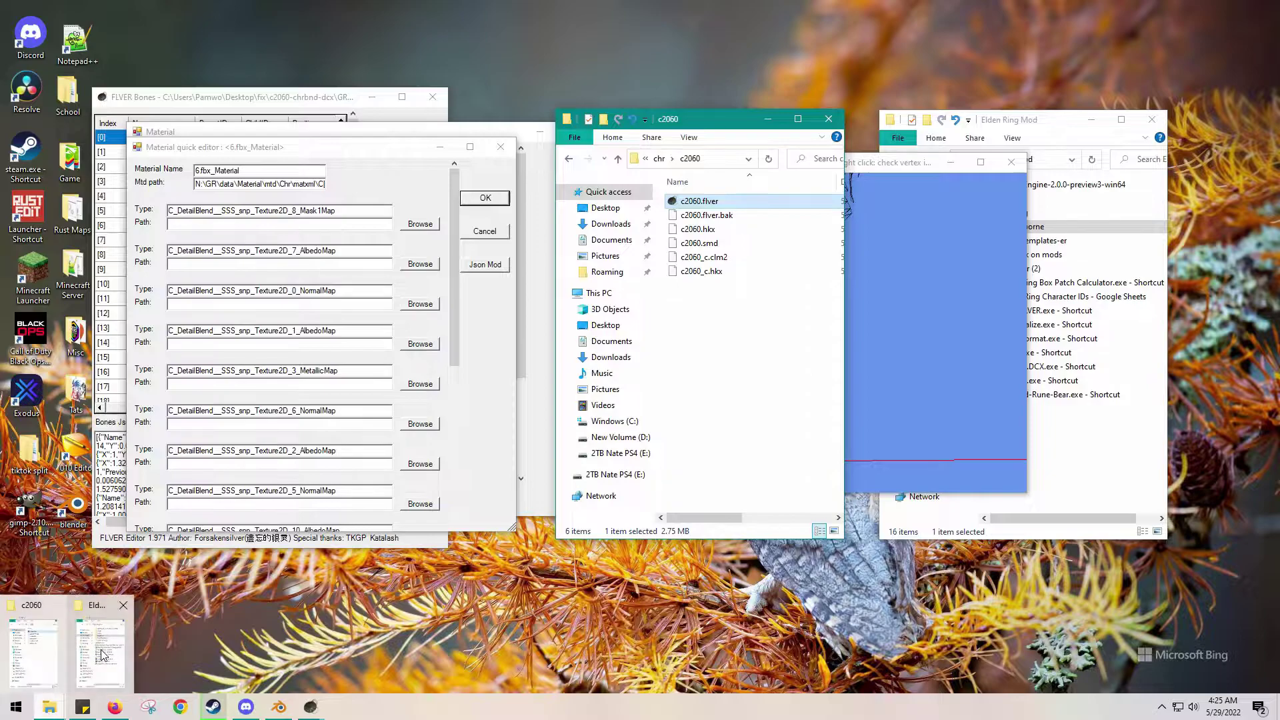
click(100, 643)
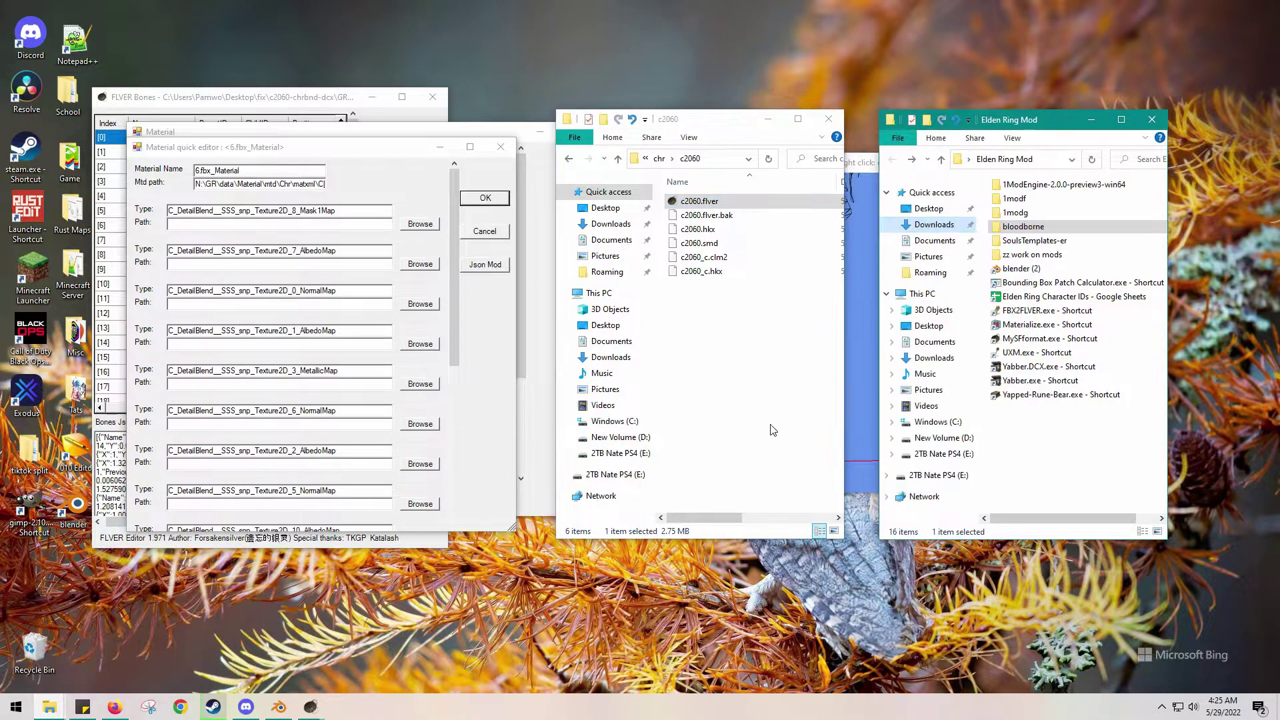
double_click(1053, 256)
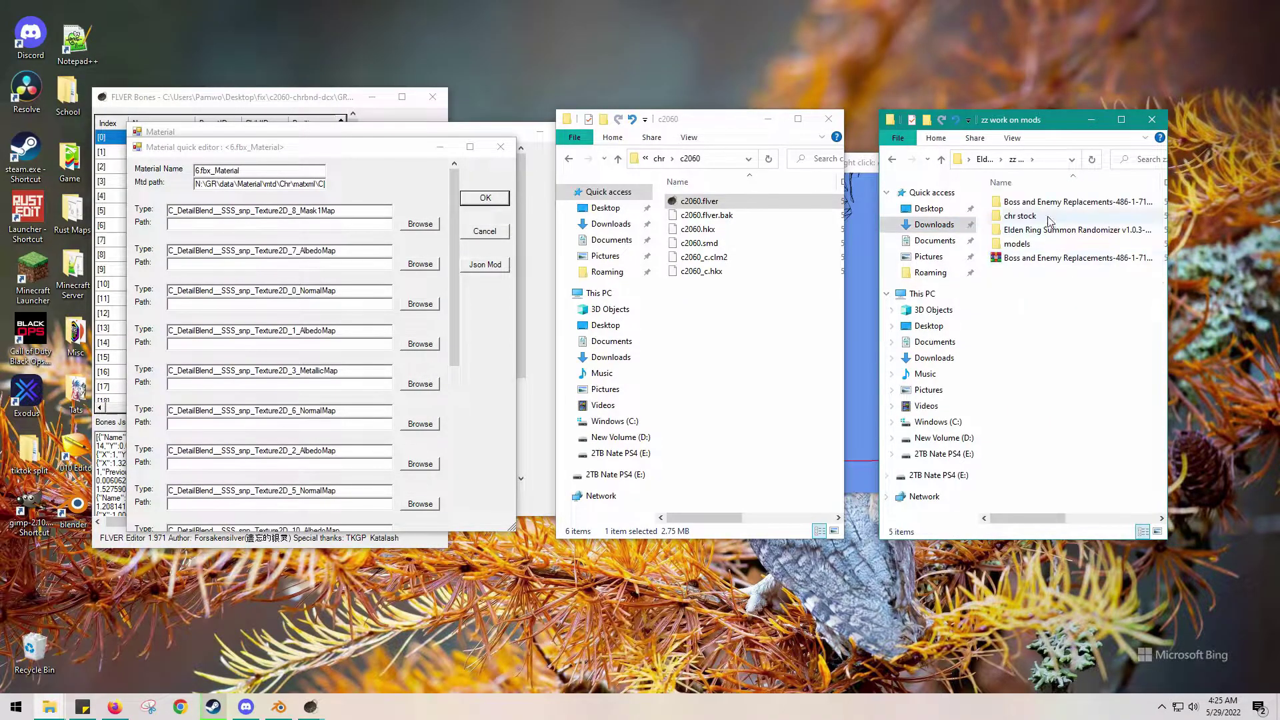
double_click(1039, 245)
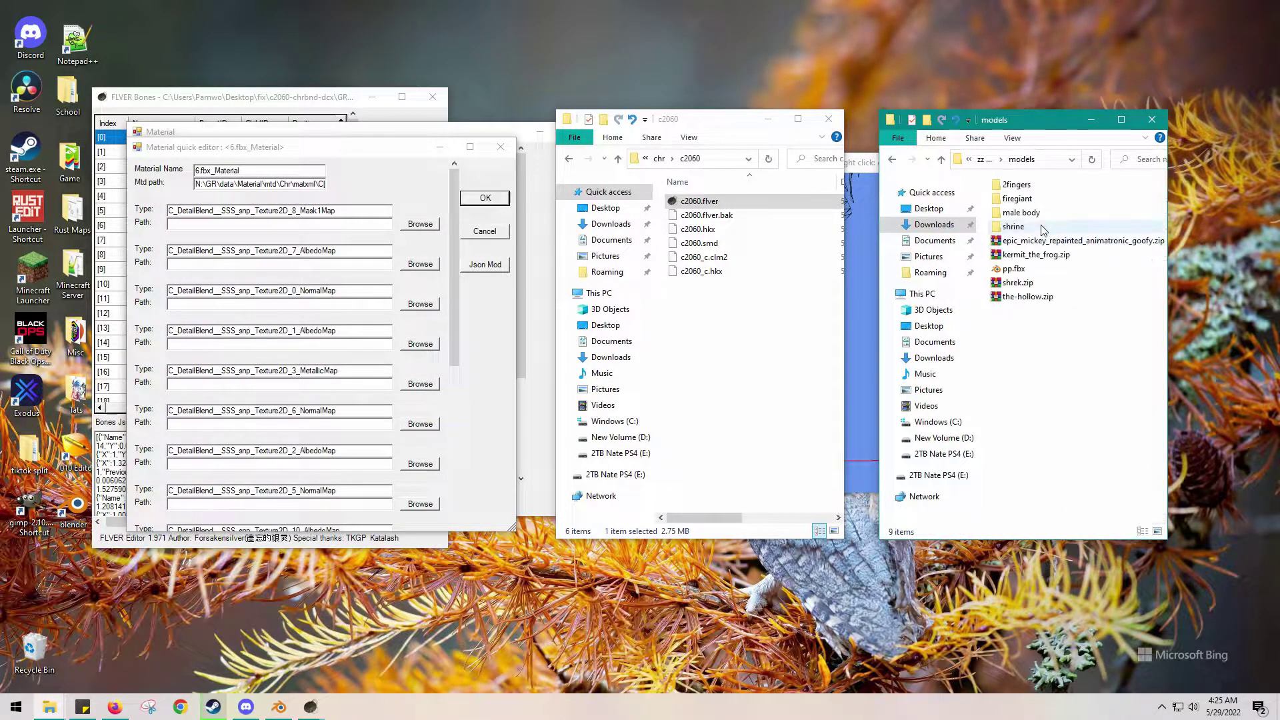
double_click(1044, 194)
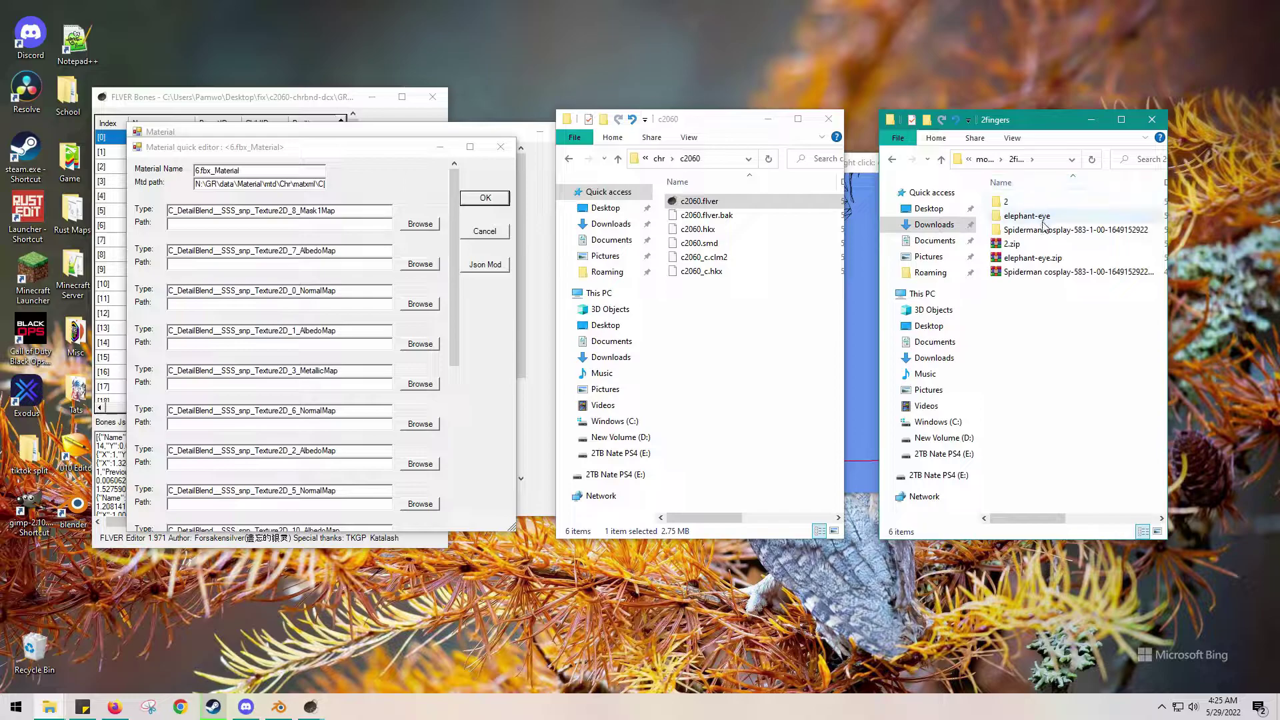
double_click(1036, 213)
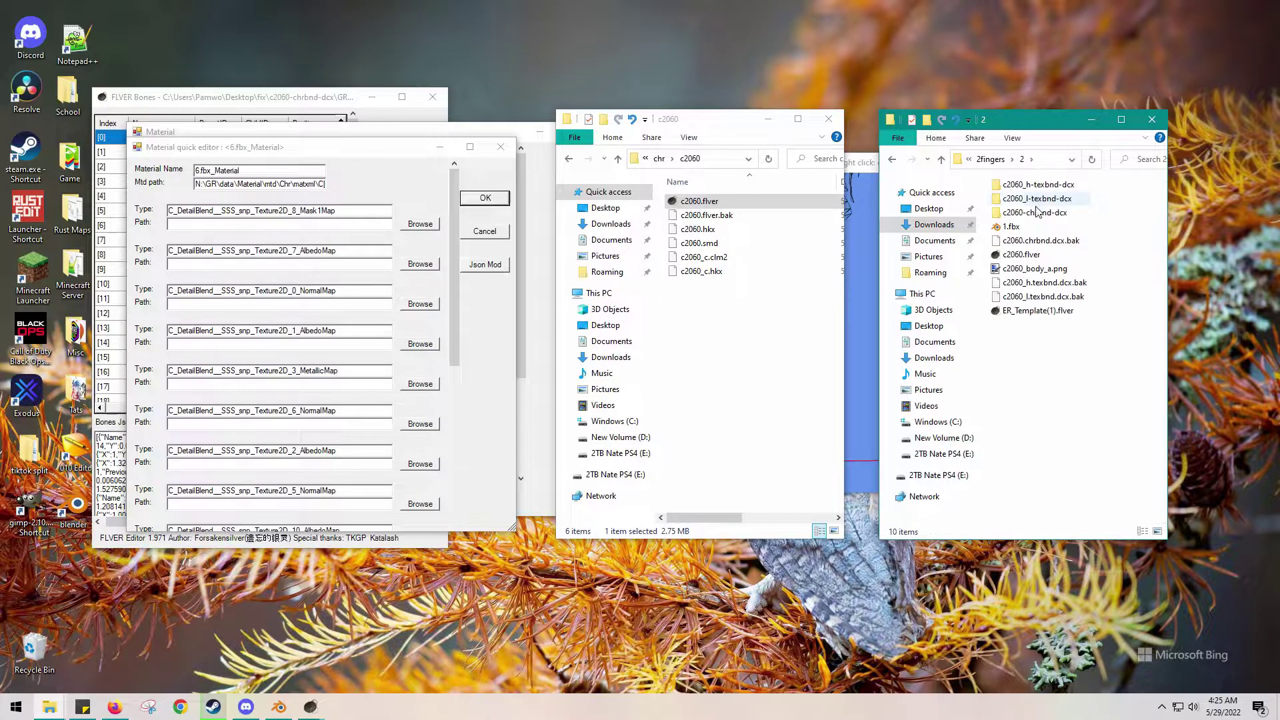
right_click(1044, 311)
click(1076, 573)
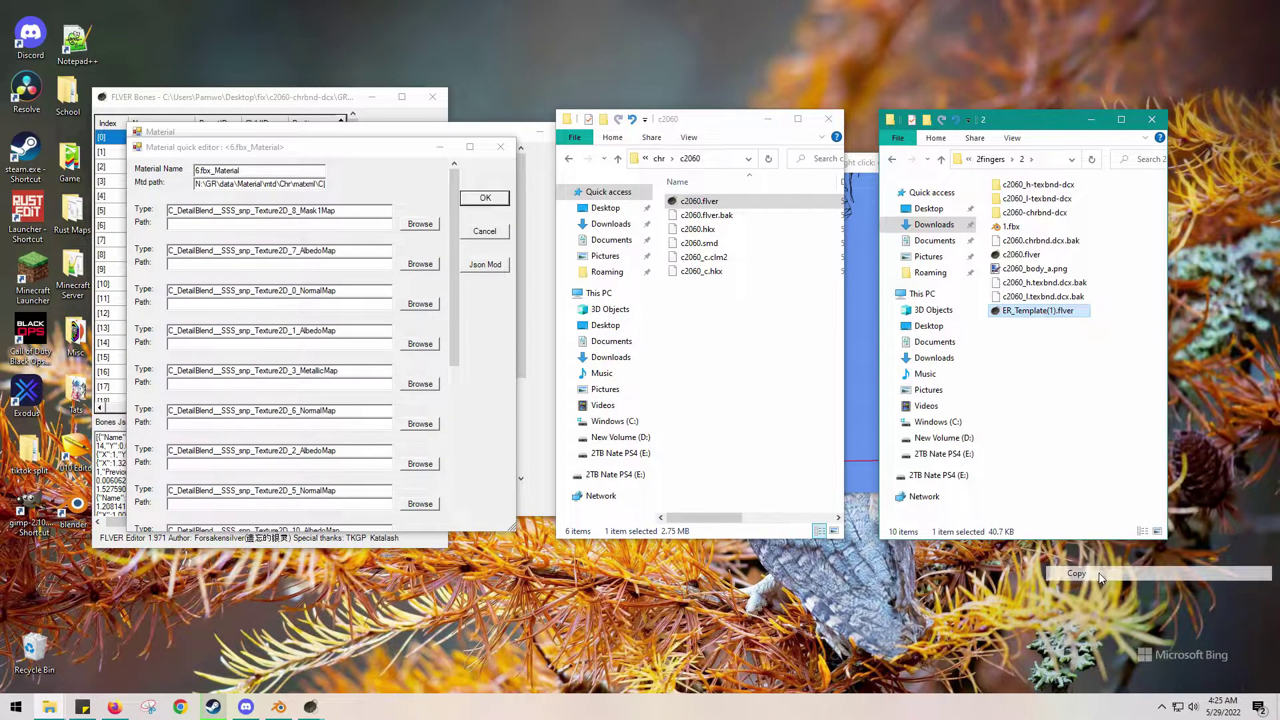
Paste ER_Template(1).flver into the fix folder and return the other window to Elden Ring Mod.
right_click(755, 316)
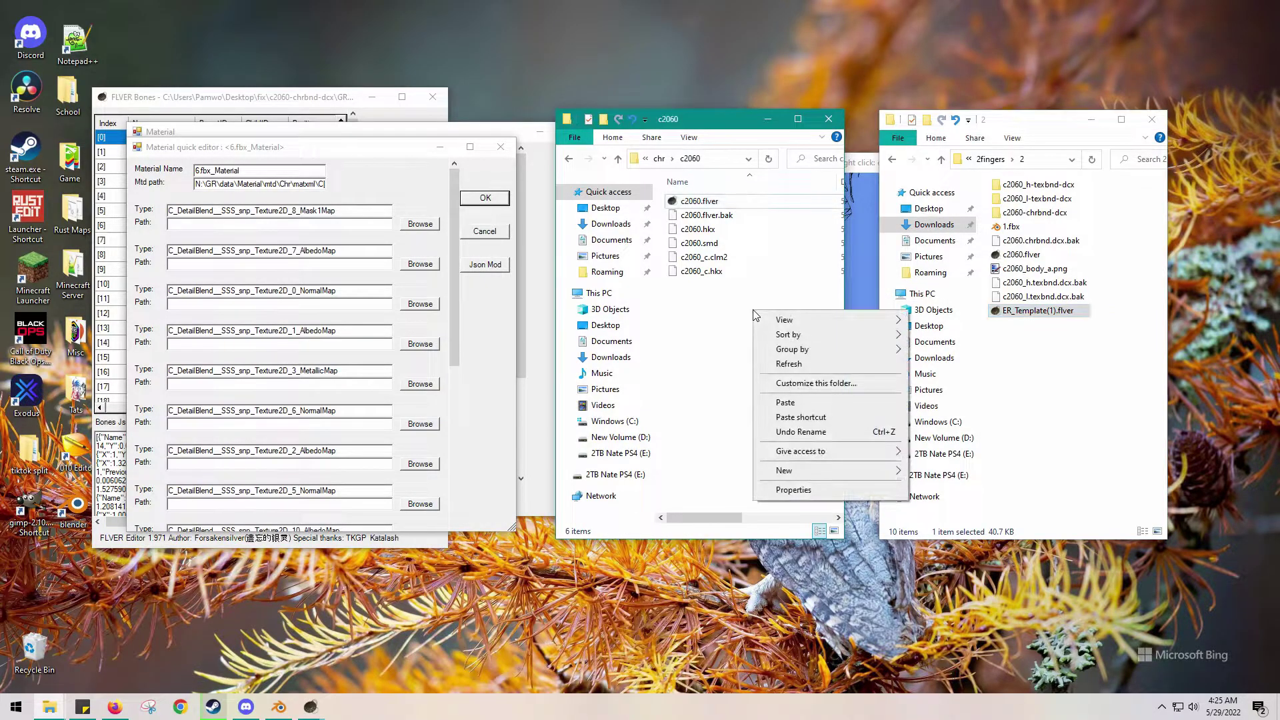
click(1085, 414)
click(569, 159)
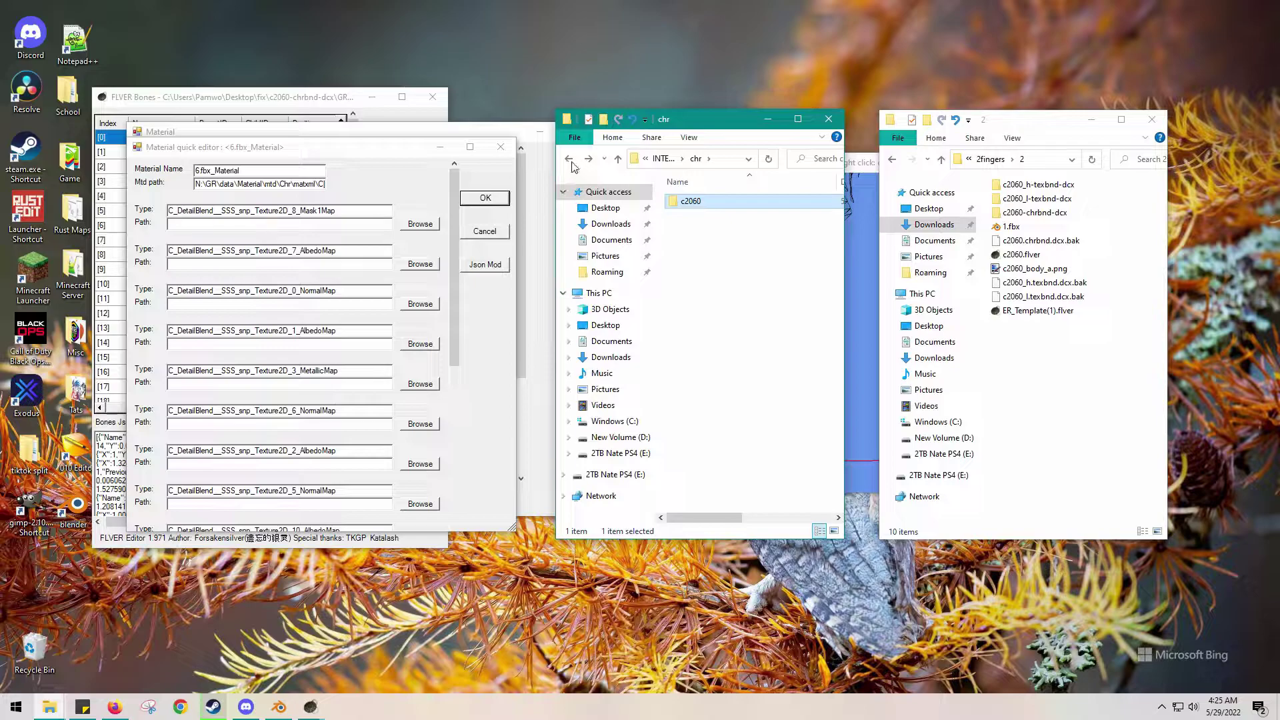
click(570, 160)
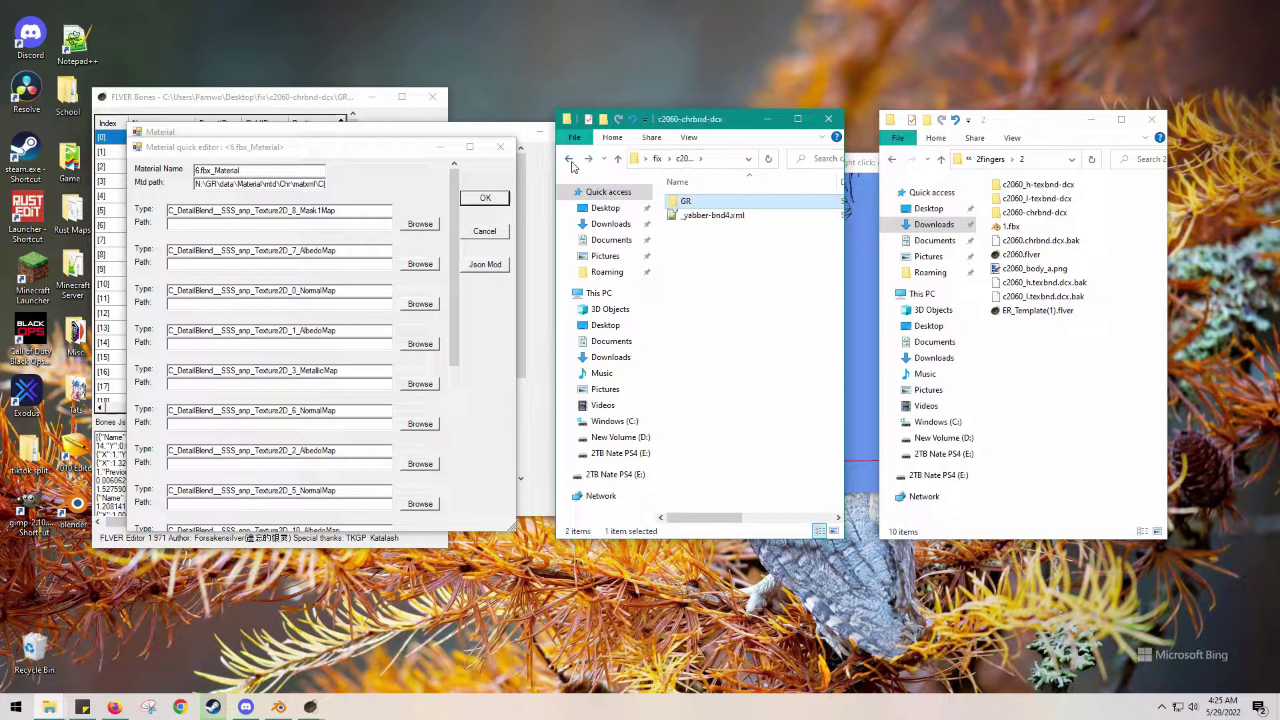
click(571, 162)
right_click(718, 360)
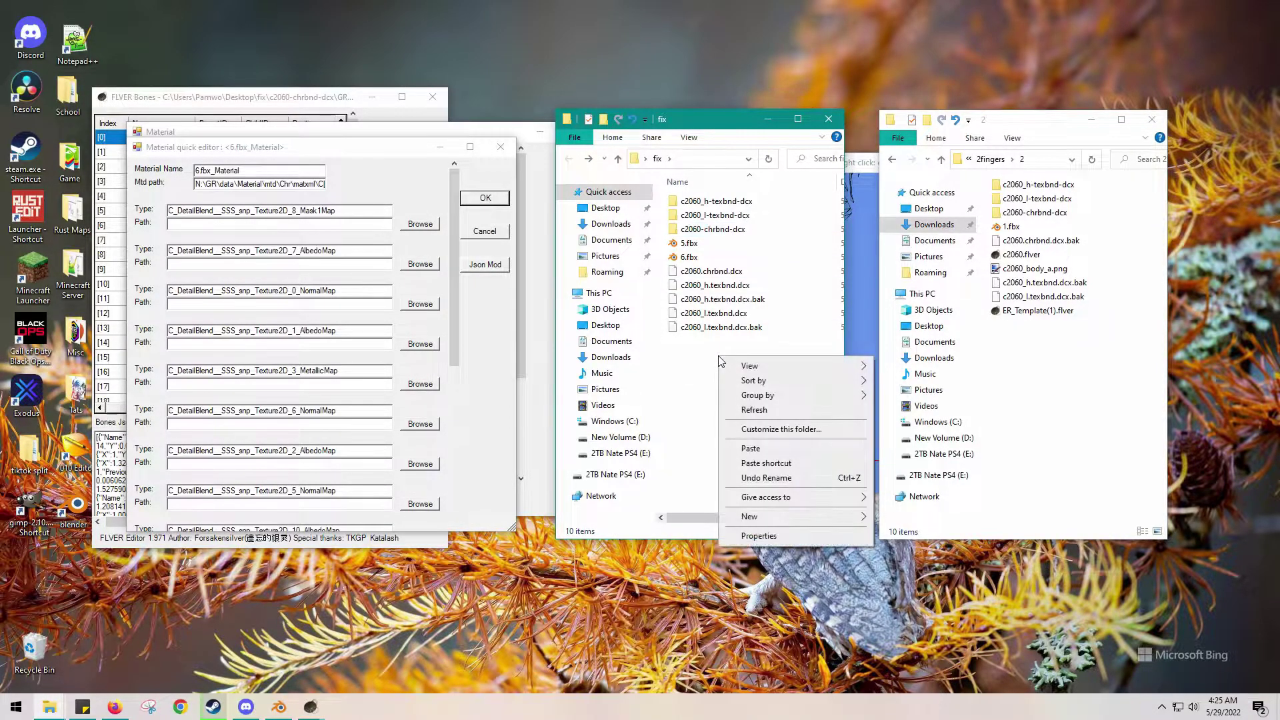
click(751, 448)
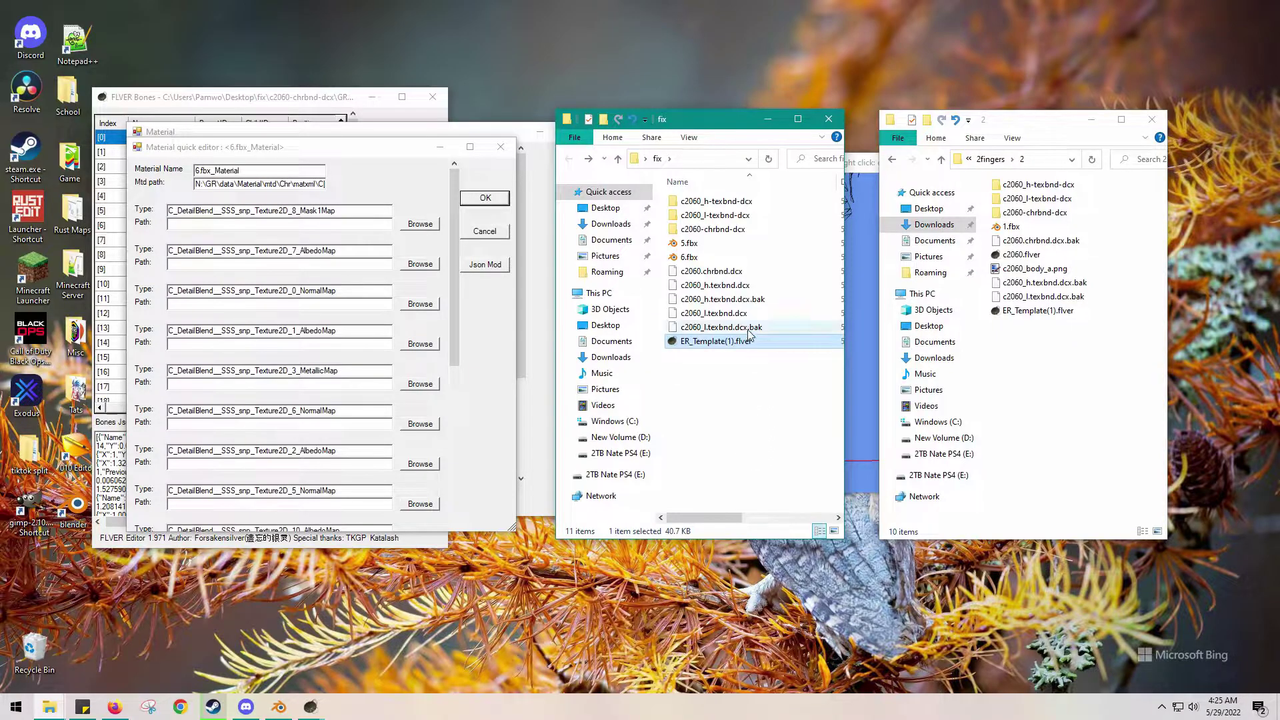
click(892, 160)
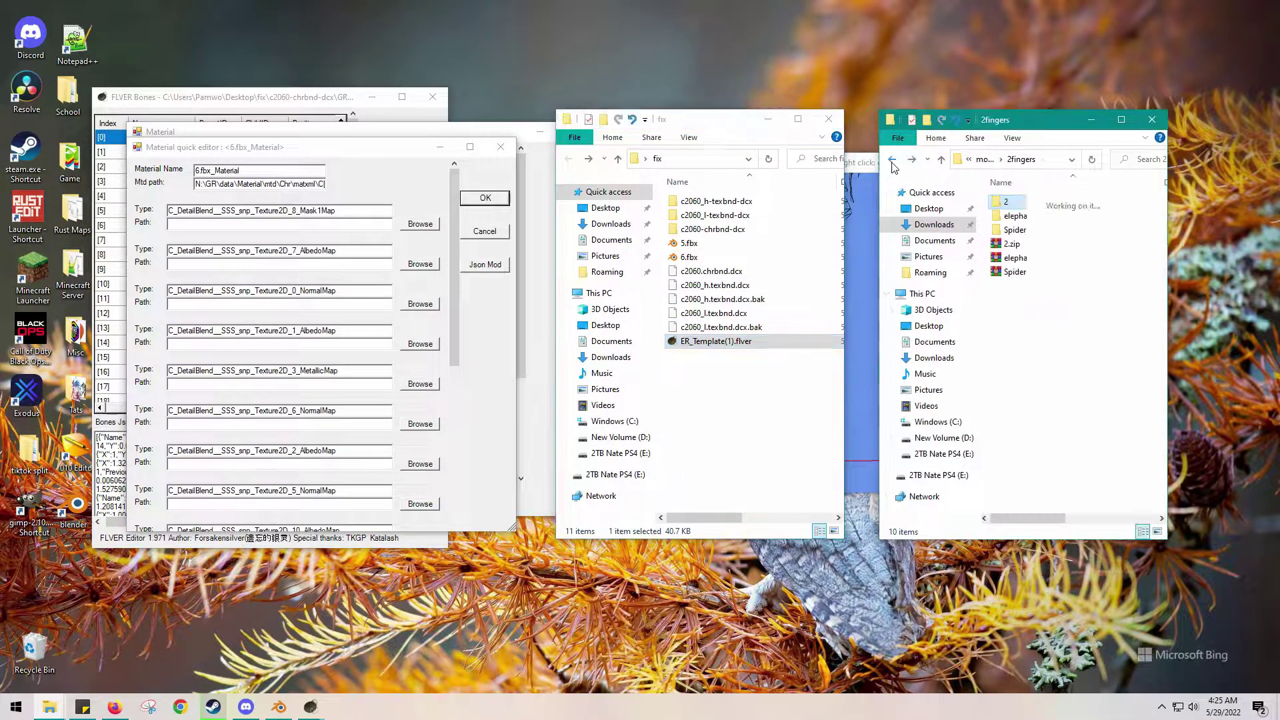
click(892, 160)
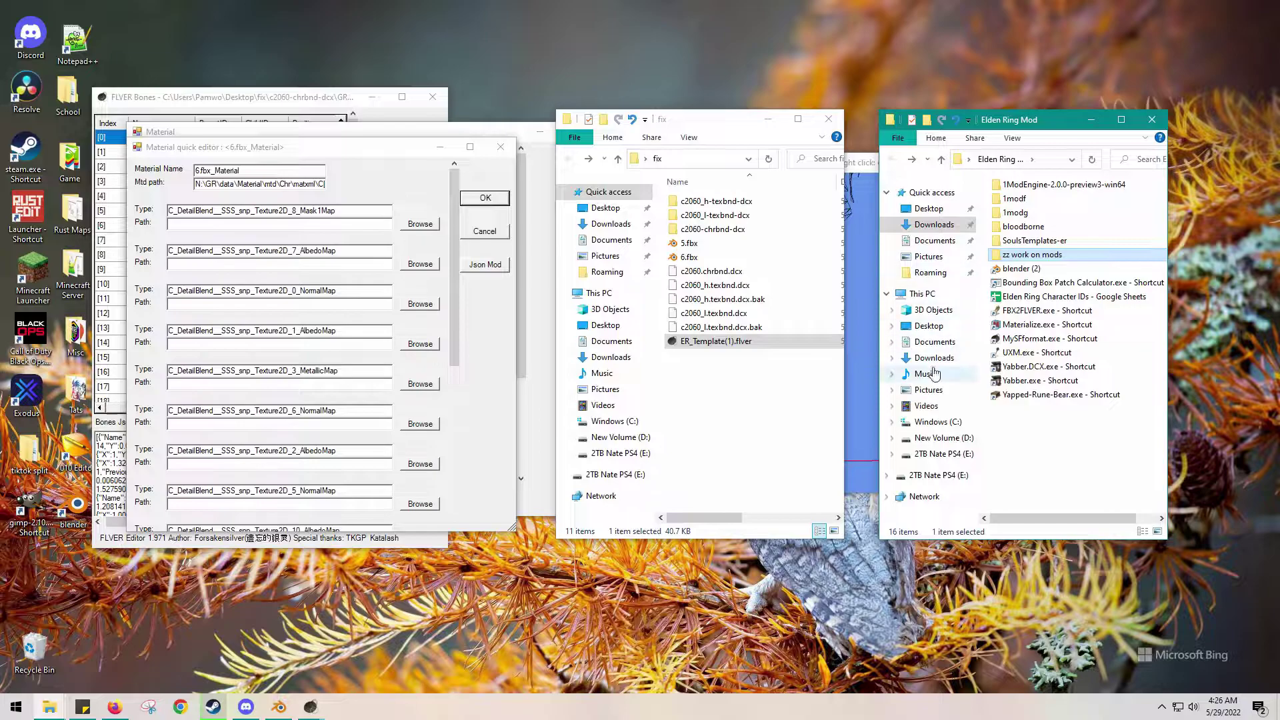
Open ER_Template(1).flver from the fix folder in FLVER Editor and arrange its preview and bones windows.
click(715, 343)
double_click(715, 343)
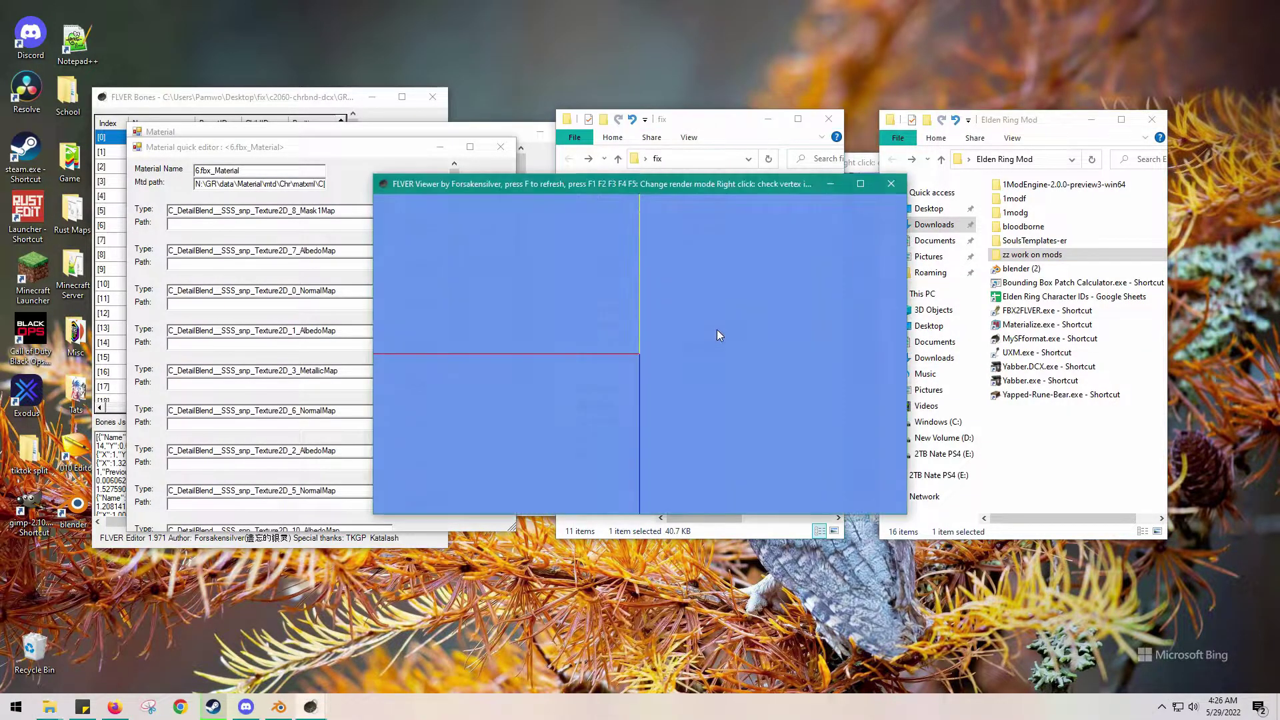
drag(606, 185, 989, 196)
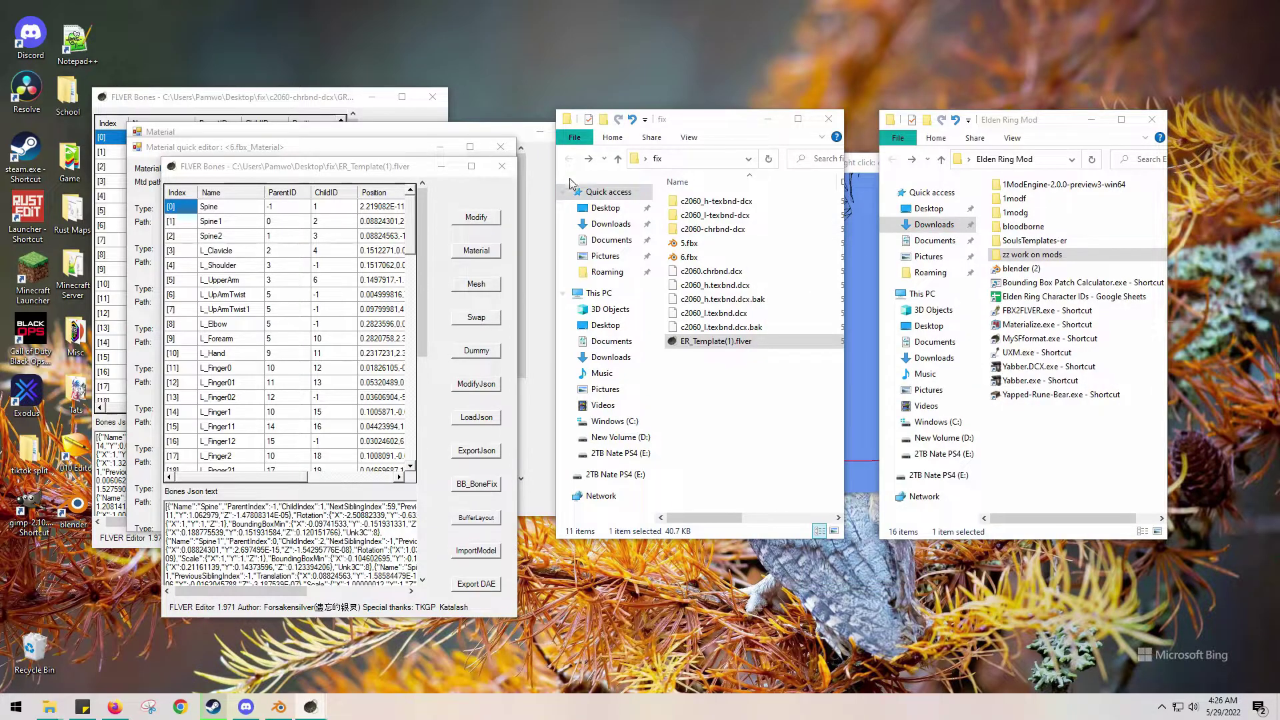
drag(357, 173, 1036, 162)
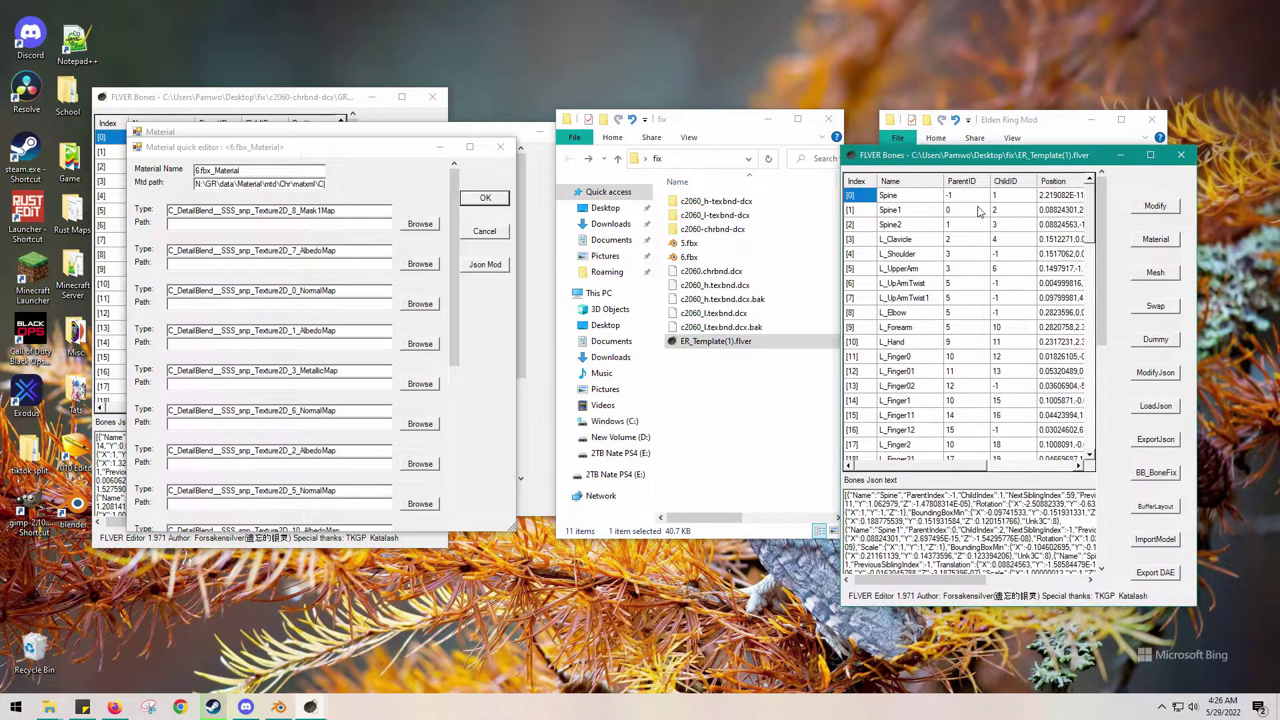
Show the template's material list with its single dummy material.
click(1157, 241)
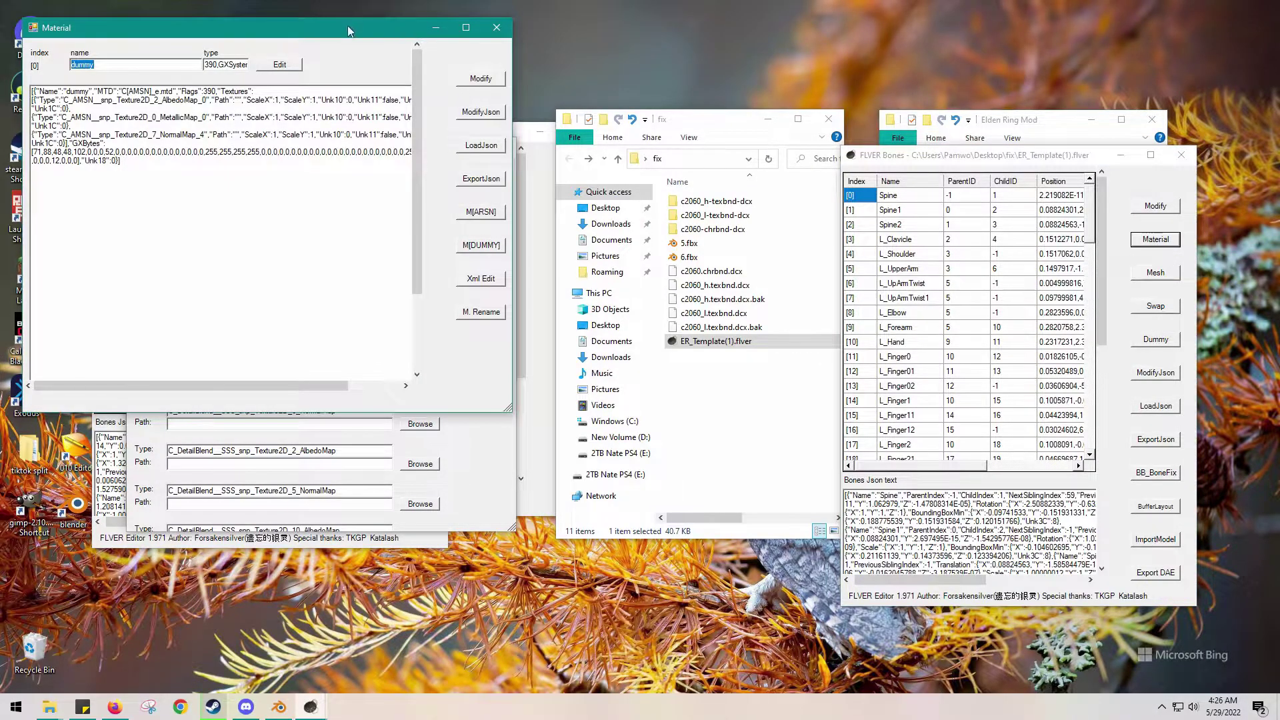
drag(348, 31, 1013, 158)
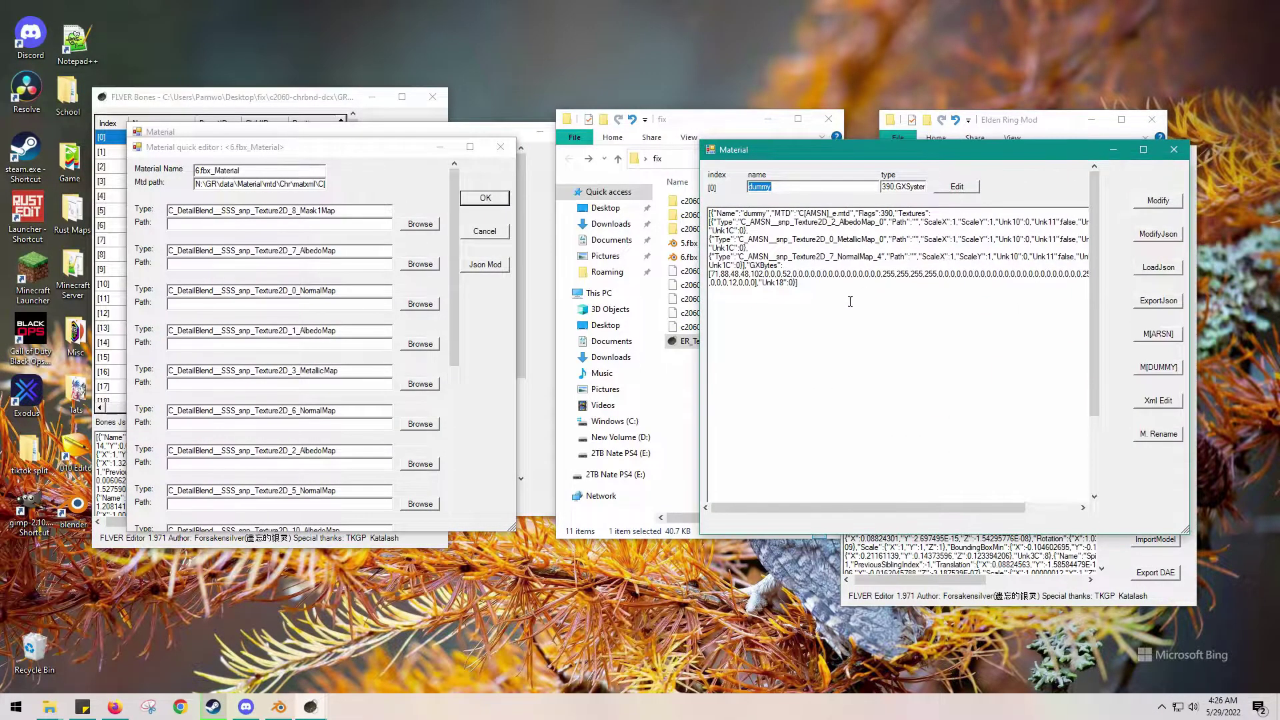
click(874, 299)
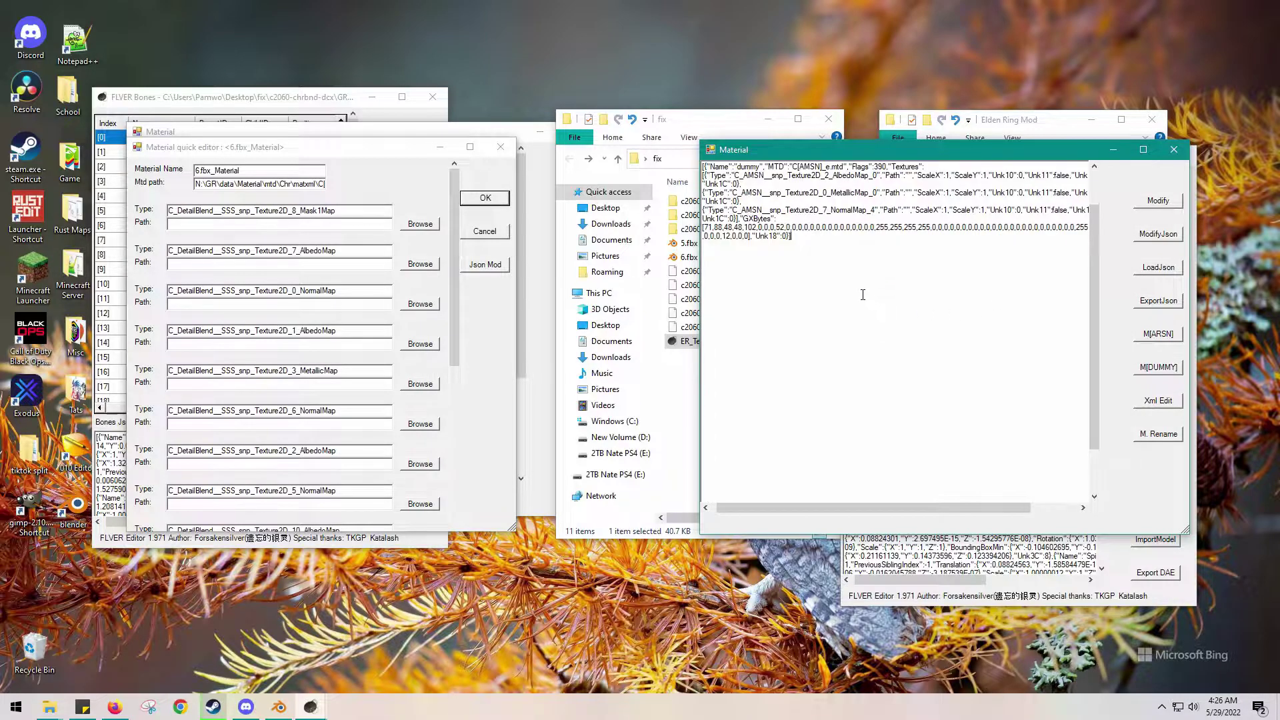
drag(1094, 313, 1094, 266)
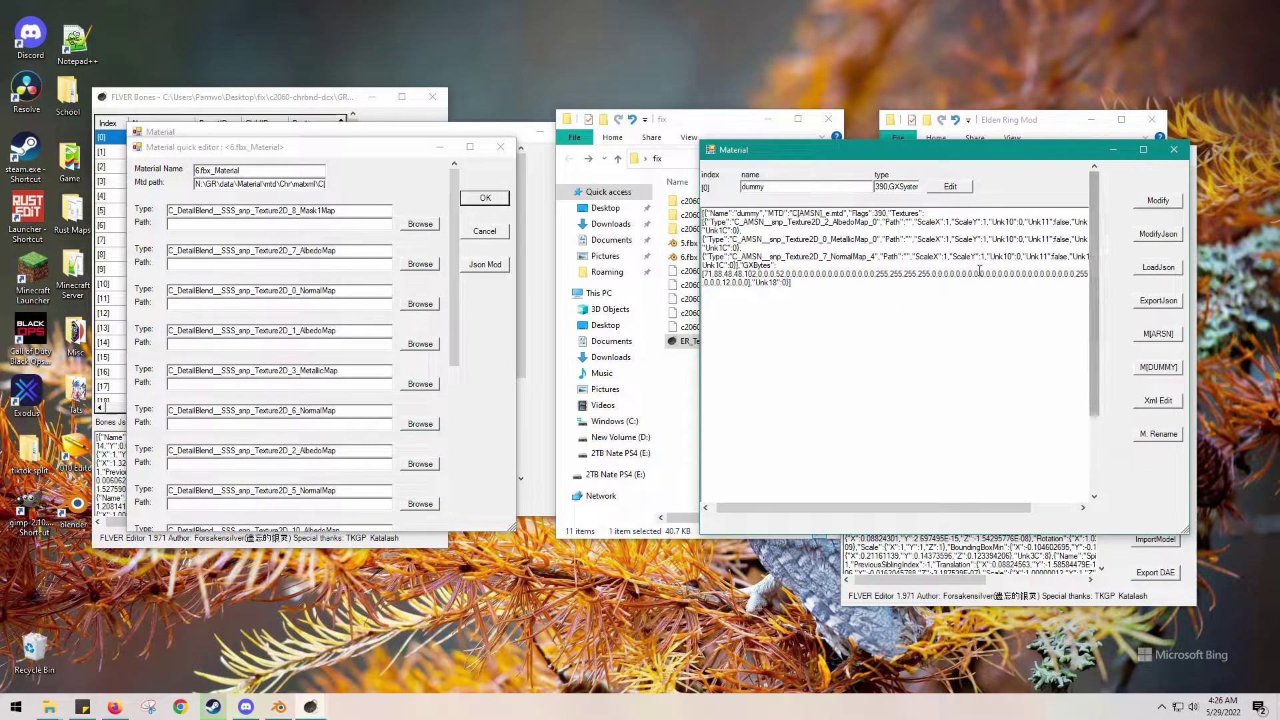
Open the dummy material editor and select its AMSN texture array and GXBytes JSON after "Textures":.
click(962, 190)
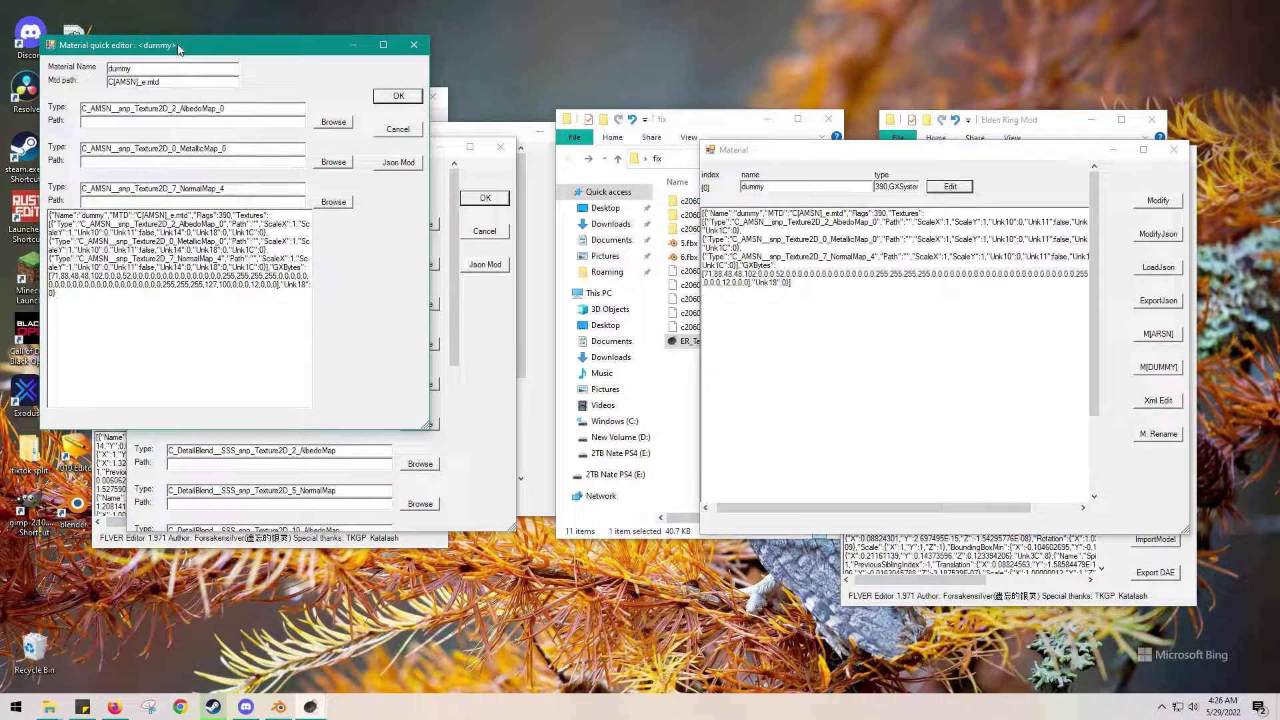
drag(179, 49, 797, 170)
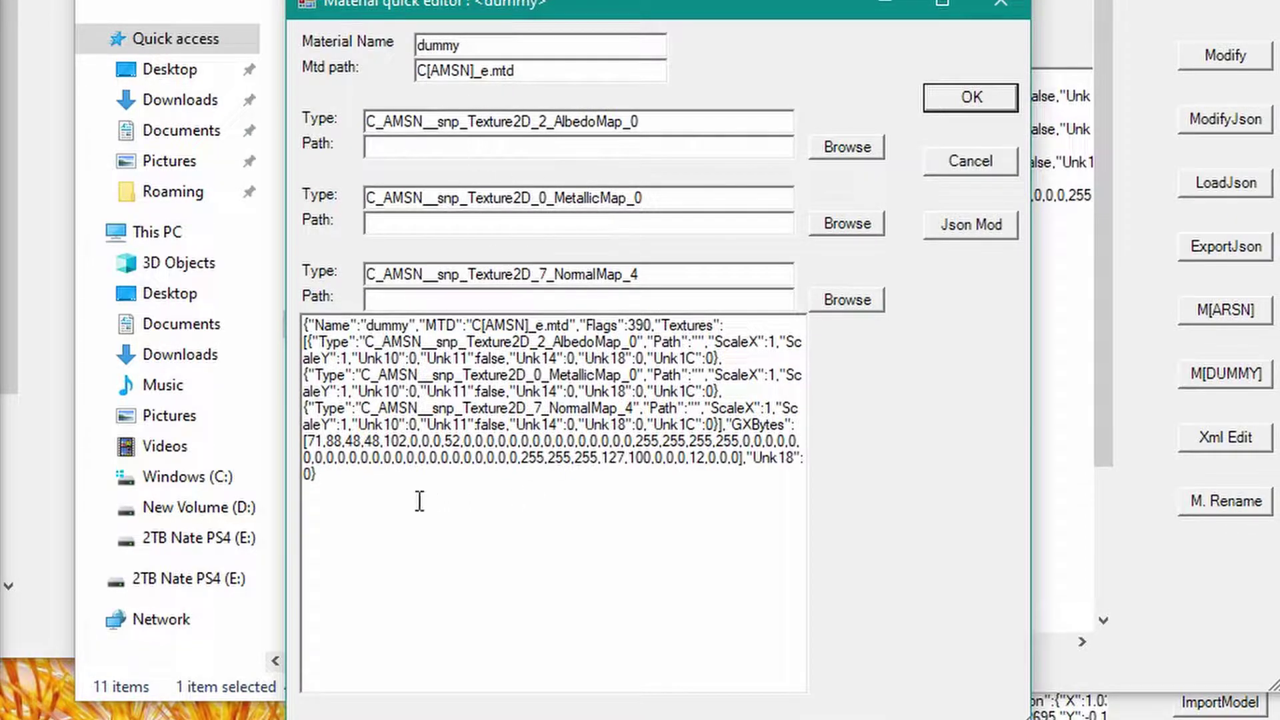
drag(360, 478, 282, 325)
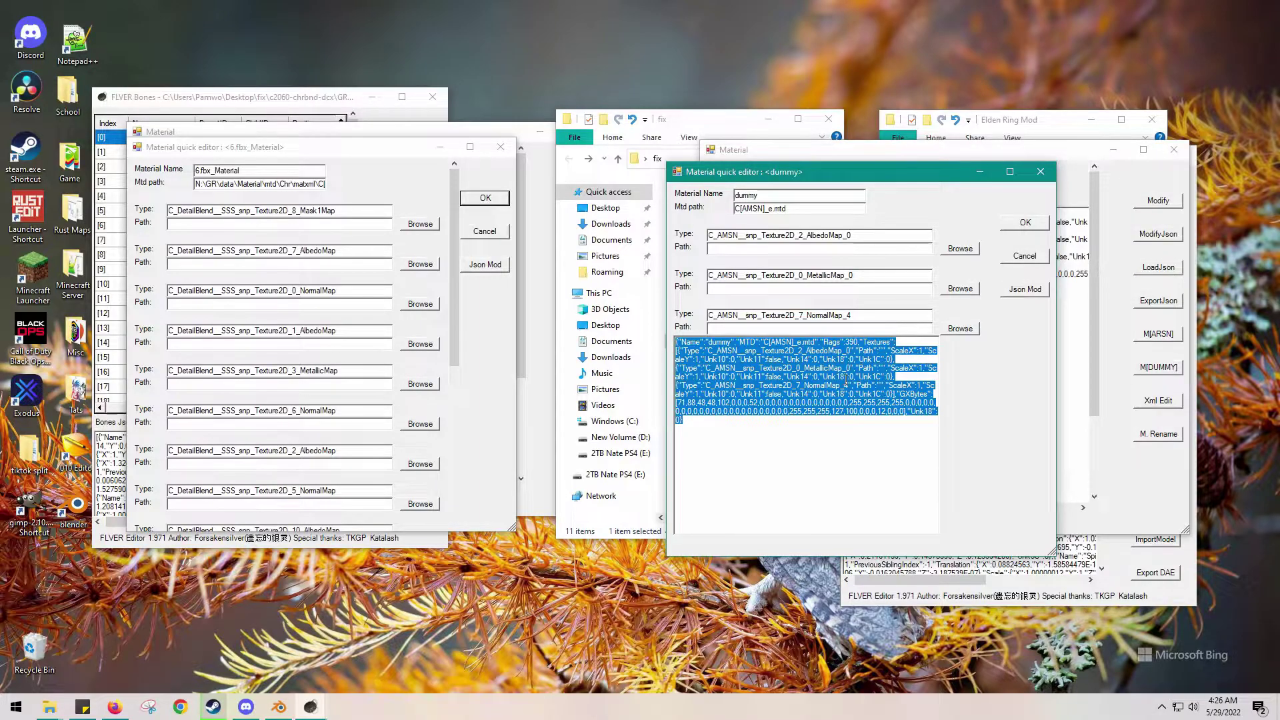
click(899, 340)
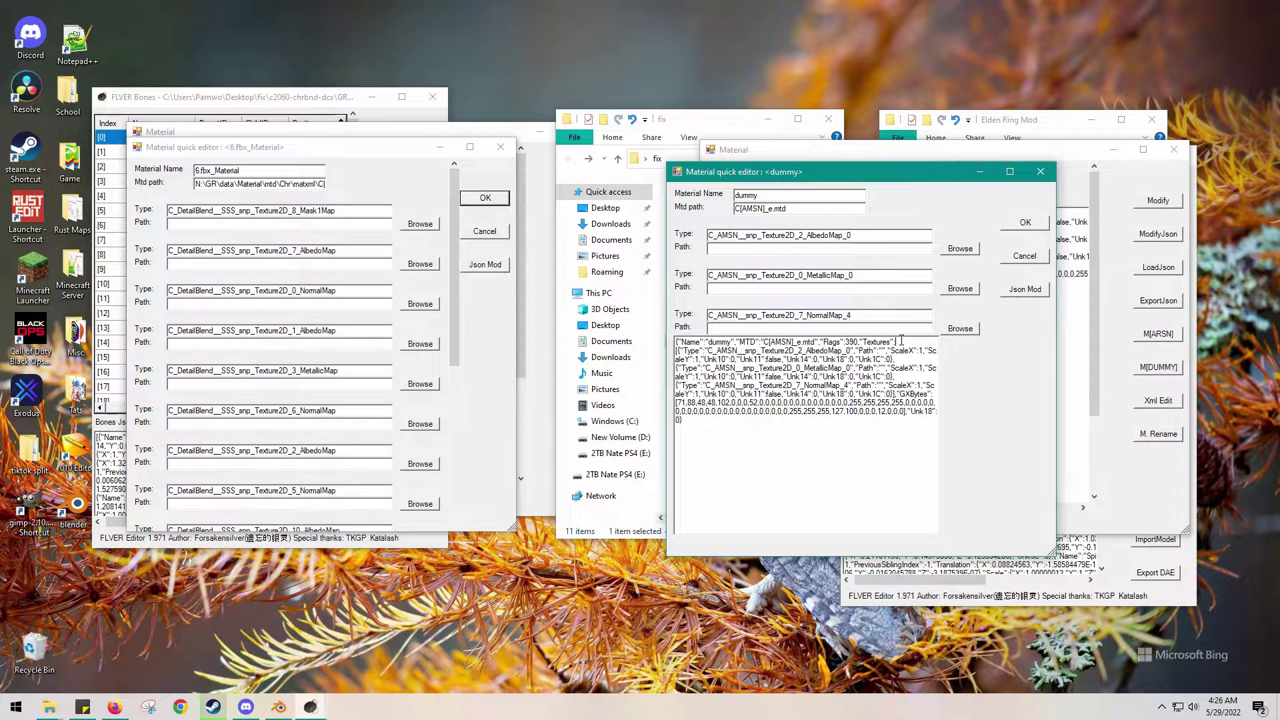
drag(903, 344, 914, 457)
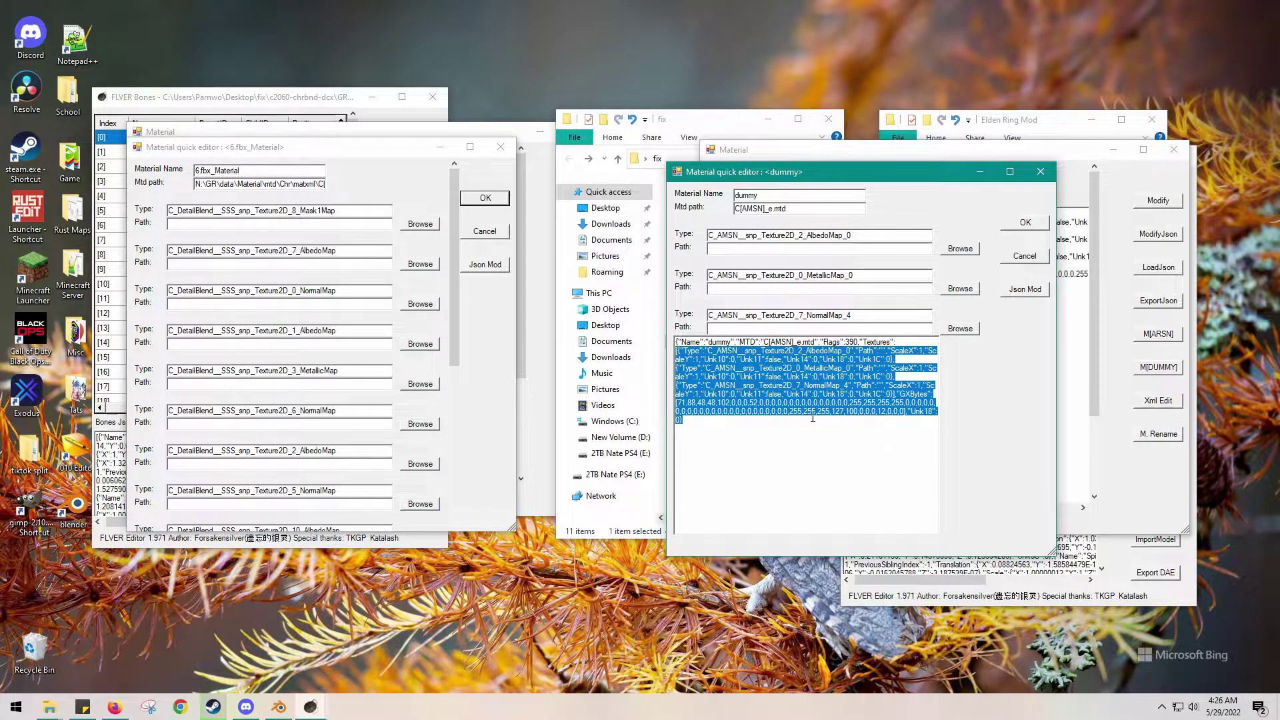
Replace everything after "Textures": in the 6.fbx_Material JSON with the copied dummy AMSN textures and GXBytes.
click(397, 151)
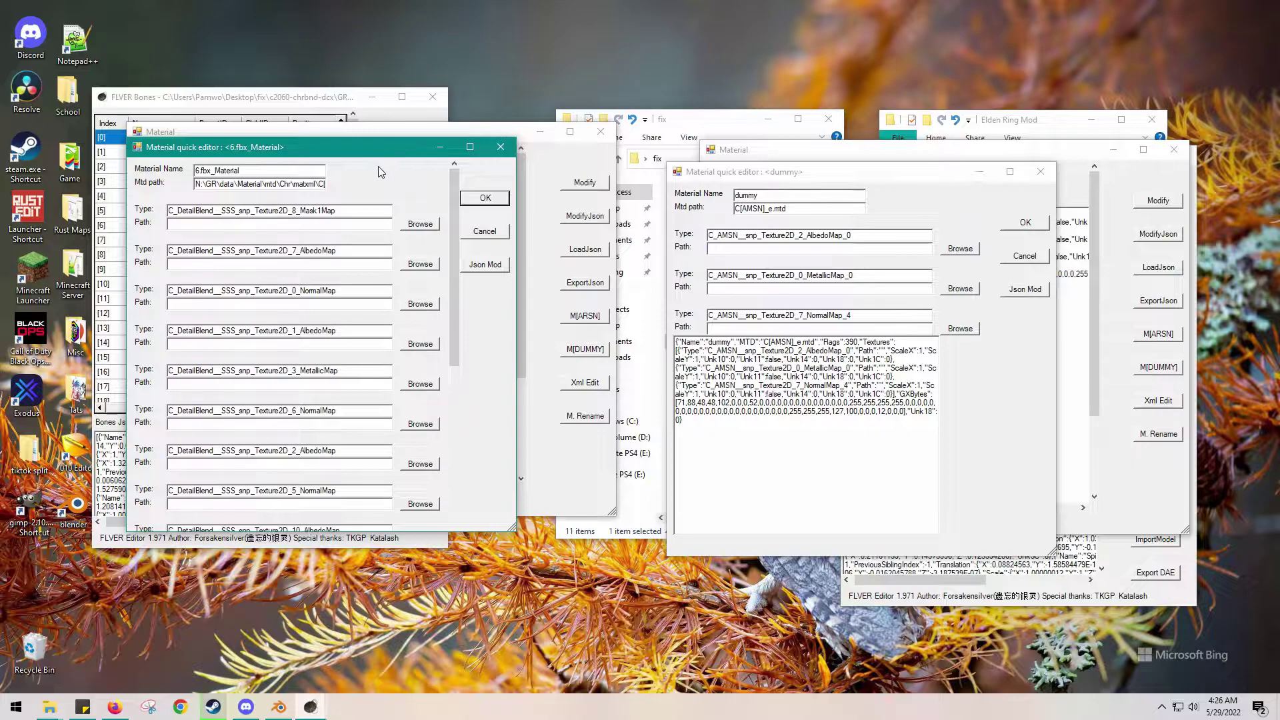
click(474, 264)
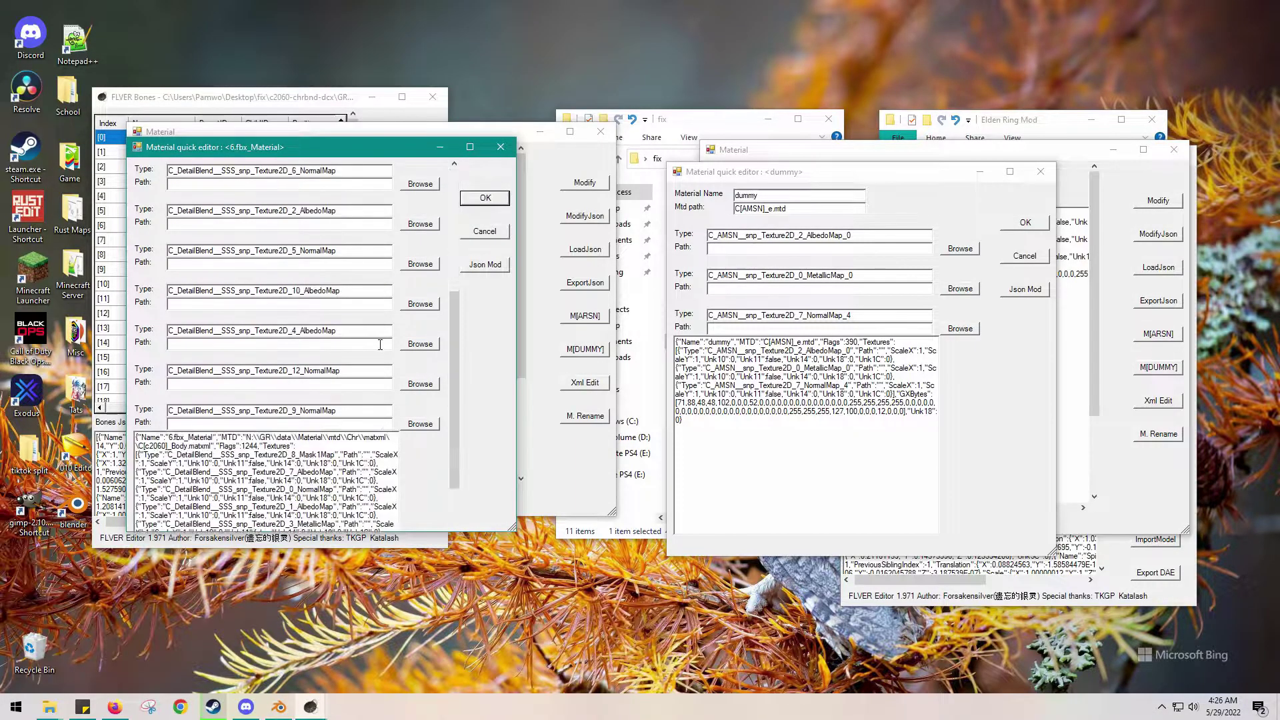
drag(288, 368, 288, 376)
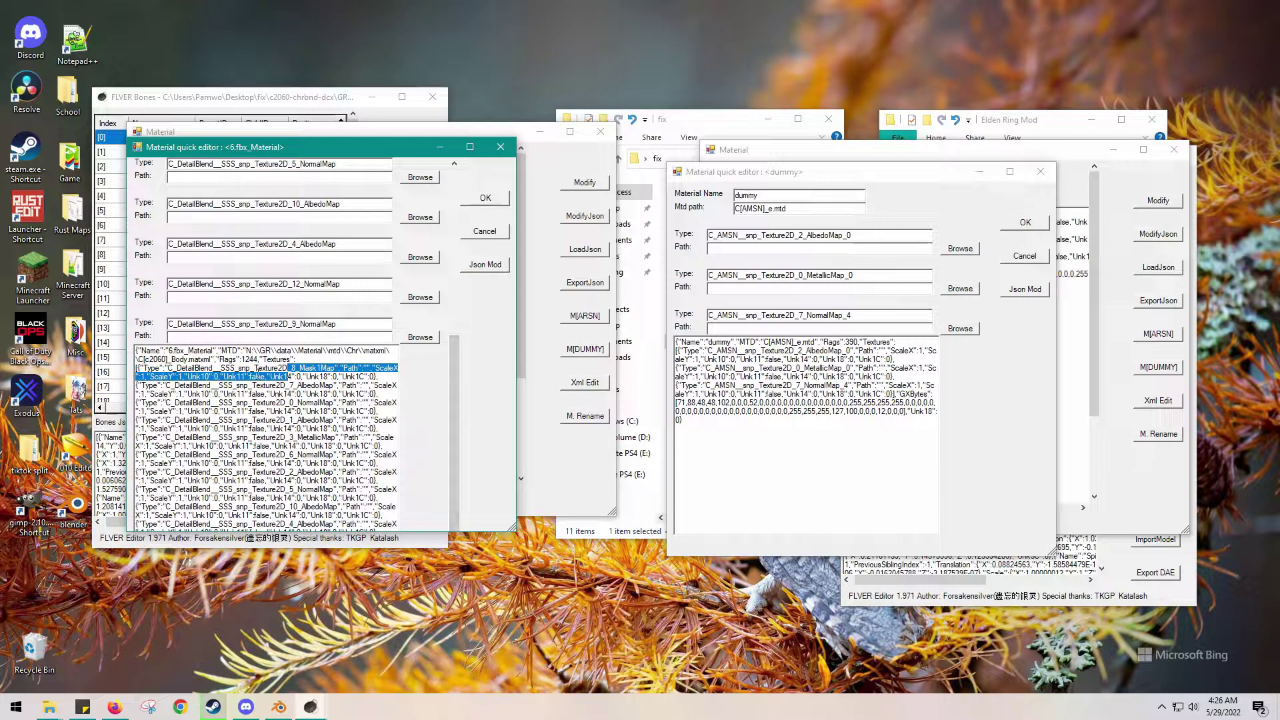
click(314, 354)
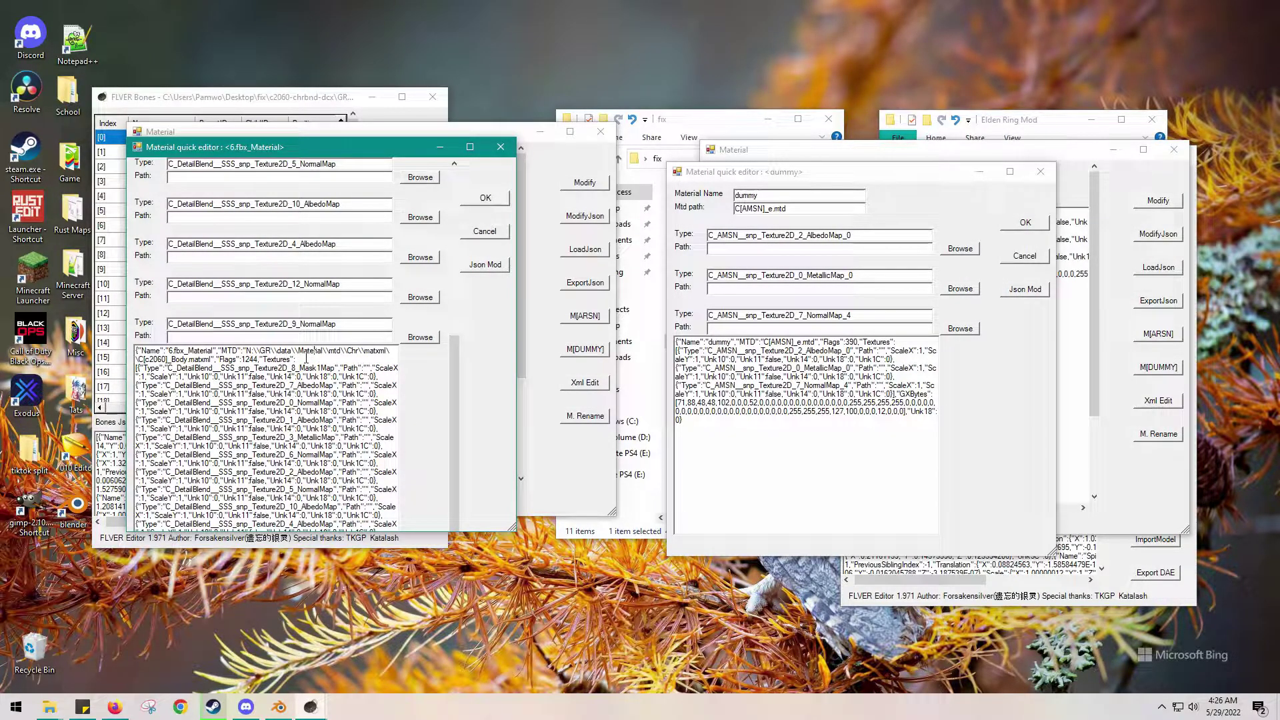
click(306, 358)
key(shift+Down)
key(shift+Down)
key(shift+Down)
key(shift+Down)
key(shift+Down)
key(shift+Down)
key(shift+Down)
key(shift+Down)
key(shift+Down)
key(shift+Down)
key(shift+Down)
key(shift+Down)
key(shift+Down)
key(shift+Down)
key(shift+Down)
key(shift+Down)
key(shift+Down)
key(shift+Down)
key(shift+Down)
key(shift+Down)
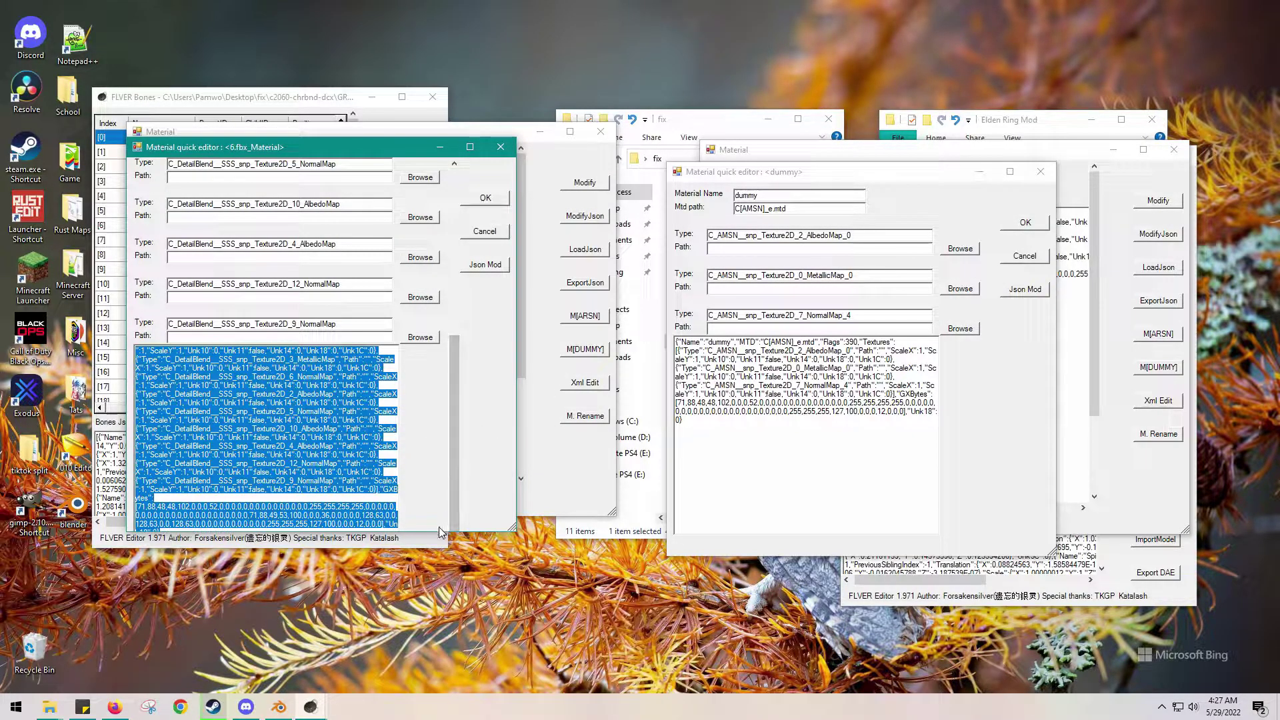
scroll(458, 450, down, 1)
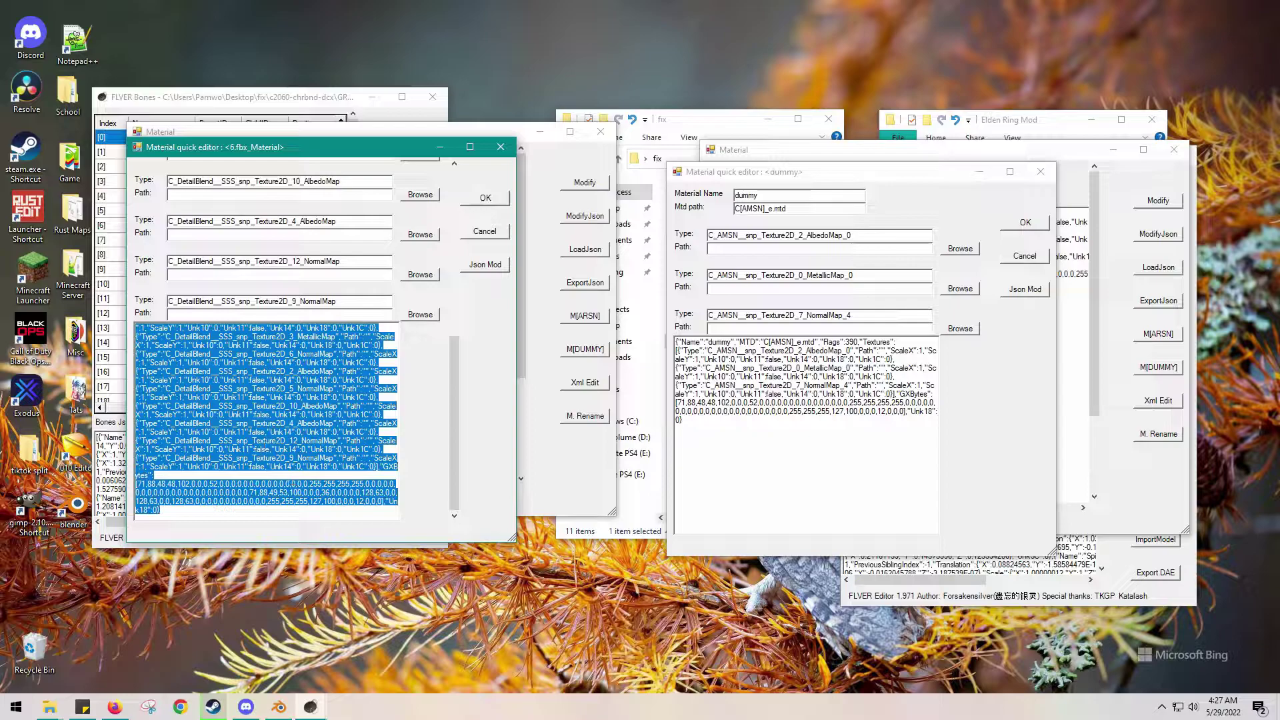
key(BackSpace)
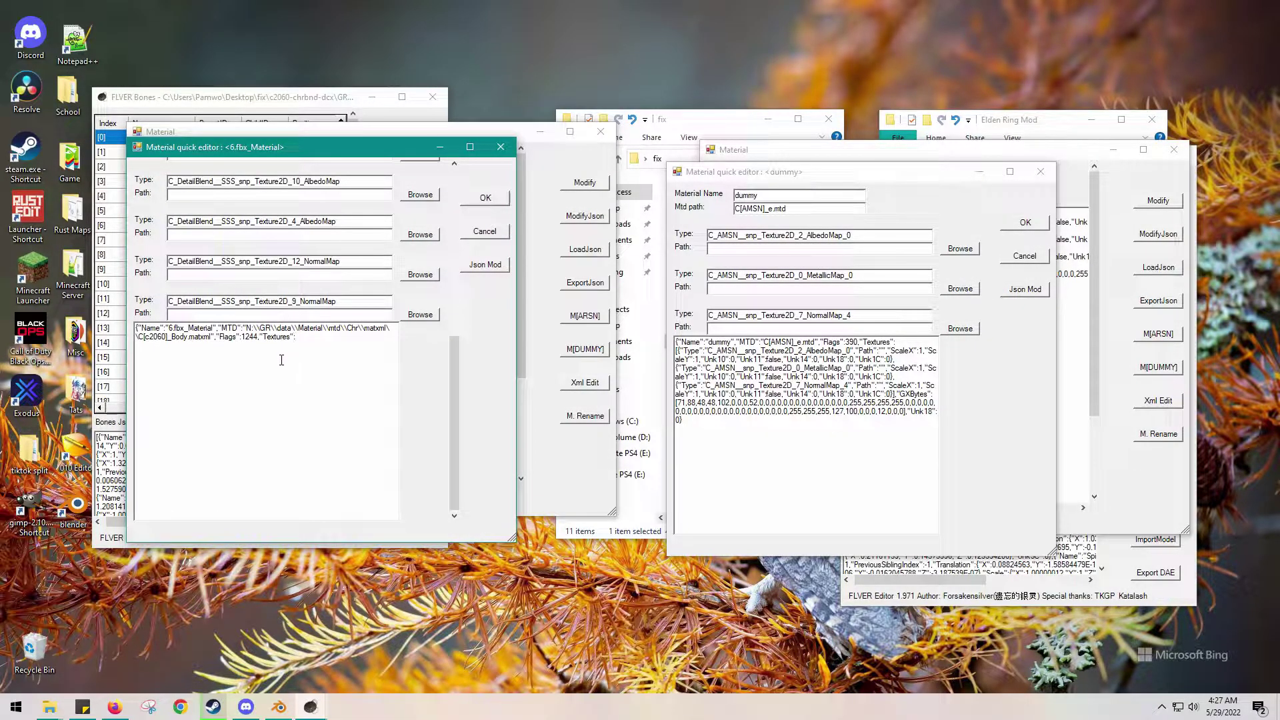
key(ctrl+v)
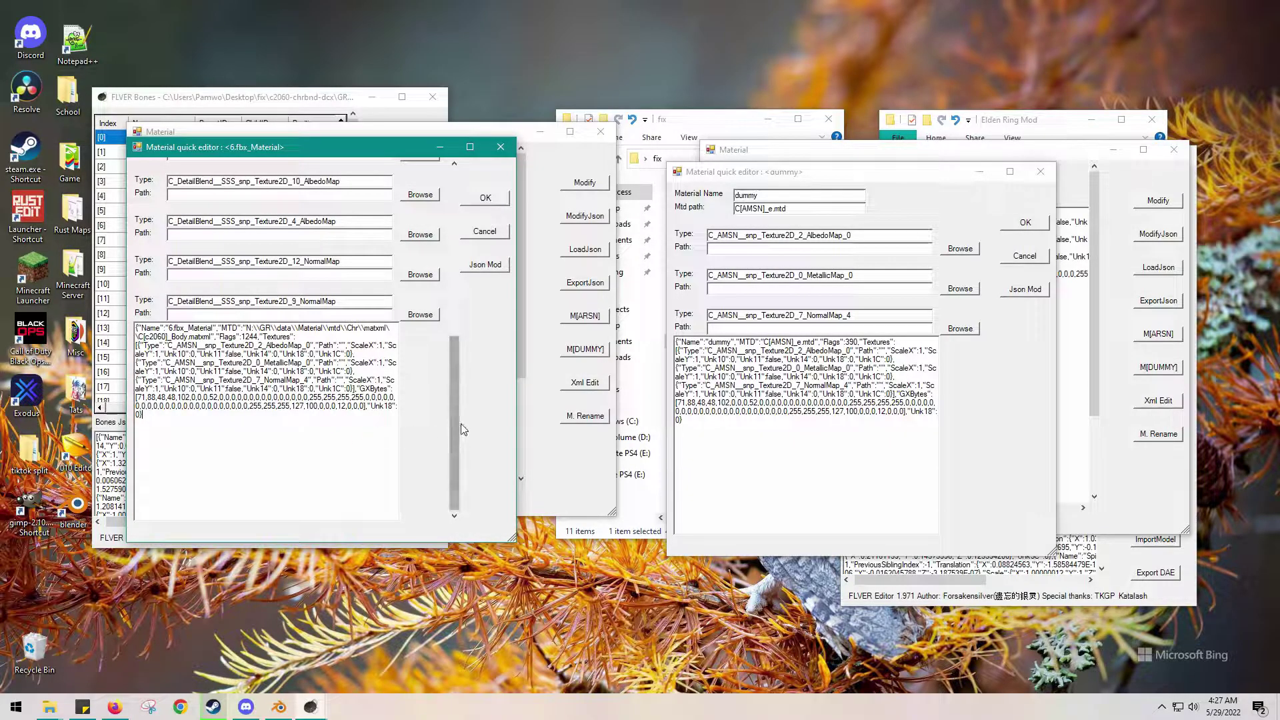
drag(455, 426, 483, 244)
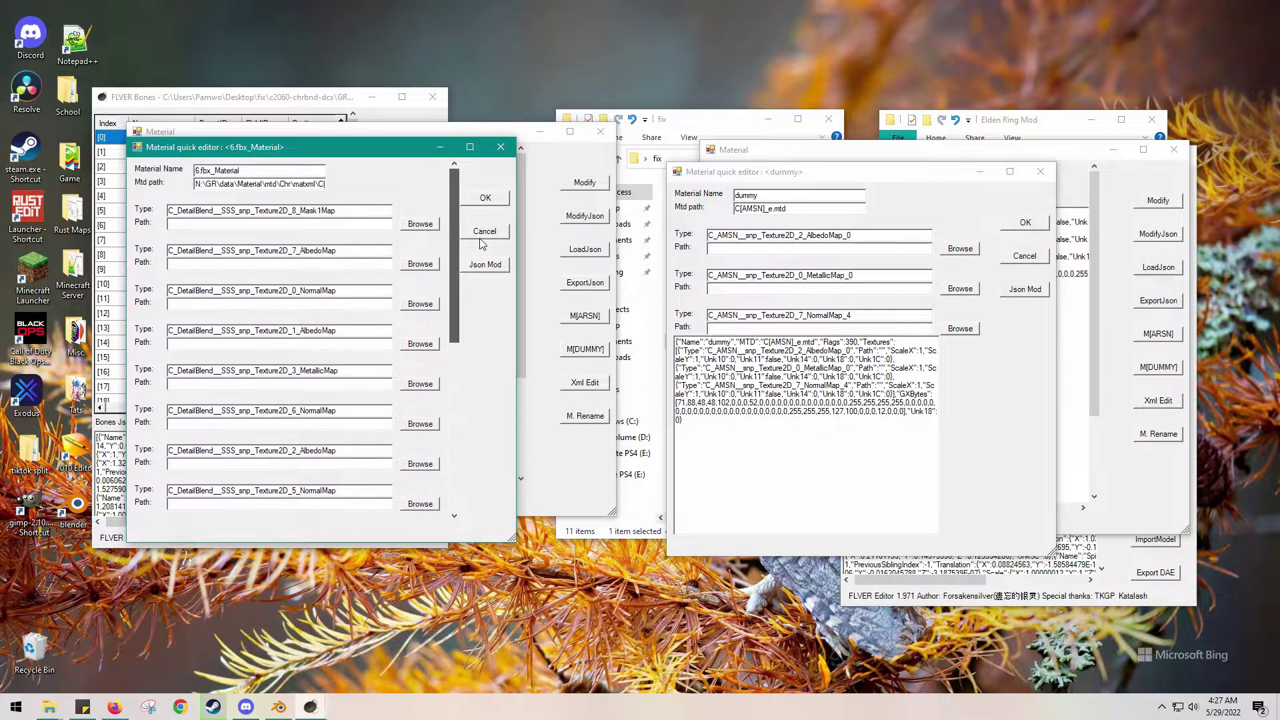
Clear the long Body.matxml Mtd path and type C[AMSN in its place.
double_click(222, 188)
key(BackSpace)
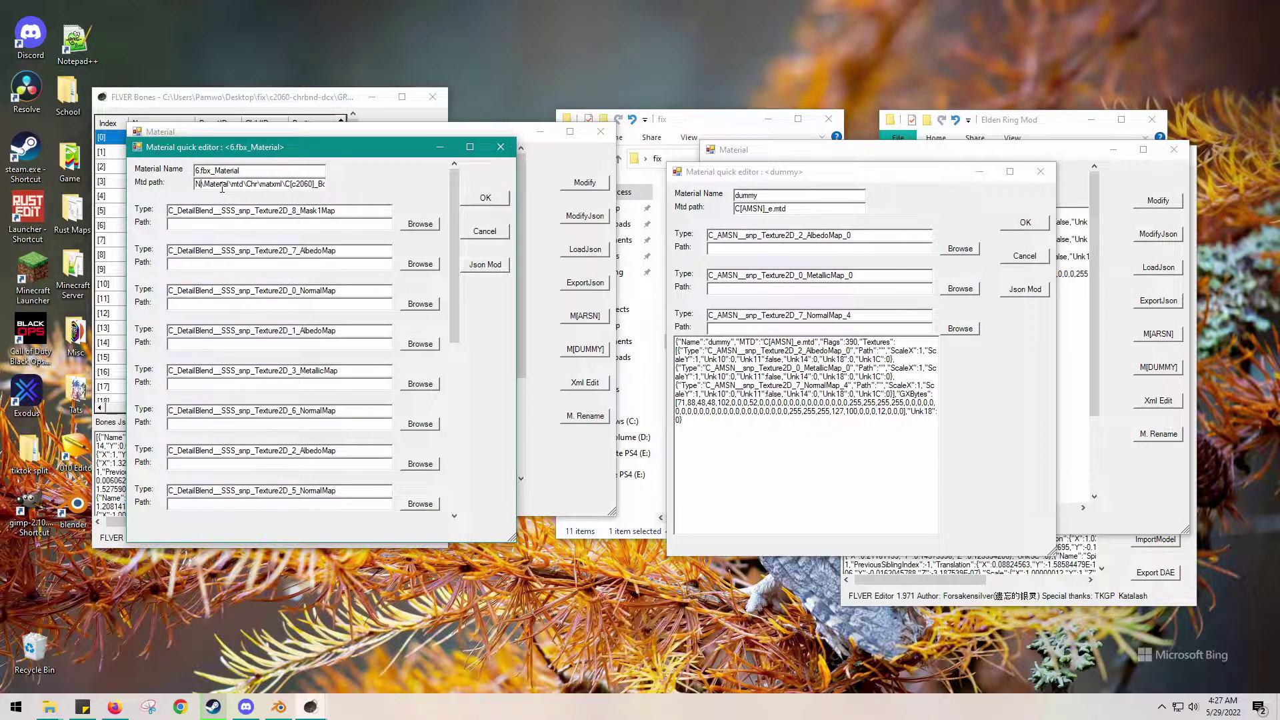
key(Delete)
key(Delete)
key(Delete)
key(Delete)
key(Delete)
key(Delete)
key(Delete)
key(Delete)
key(Delete)
key(Delete)
key(Delete)
key(Delete)
key(Delete)
key(Delete)
key(Delete)
key(Delete)
key(Delete)
key(Delete)
key(Delete)
key(Delete)
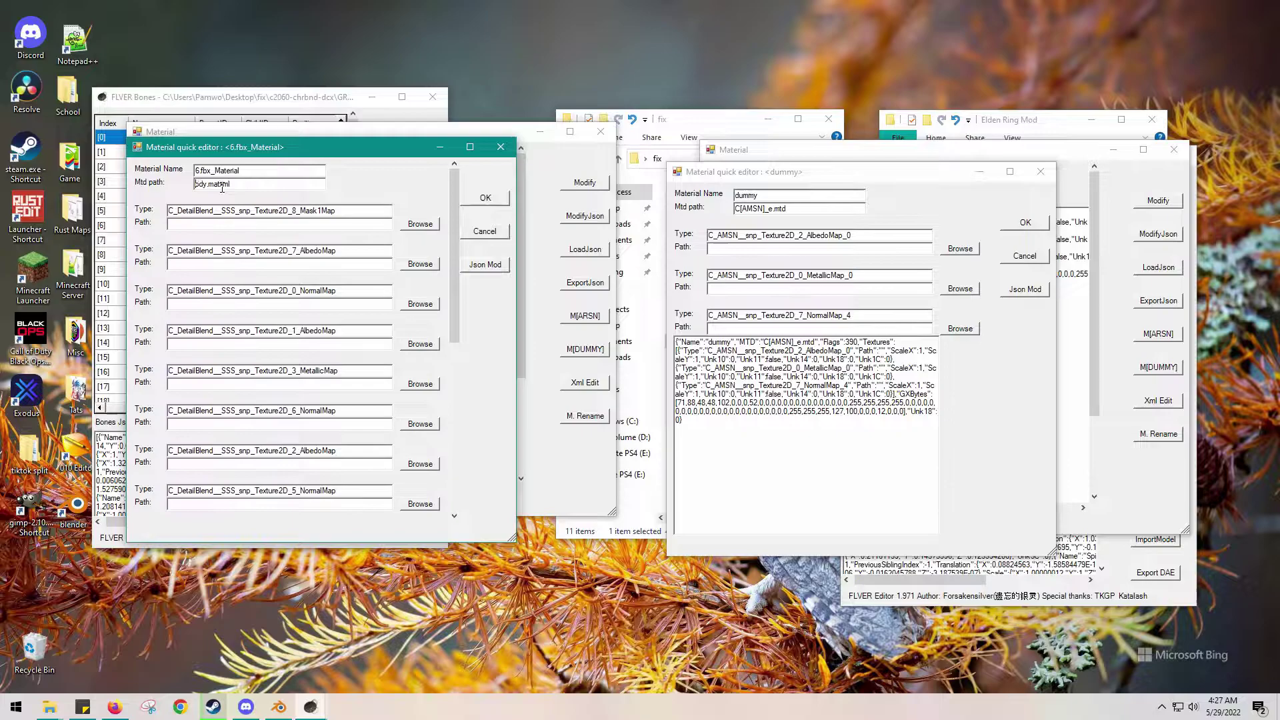
key(Delete)
key(Delete)
key(Delete)
key(Delete)
key(Delete)
key(Delete)
key(Delete)
key(Delete)
key(Delete)
key(Delete)
text(C[AMSN].mtd)
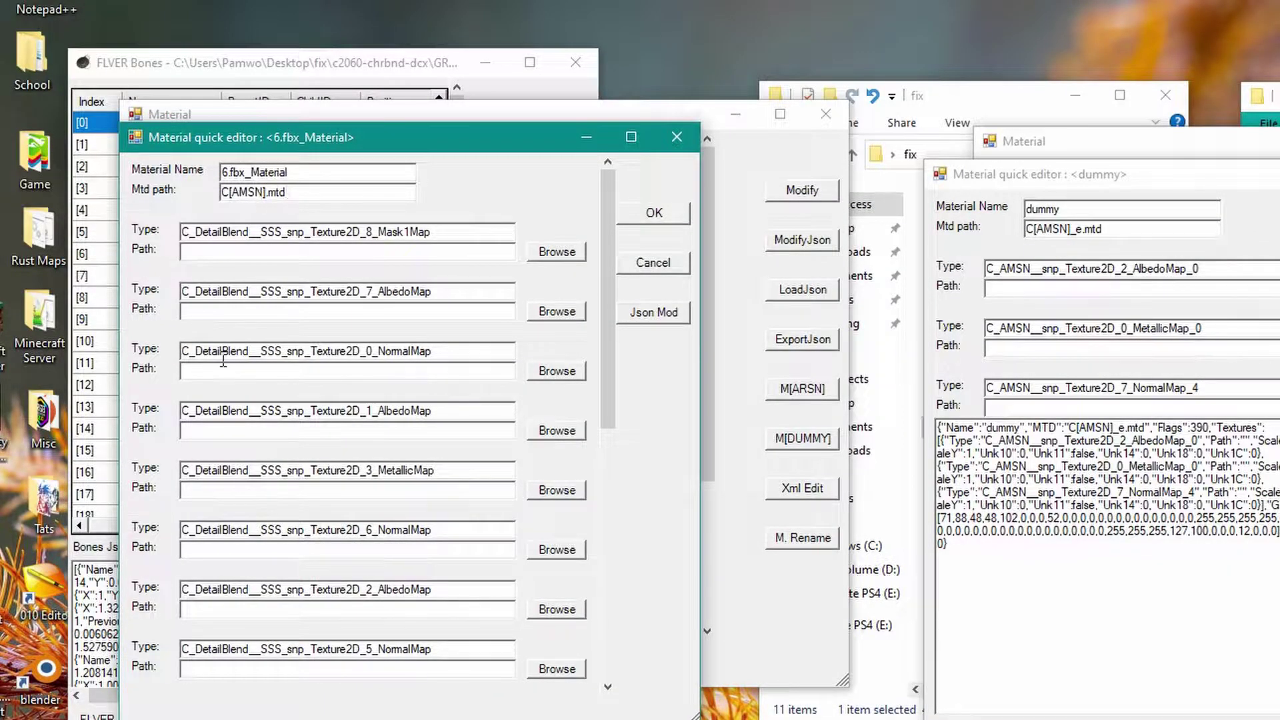
scroll(496, 296, down, 8)
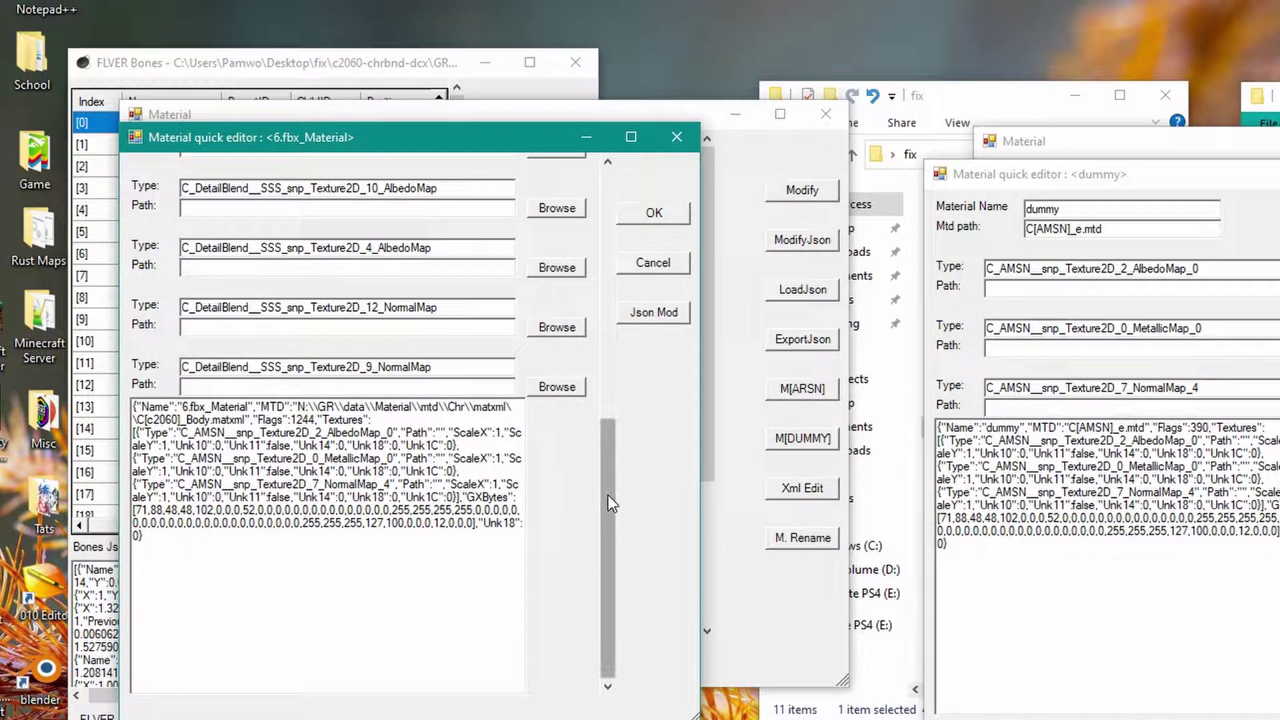
drag(608, 494, 627, 530)
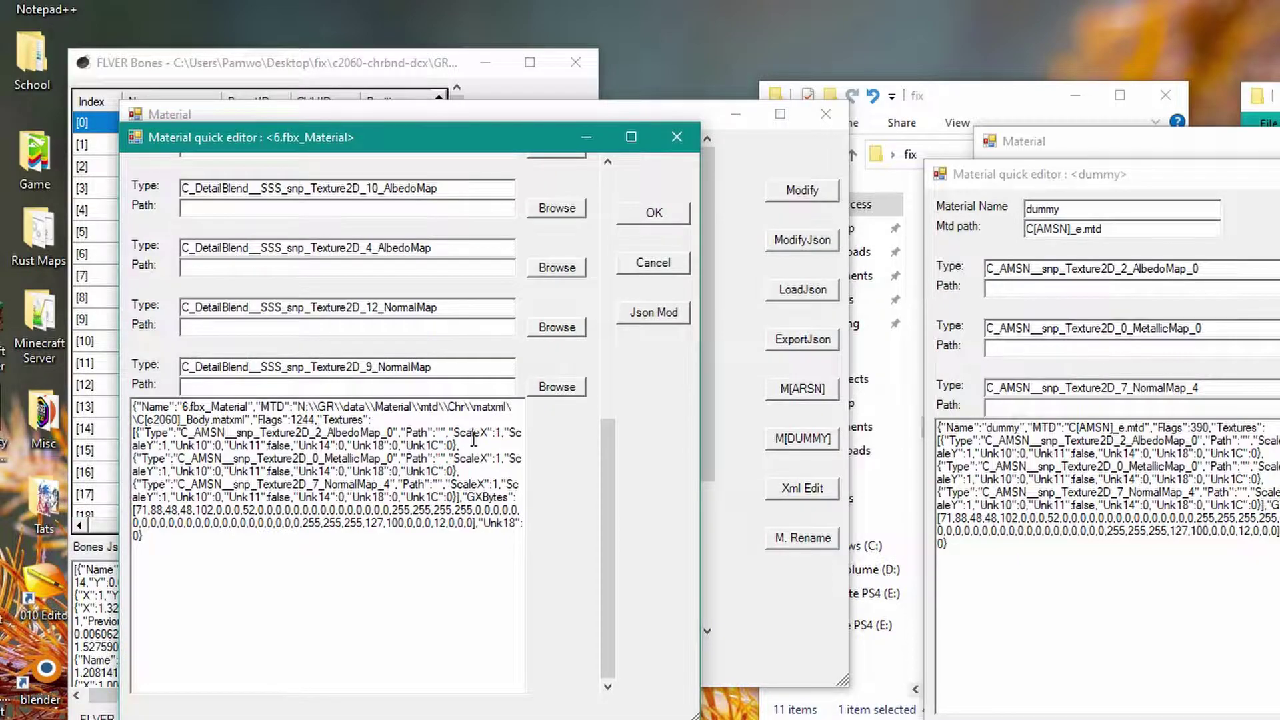
drag(611, 515, 531, 234)
drag(329, 199, 152, 198)
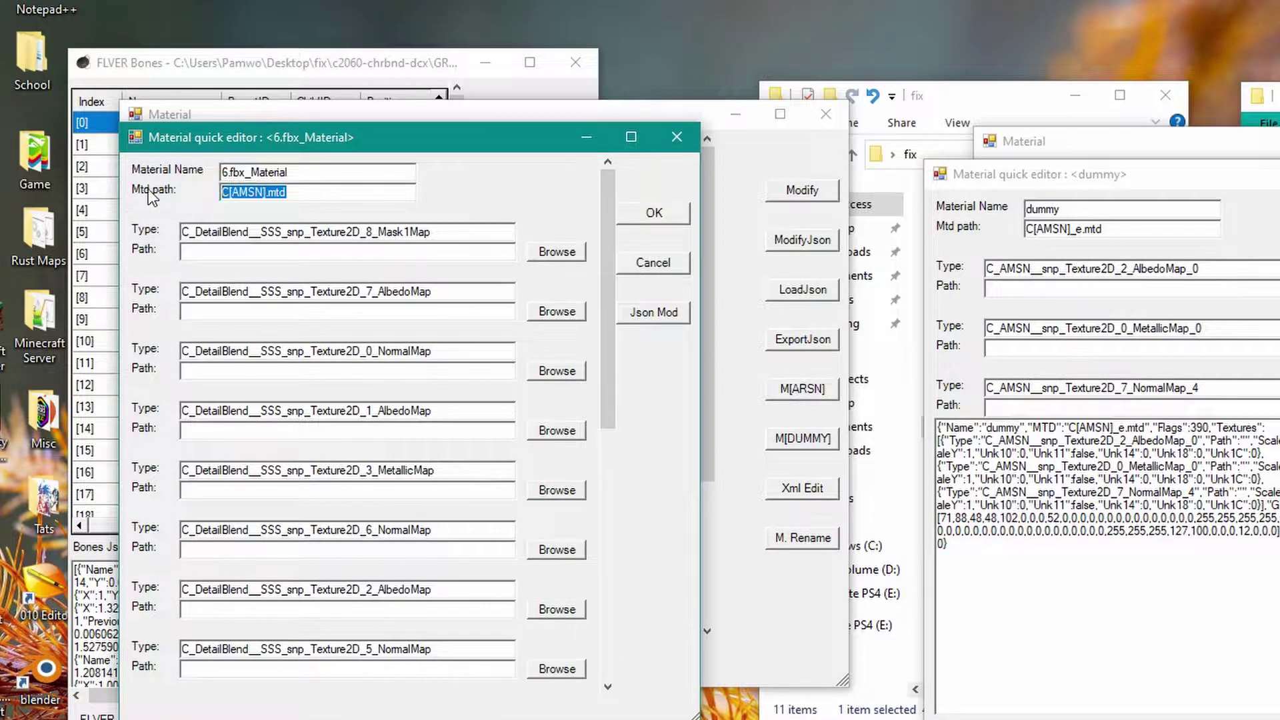
drag(608, 349, 642, 603)
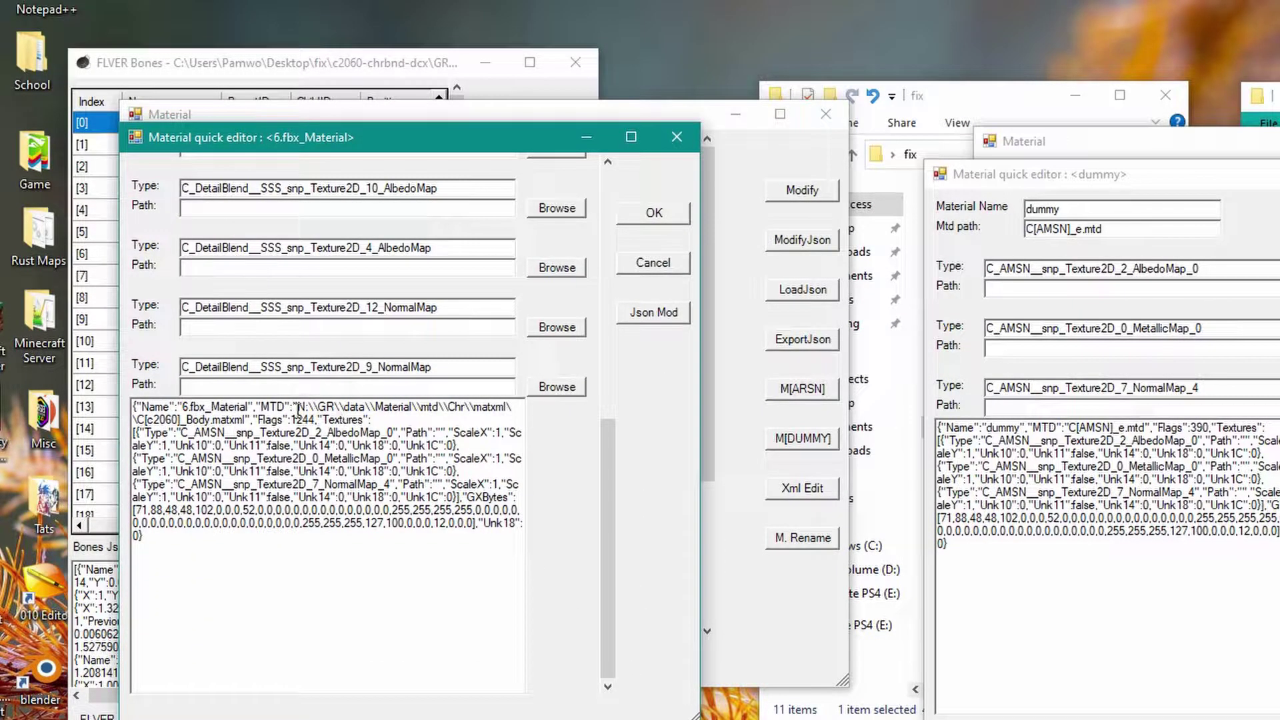
Replace the old MTD path in the JSON with C[AMSN].mtd and select the whole material JSON.
drag(297, 407, 250, 426)
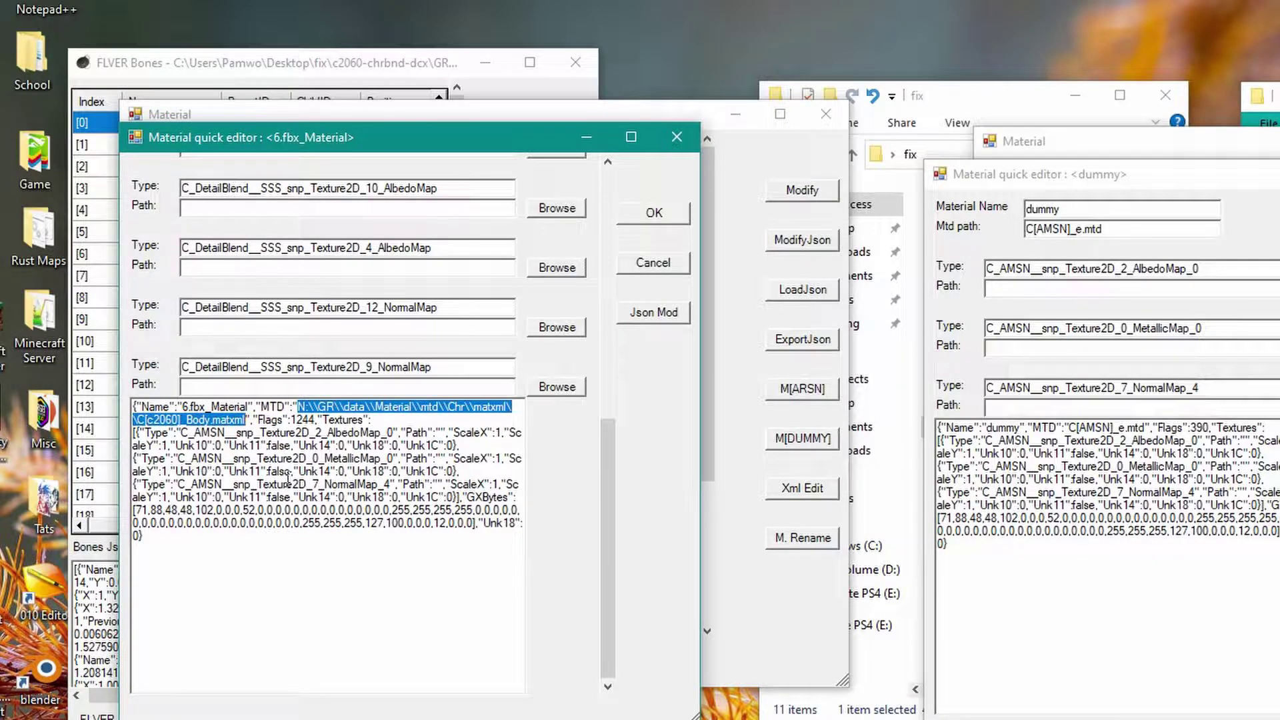
key(BackSpace)
text(C[AMSN].mtd)
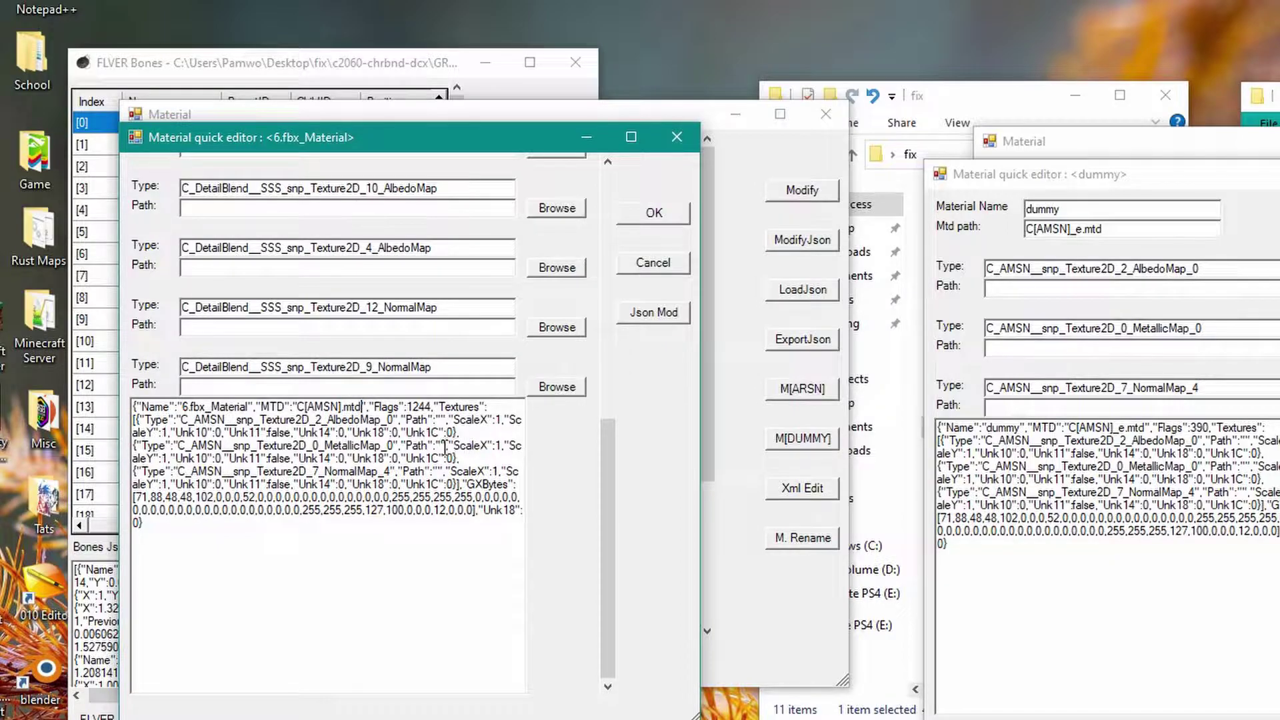
drag(206, 525, 128, 392)
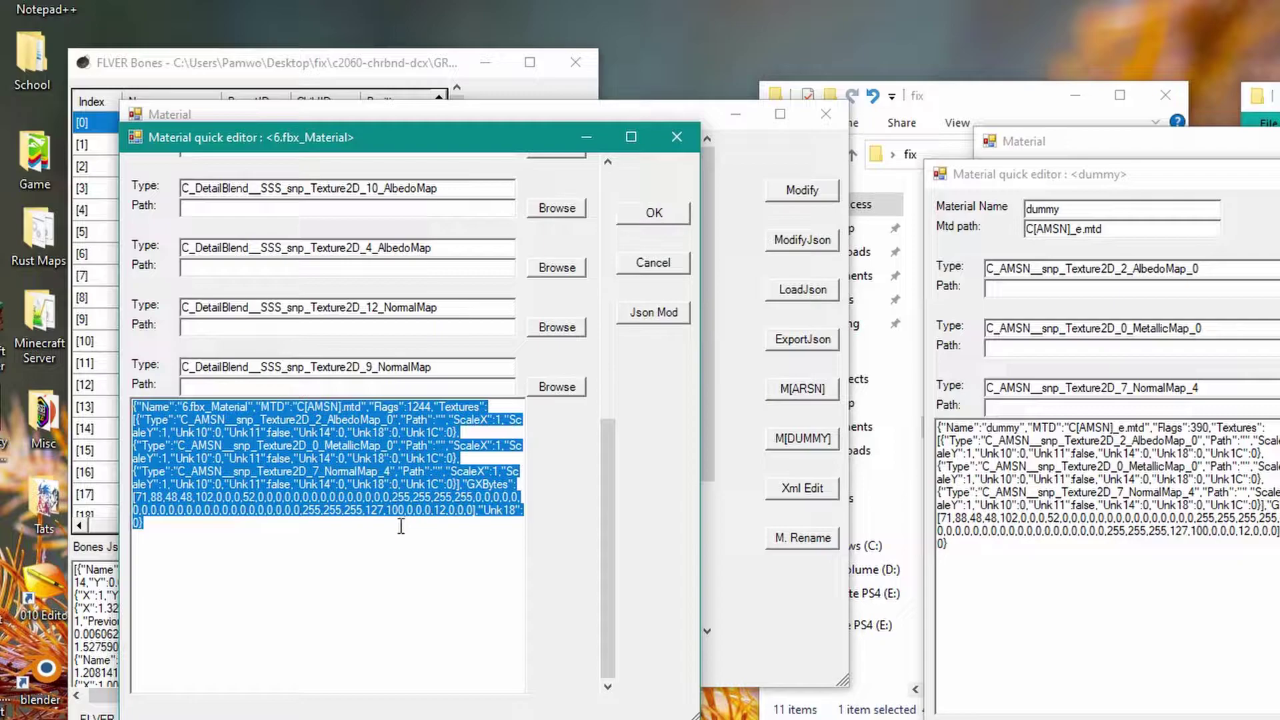
Apply the edited JSON to 6.fbx_Material and acknowledge the saved message.
click(651, 317)
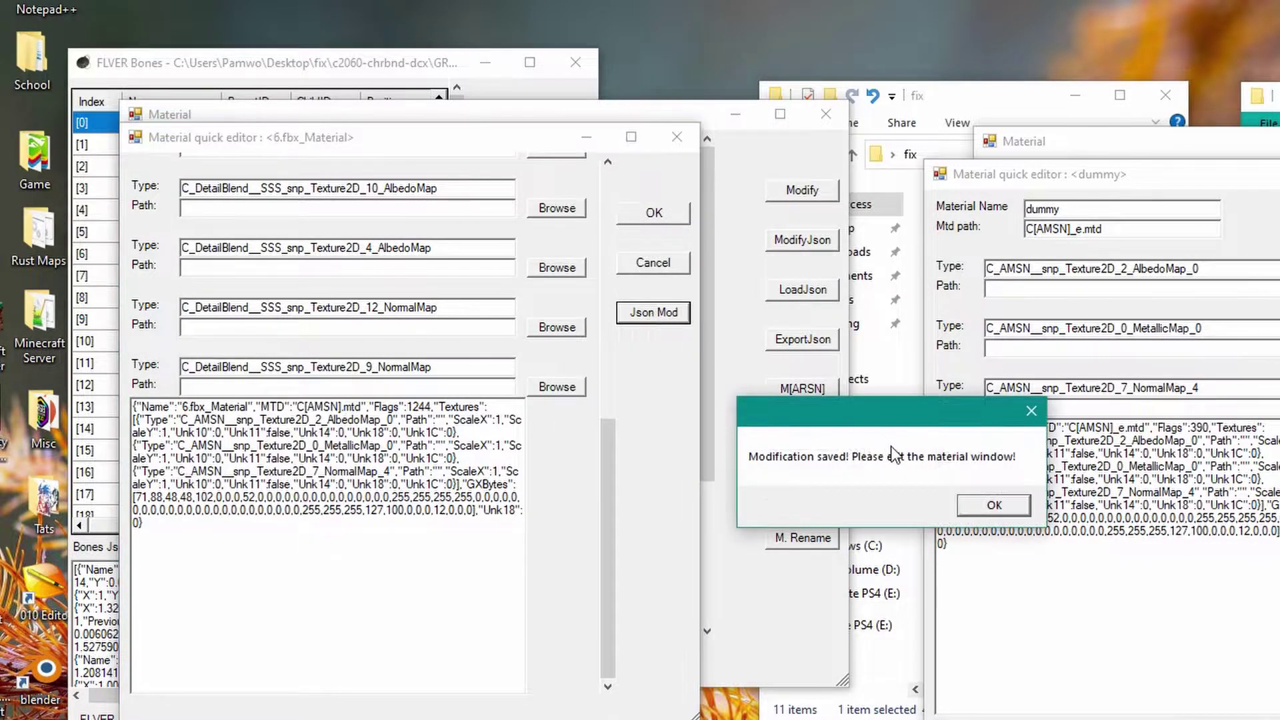
click(994, 506)
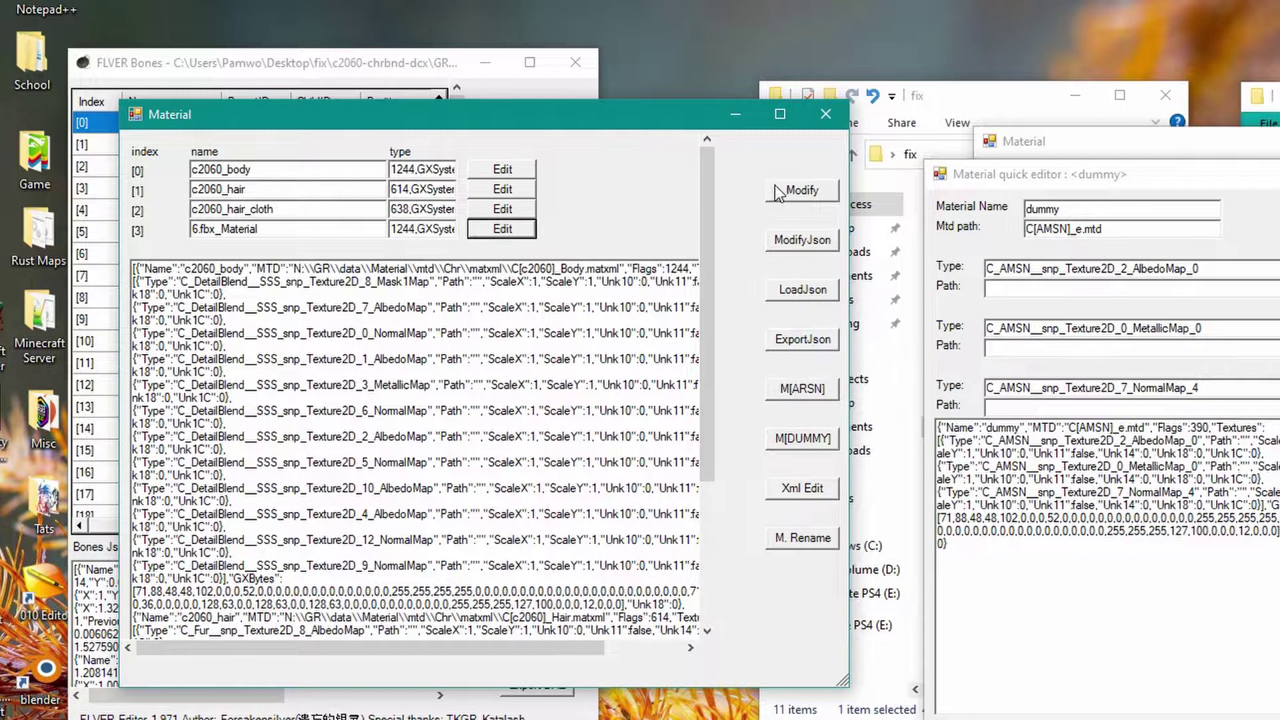
click(506, 235)
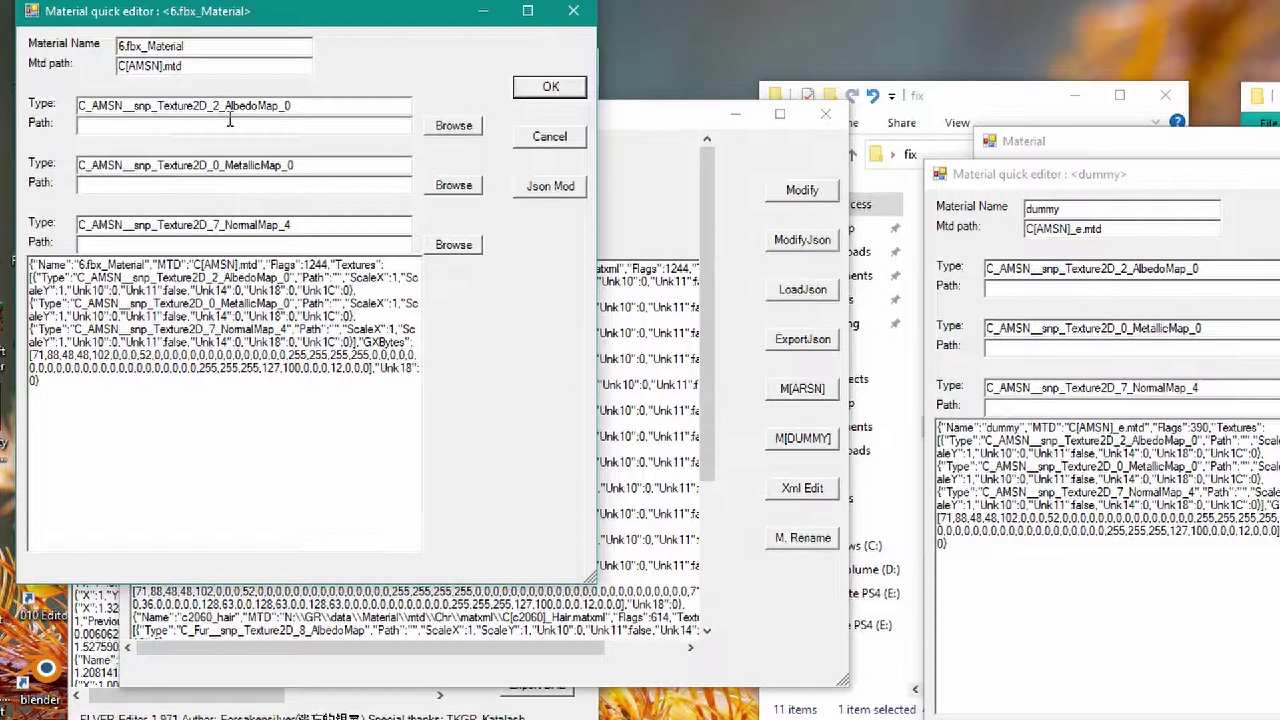
Set the AlbedoMap to eyeballfix_a.dds from the c2060_h-tpf texture folder.
click(450, 127)
click(319, 149)
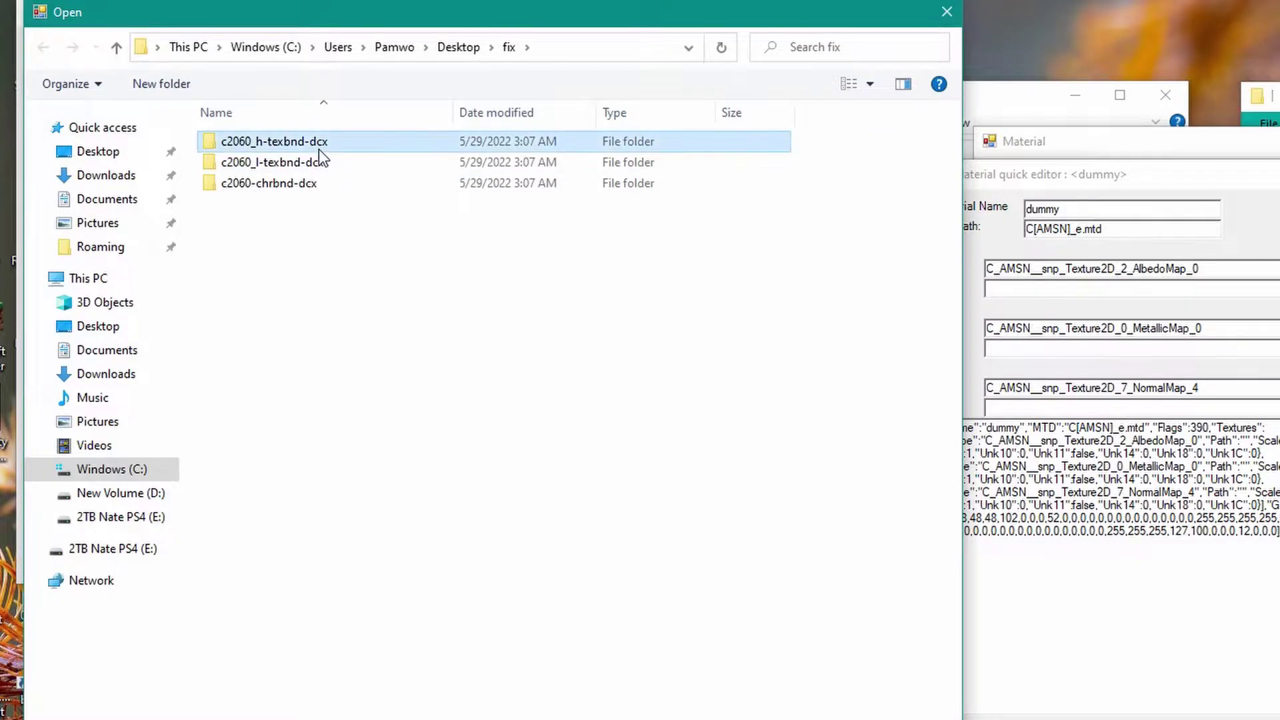
double_click(318, 148)
double_click(315, 148)
double_click(314, 148)
double_click(314, 148)
double_click(315, 148)
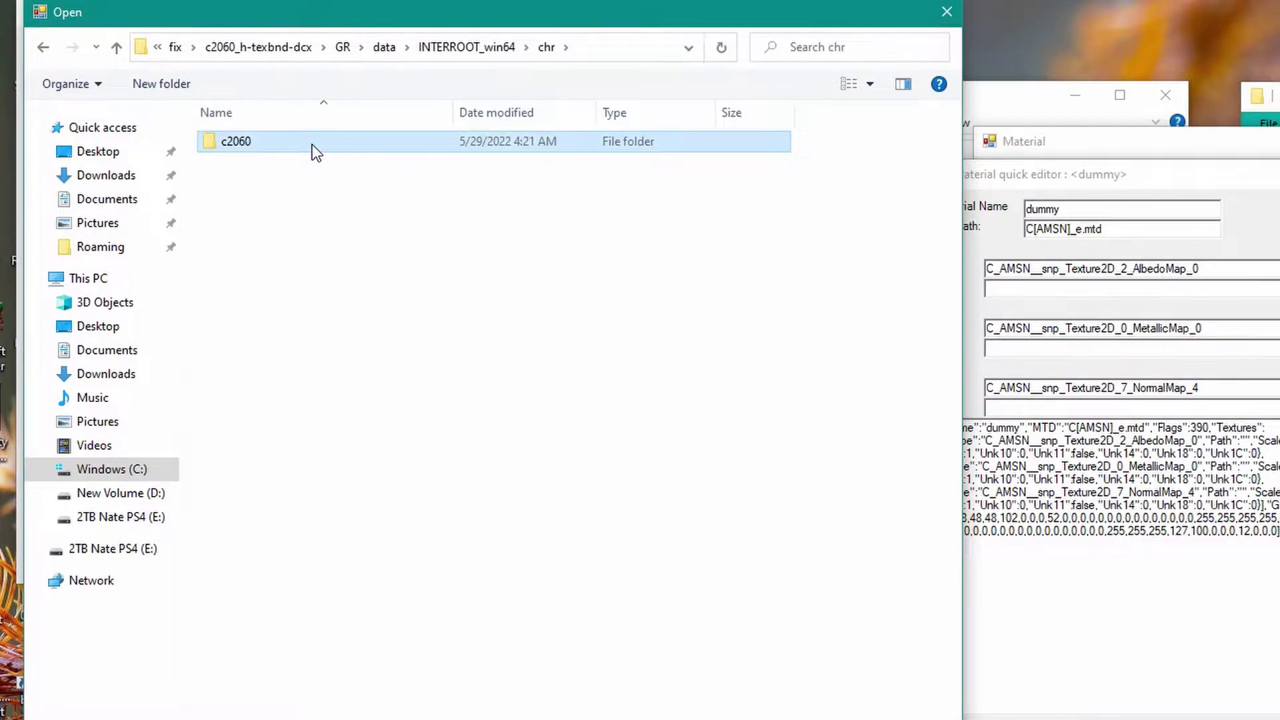
double_click(315, 148)
double_click(232, 177)
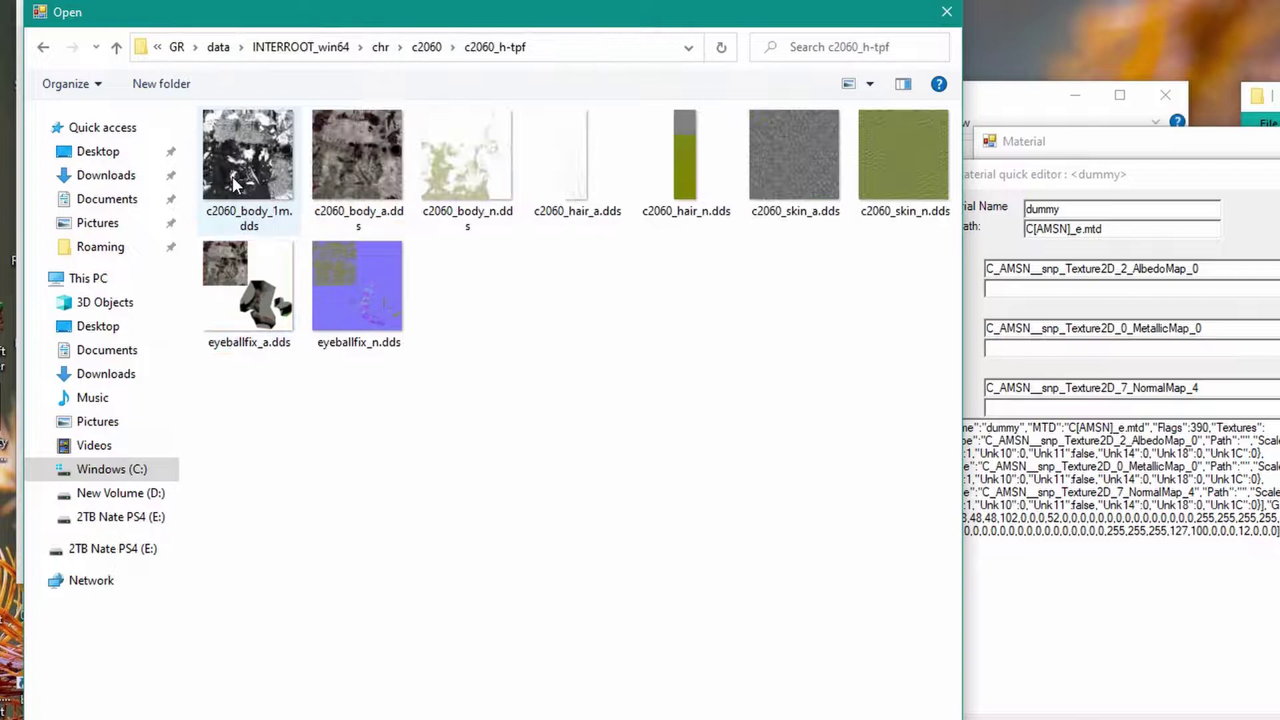
click(240, 310)
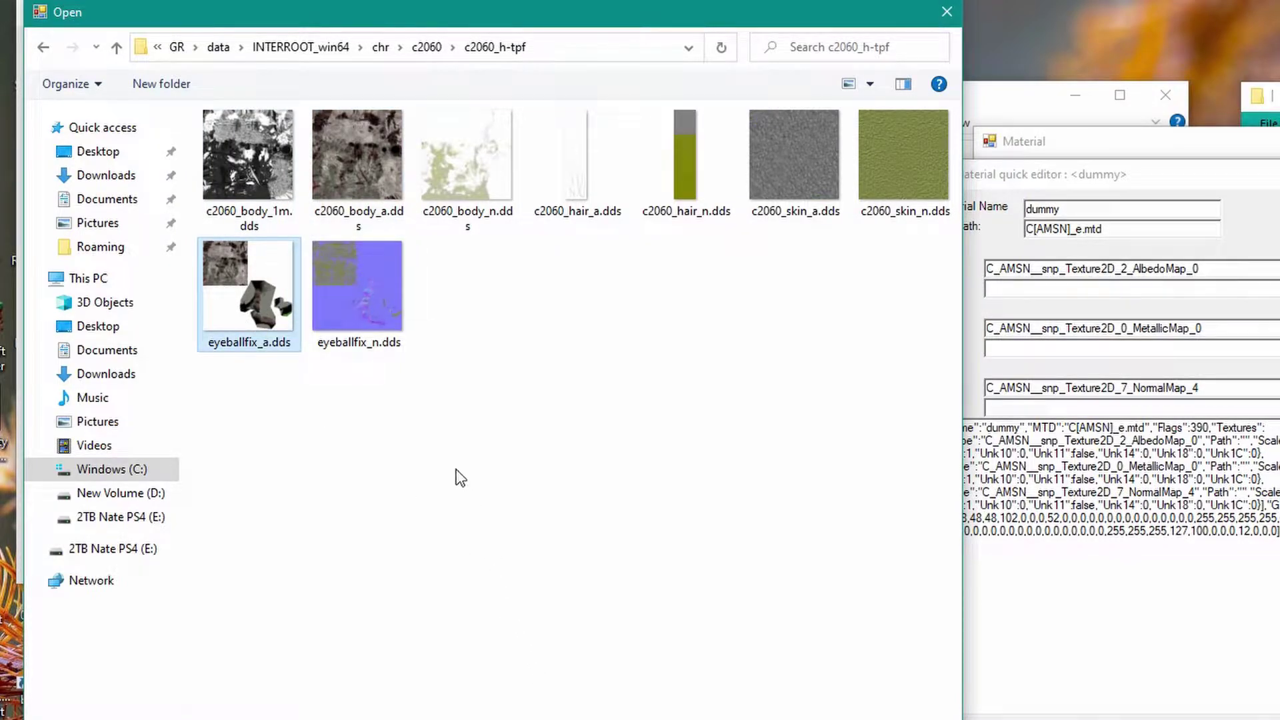
key(Return)
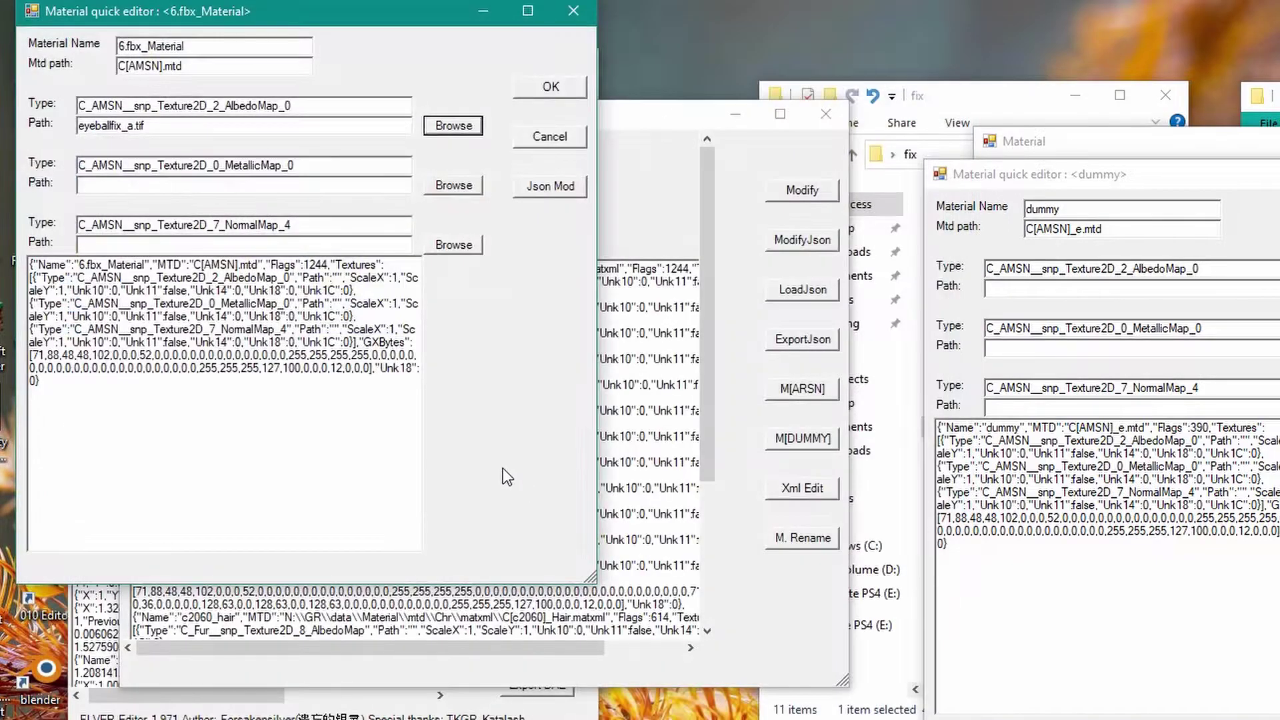
Set the NormalMap to eyeballfix_n.dds and save the new texture paths.
click(454, 244)
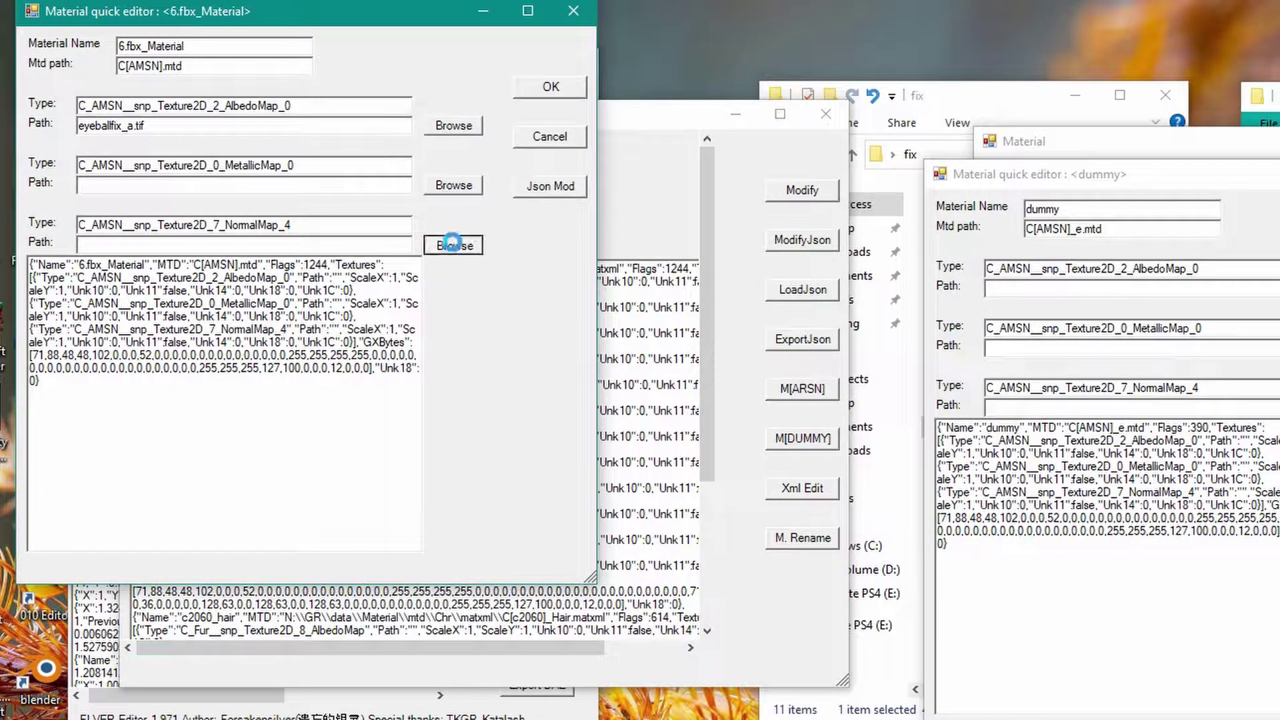
double_click(378, 311)
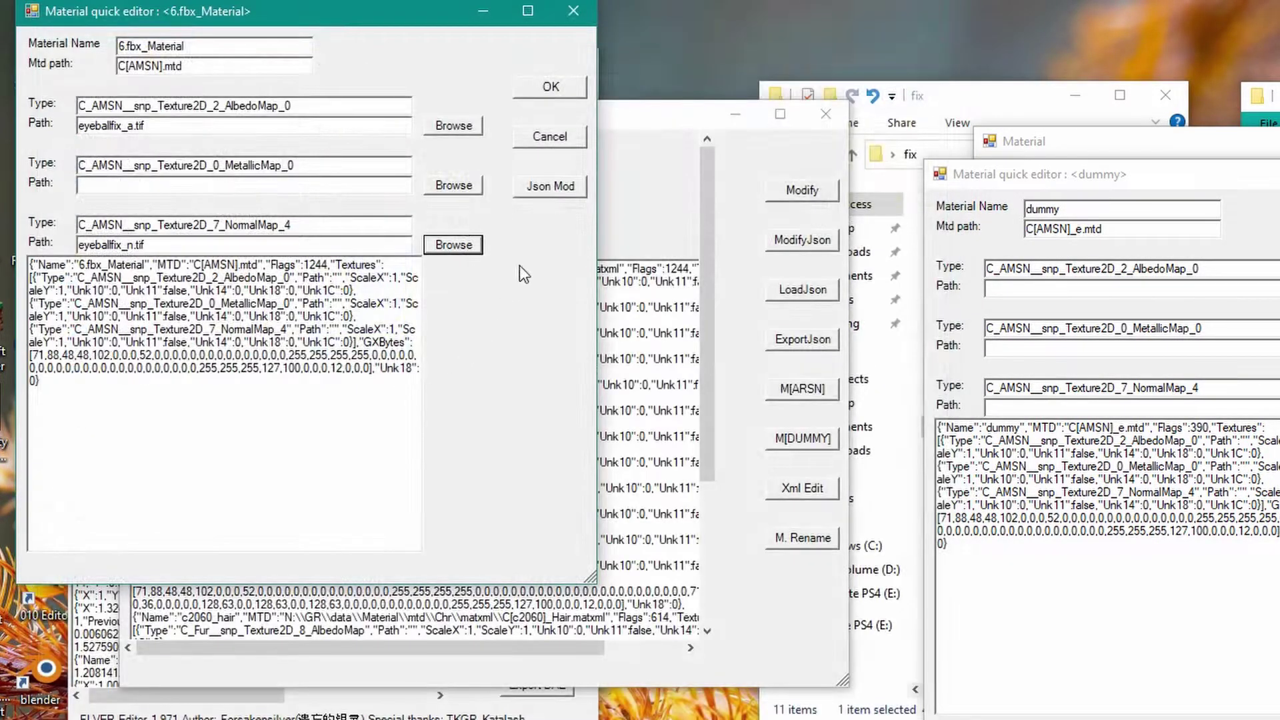
click(536, 87)
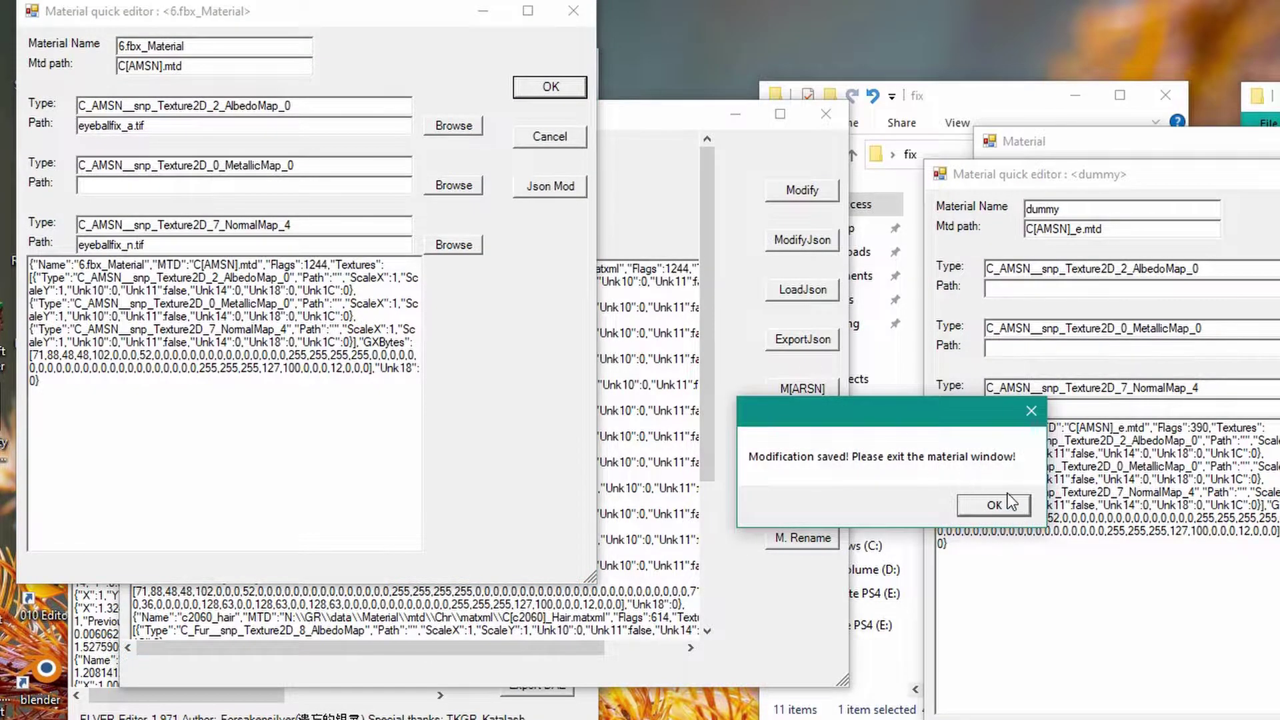
click(1008, 497)
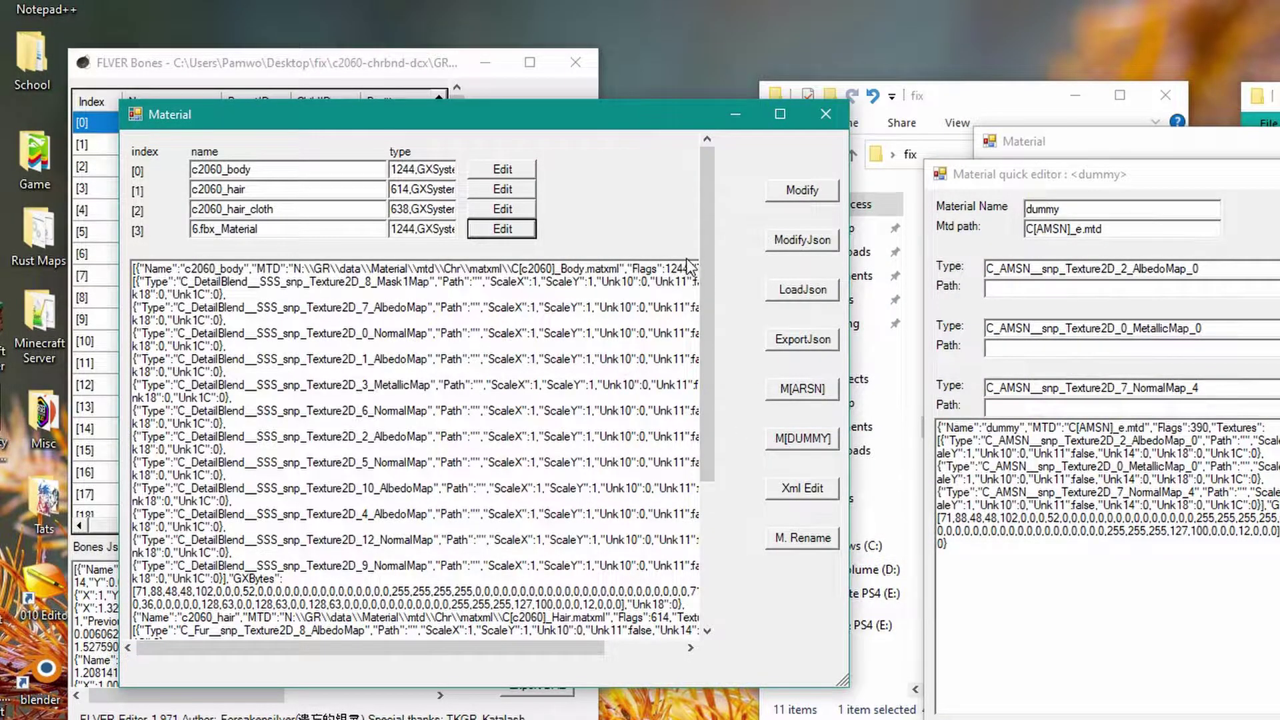
drag(706, 280, 707, 363)
Scroll the Material JSON and reopen 6.fbx_Material to verify its eyeballfix texture paths.
drag(432, 553, 441, 475)
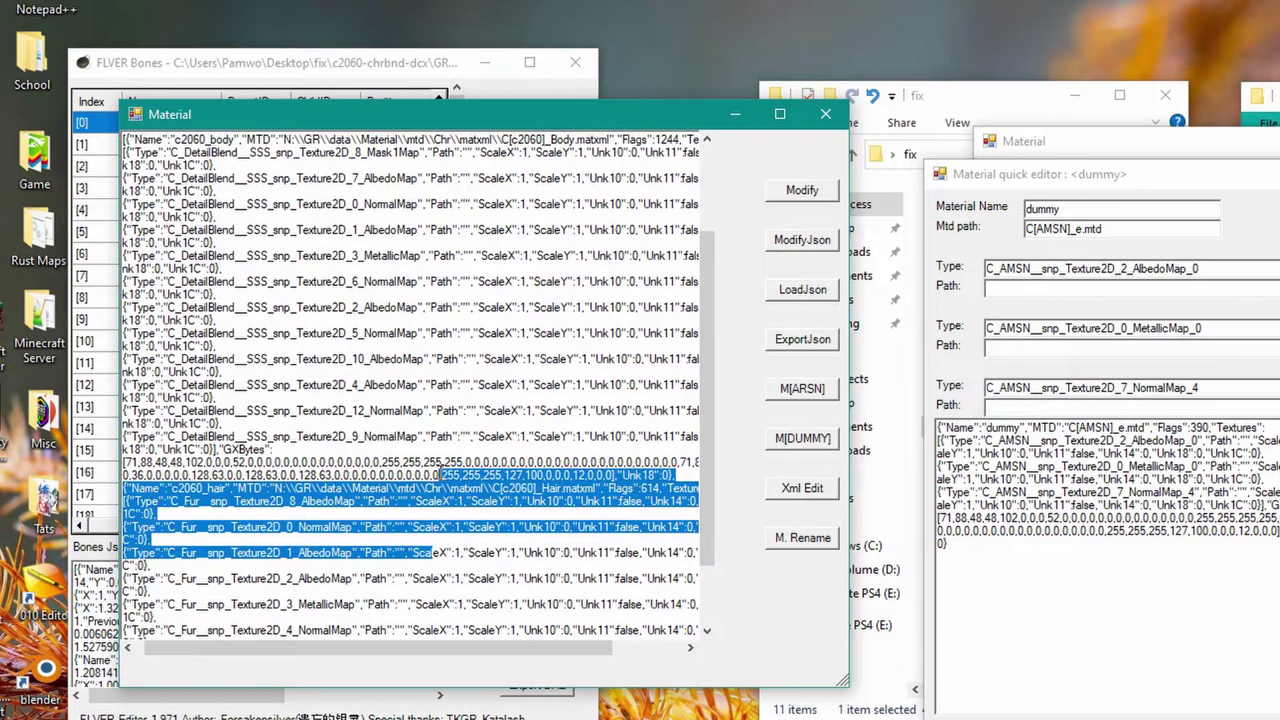
click(441, 475)
scroll(705, 493, down, 10)
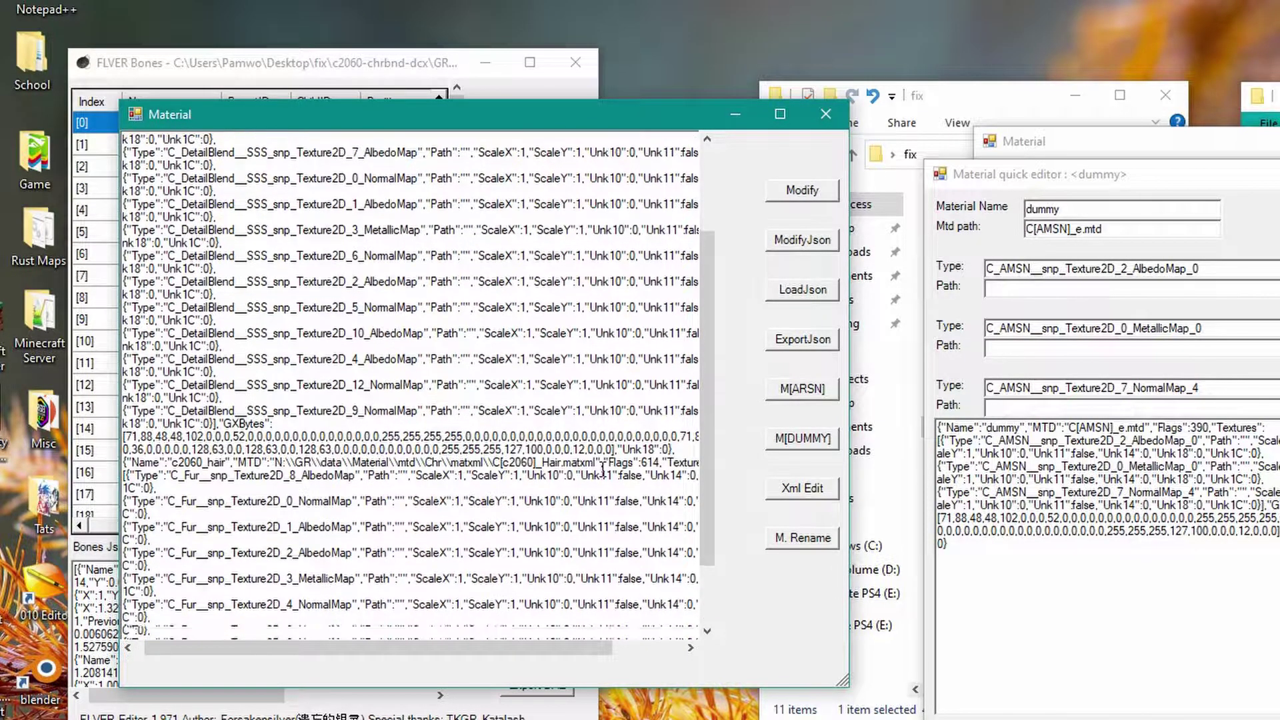
scroll(705, 493, down, 6)
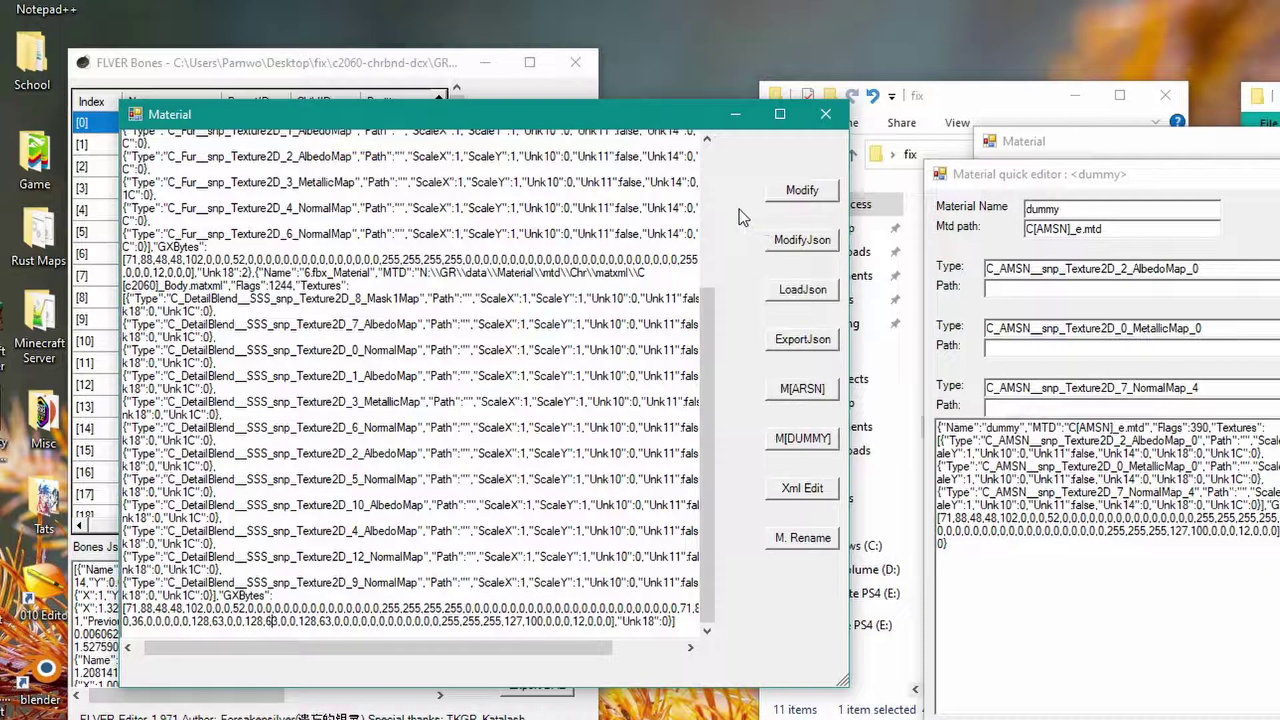
click(815, 190)
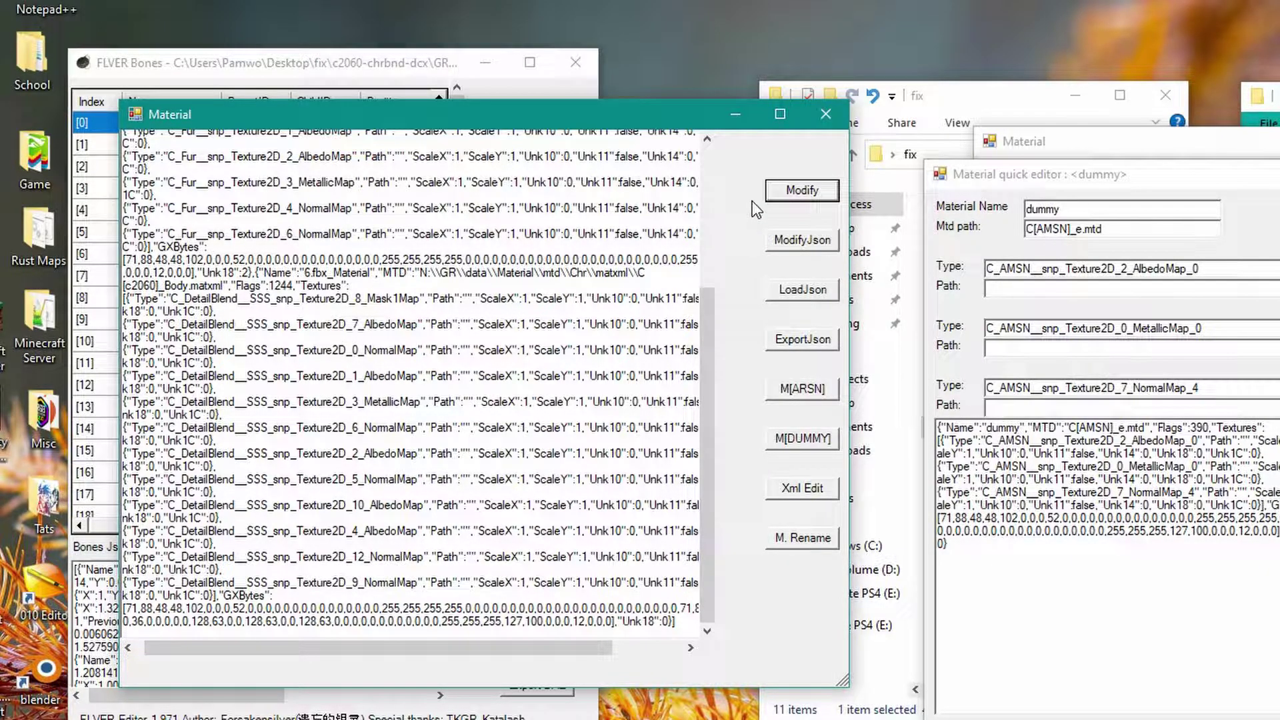
drag(706, 342, 731, 207)
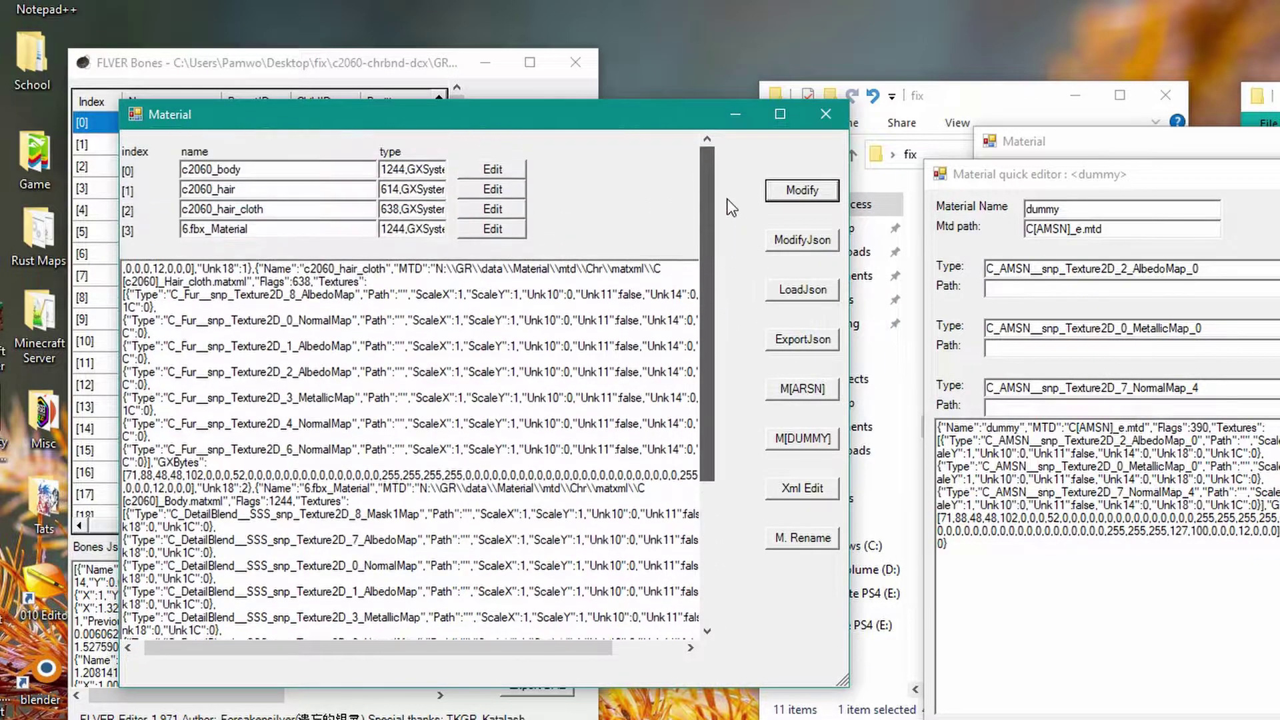
click(492, 230)
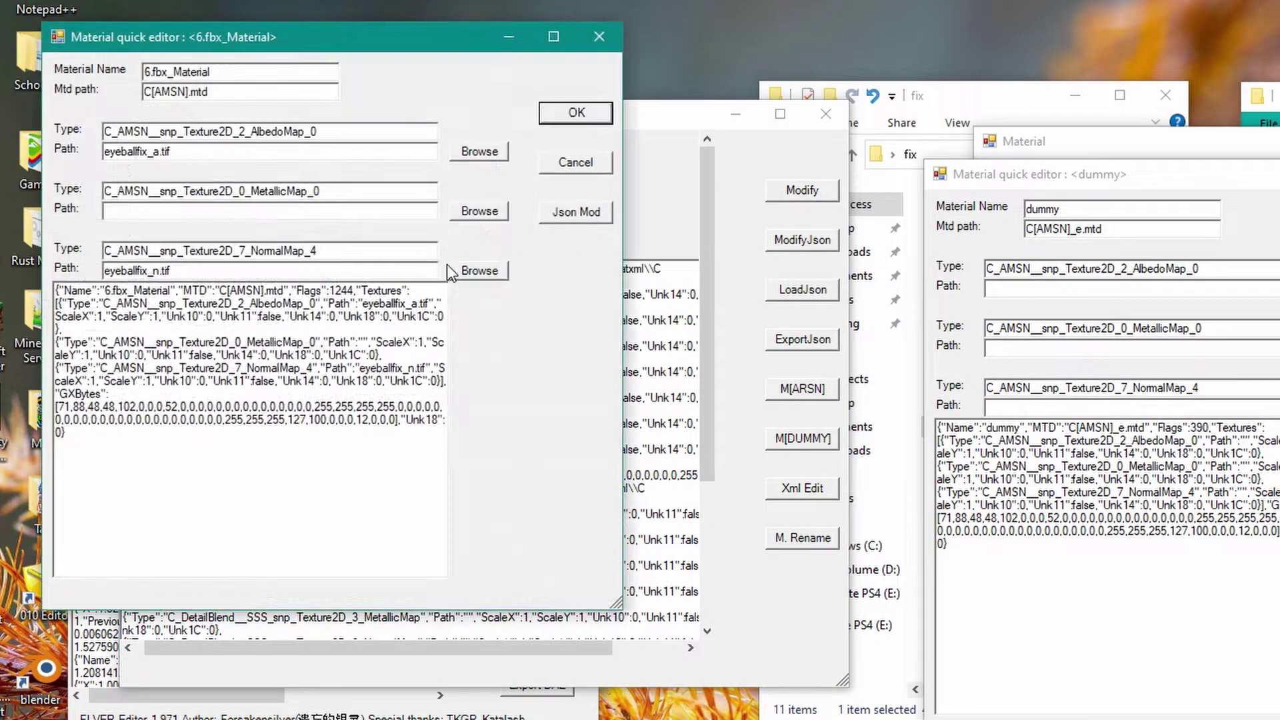
click(600, 36)
drag(704, 254, 706, 333)
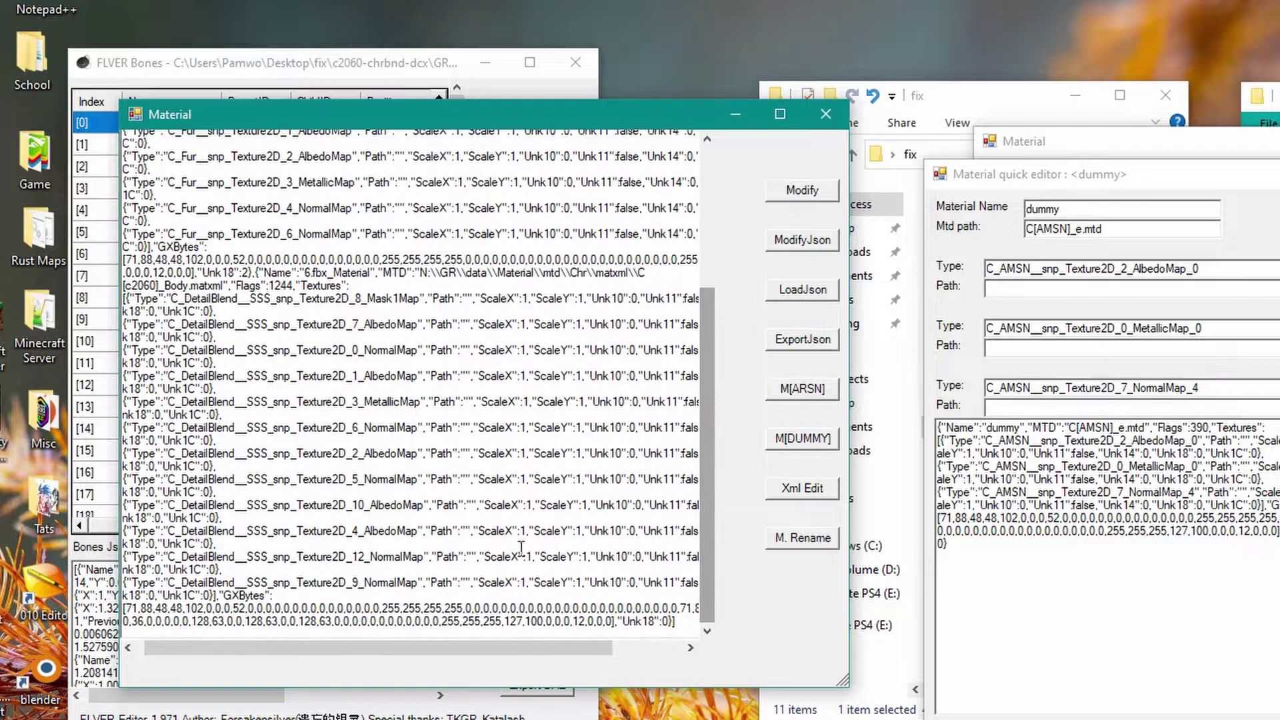
drag(399, 633, 398, 596)
click(430, 519)
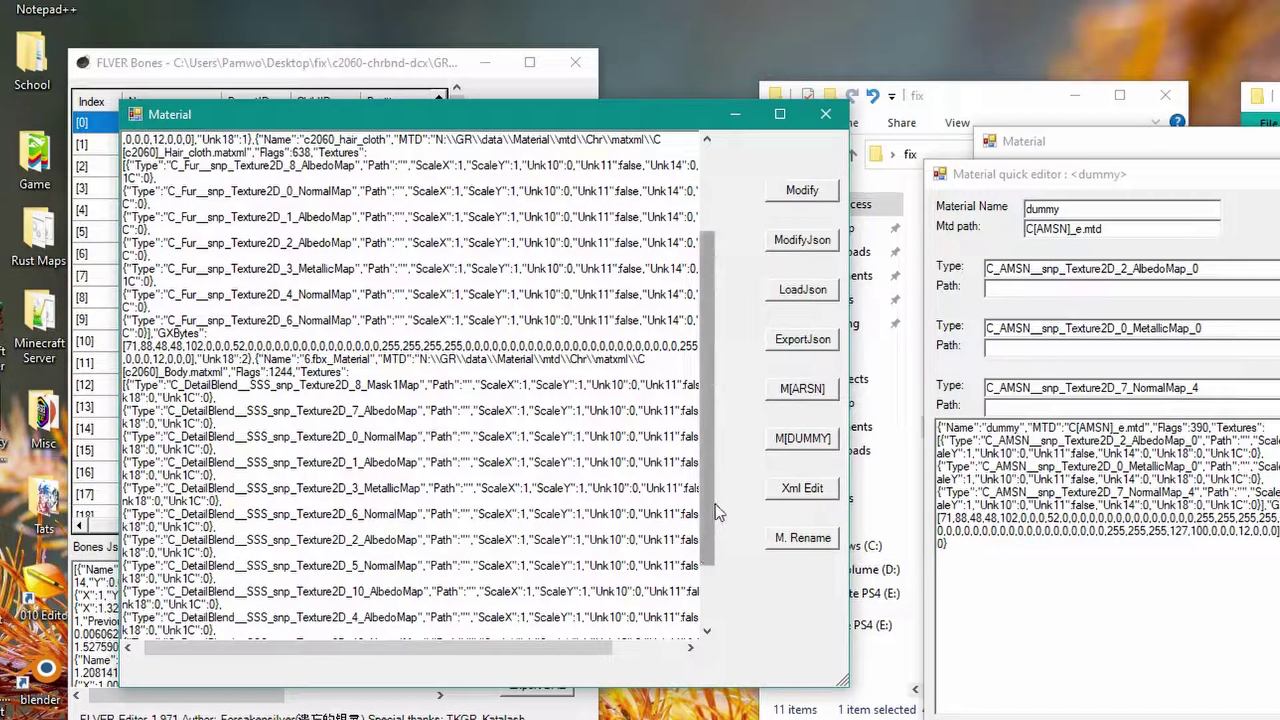
scroll(718, 513, down, 2)
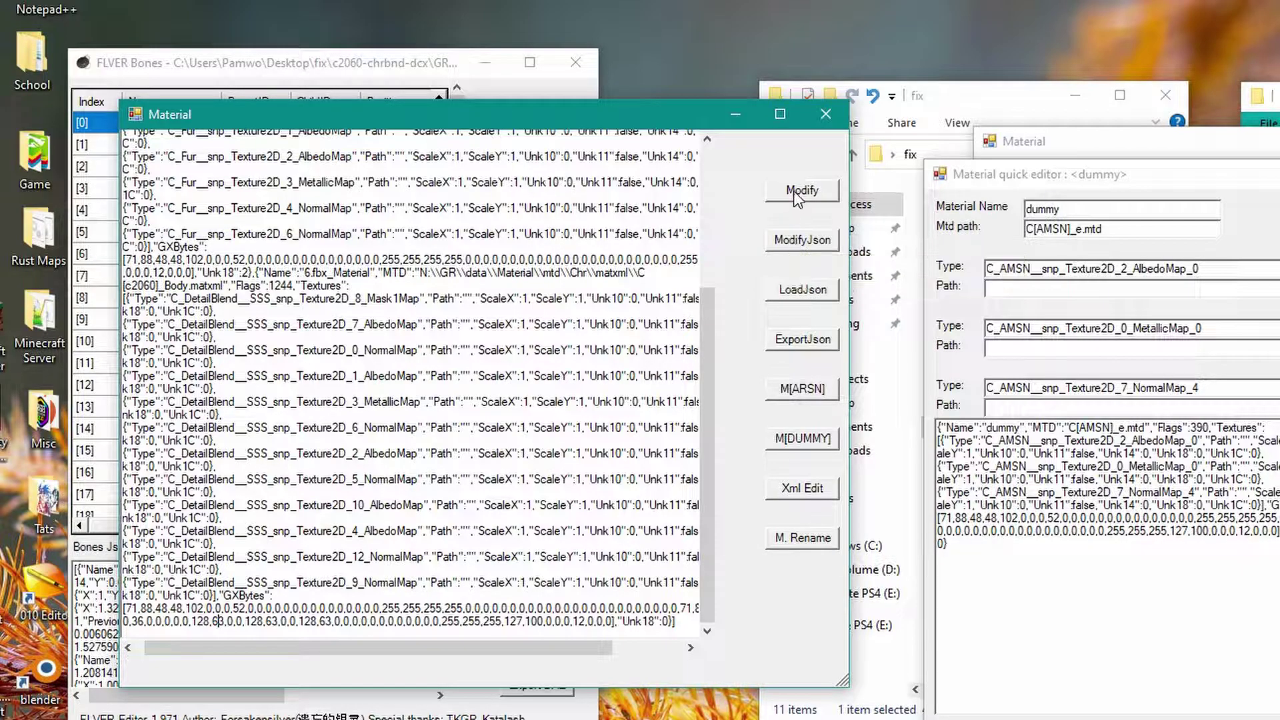
Close the material window and commit the material edits to the c2060 model.
click(840, 120)
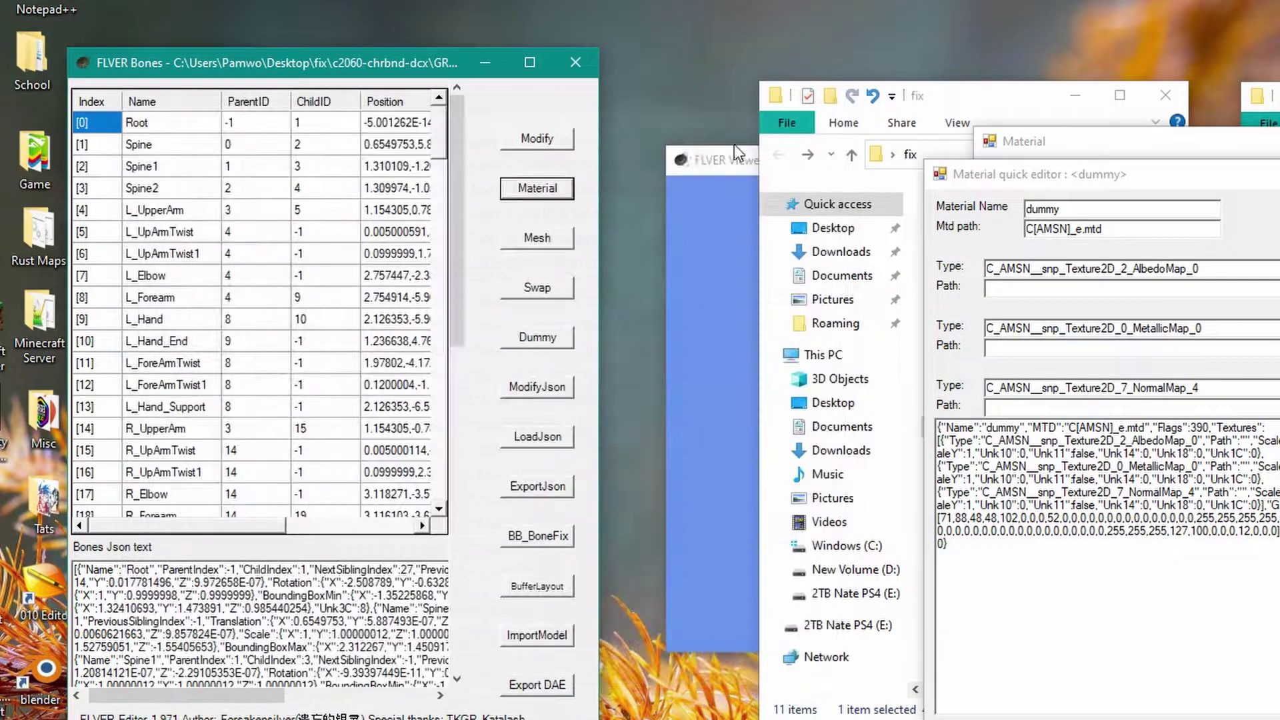
click(537, 139)
click(944, 501)
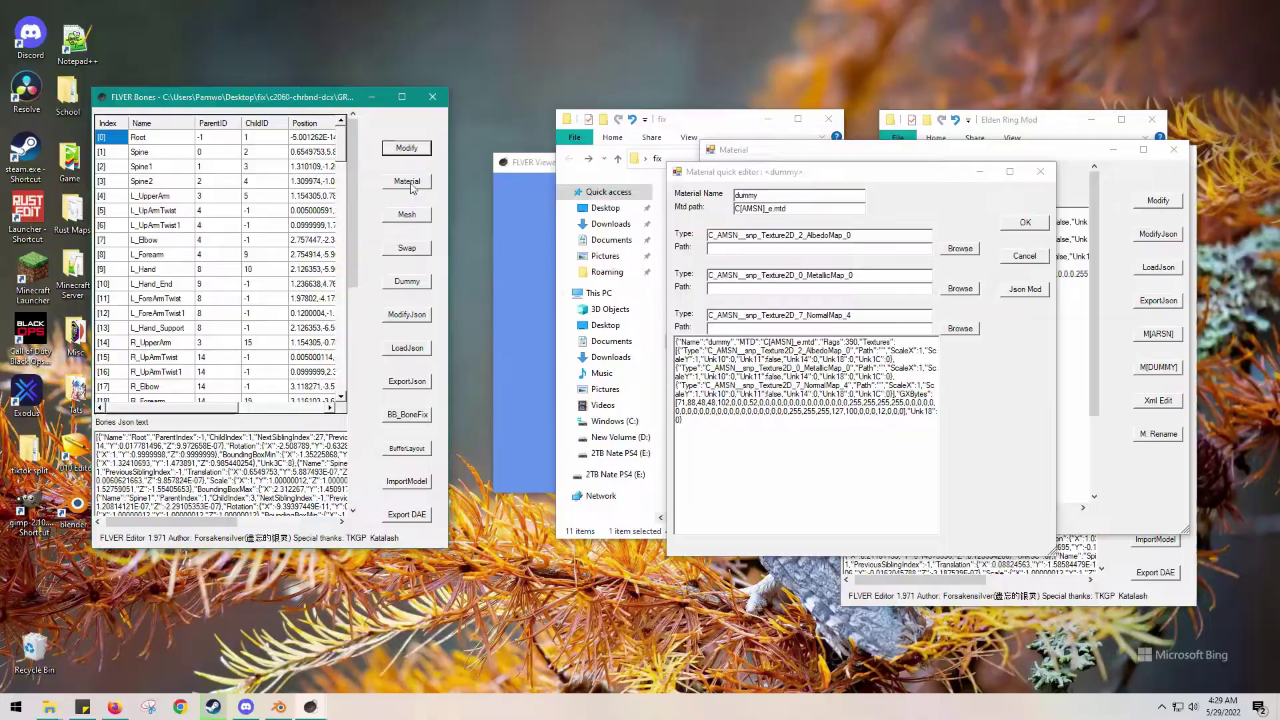
Recheck the material list and 6.fbx_Material's eyeballfix texture paths, then close them.
click(538, 187)
scroll(498, 239, down, 3)
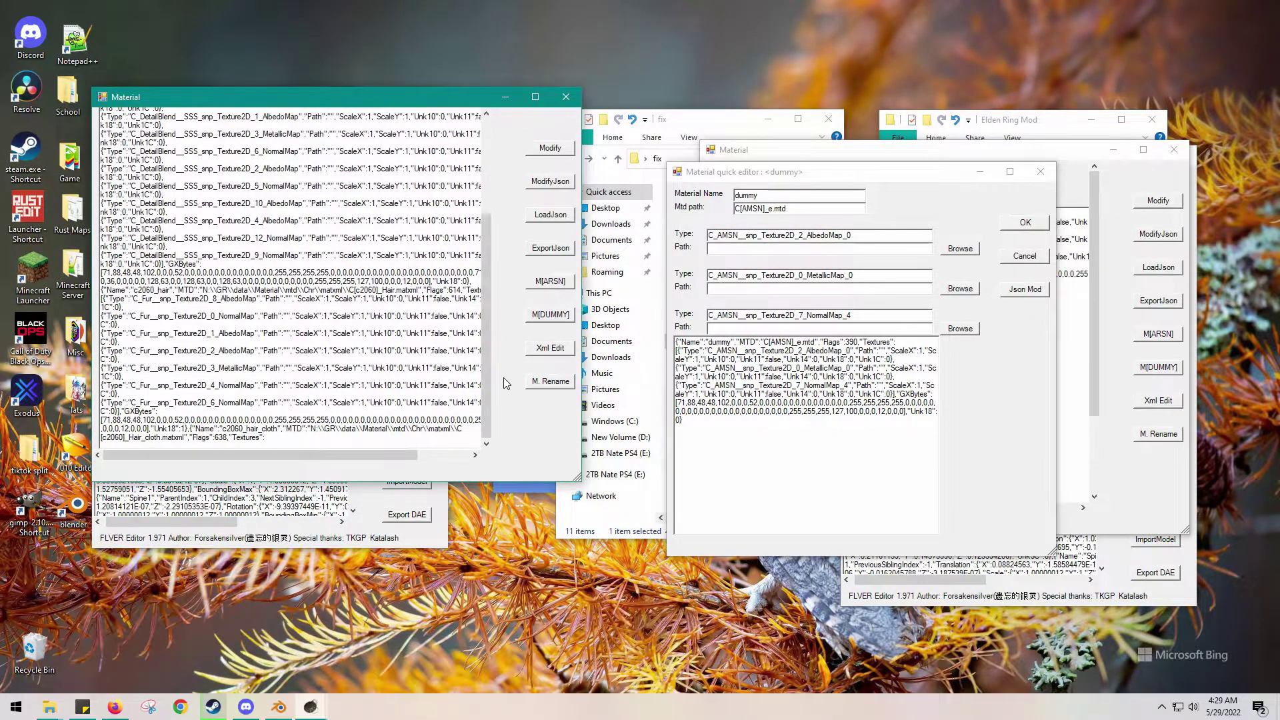
scroll(294, 395, up, 1)
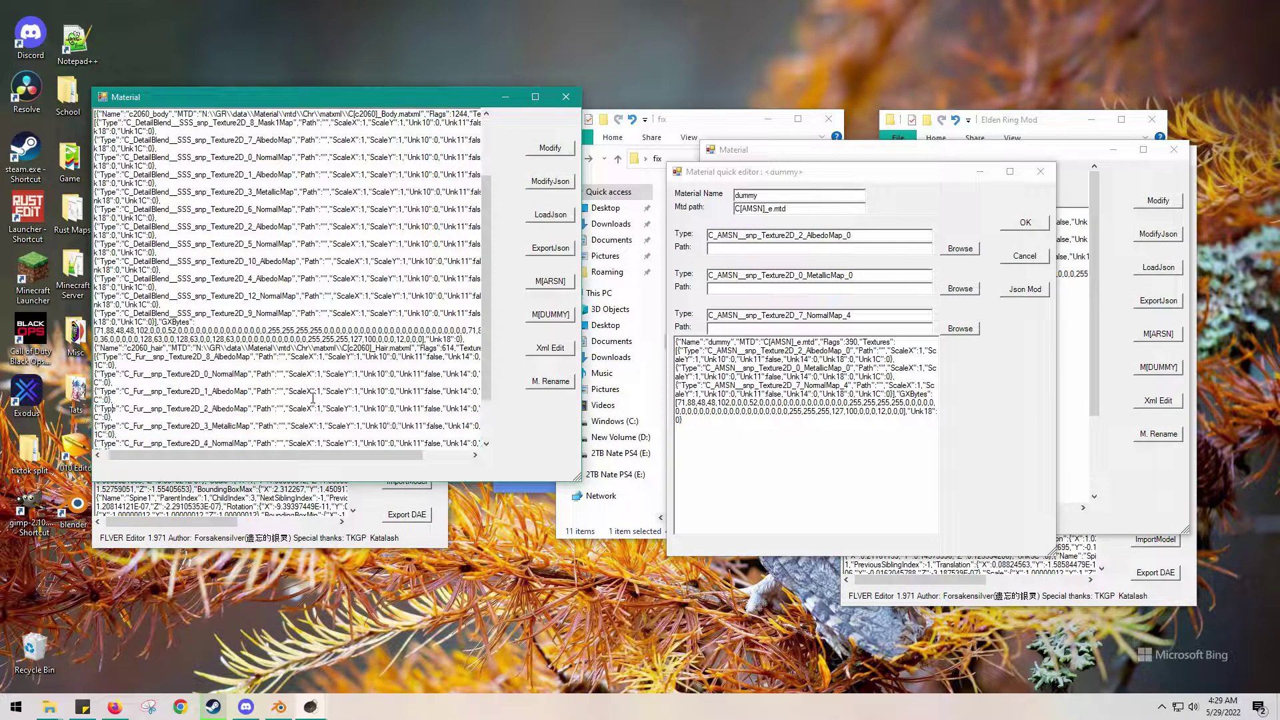
scroll(327, 397, down, 1)
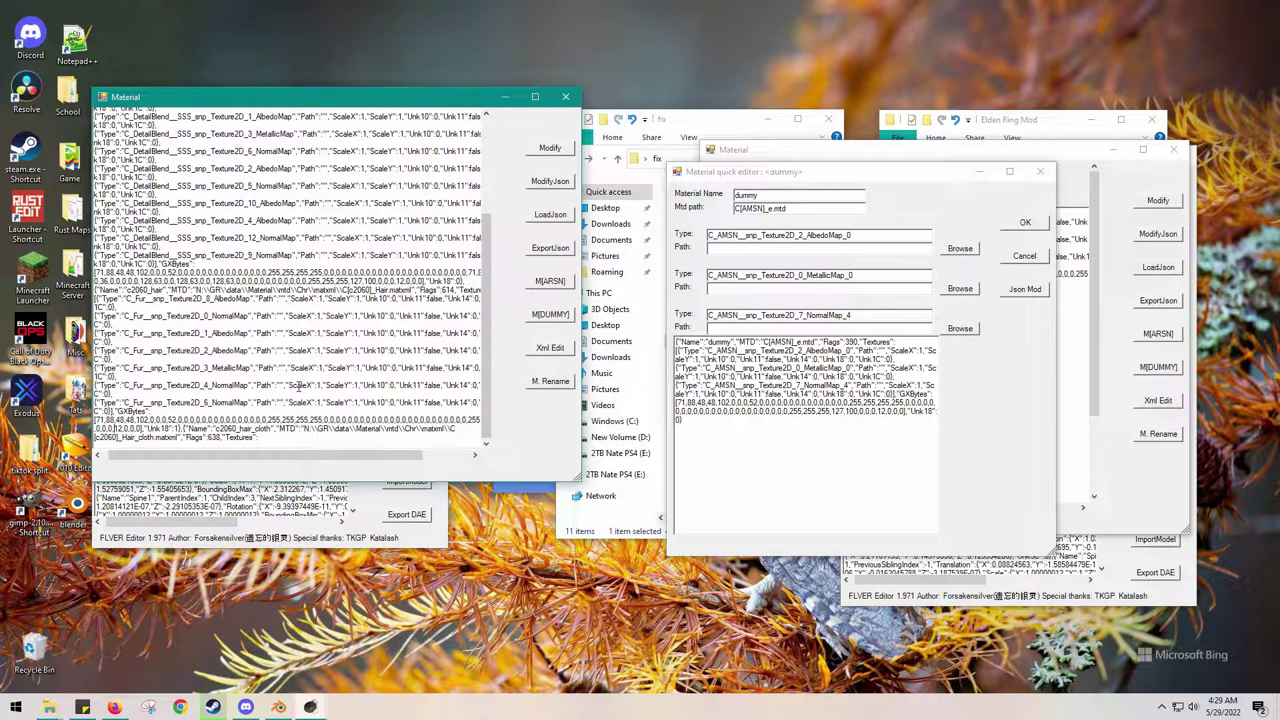
scroll(299, 387, down, 4)
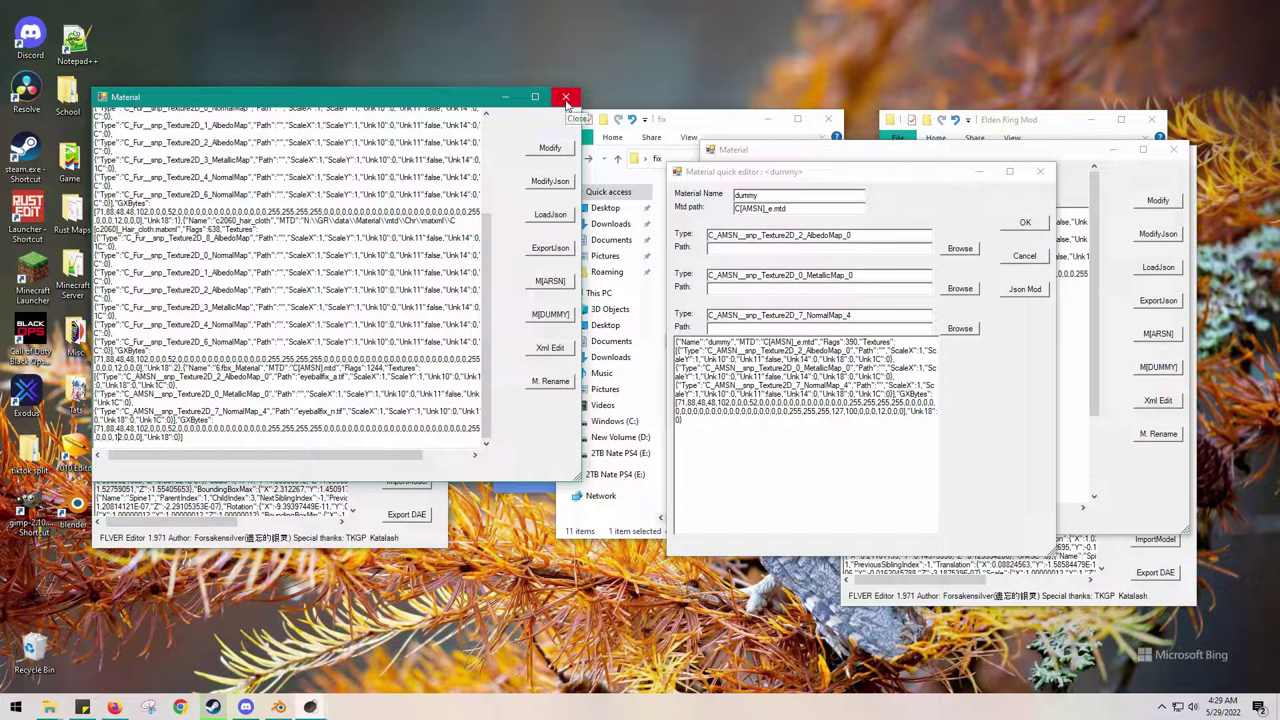
click(566, 102)
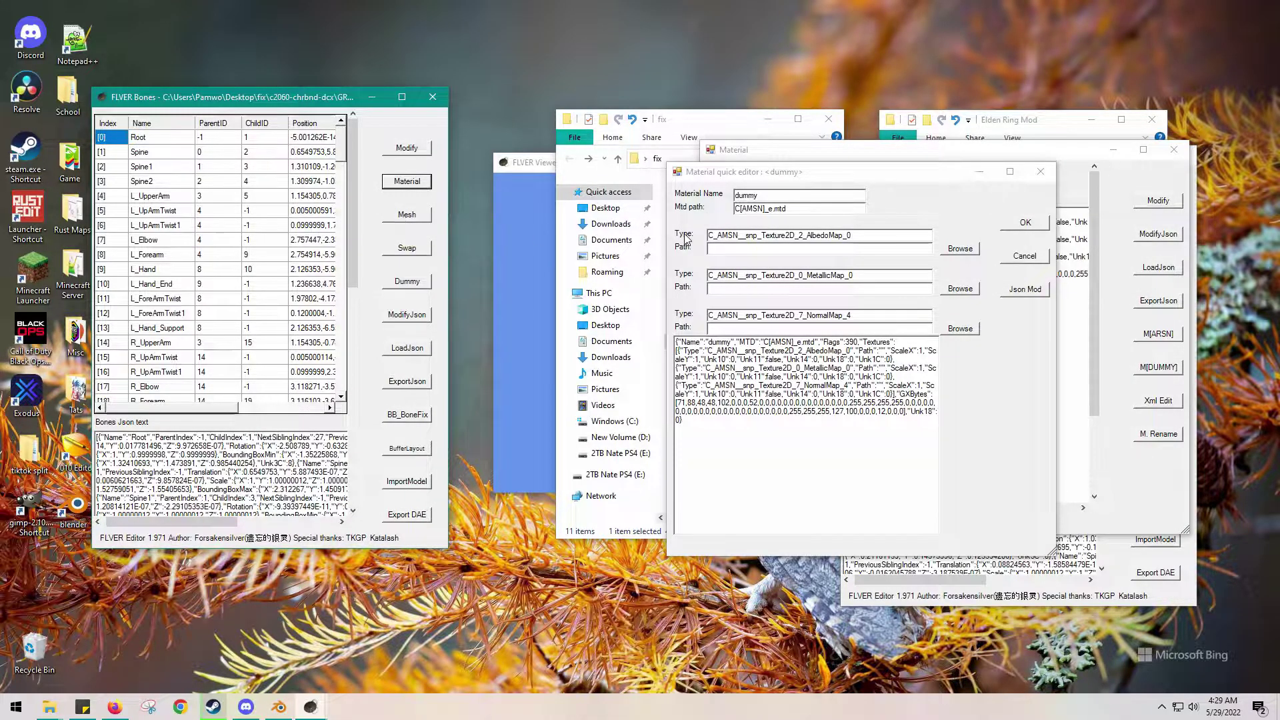
click(407, 180)
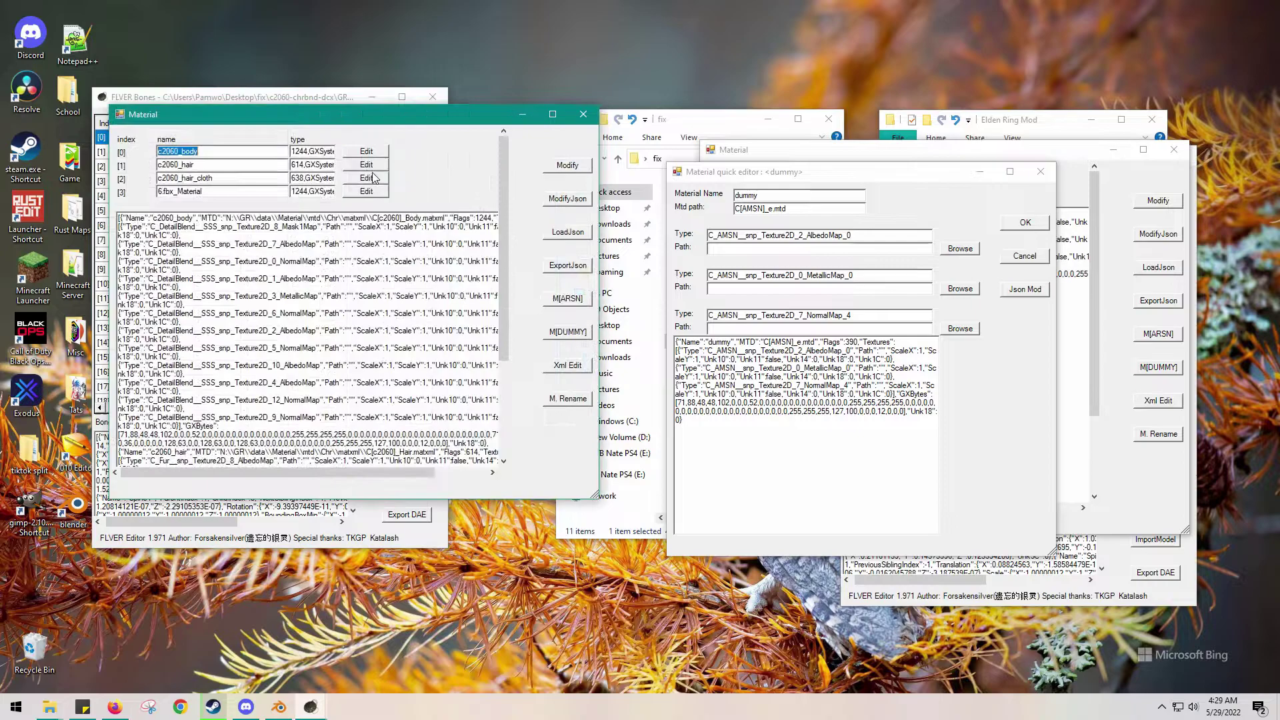
click(214, 154)
click(366, 192)
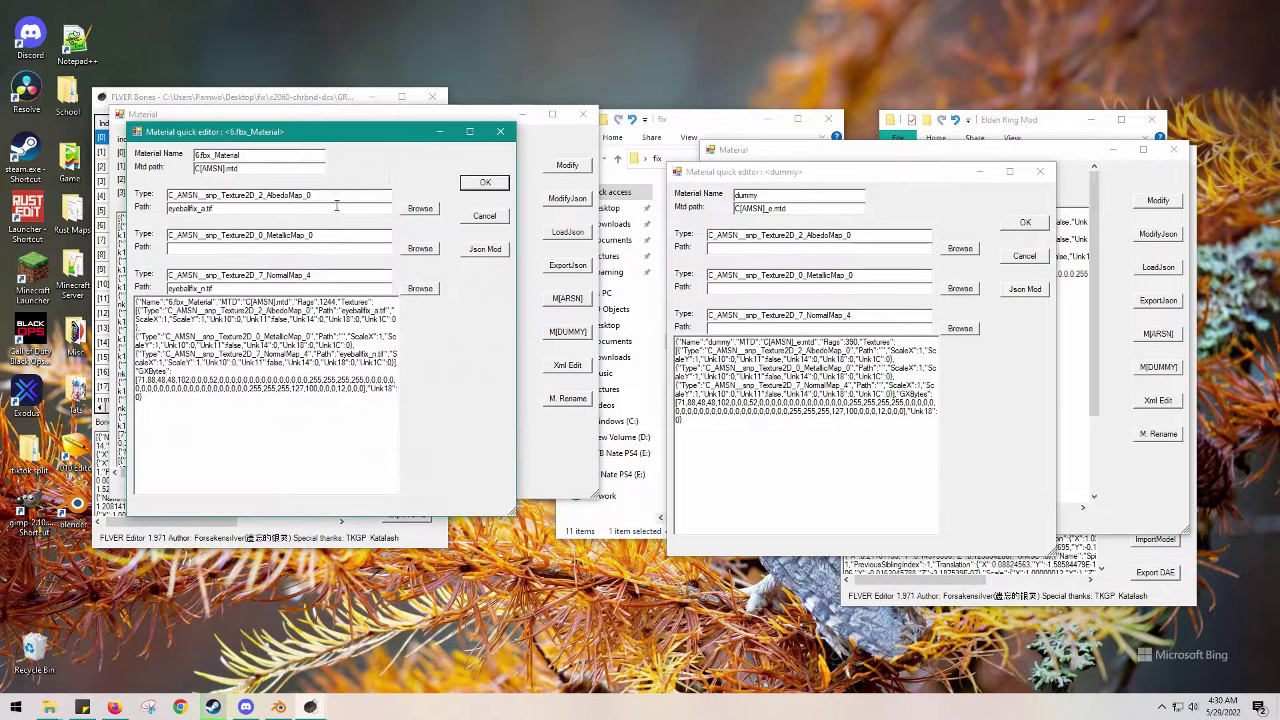
click(499, 132)
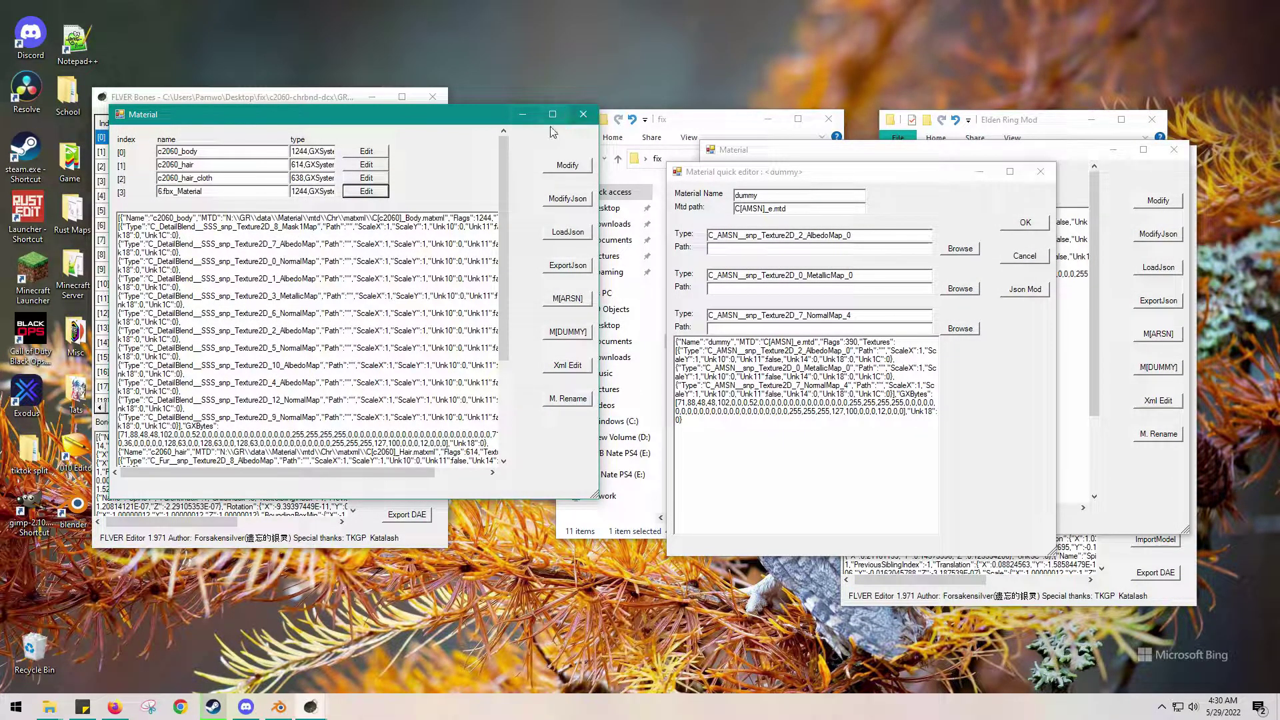
click(583, 114)
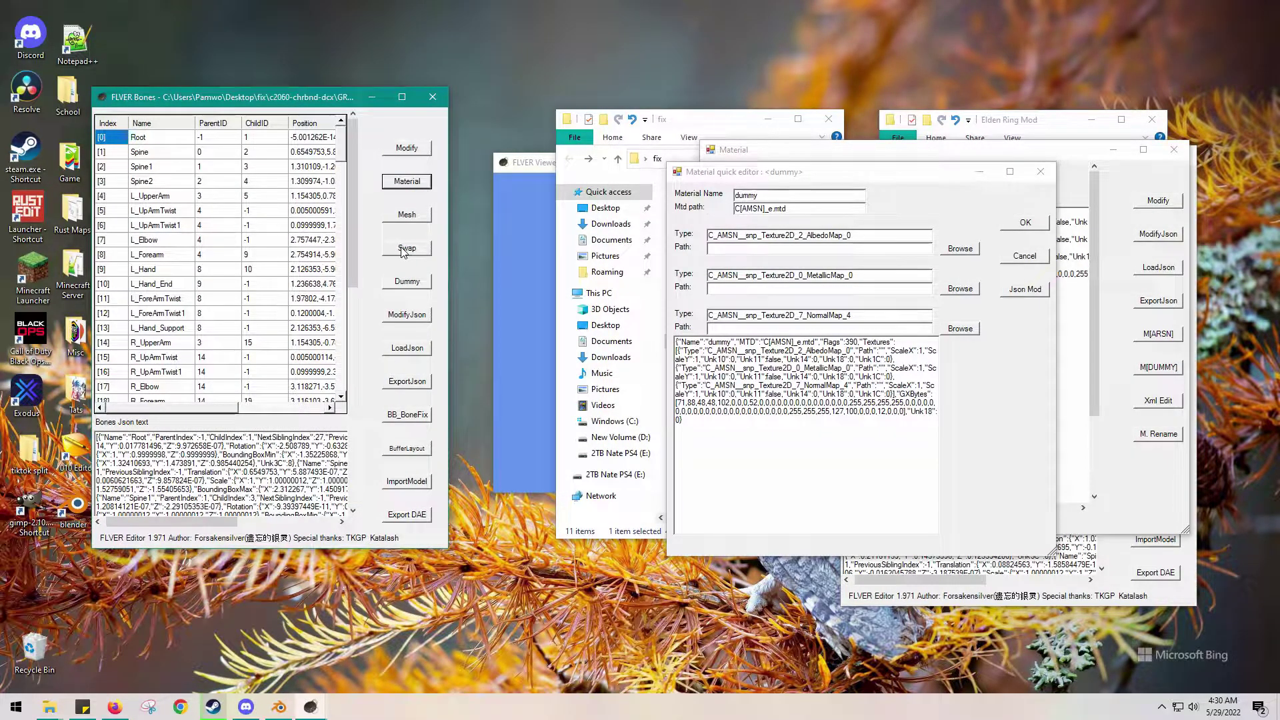
Apply the material changes again and close the leftover dummy editor, material and ER_Template windows.
click(424, 152)
key(Return)
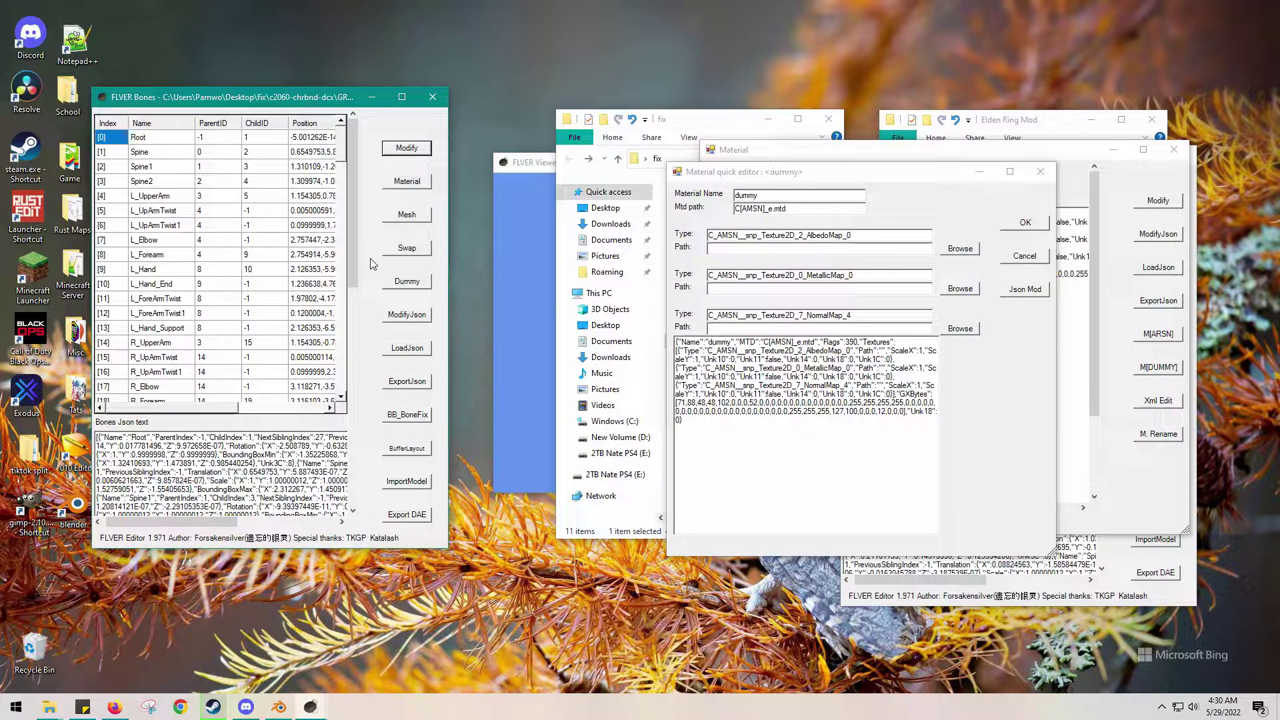
click(1040, 171)
click(1175, 150)
click(1182, 156)
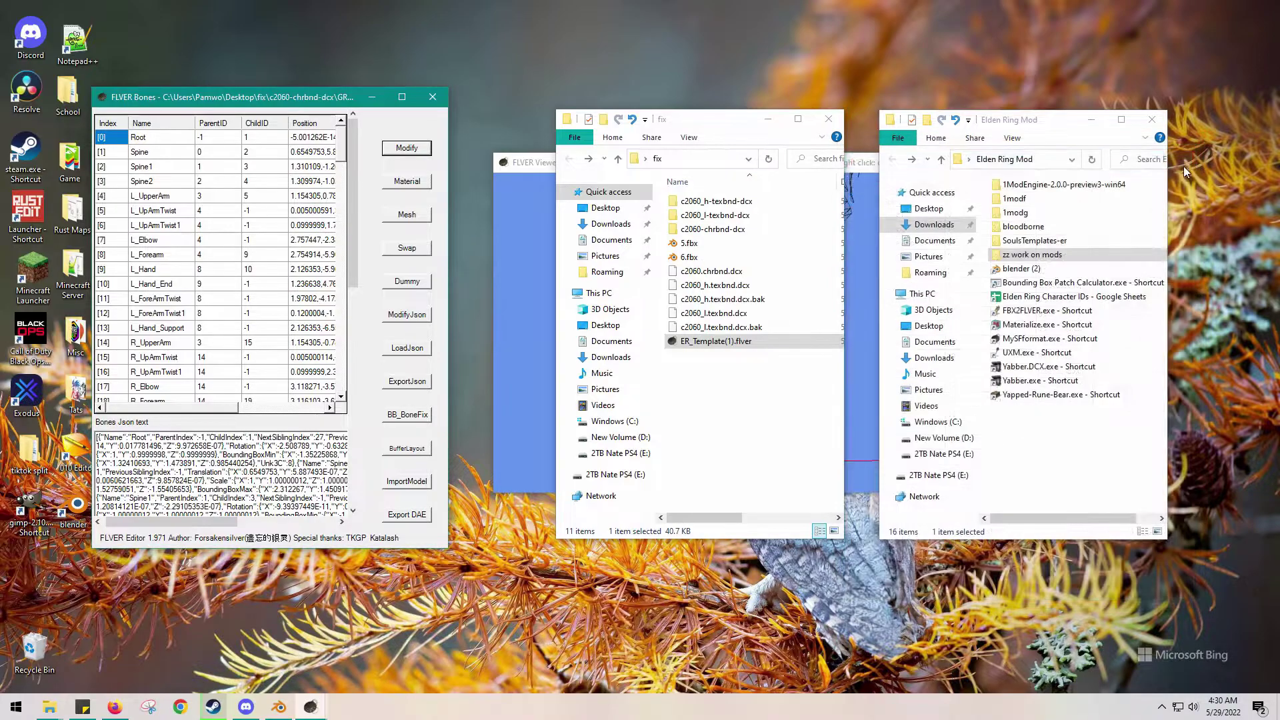
Repack c2060-chrbnd-dcx with Yabber and open 1ModEngine-2.0.0-preview3-win64 > mod.
click(708, 231)
drag(708, 233, 1010, 381)
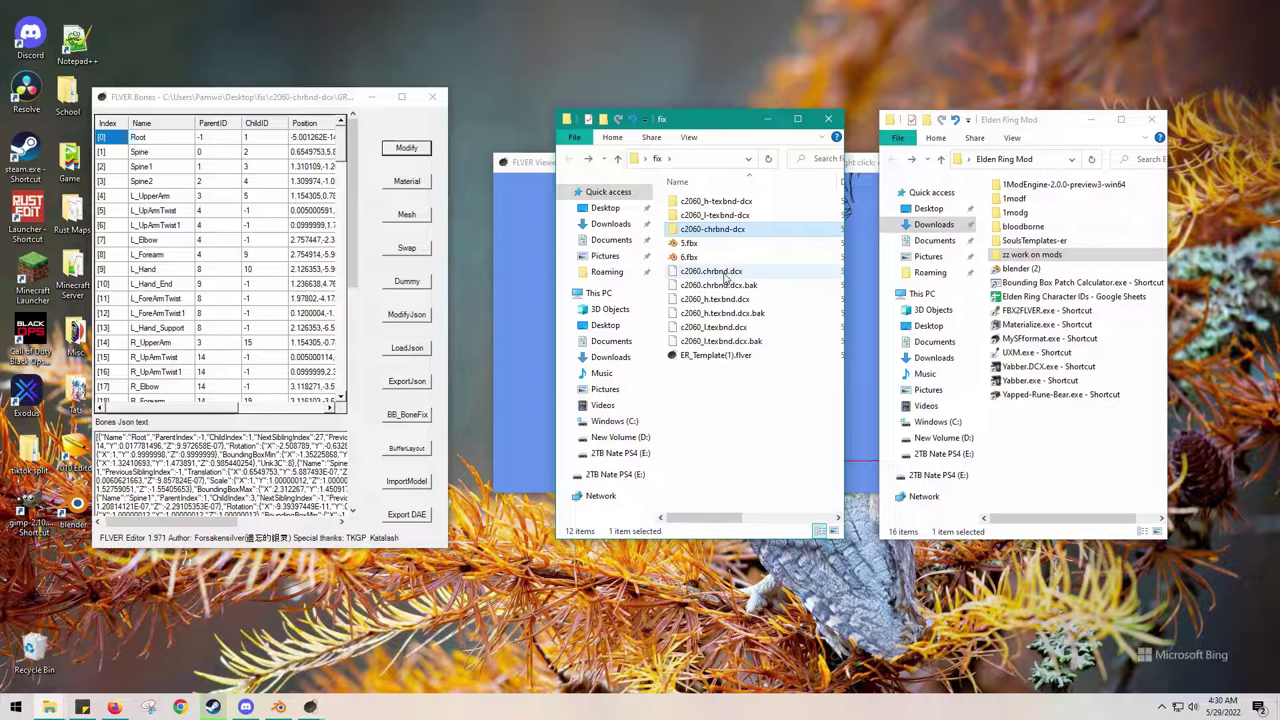
double_click(1023, 187)
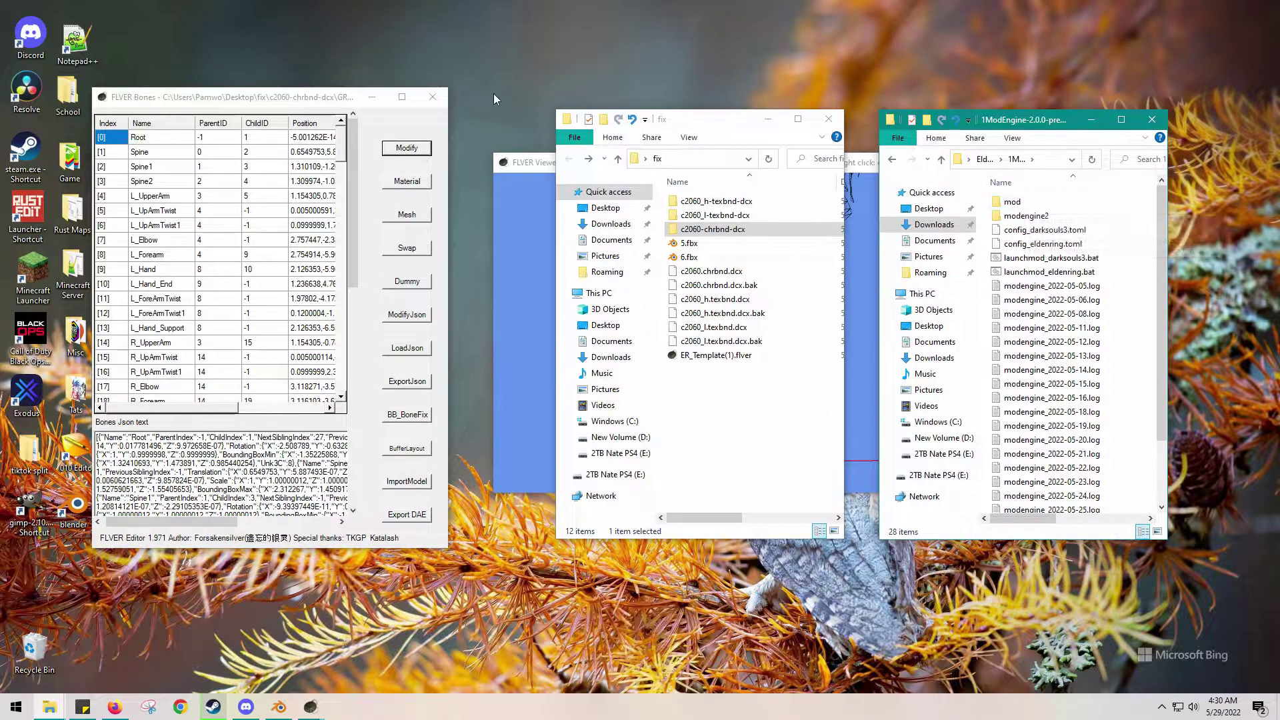
click(432, 97)
double_click(1012, 202)
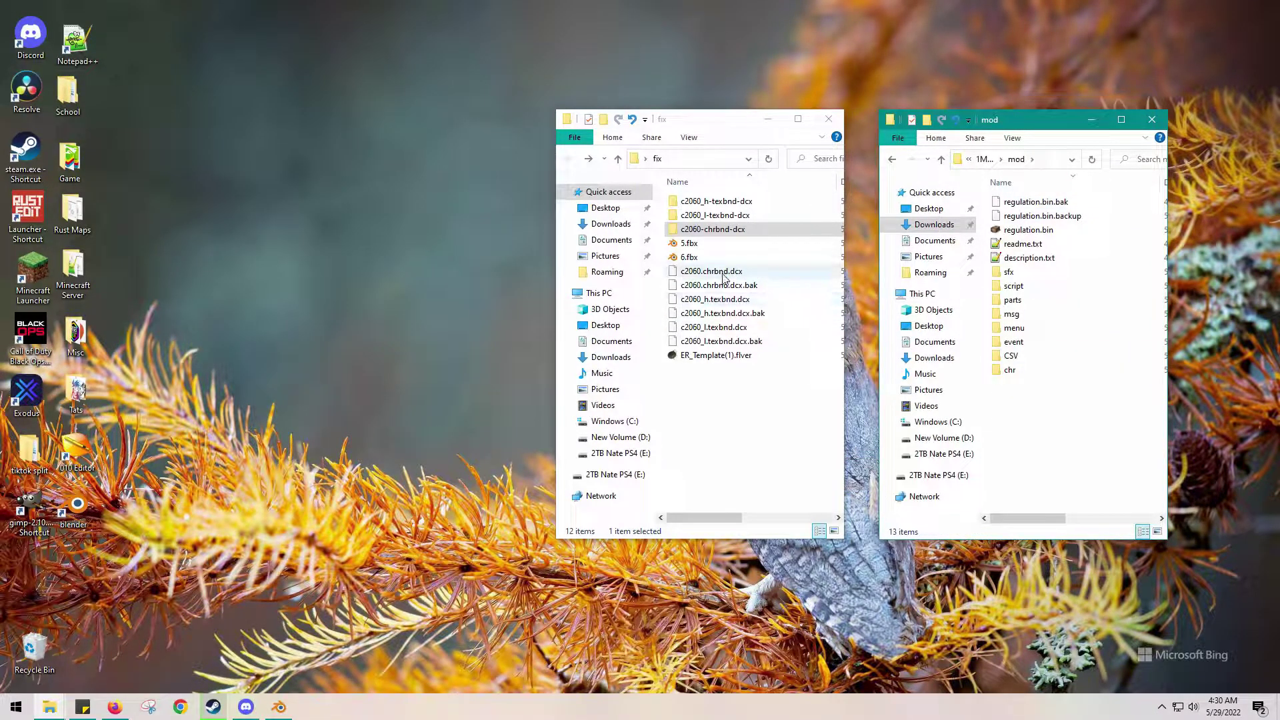
Move c2060.chrbnd.dcx, c2060_h.texbnd.dcx and c2060_l.texbnd.dcx into the mod's chr folder, replacing old copies.
drag(717, 274, 1022, 377)
click(333, 263)
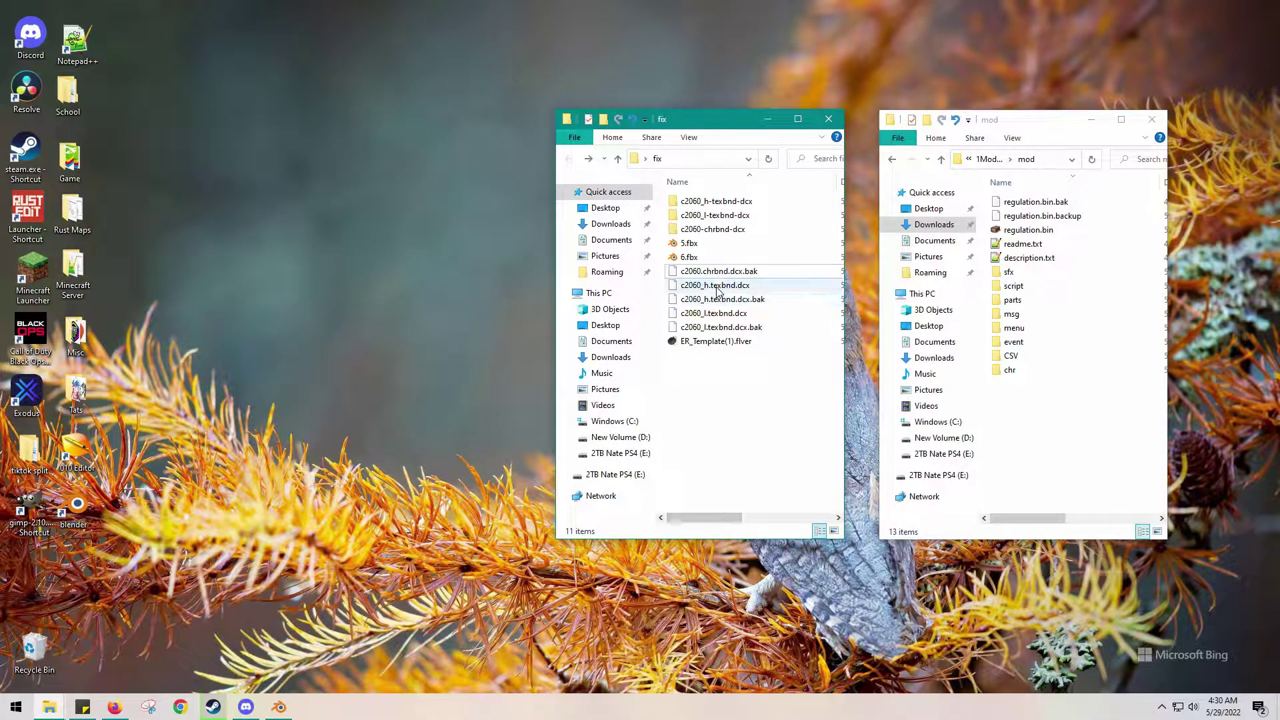
drag(717, 288, 1011, 370)
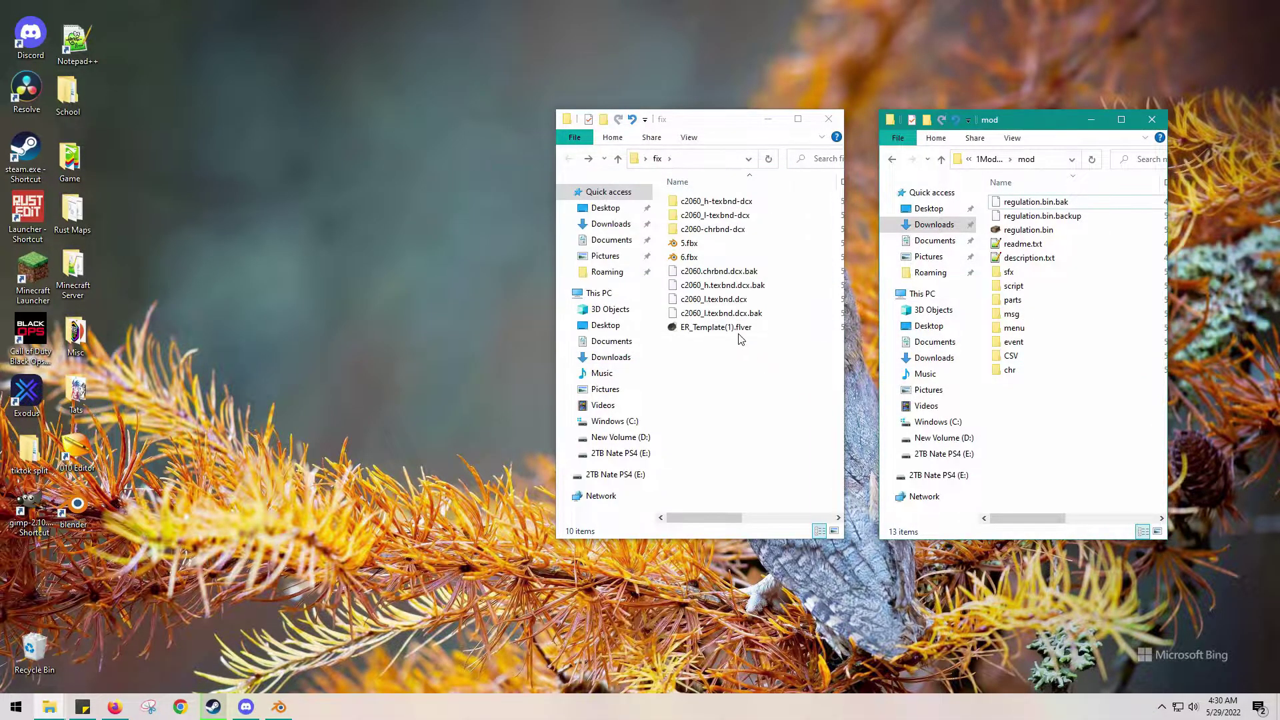
drag(706, 304, 1025, 376)
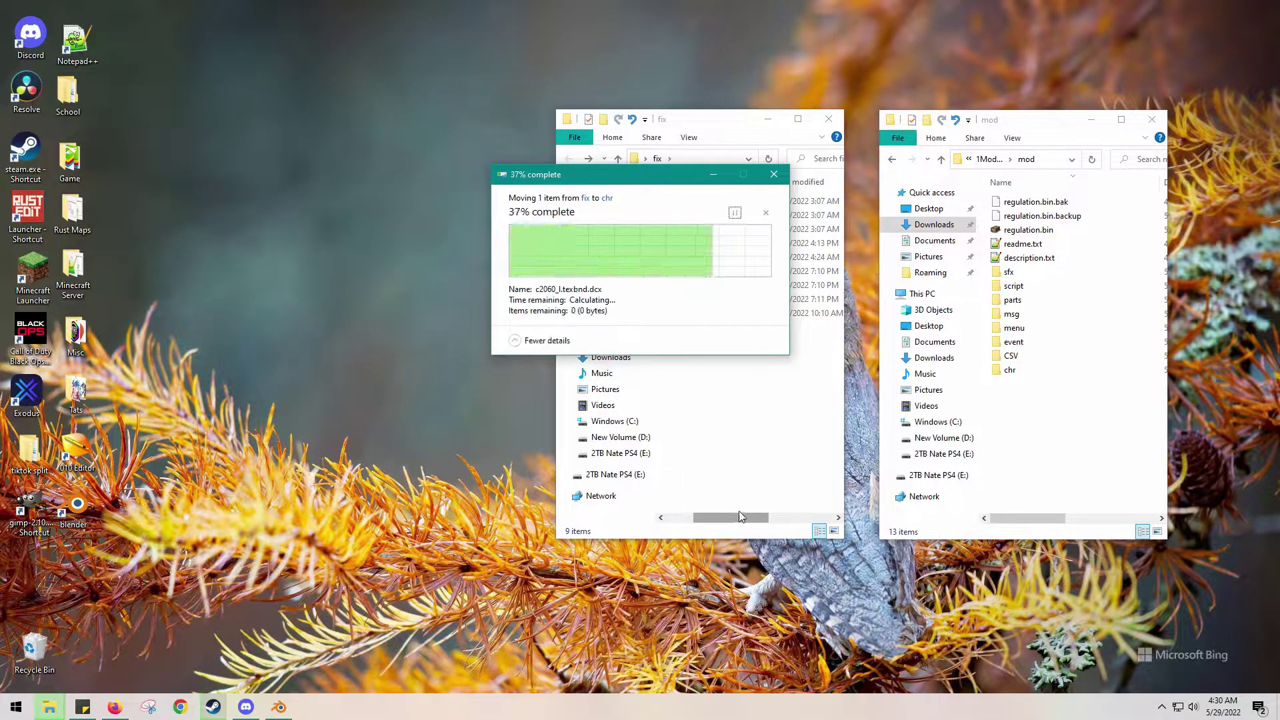
drag(739, 516, 698, 520)
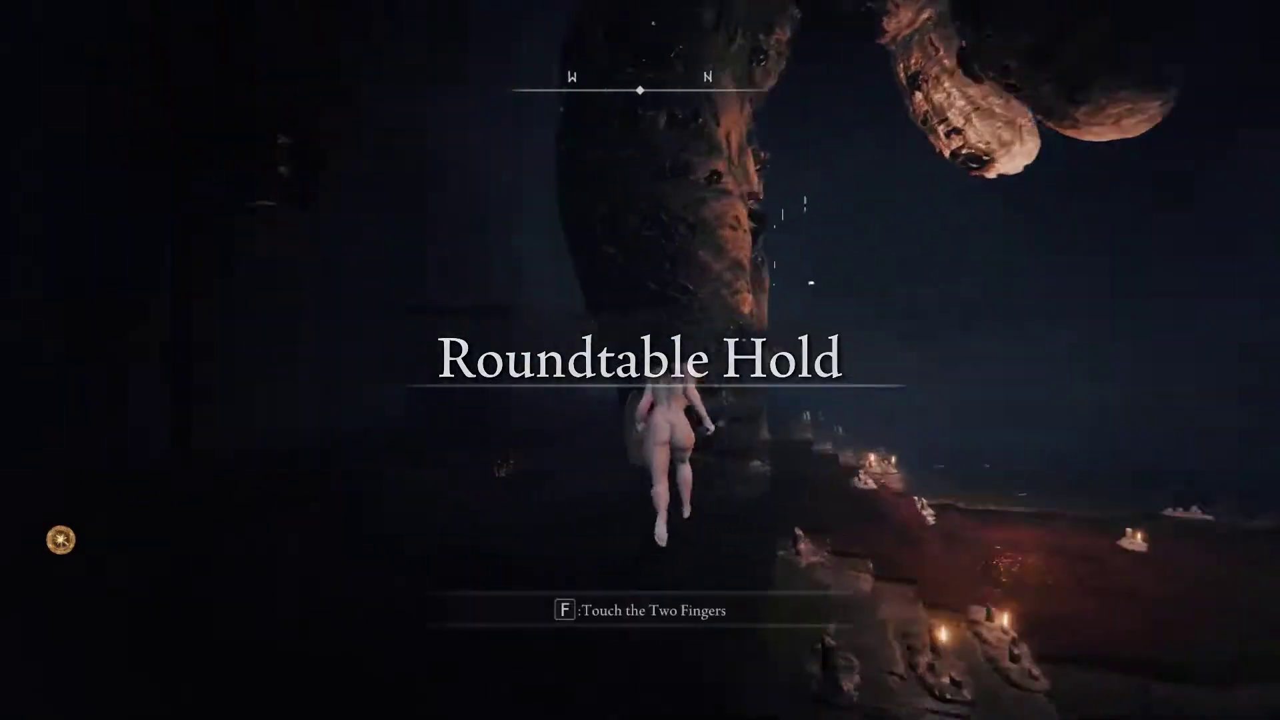
Run the modded character back and forth by the rock wall in Roundtable Hold.
key(w)
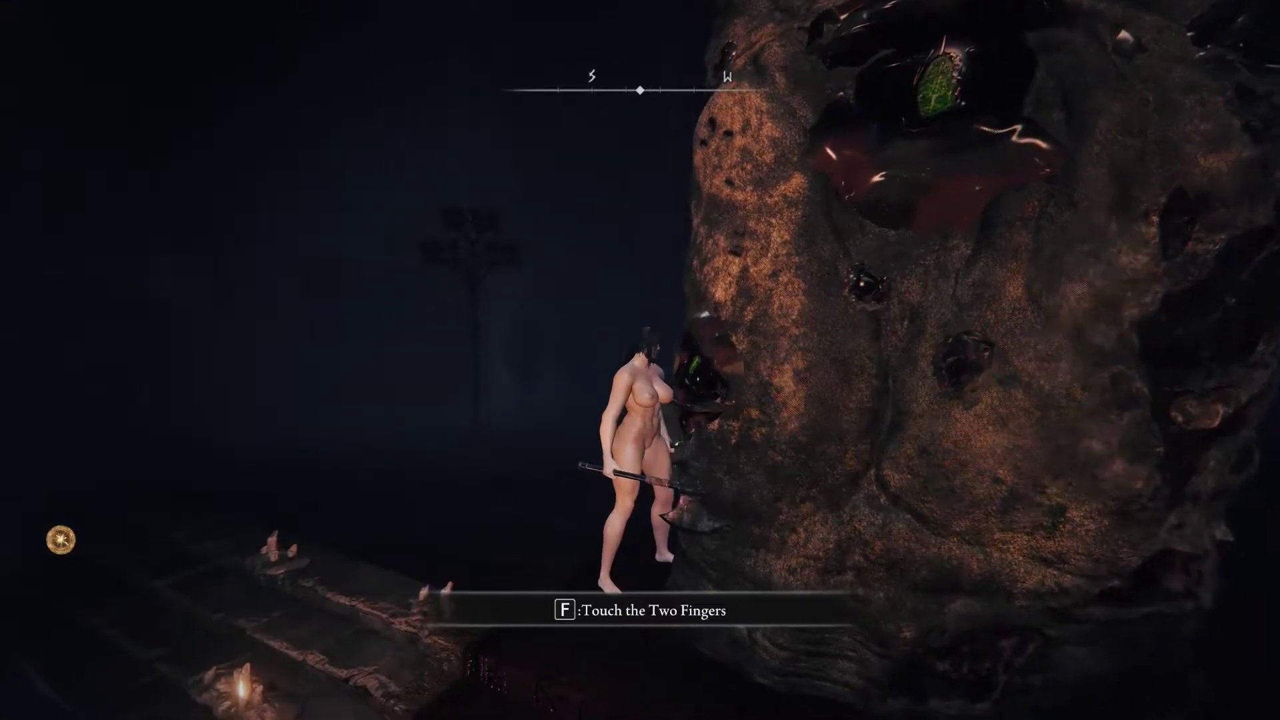
key(s)
key(w)
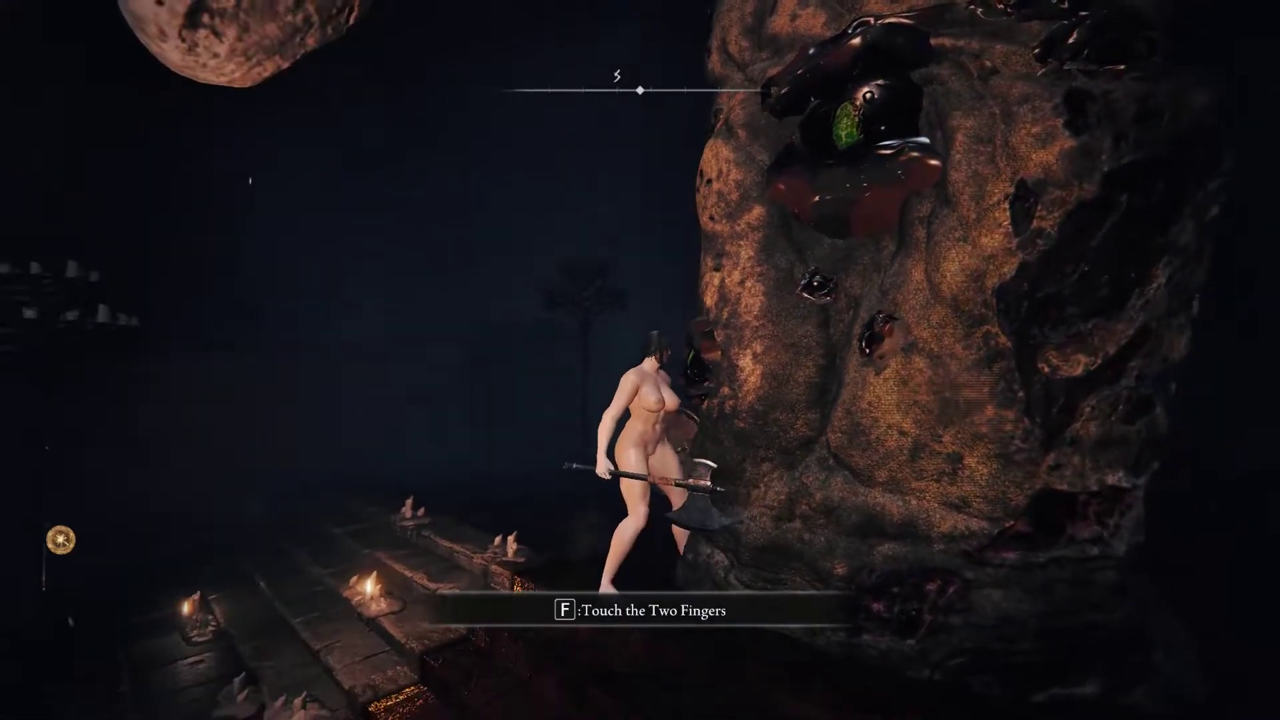
key(s)
key(d)
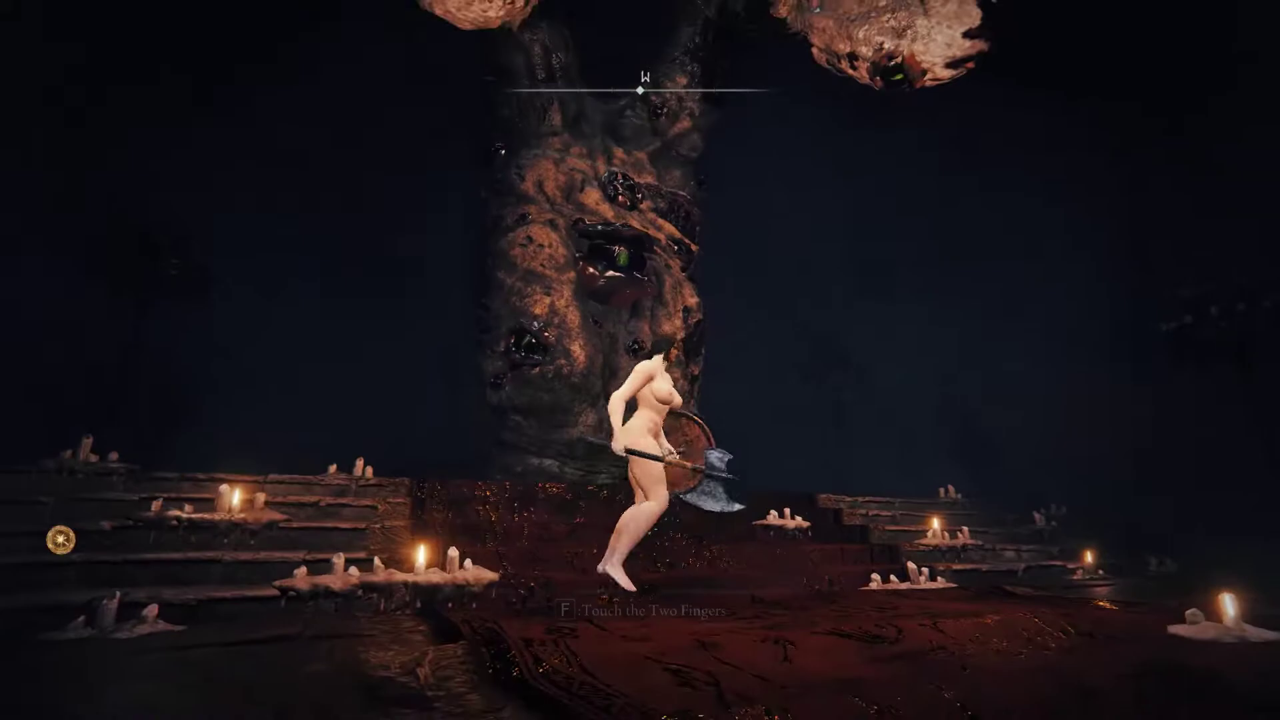
key(w)
key(s)
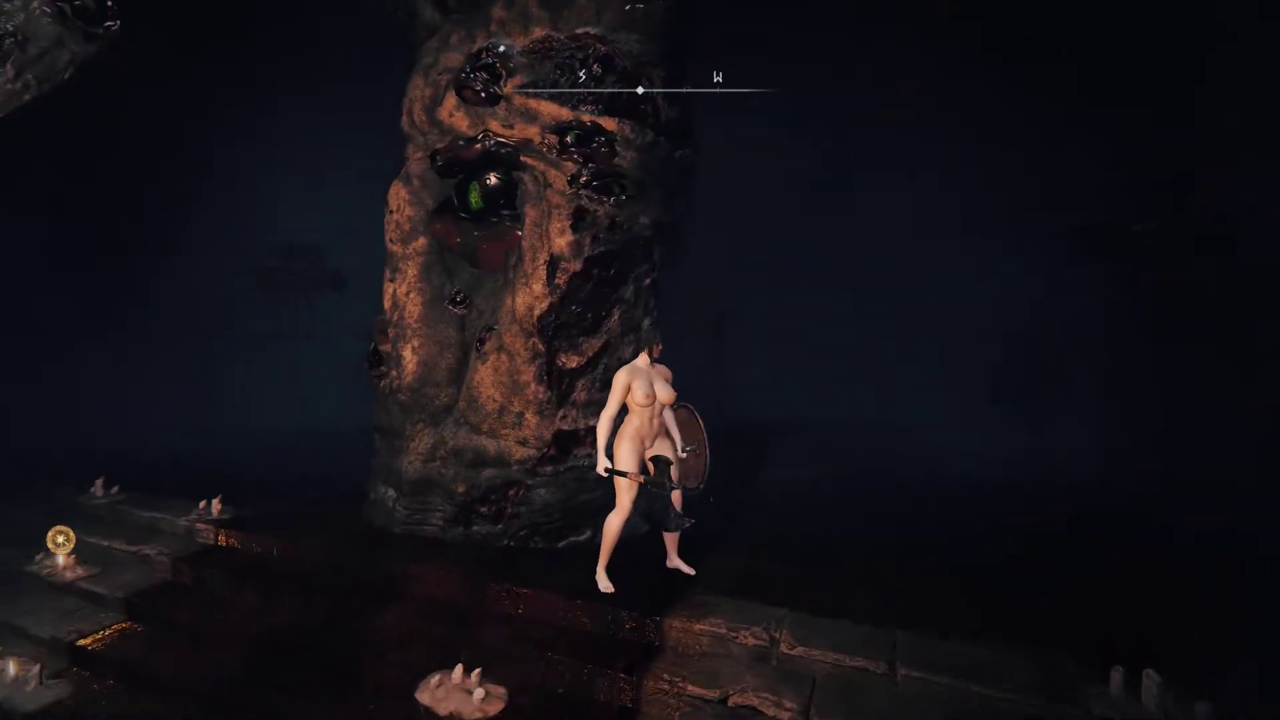
key(w)
key(s)
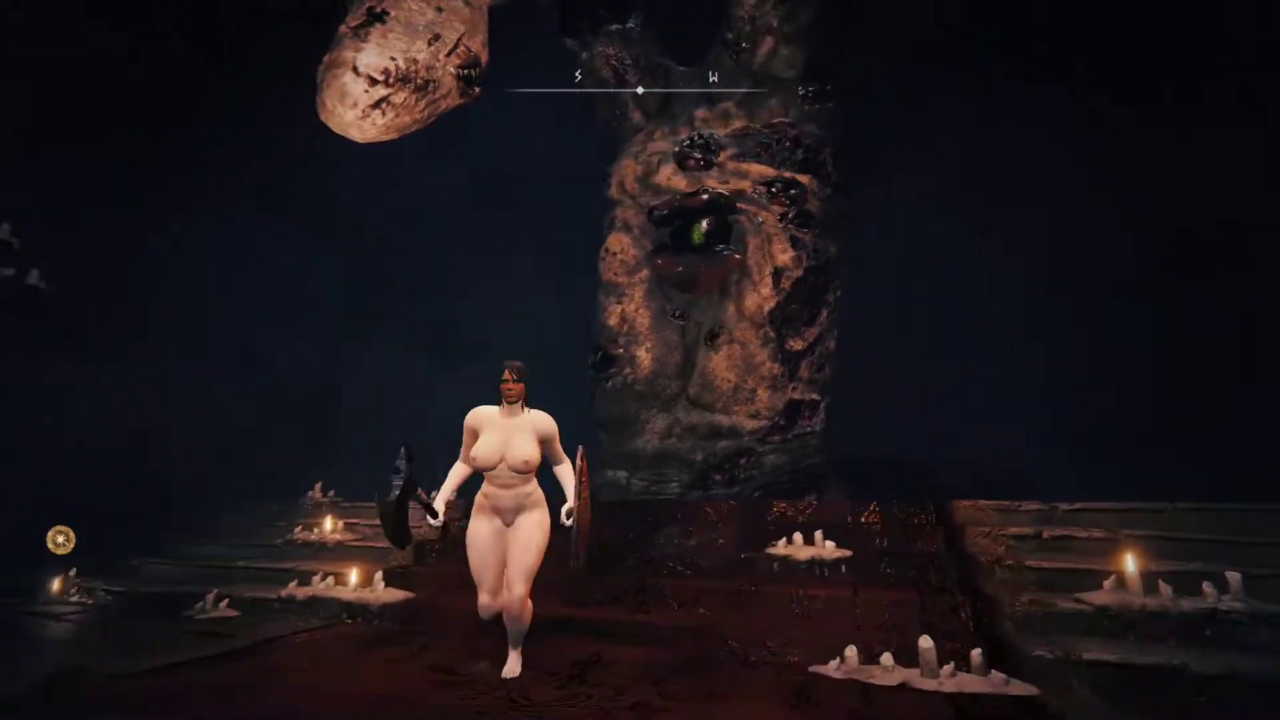
Run up the steps to the Two Fingers and circle them to show the eyeball-textured body.
key(w)
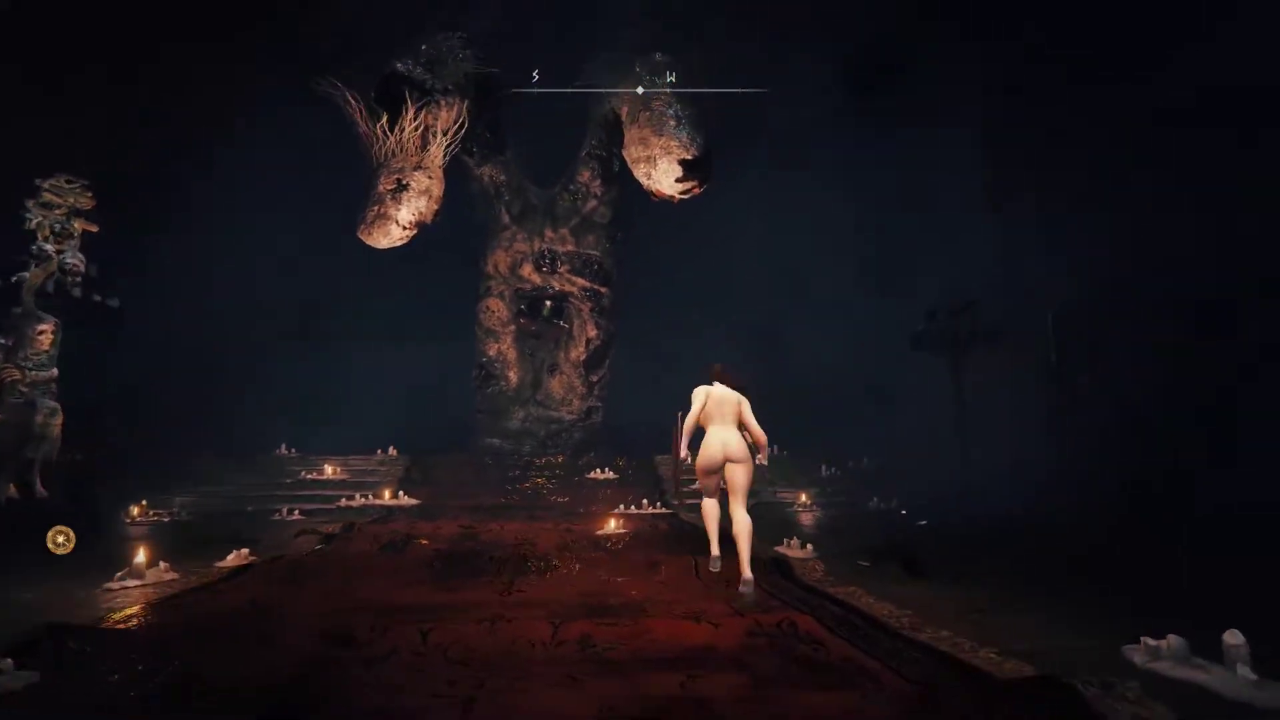
key(w)
key(w)
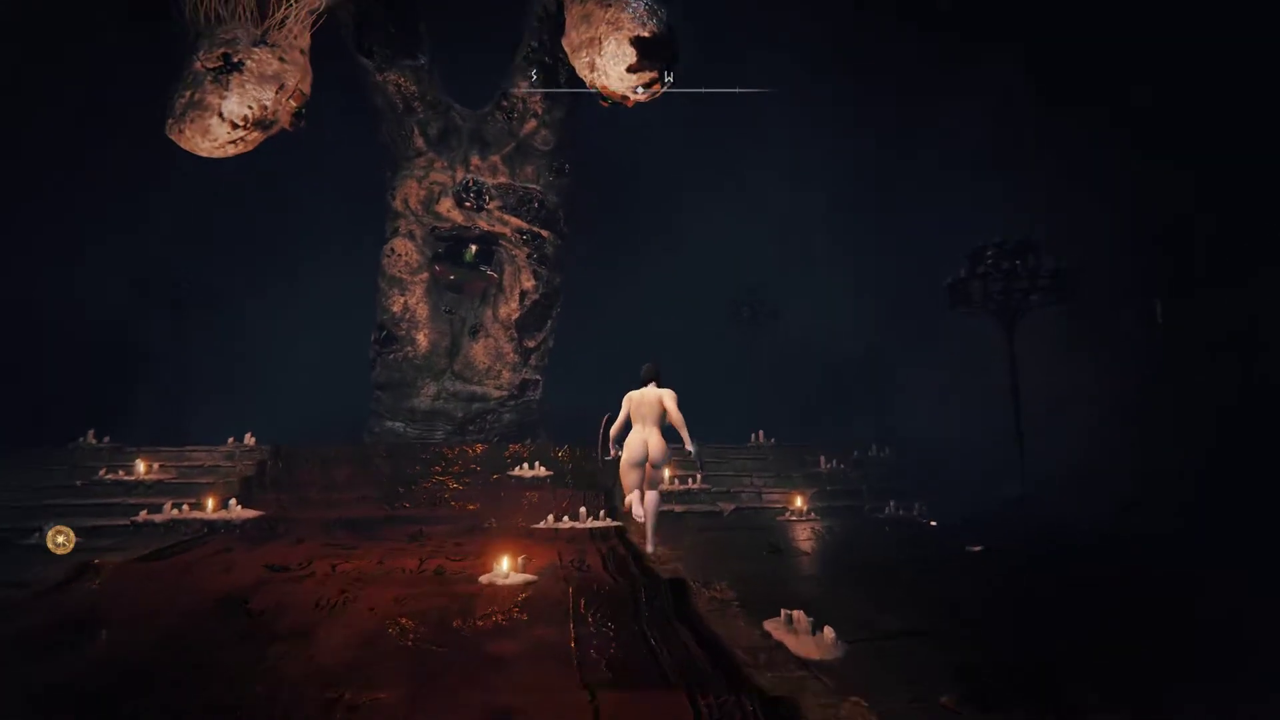
key(w)
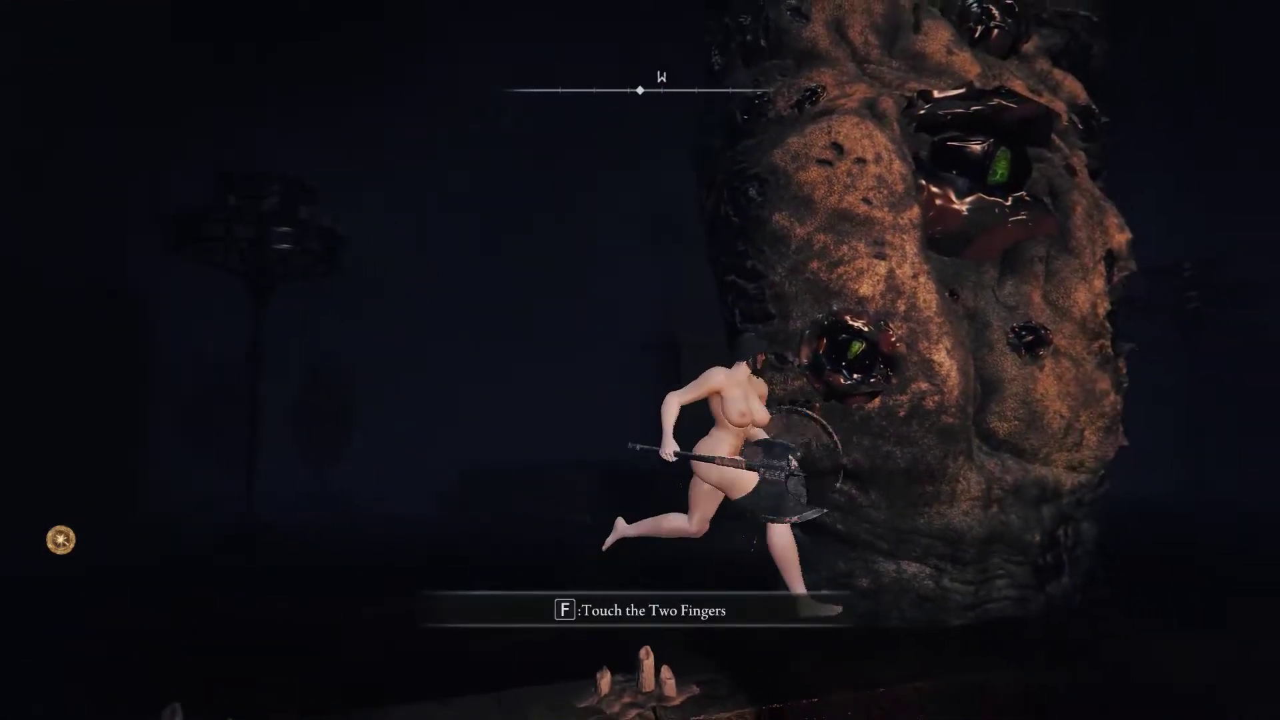
key(w)
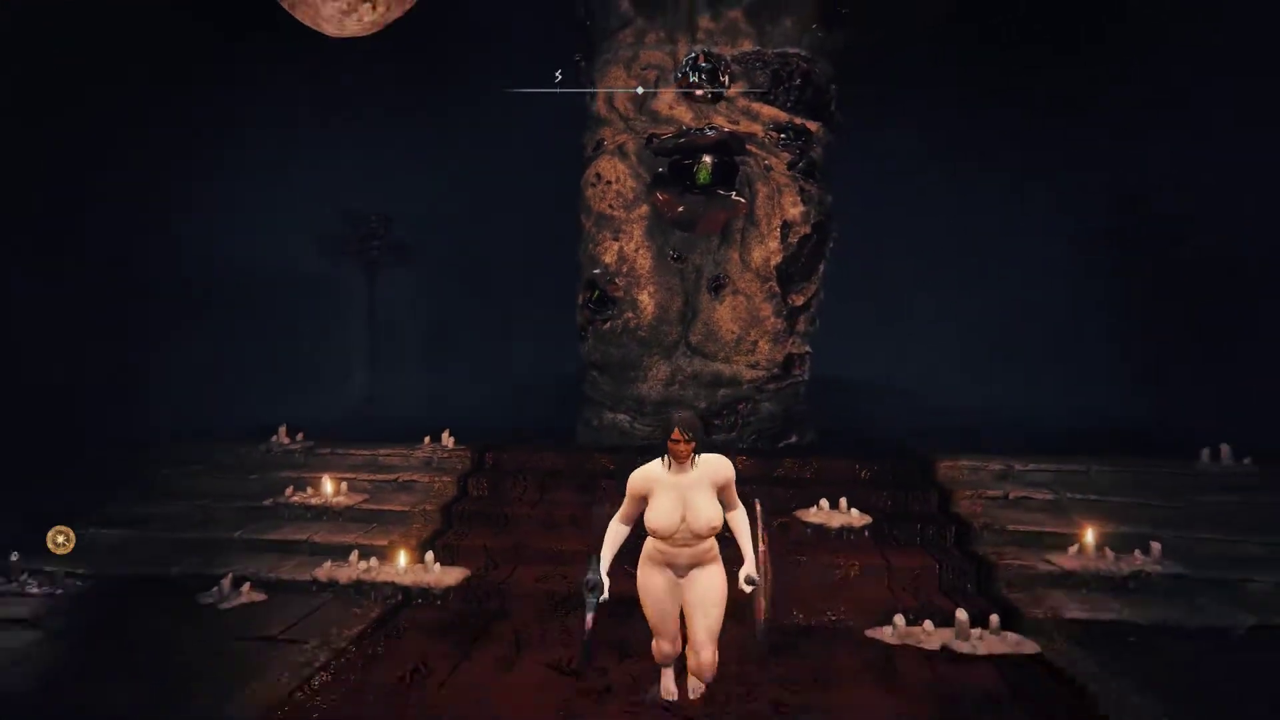
key(s)
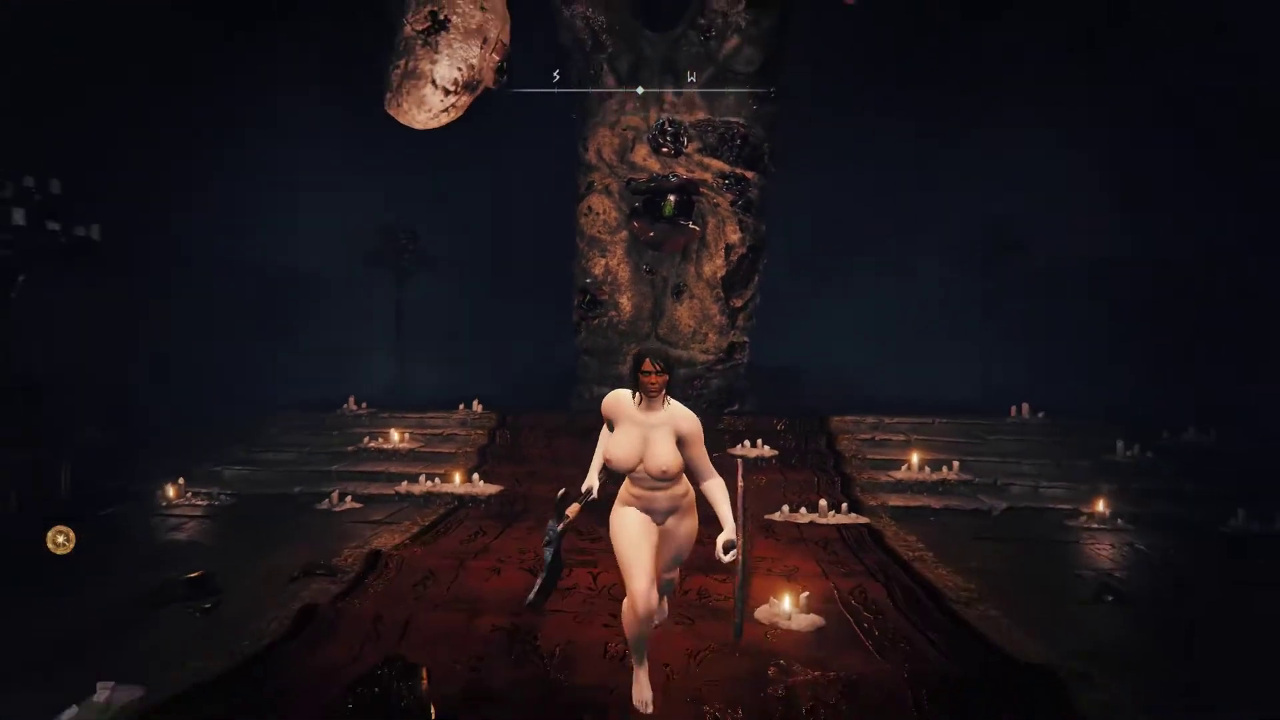
key(a)
key(w)
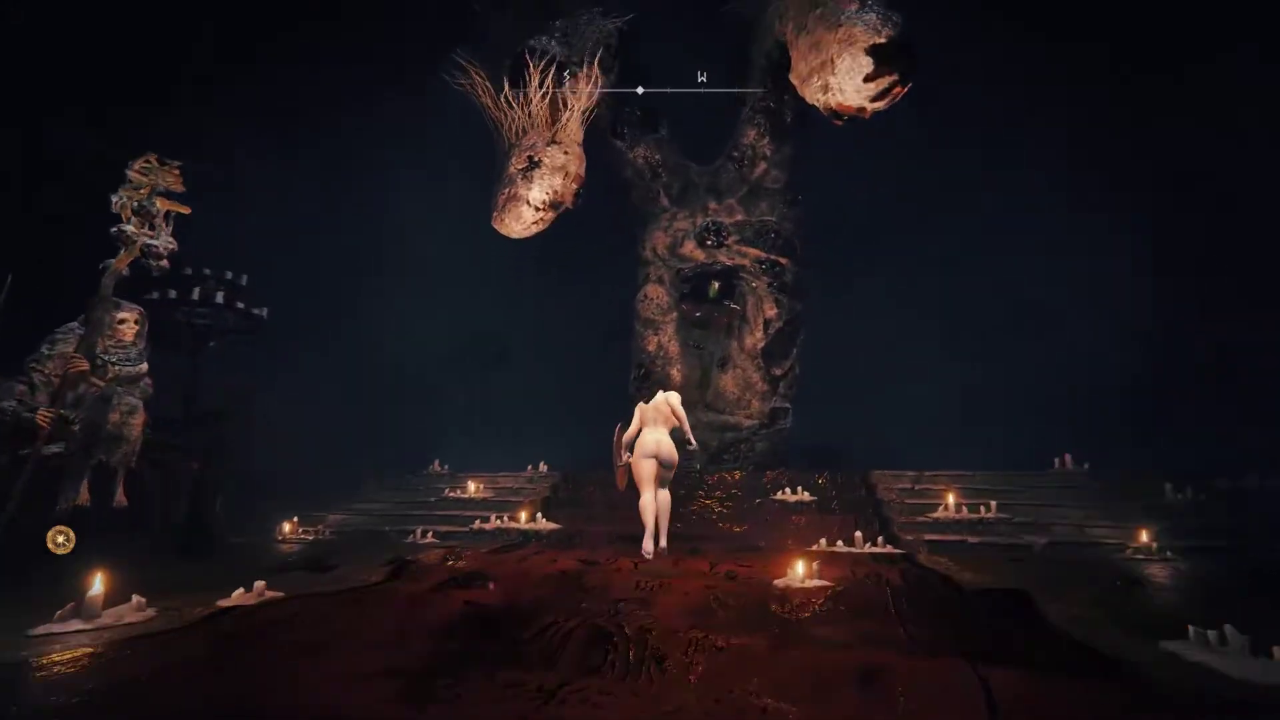
key(a)
key(w)
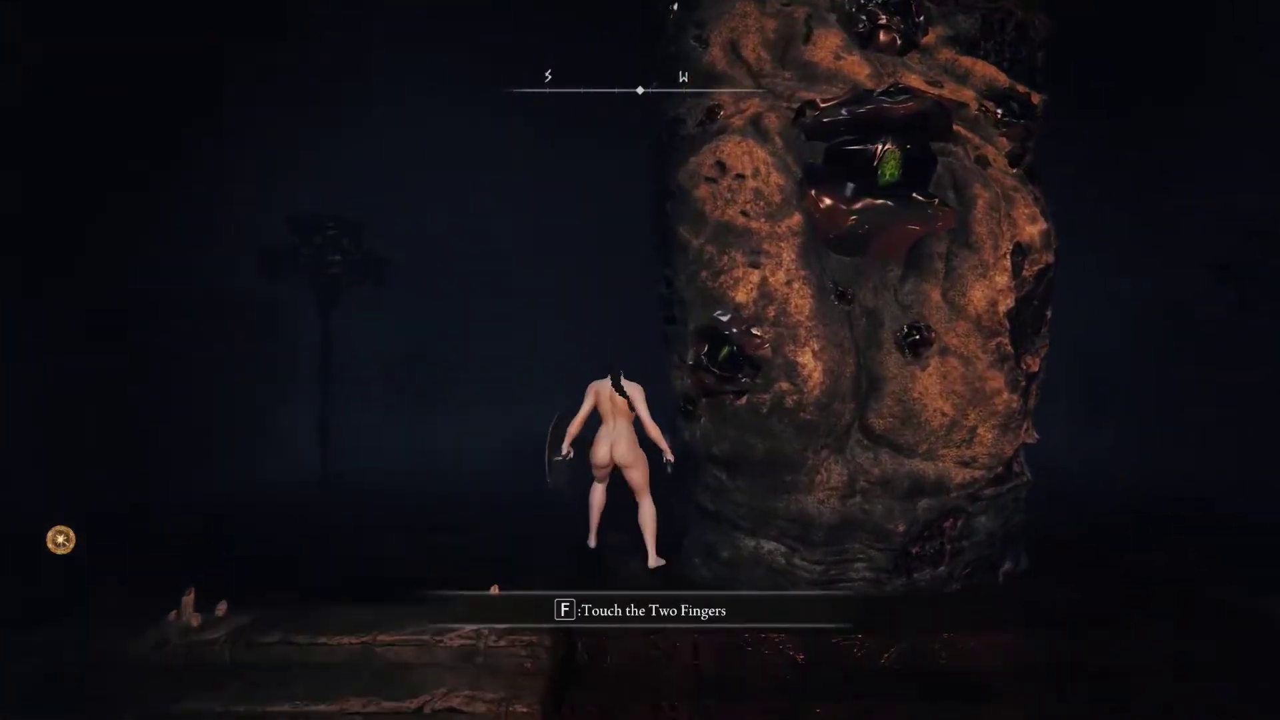